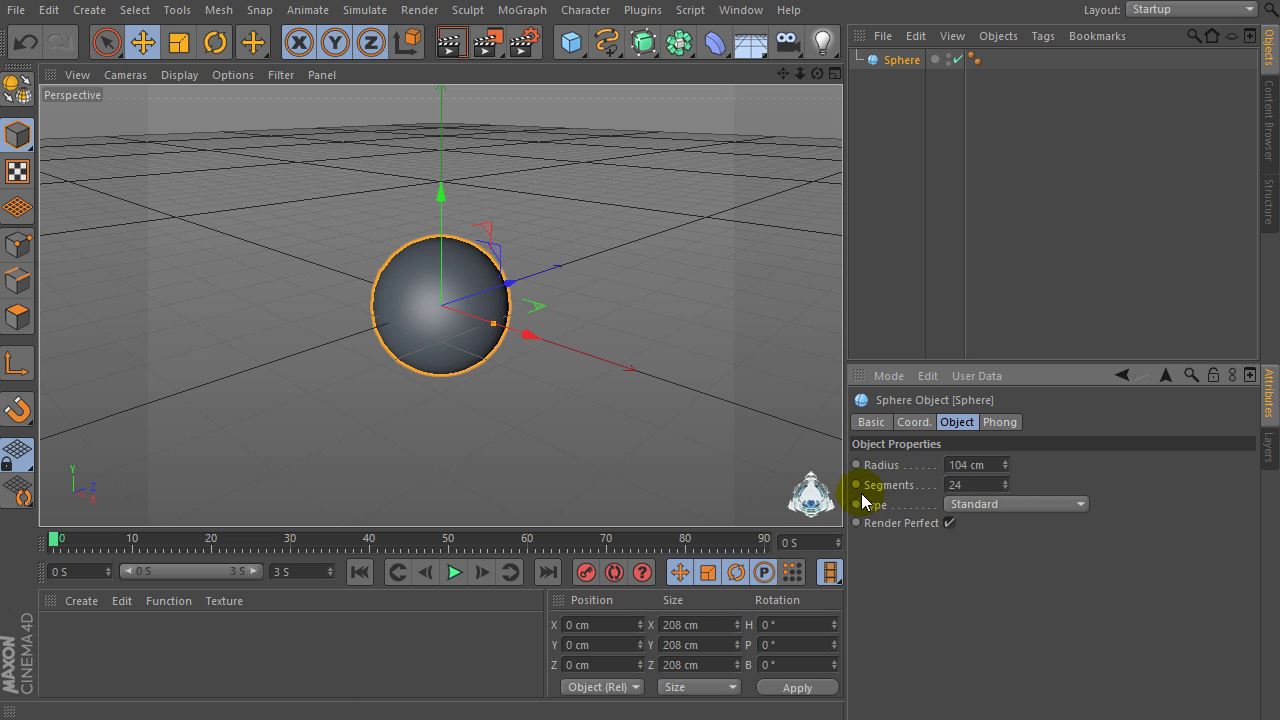
Switch the perspective view's display to Gouraud Shading (Lines).
click(180, 75)
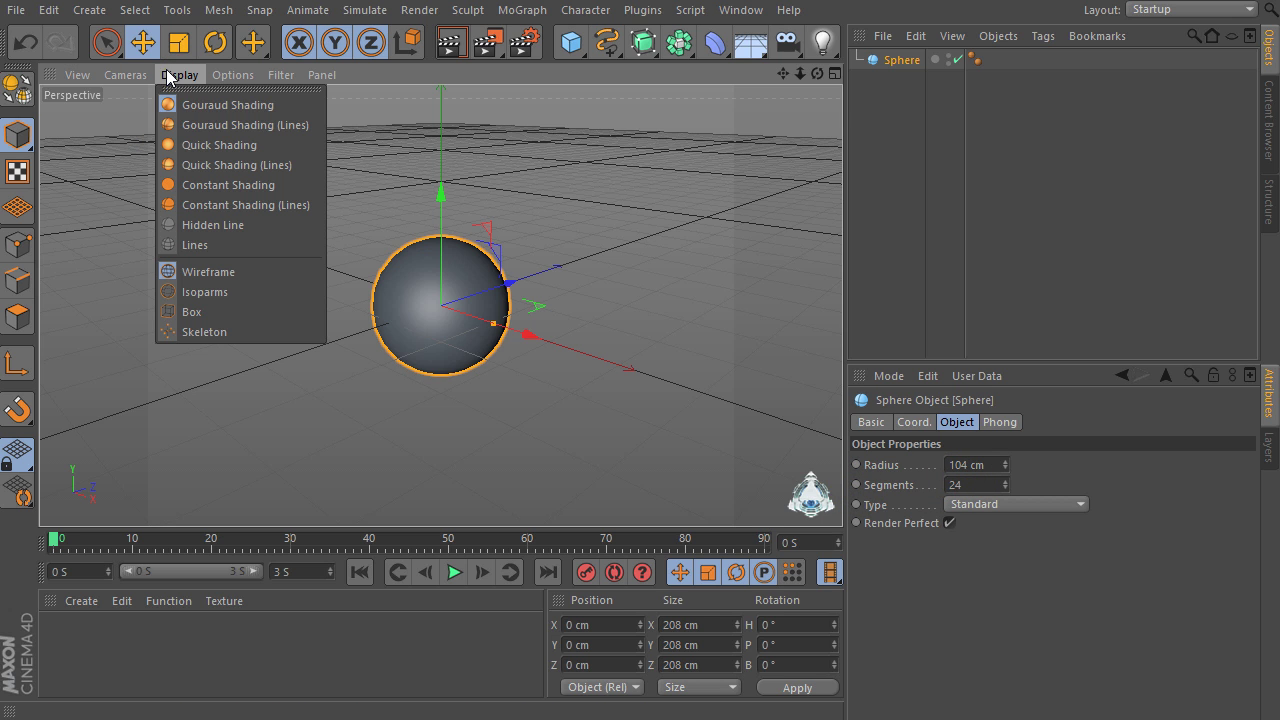
click(197, 127)
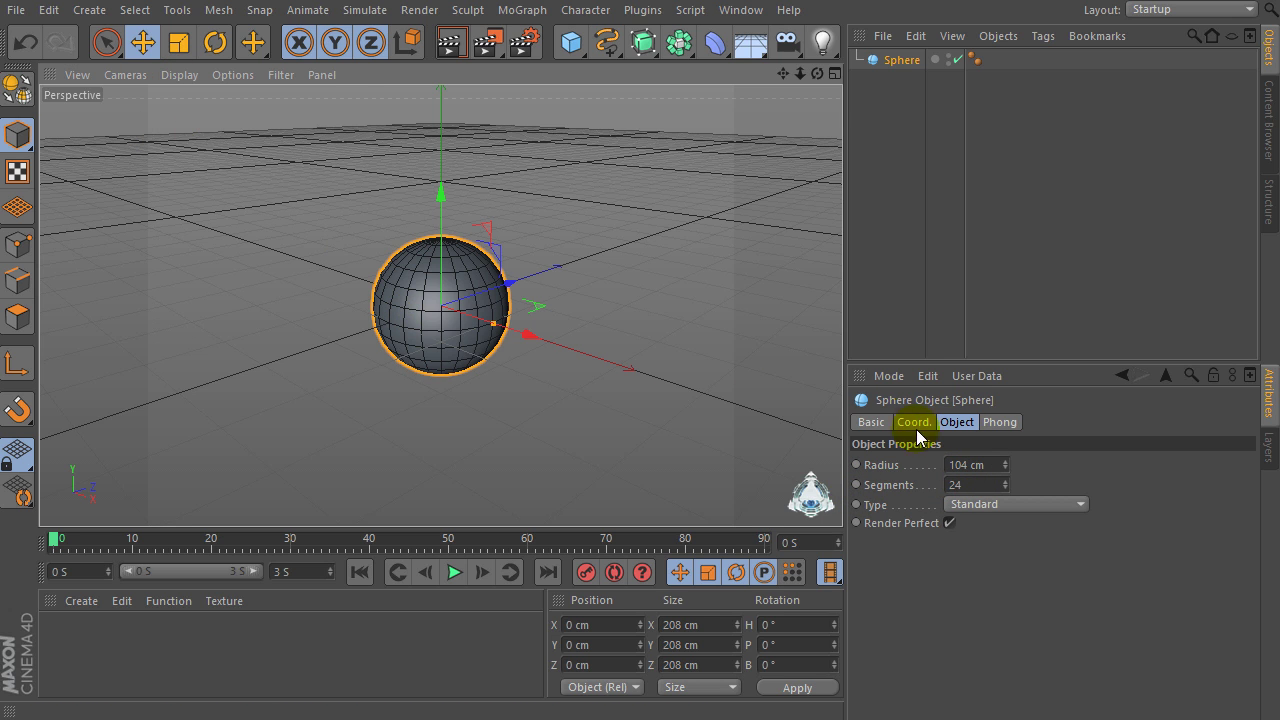
scroll(452, 304, up, 3)
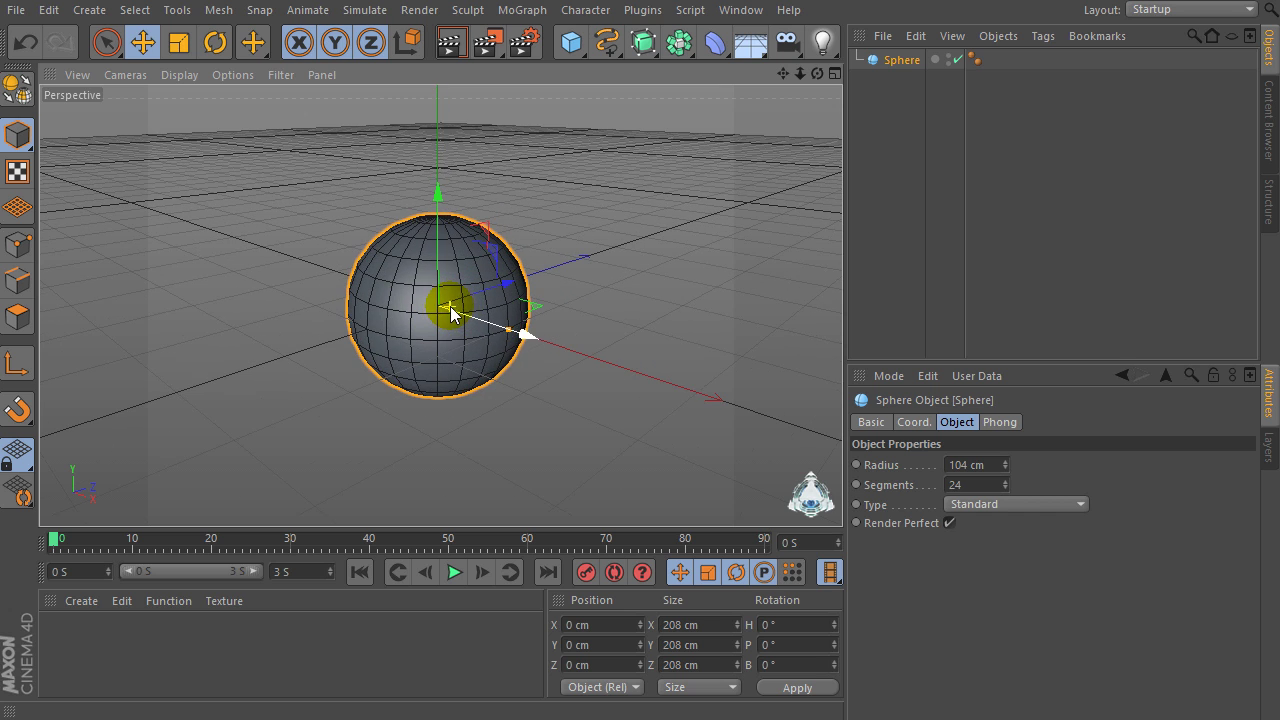
Set the sphere's segments to 30 and its type to Icosahedron.
click(975, 484)
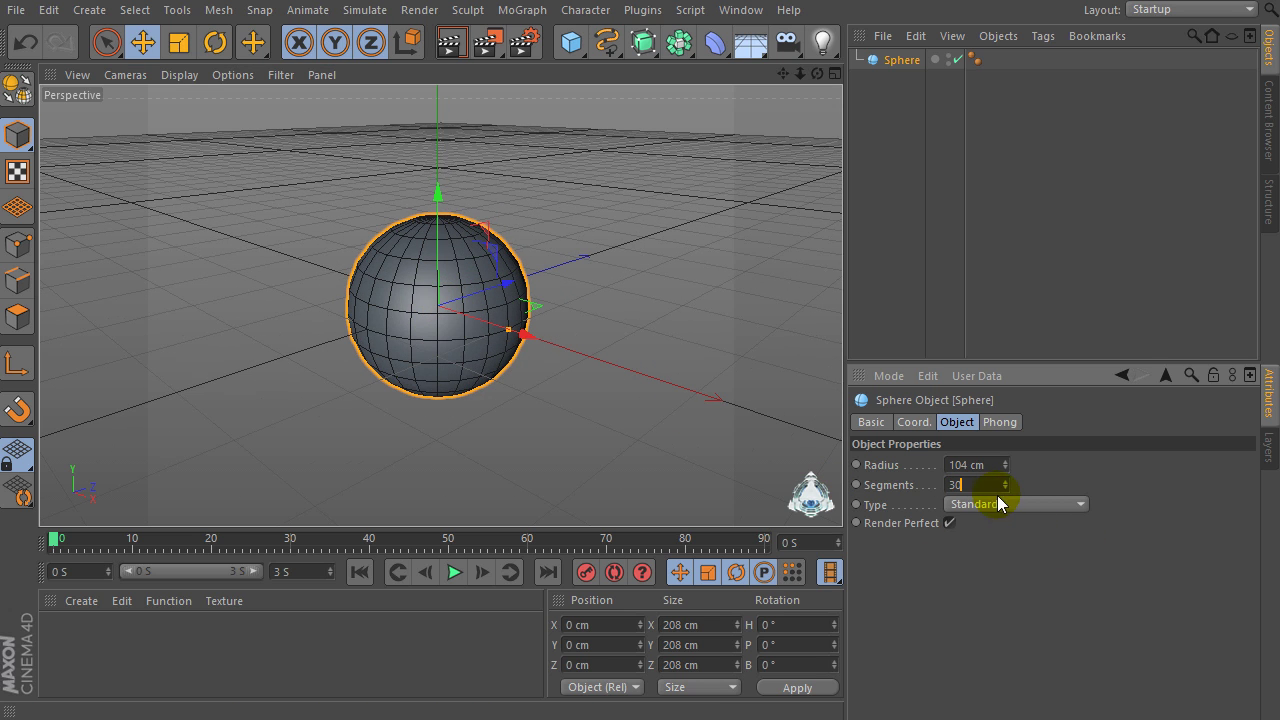
key(Return)
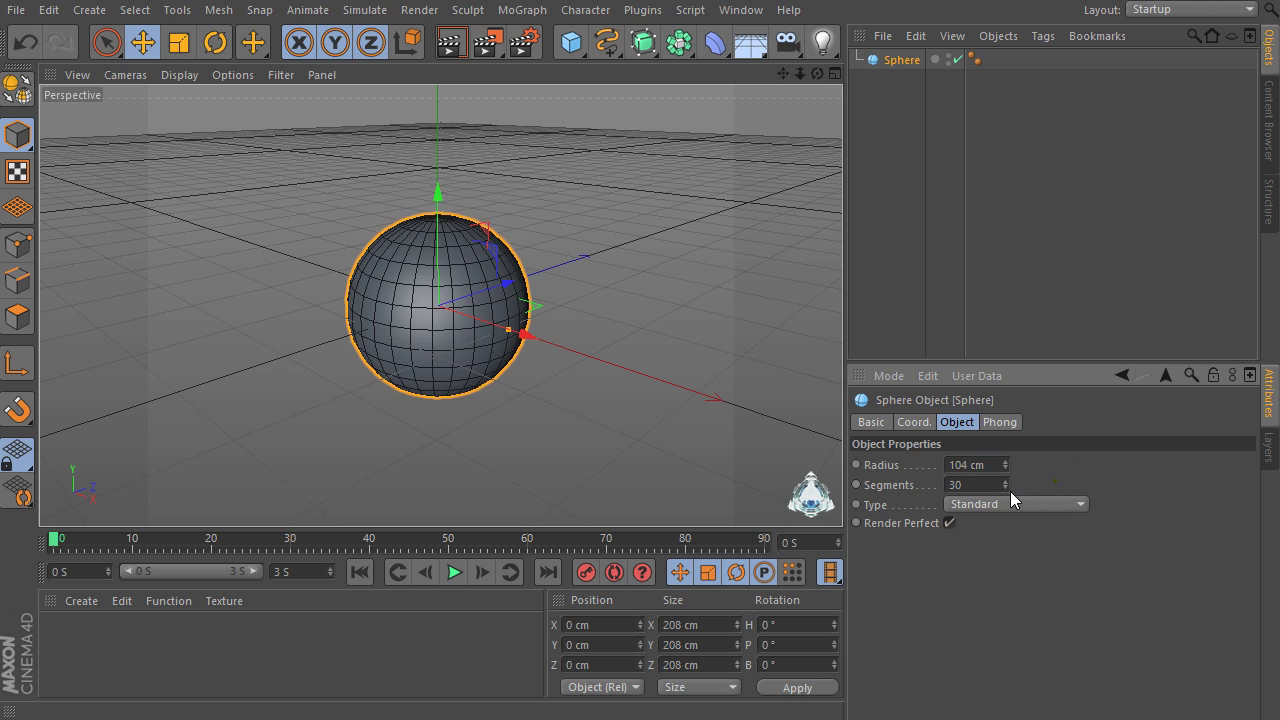
click(1019, 506)
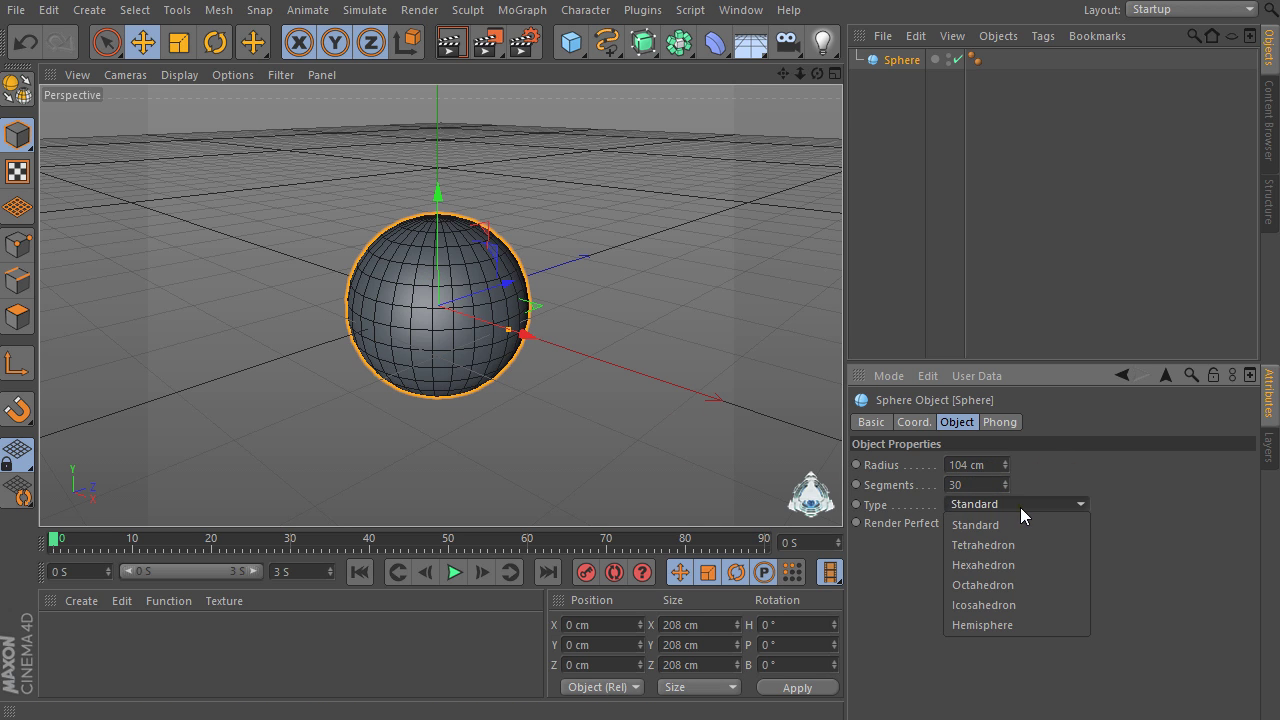
click(1014, 605)
scroll(414, 263, up, 2)
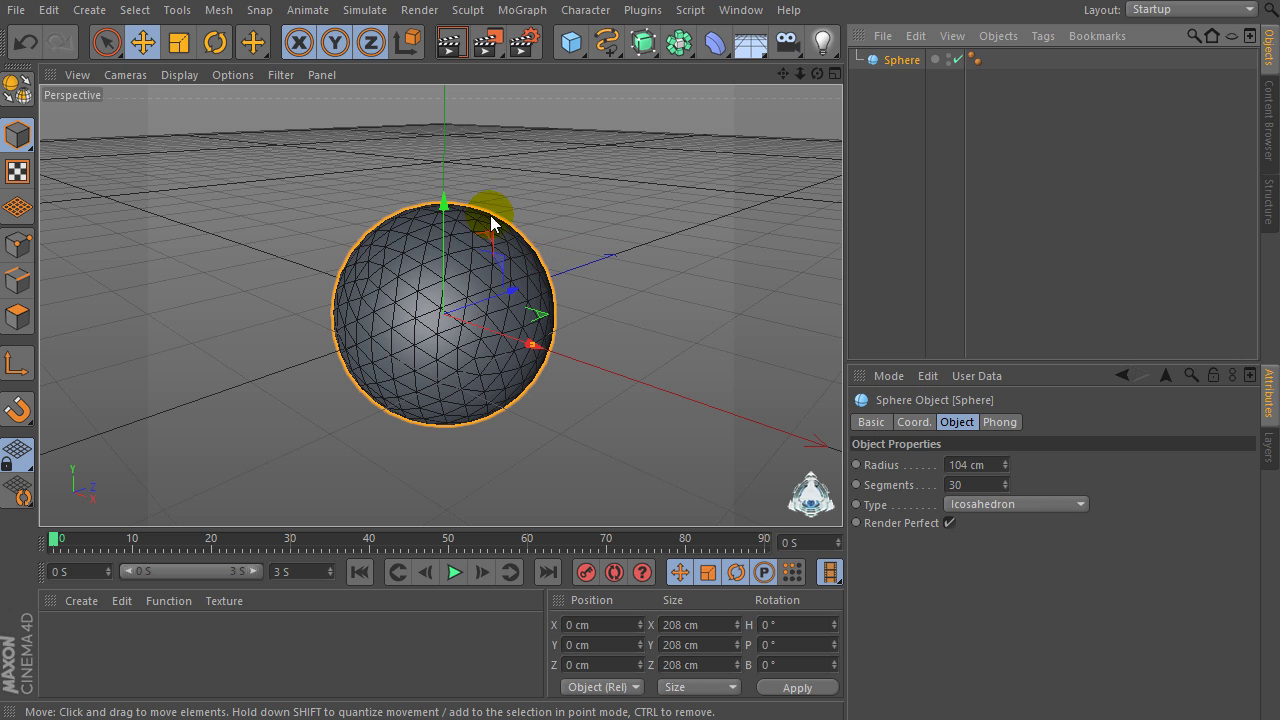
Add a MoGraph PolyFX object and make it a child of the Sphere.
click(523, 10)
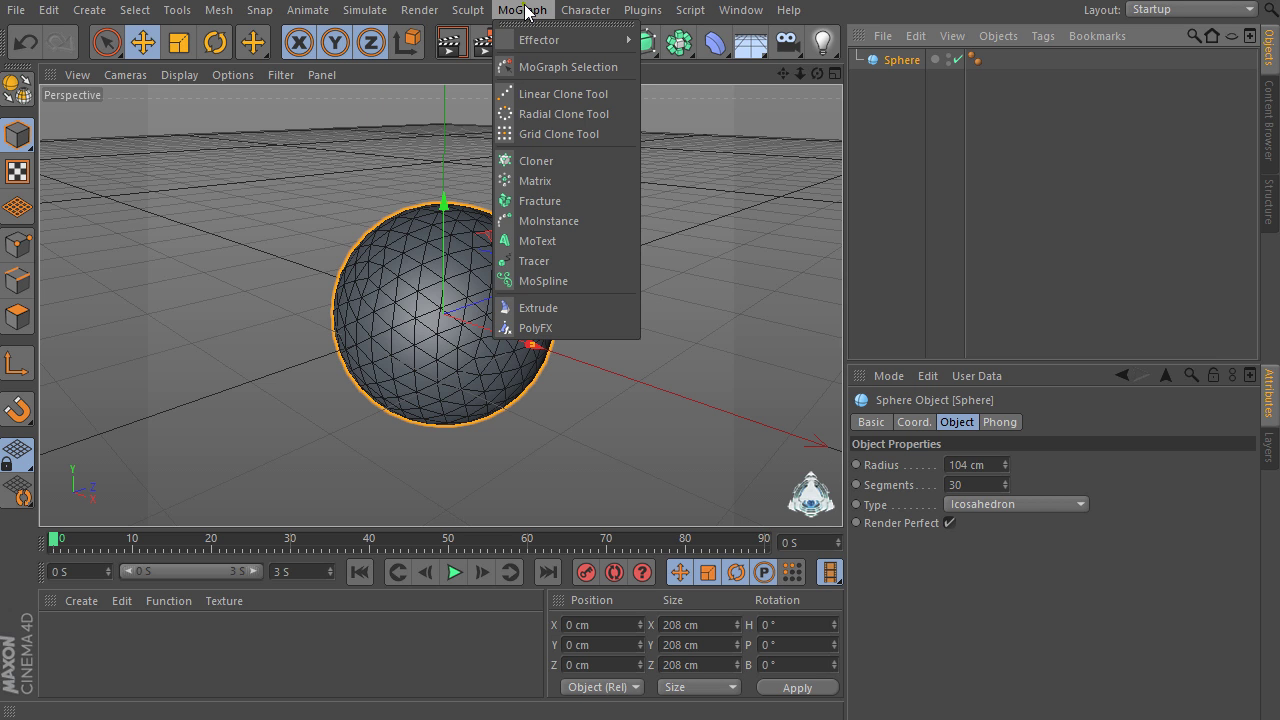
click(549, 327)
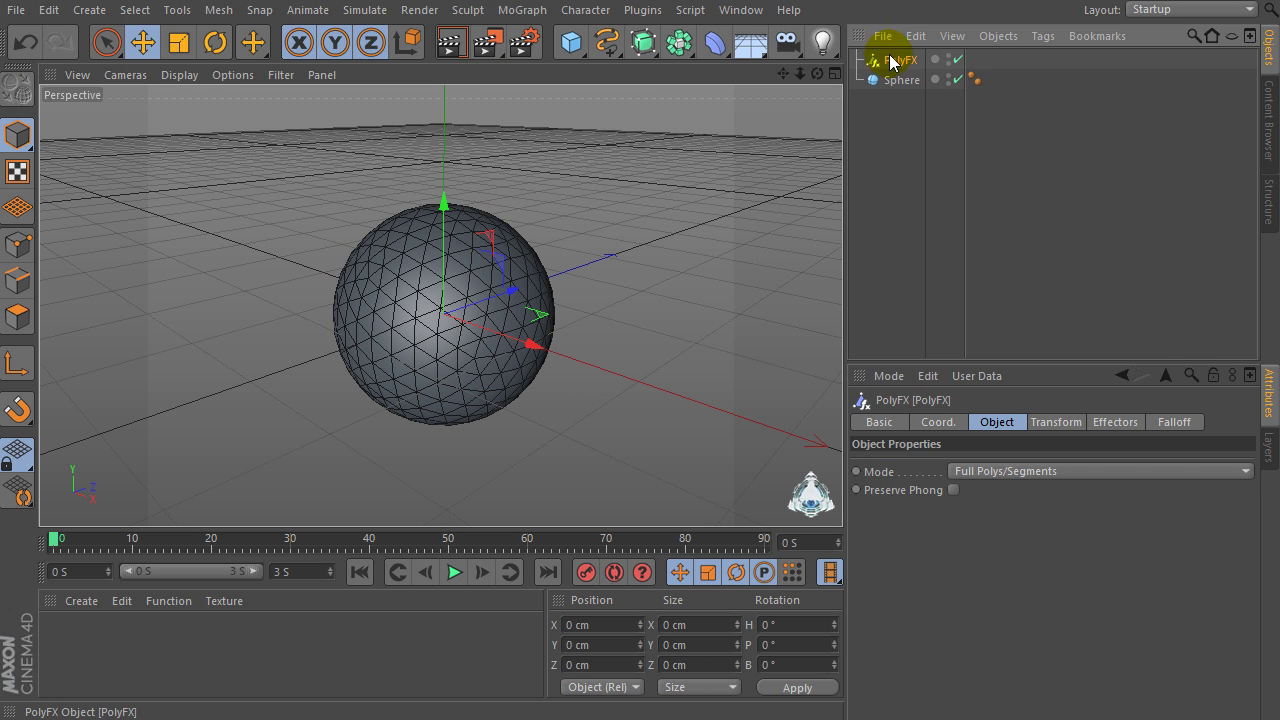
drag(893, 79, 901, 82)
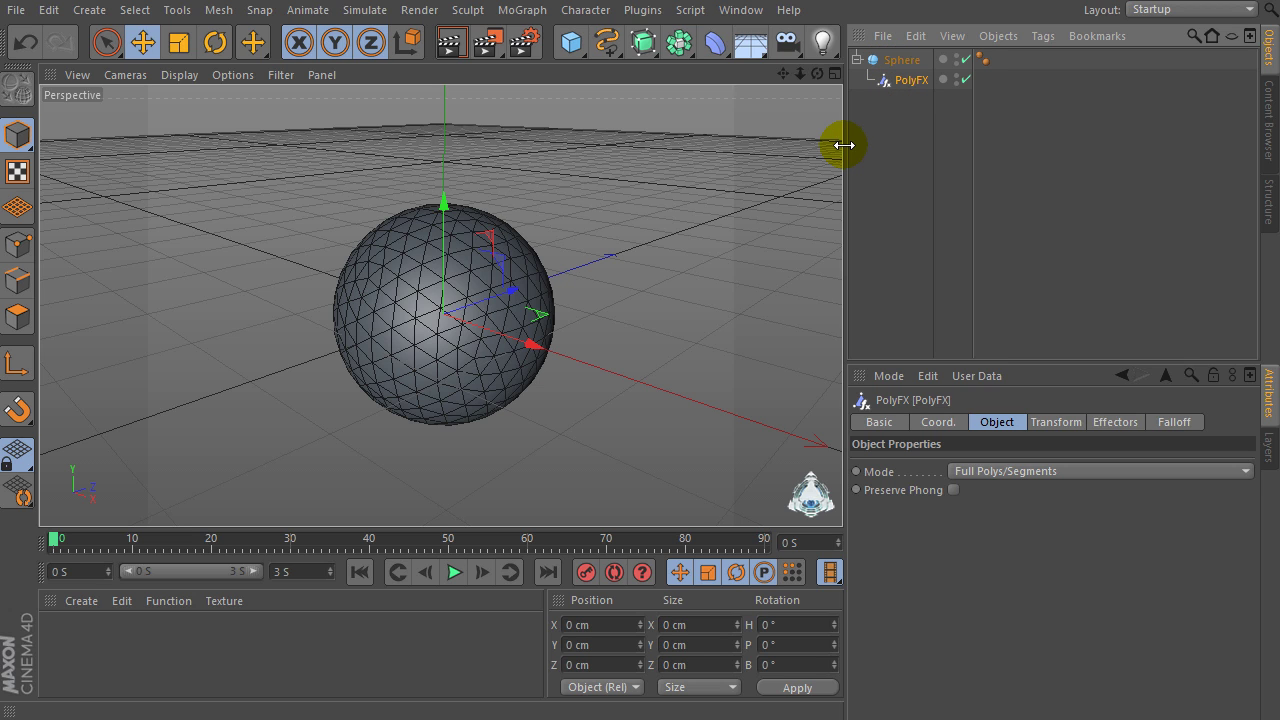
Add a MoGraph Cloner and place the Sphere with its PolyFX inside it.
click(901, 62)
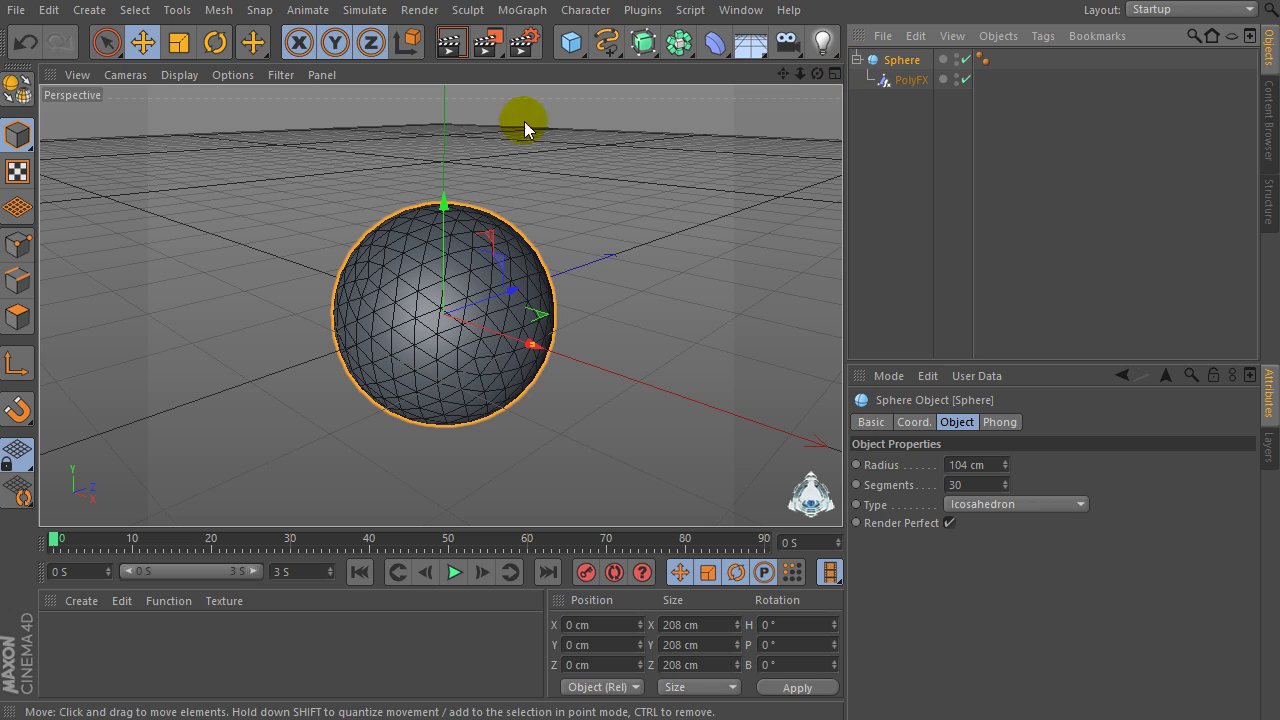
click(524, 11)
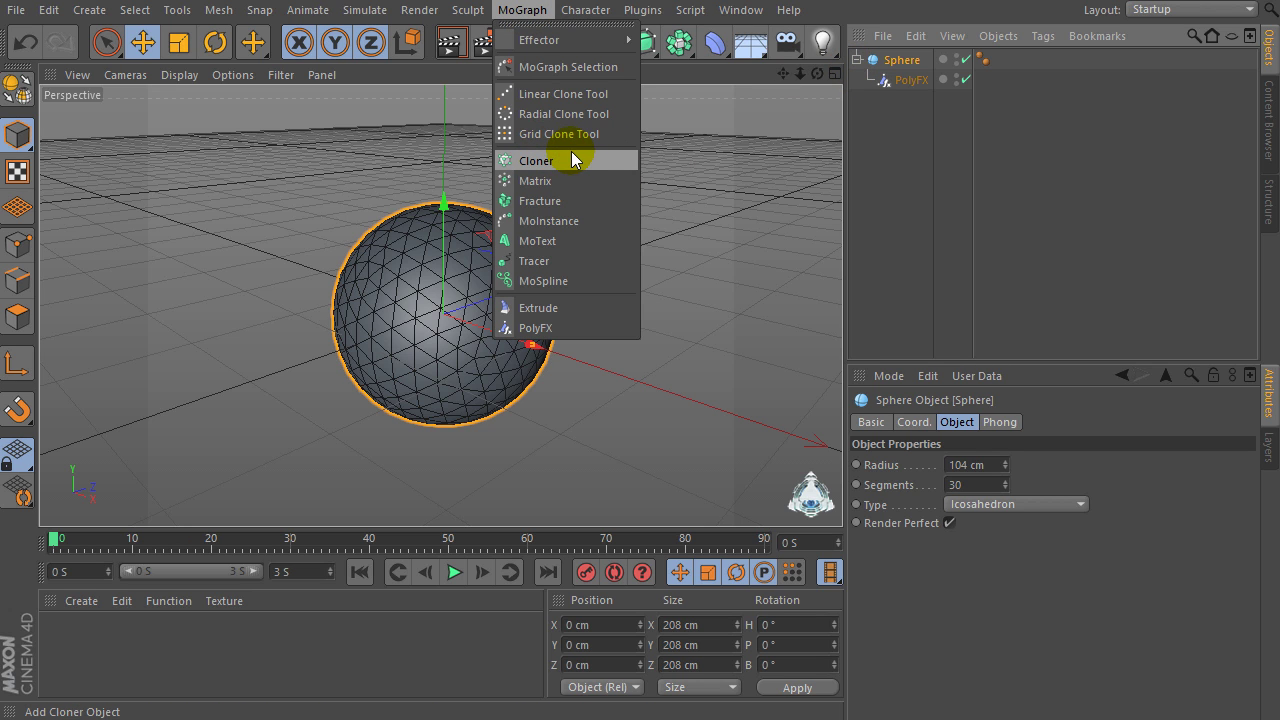
click(536, 161)
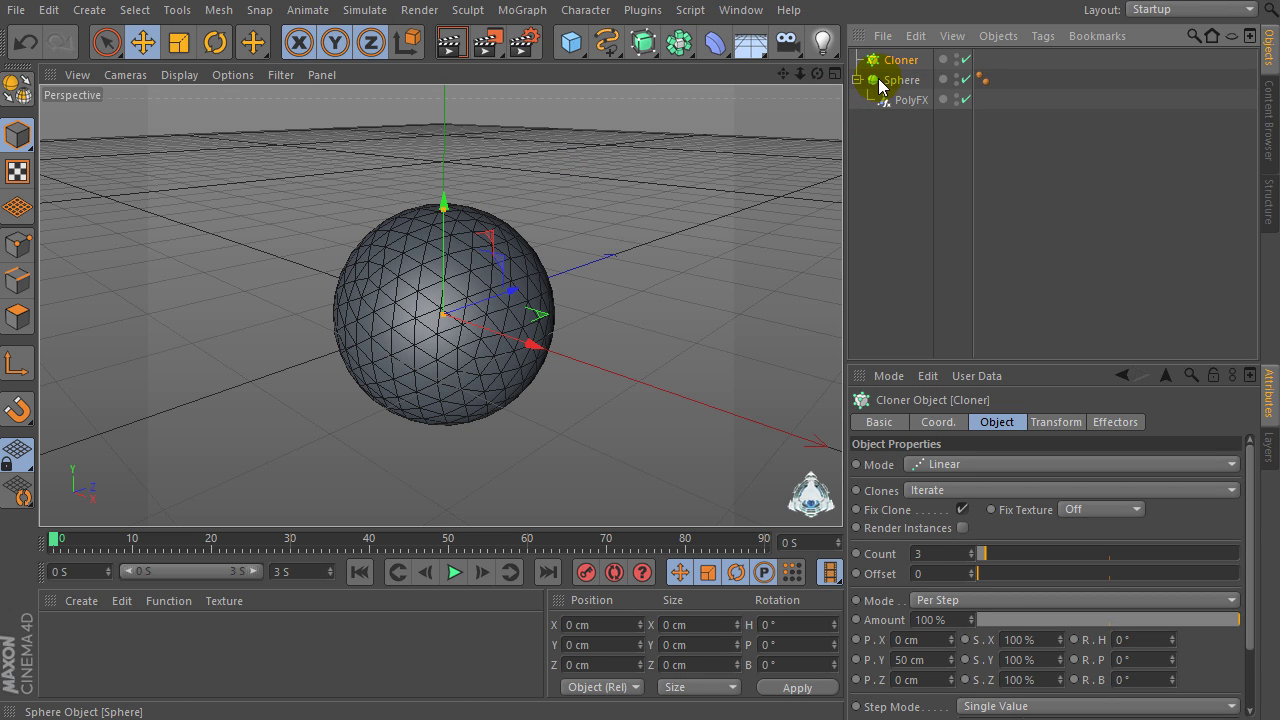
drag(915, 85, 900, 60)
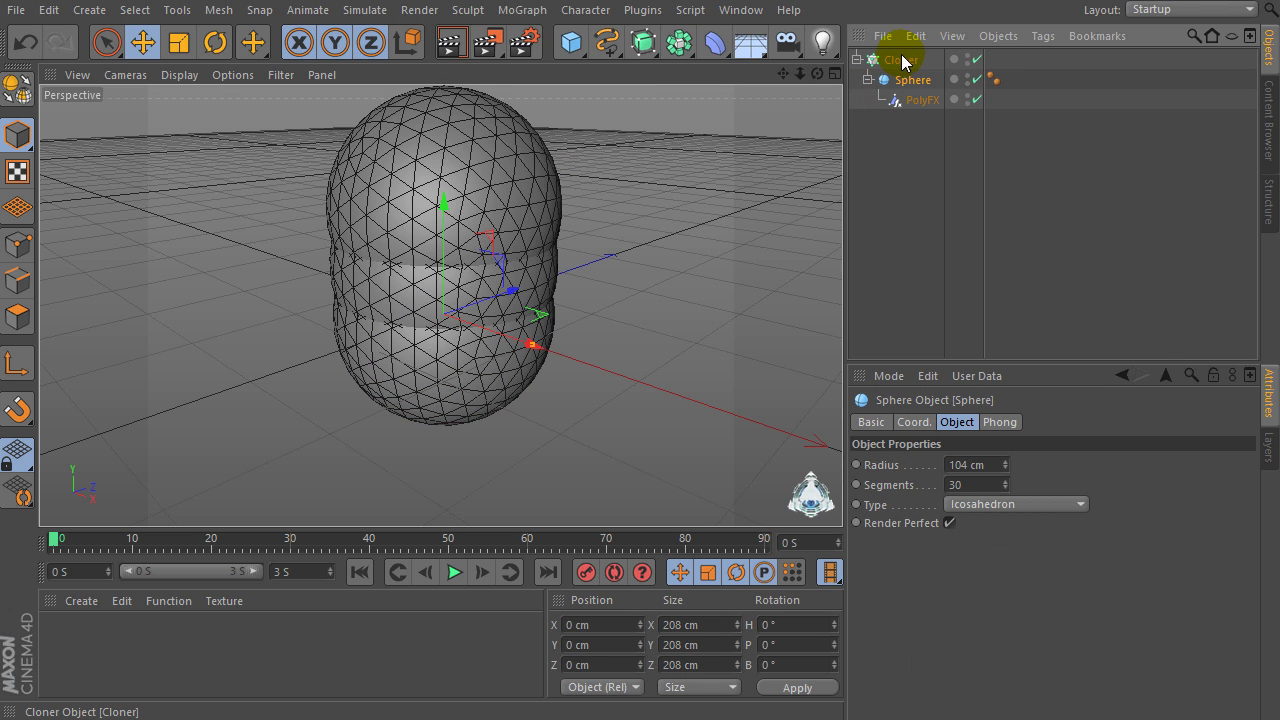
Set the Cloner's count to 1 and its P.Y step offset to 0 cm.
click(900, 60)
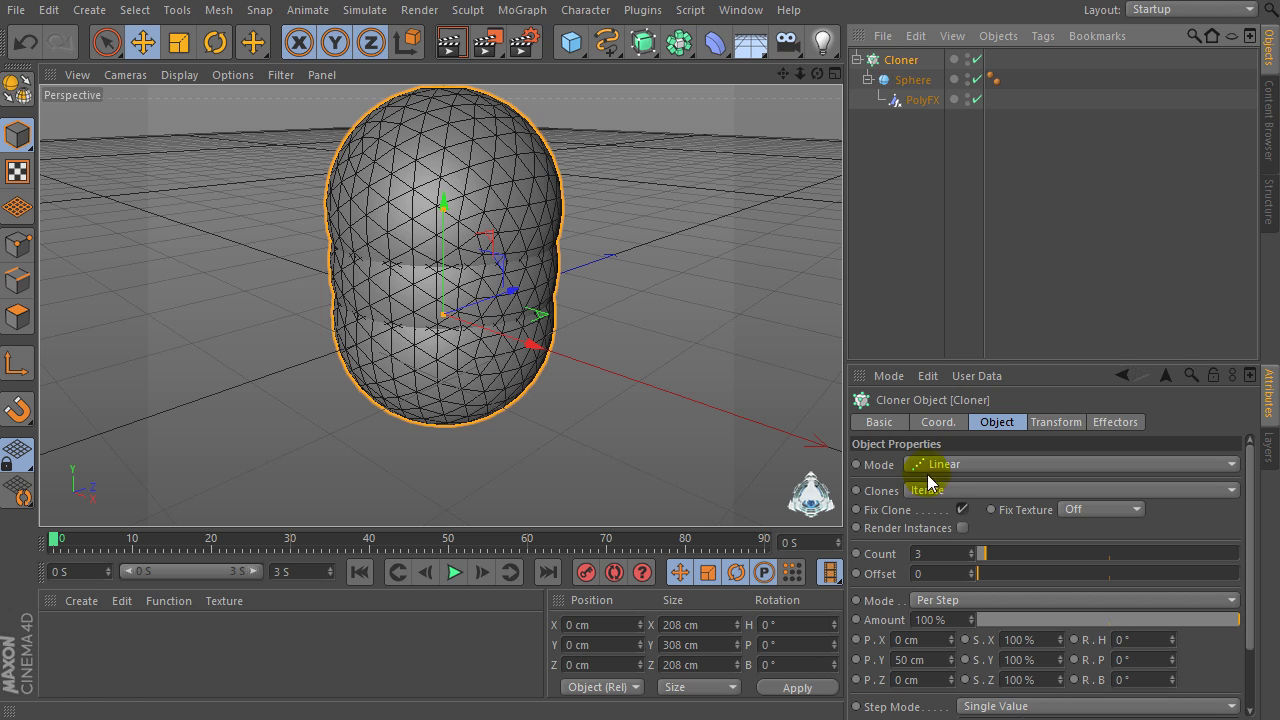
click(970, 557)
click(970, 557)
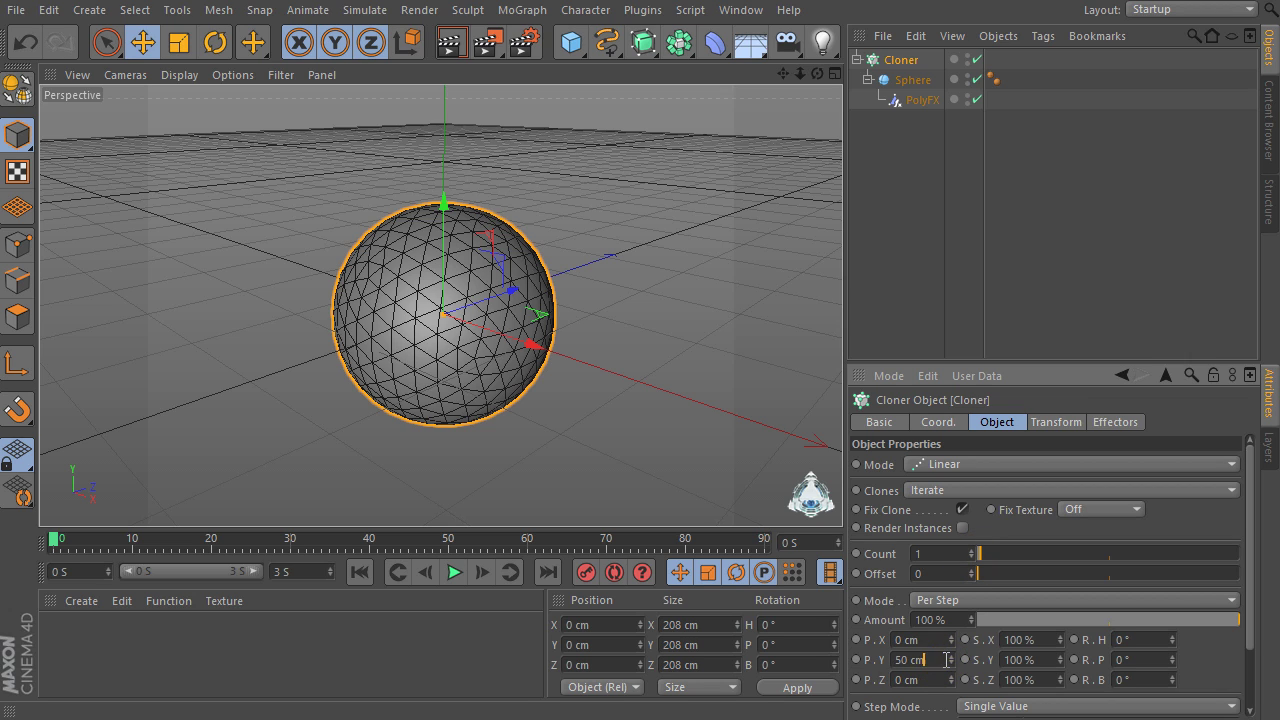
click(844, 666)
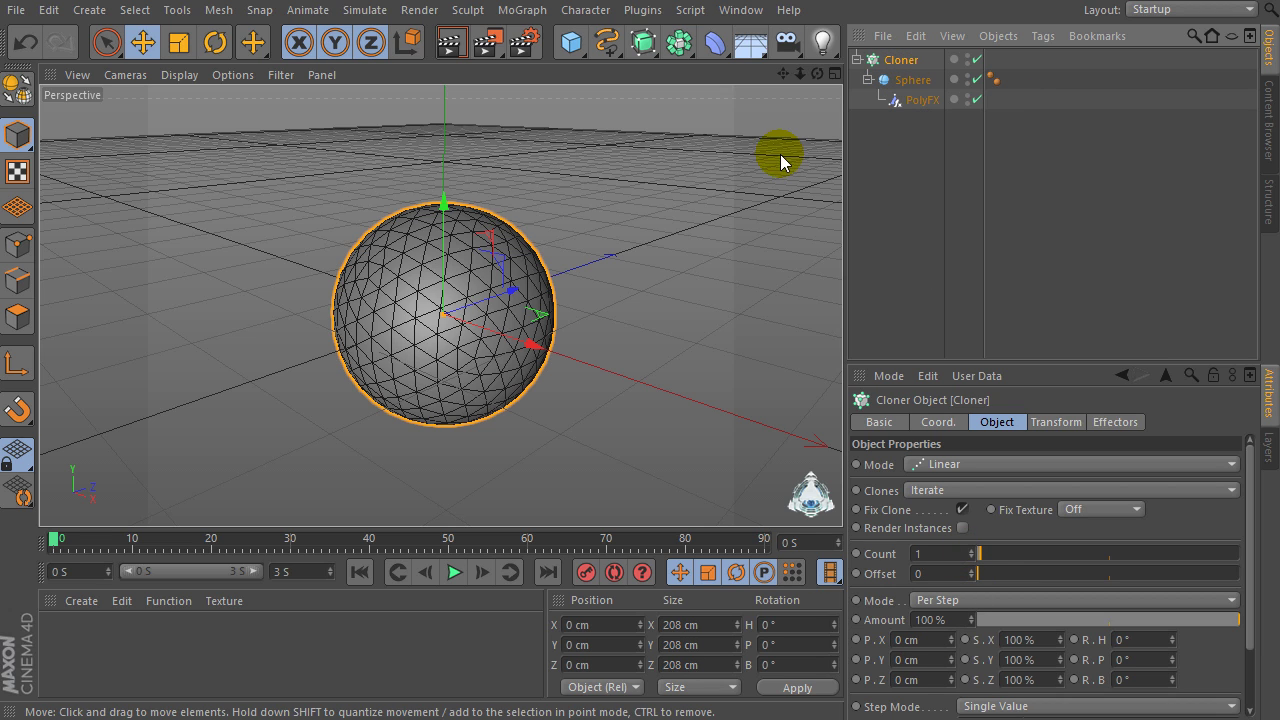
Add a Cloth NURBS object and place the Cloner hierarchy inside it.
click(525, 10)
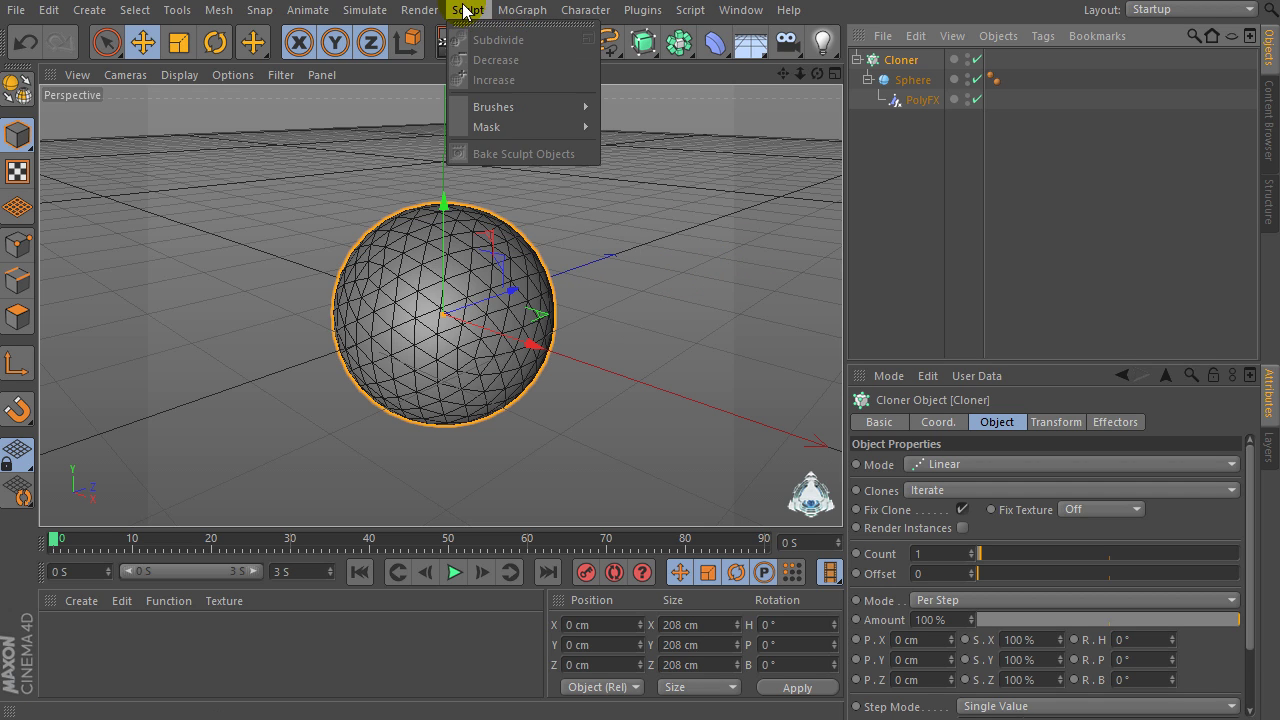
mouse_move(365, 10)
mouse_move(362, 66)
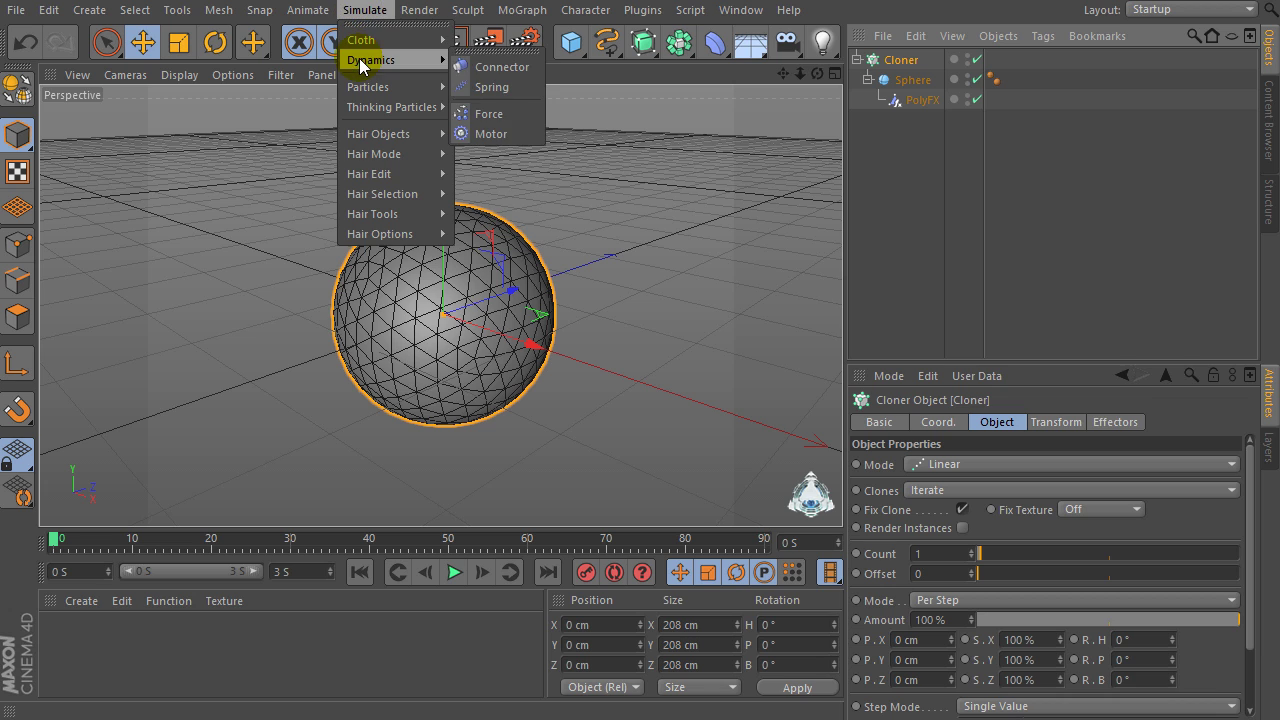
mouse_move(365, 40)
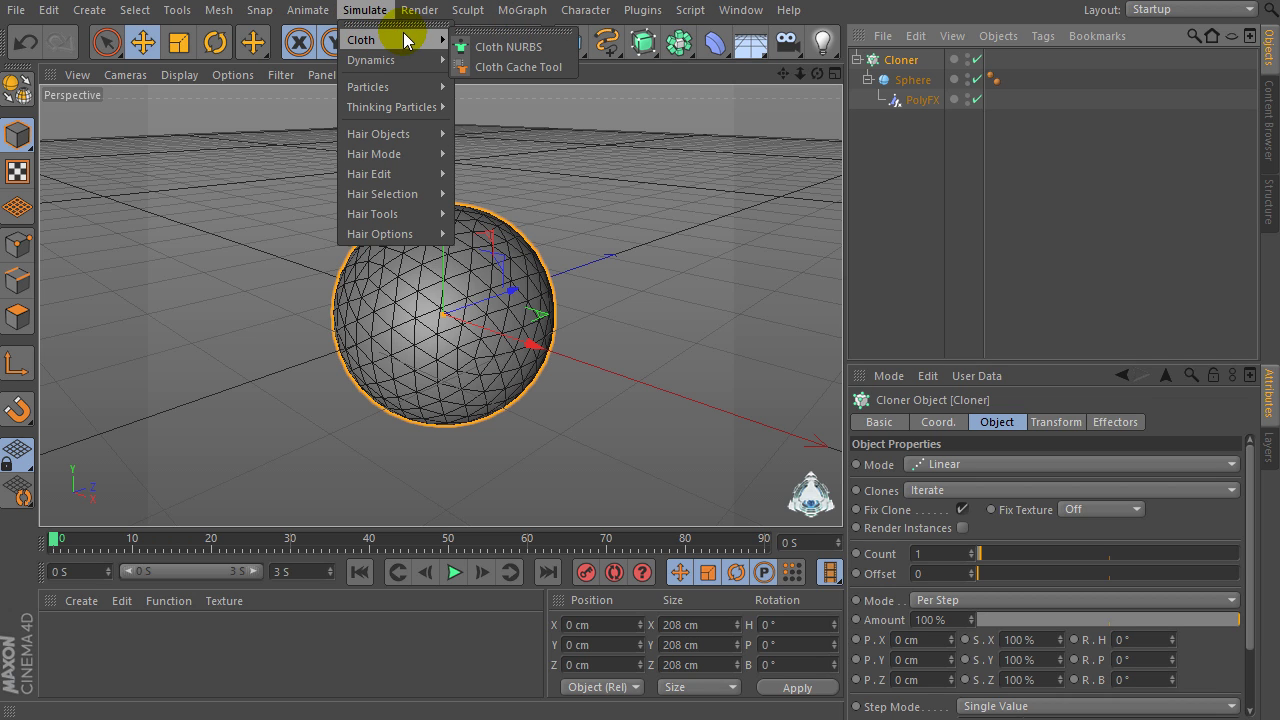
click(525, 48)
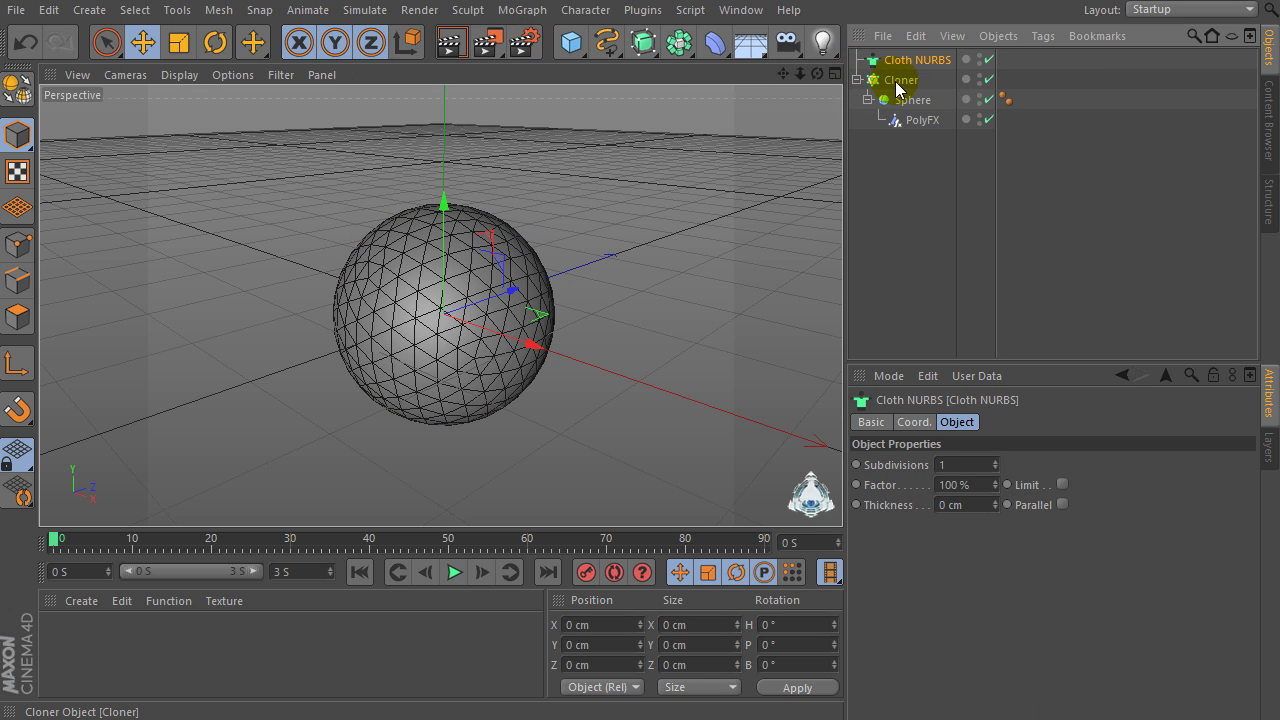
drag(897, 86, 908, 62)
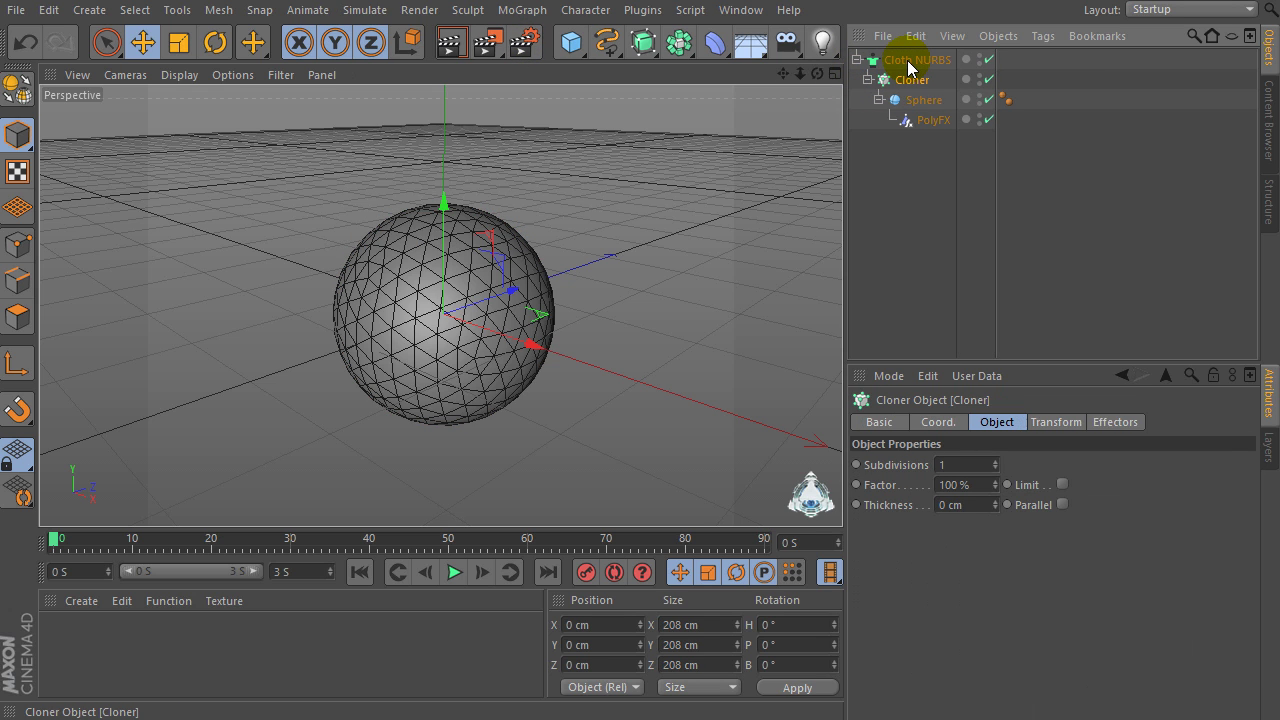
Set the Cloth NURBS thickness to 2 cm and its subdivisions to 0.
click(909, 59)
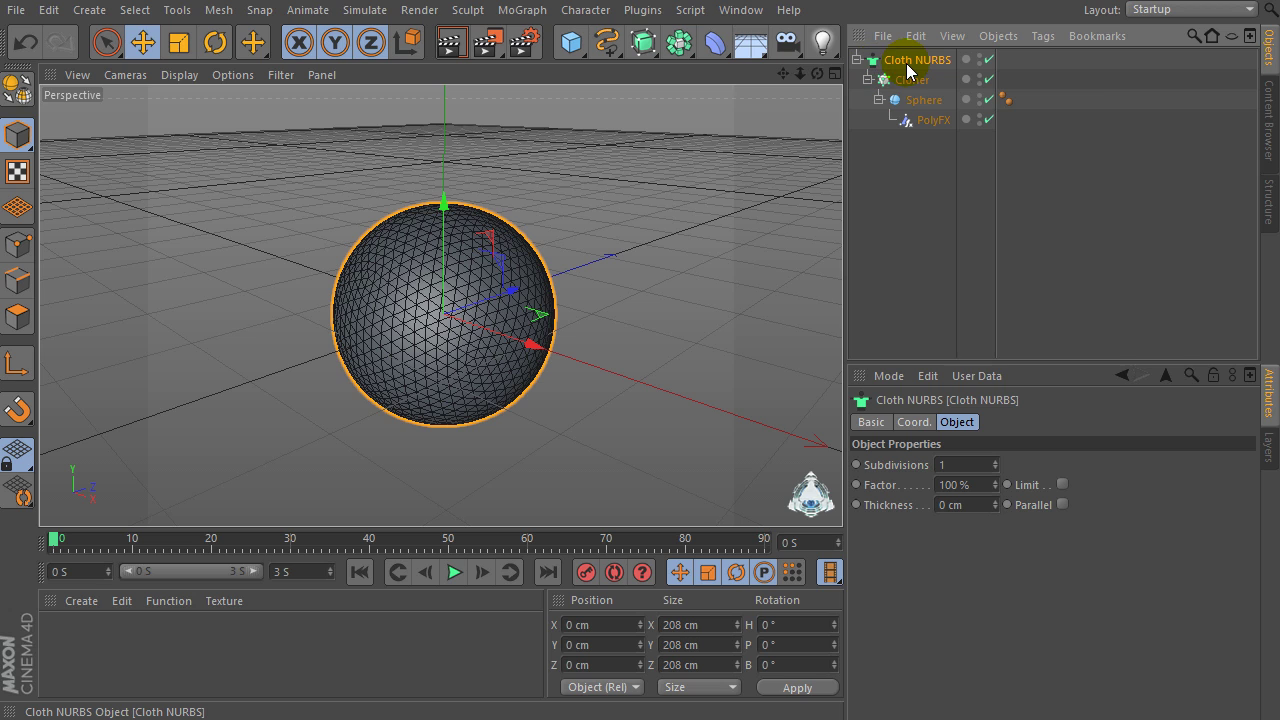
click(981, 505)
text(2)
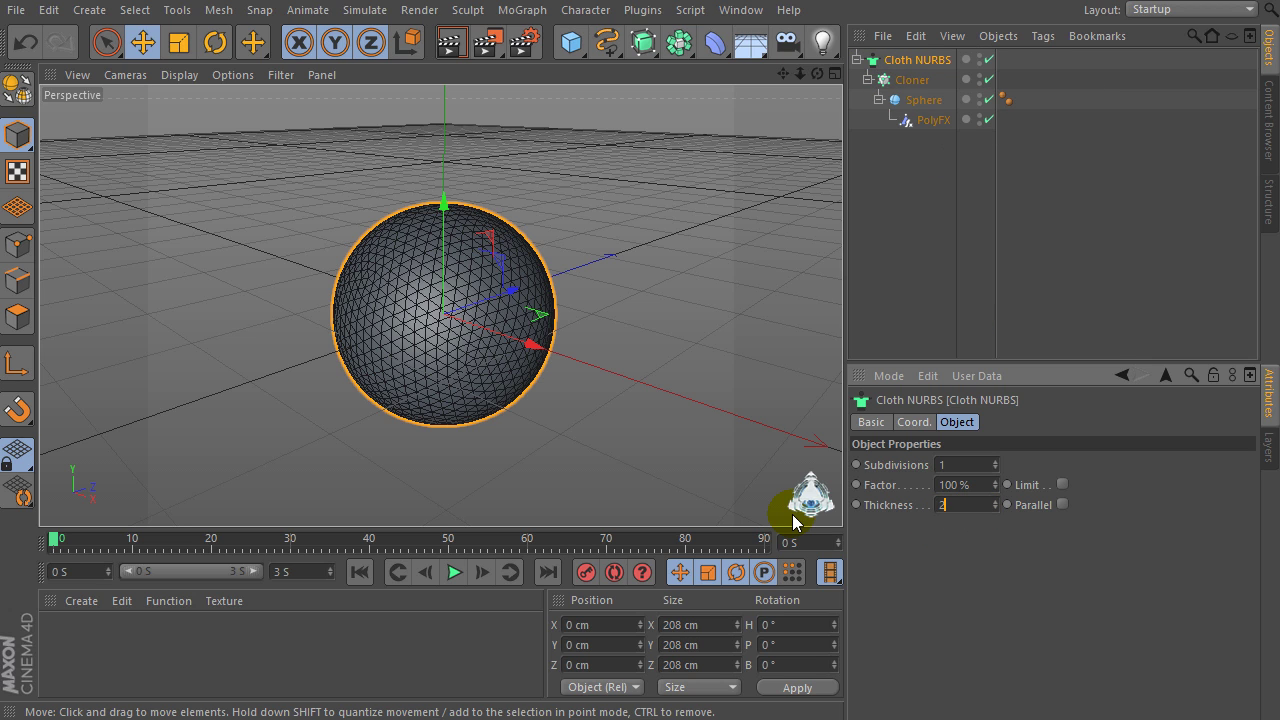
key(Return)
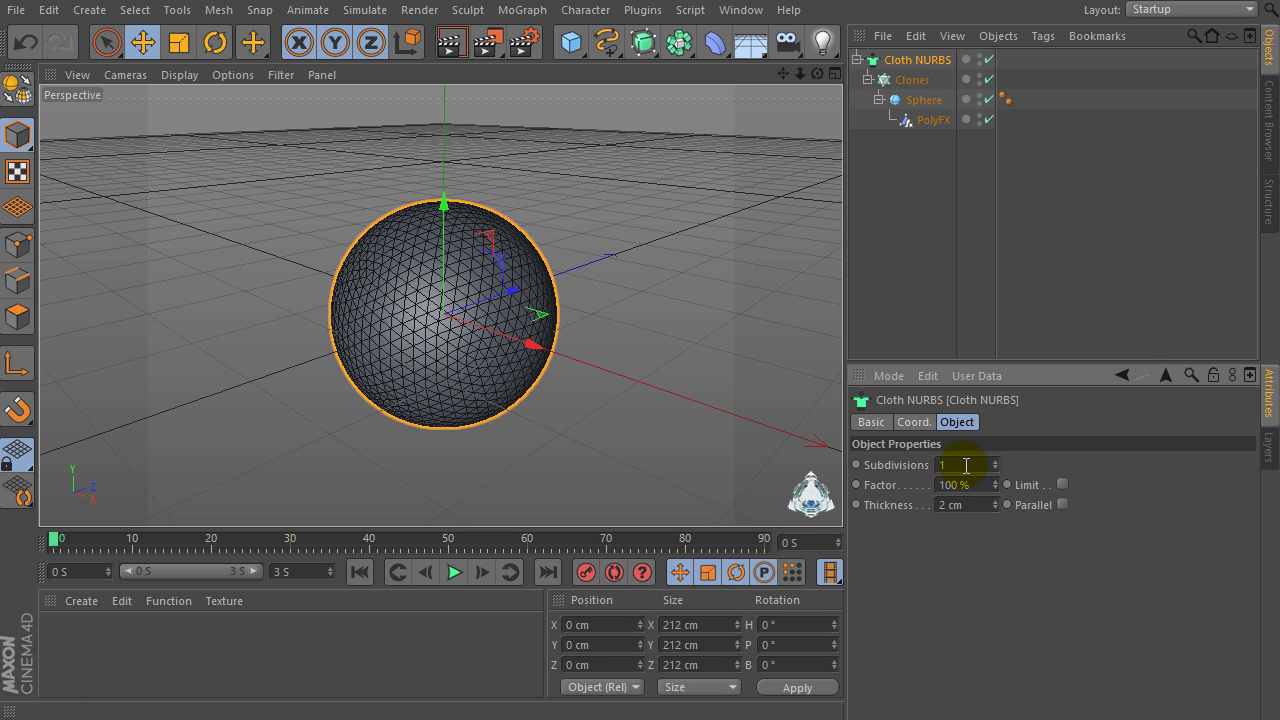
scroll(469, 306, up, 2)
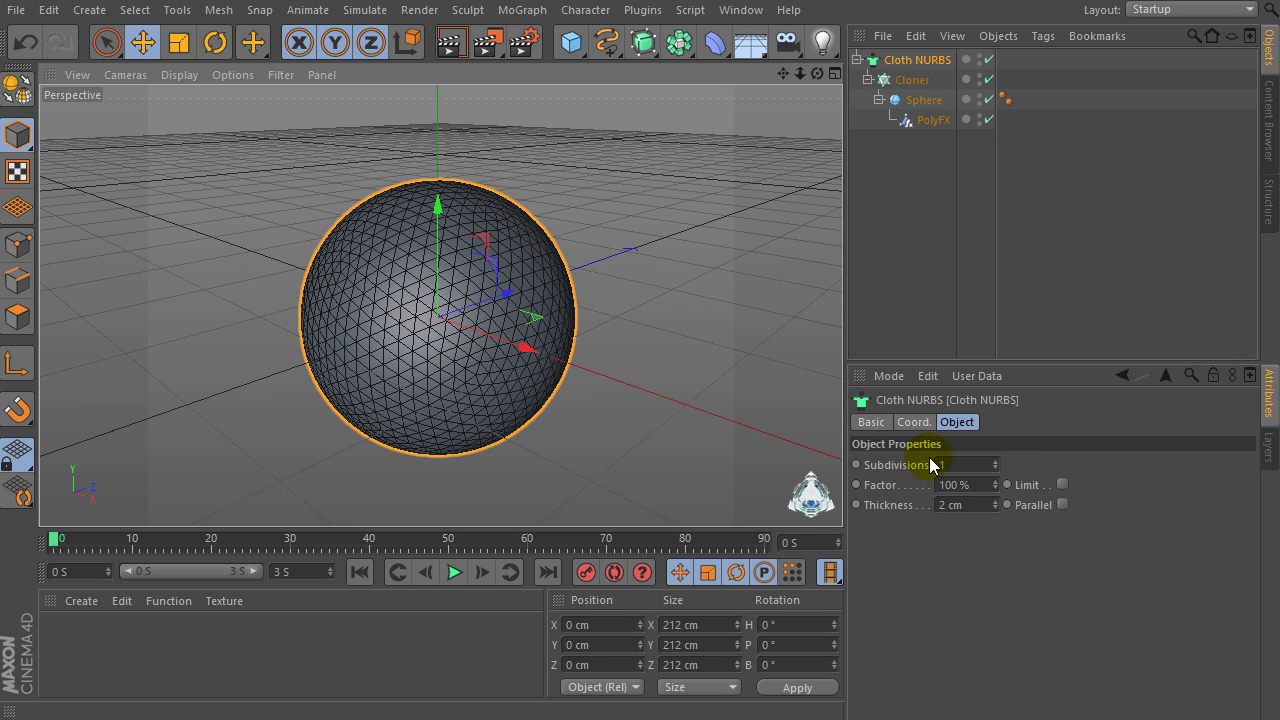
click(995, 469)
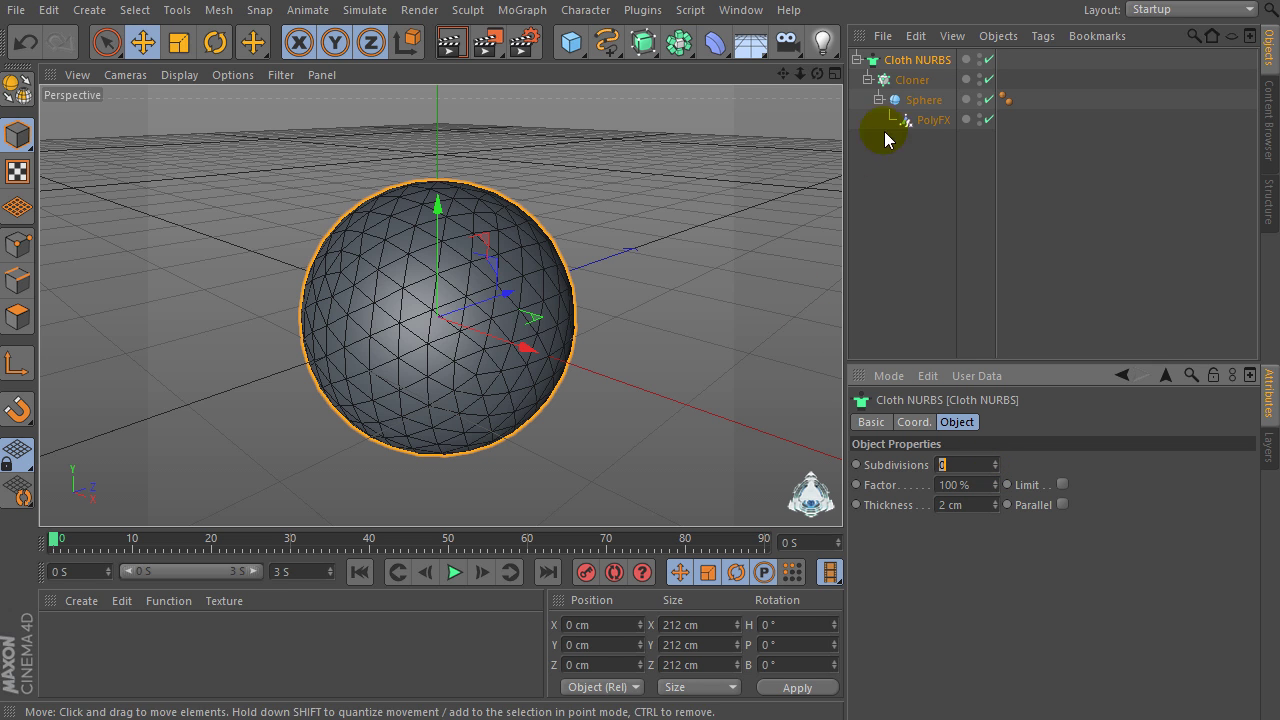
Add a Plain effector that acts on the PolyFX object.
mouse_move(783, 73)
mouse_down()
mouse_move(818, 70)
mouse_move(780, 73)
mouse_up()
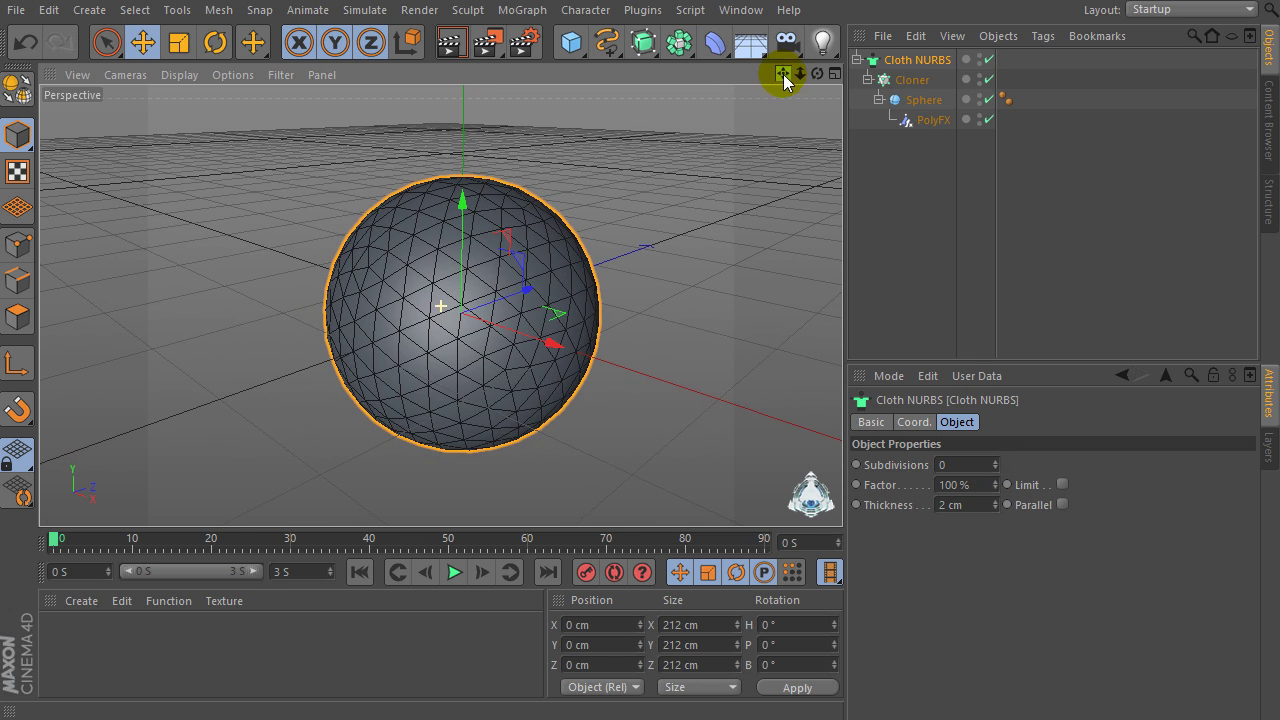
click(910, 80)
click(933, 120)
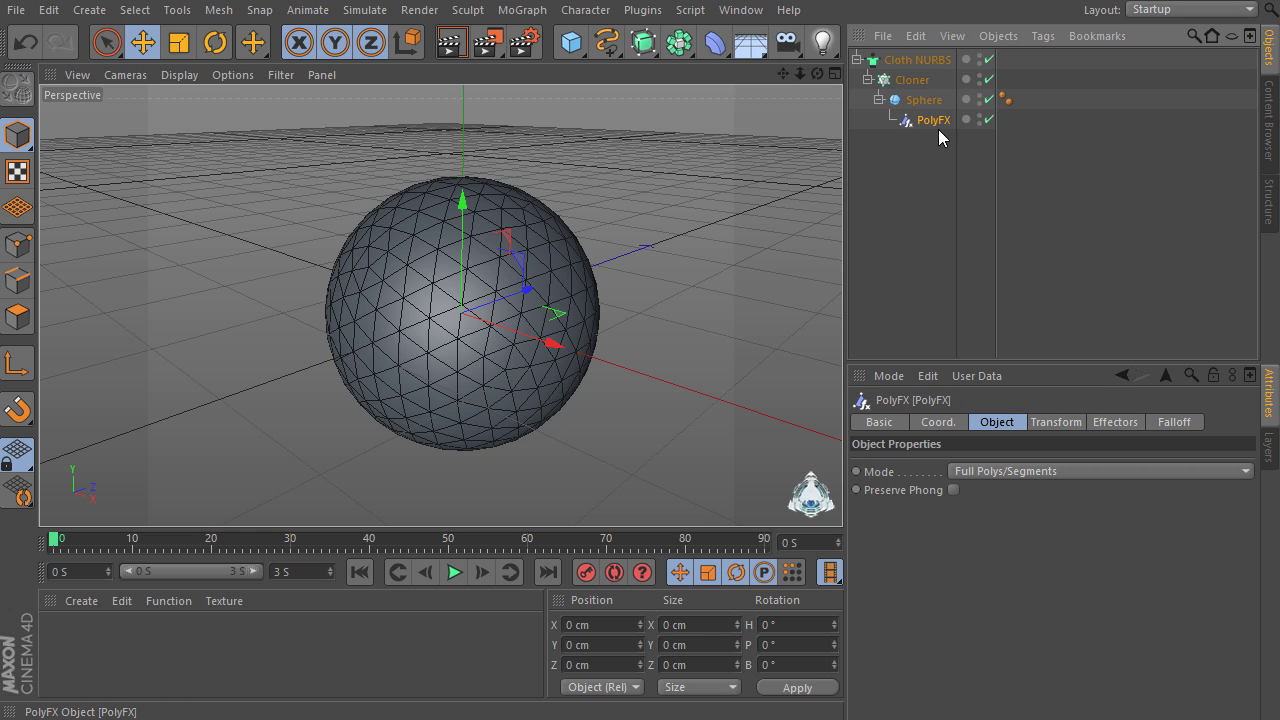
click(915, 80)
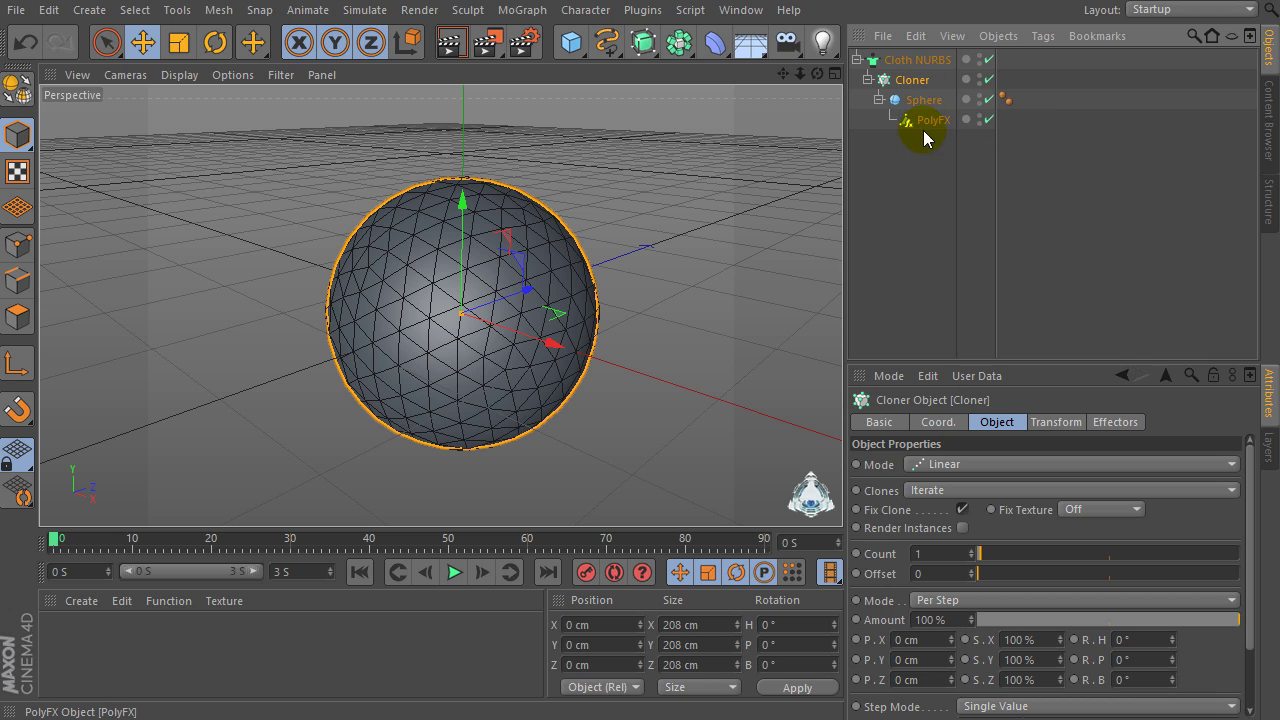
click(933, 121)
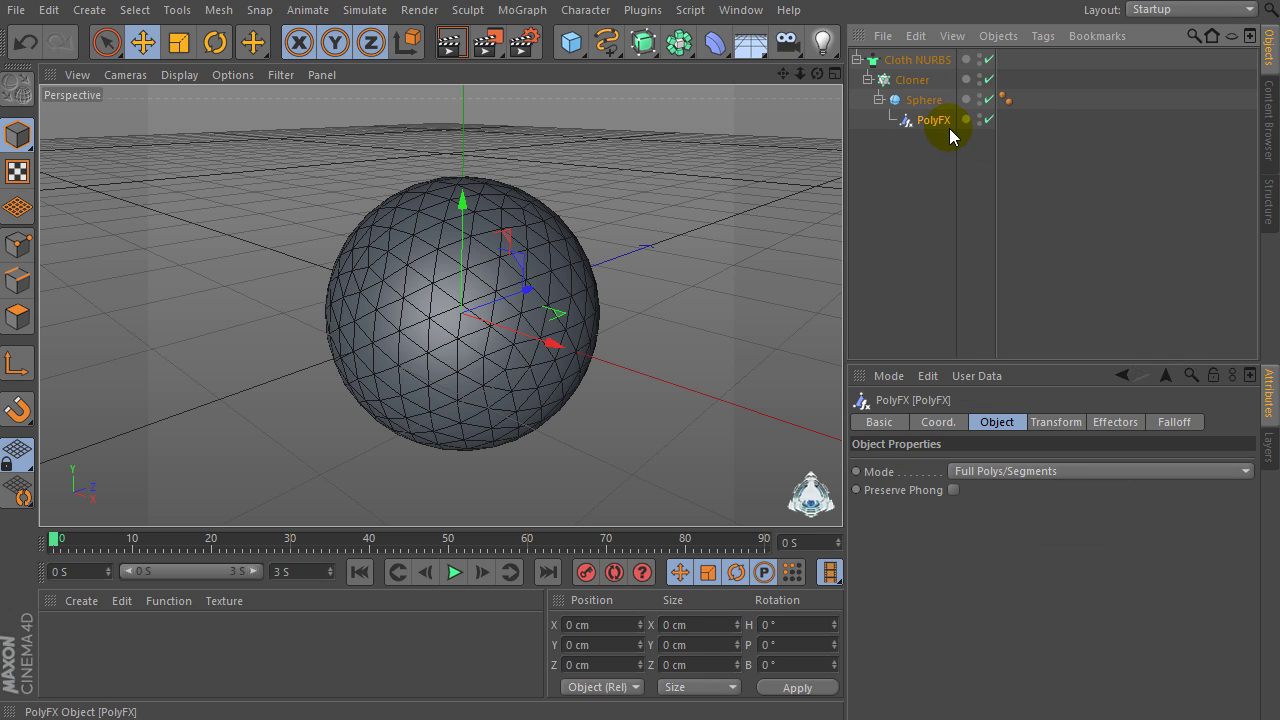
click(525, 20)
mouse_move(538, 40)
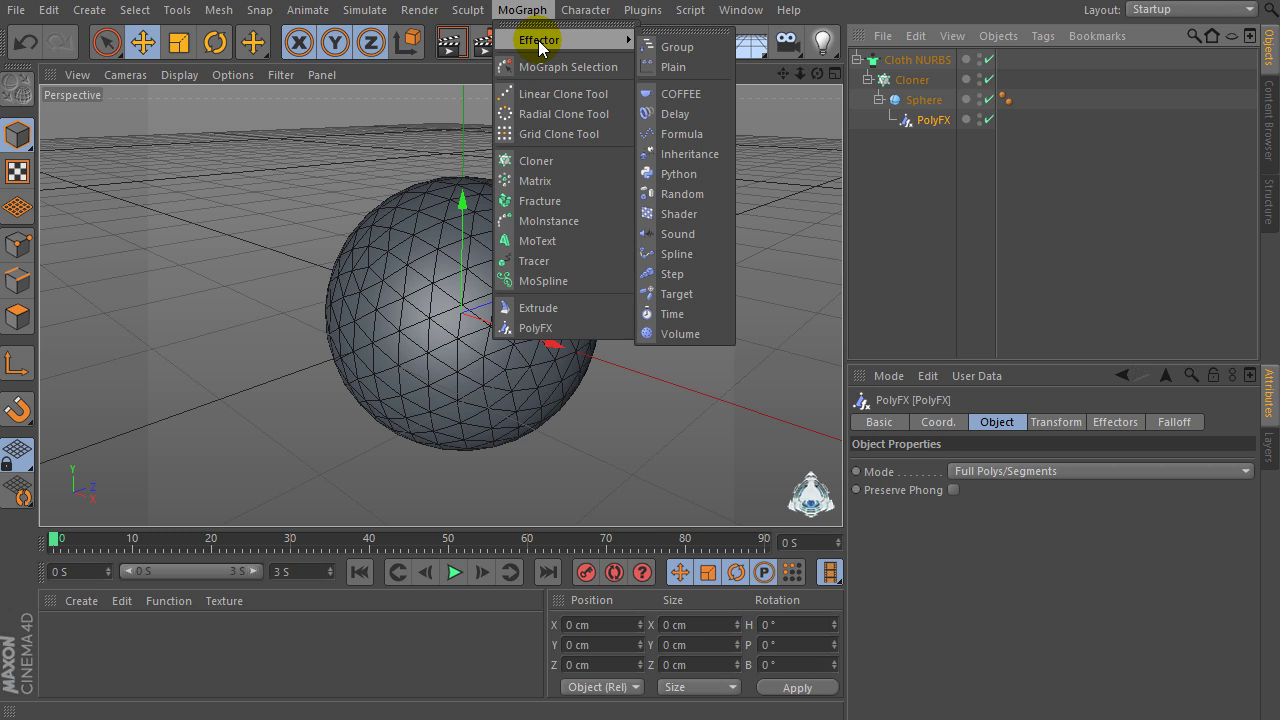
click(670, 67)
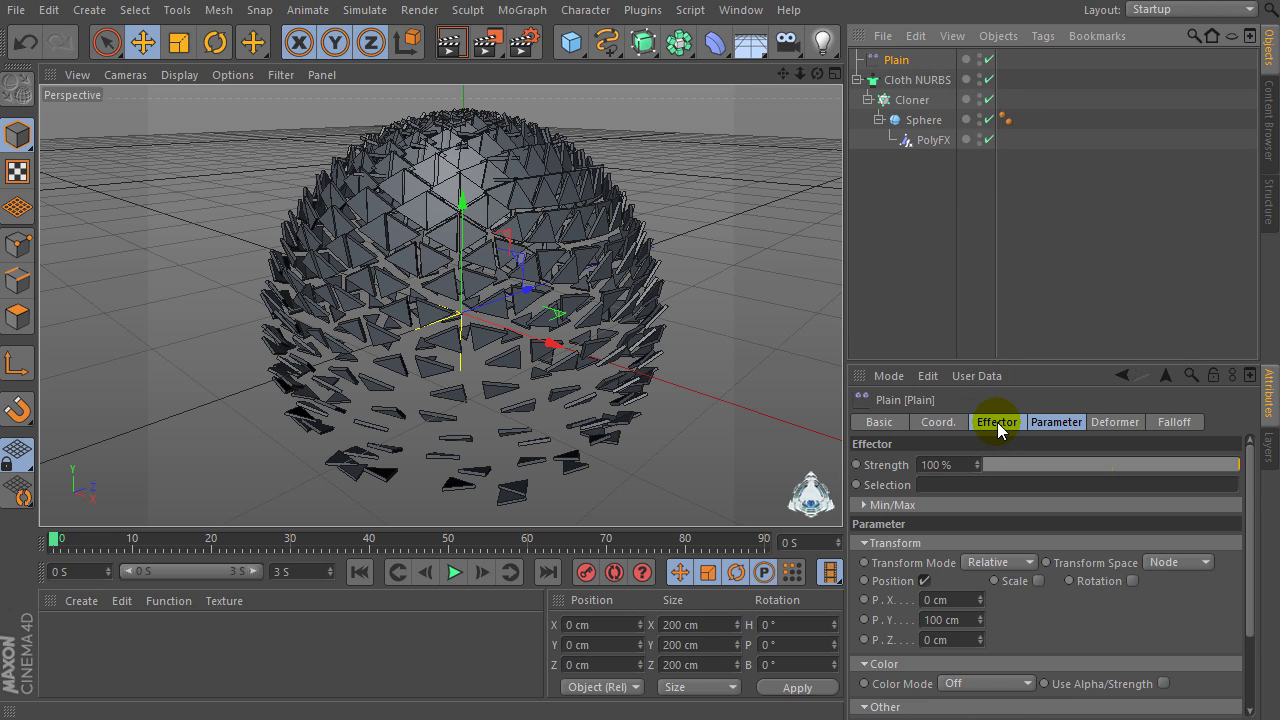
Set the Plain effector's P.Y position parameter to 0 cm.
click(1050, 422)
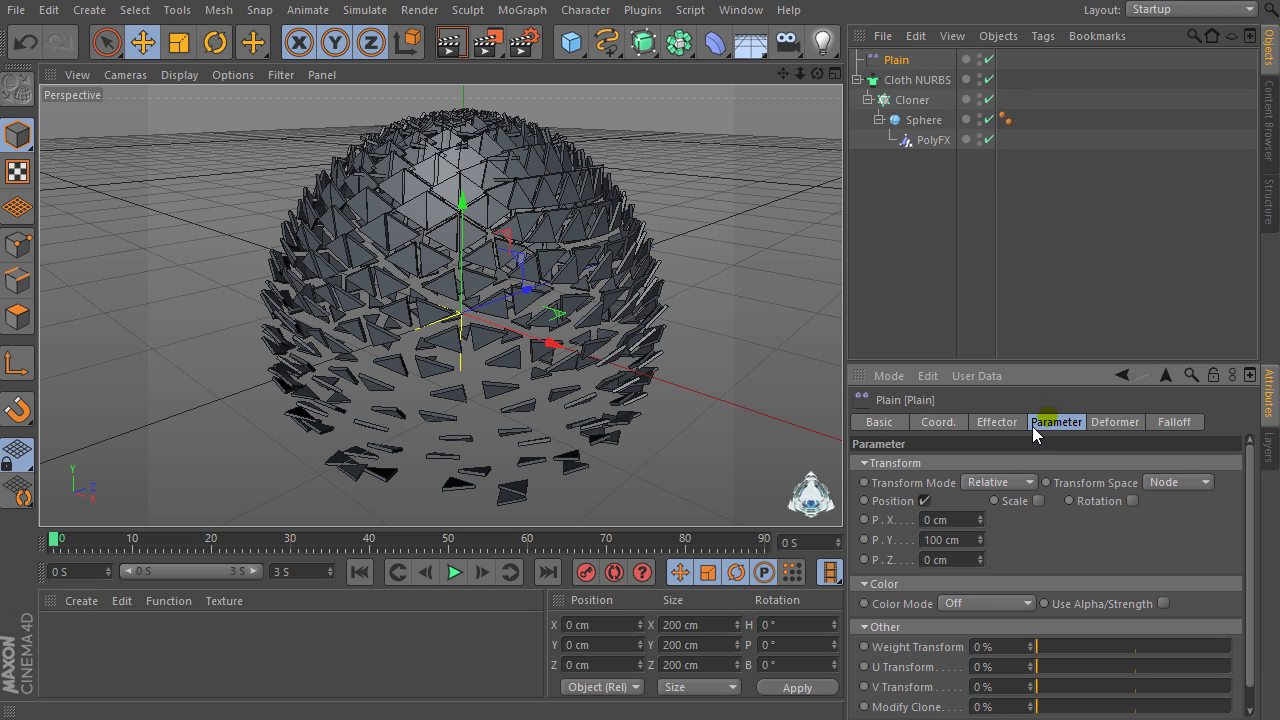
click(938, 519)
key(Tab)
text(0)
key(Tab)
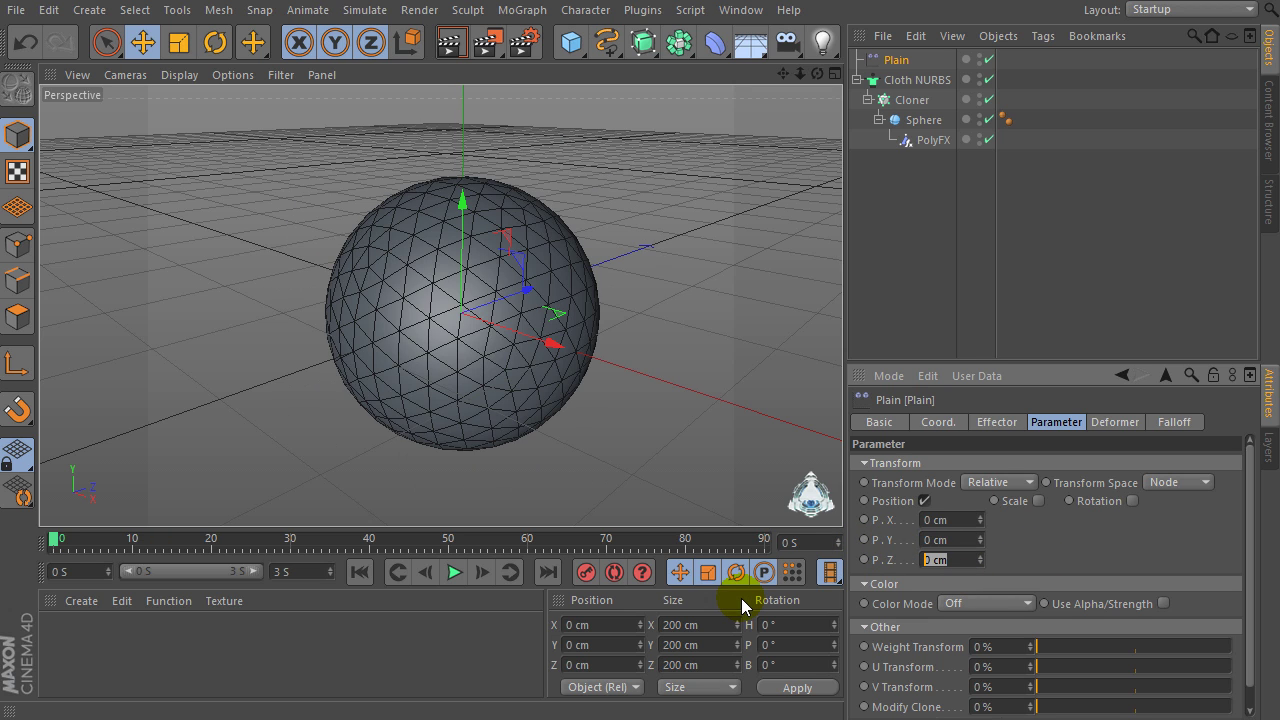
Set the Plain effector's P.Z to -22 cm and enable uniform, absolute scaling with a scale of -1.
text(-22)
key(Return)
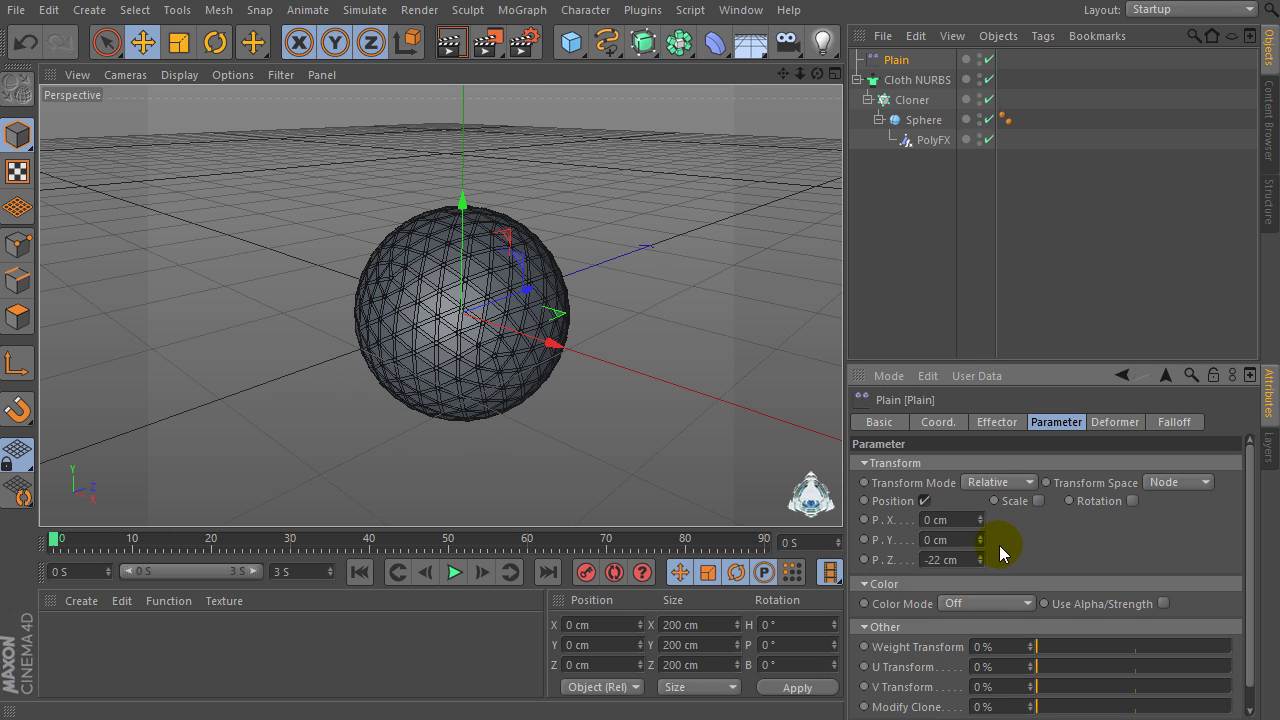
click(1039, 500)
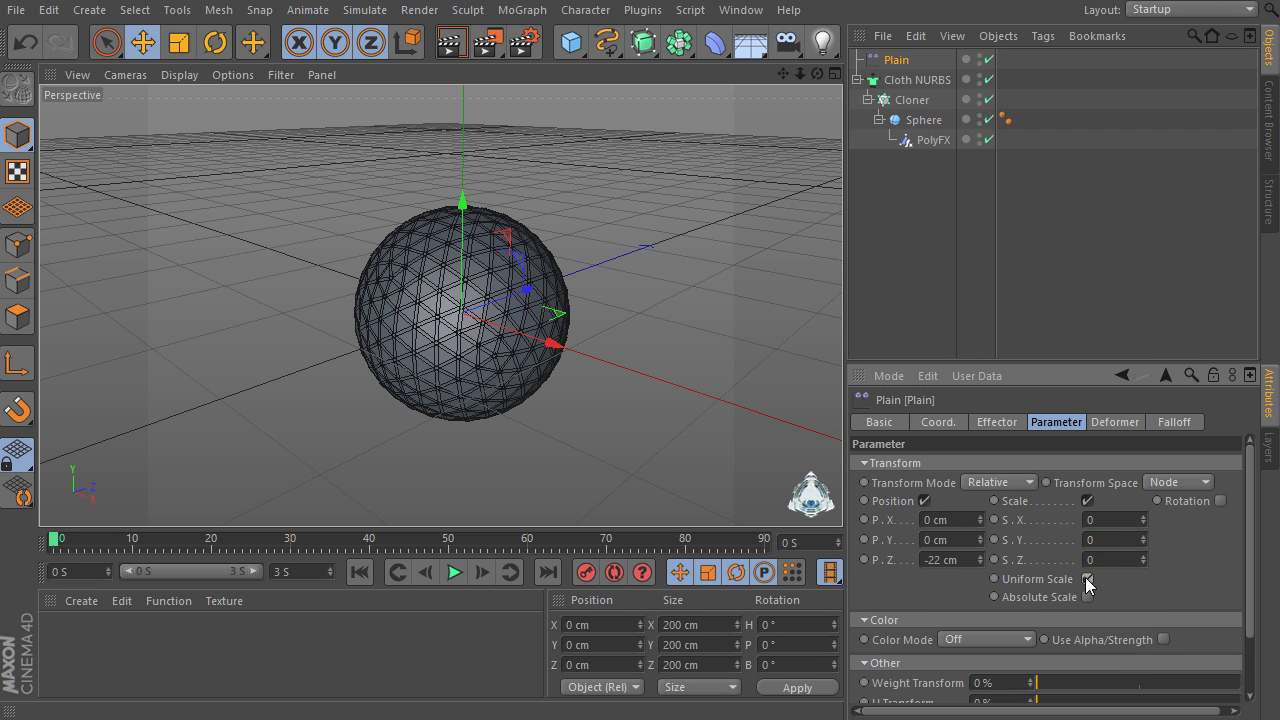
click(1087, 578)
click(1095, 519)
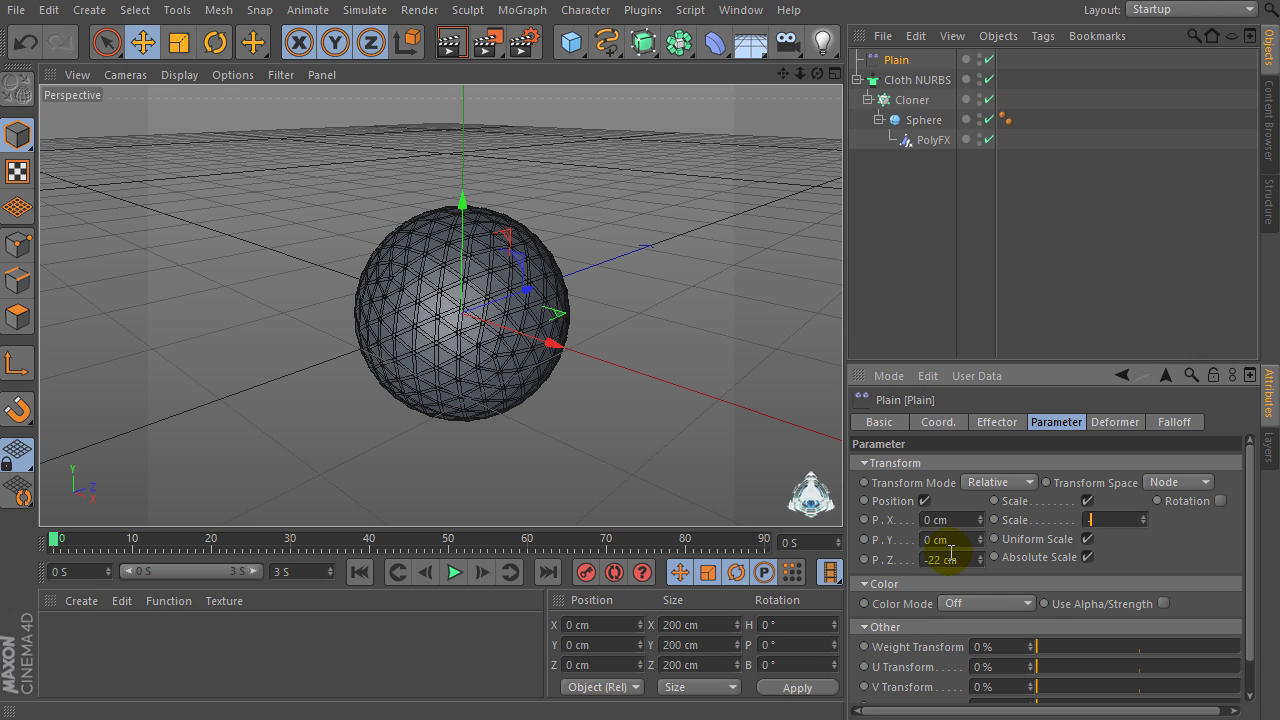
text(-1)
key(Return)
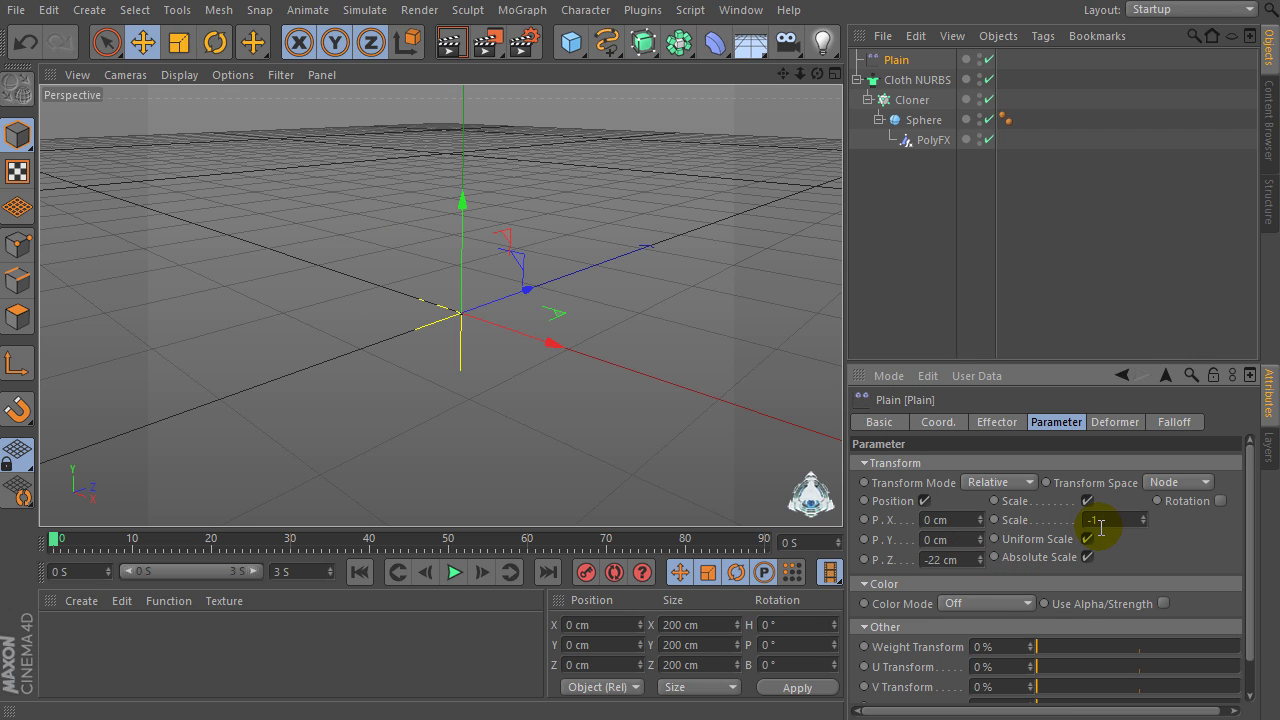
Move the Plain effector to about X -201 cm and enable its rotation with R.H 90° and R.P 165°.
click(1221, 500)
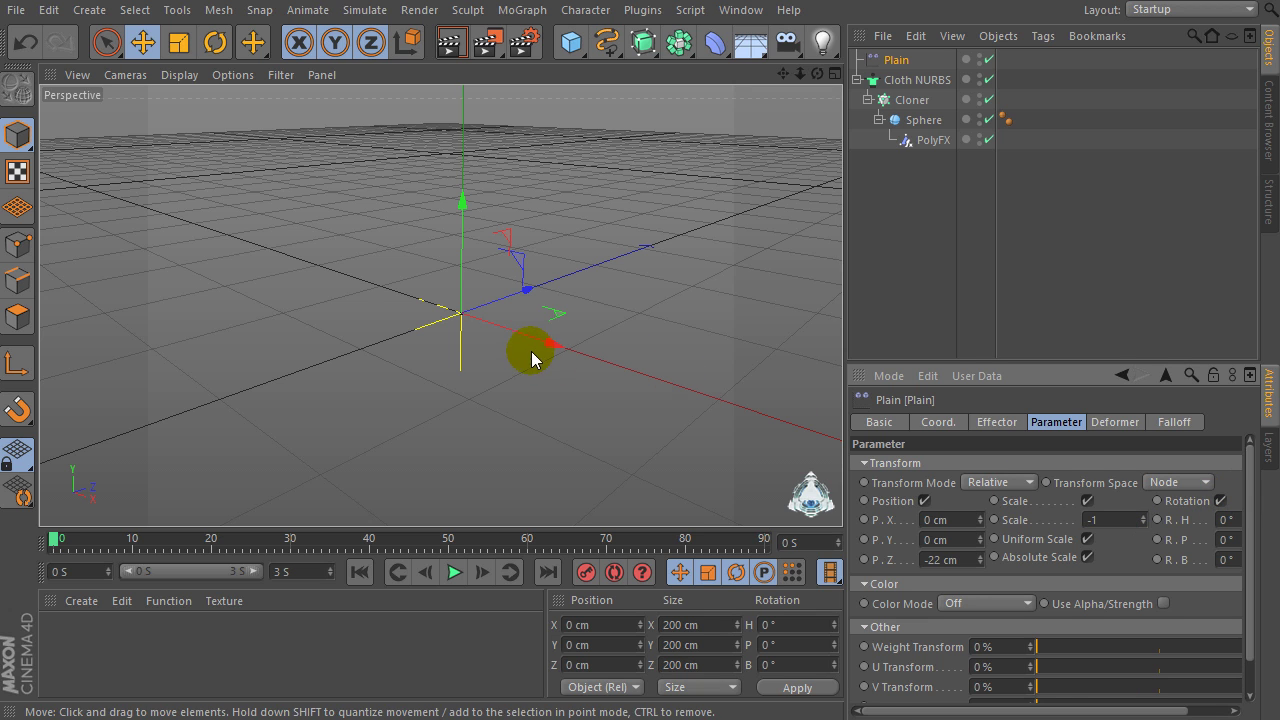
drag(543, 343, 375, 300)
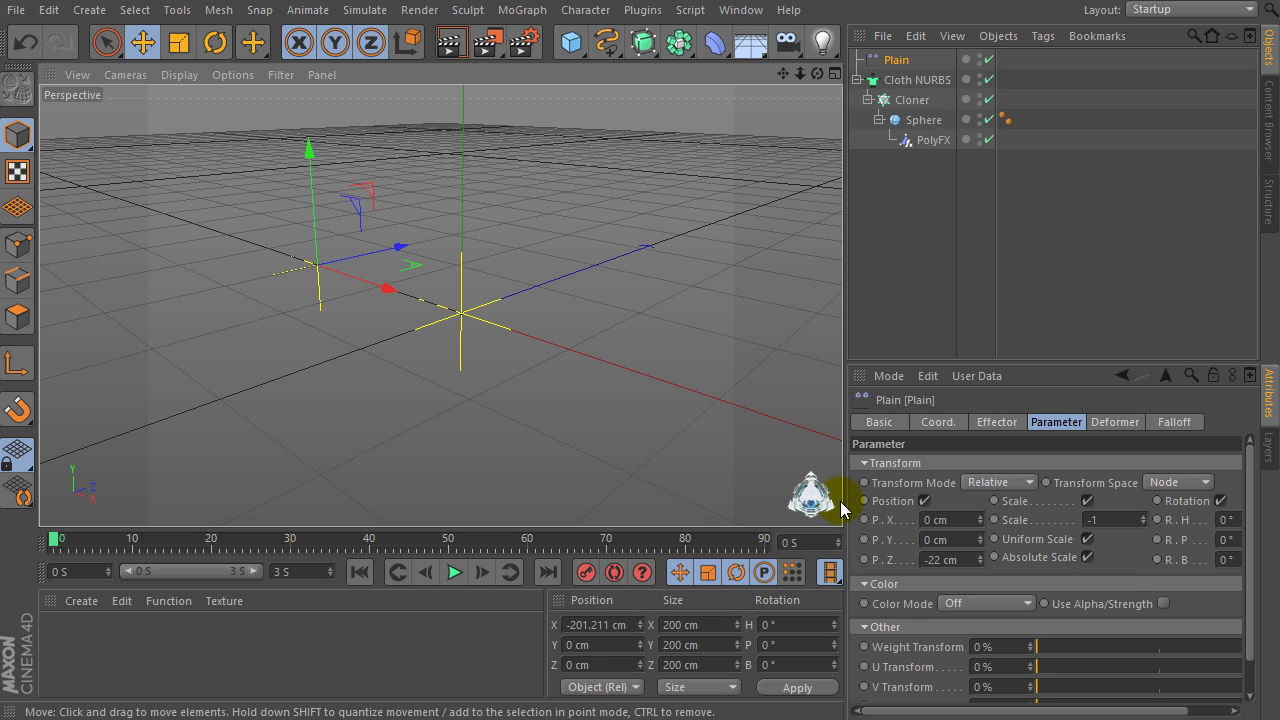
drag(841, 510, 712, 495)
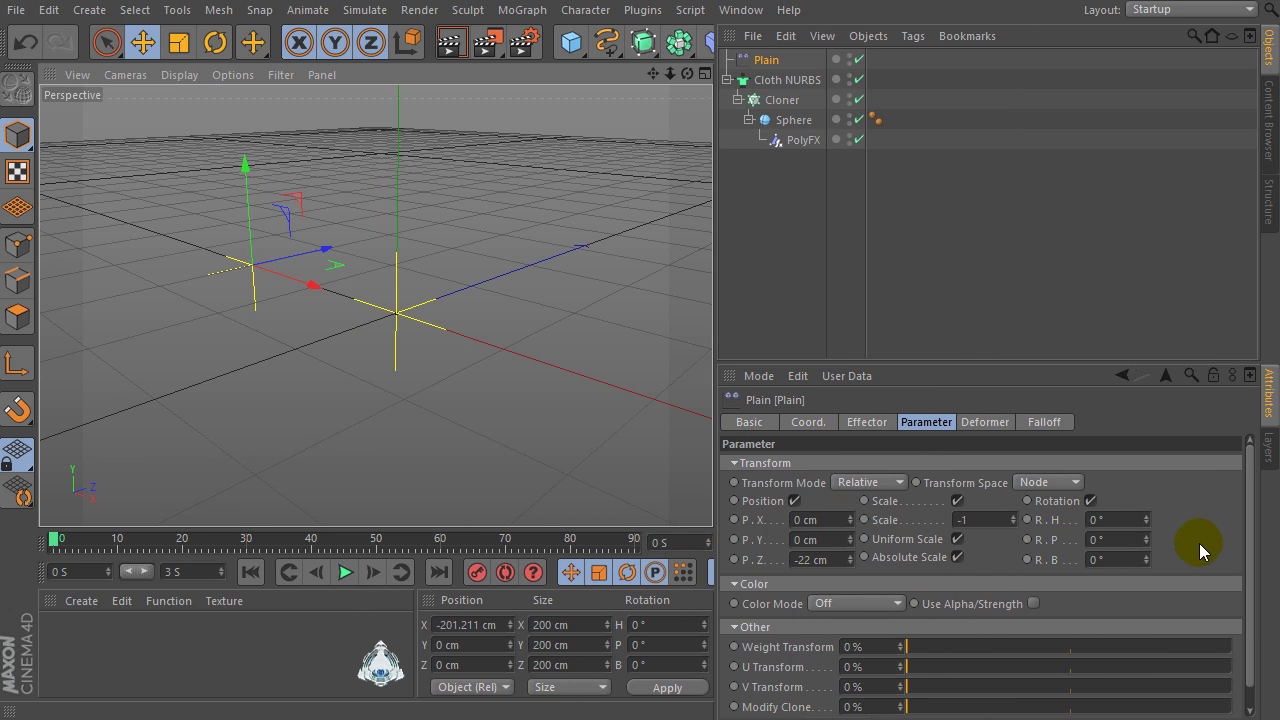
click(1105, 519)
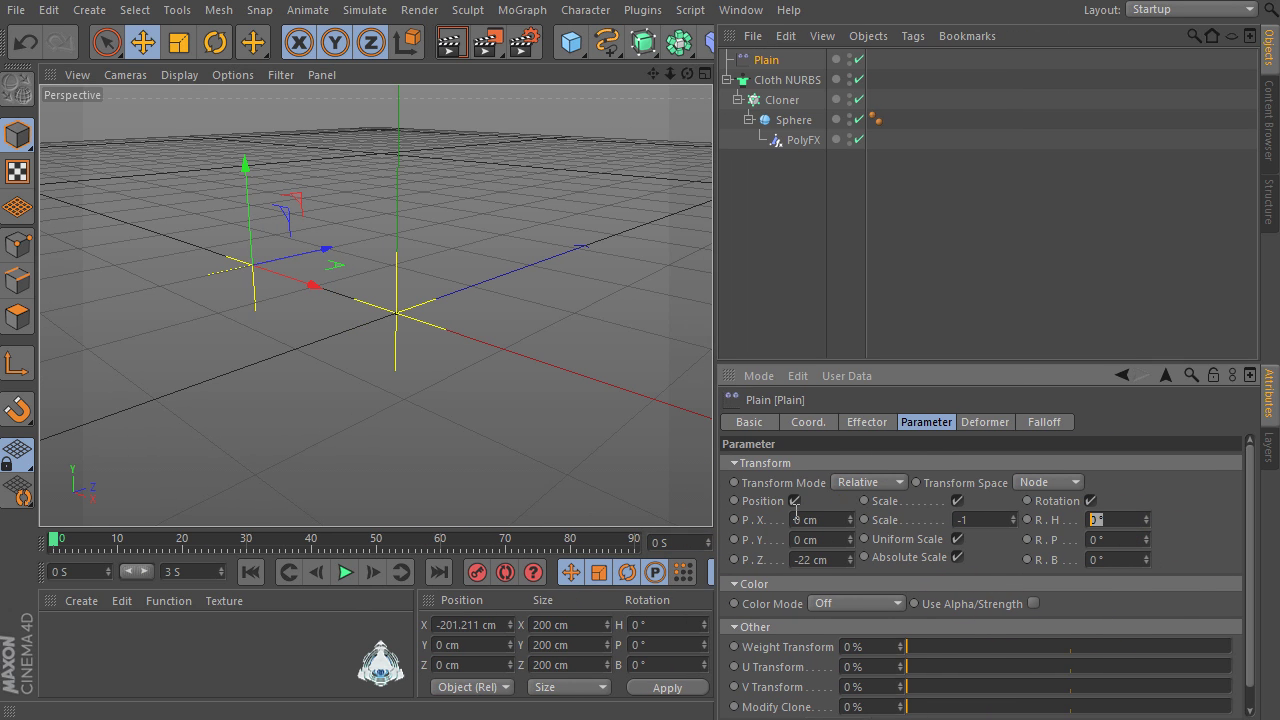
text(90)
click(954, 541)
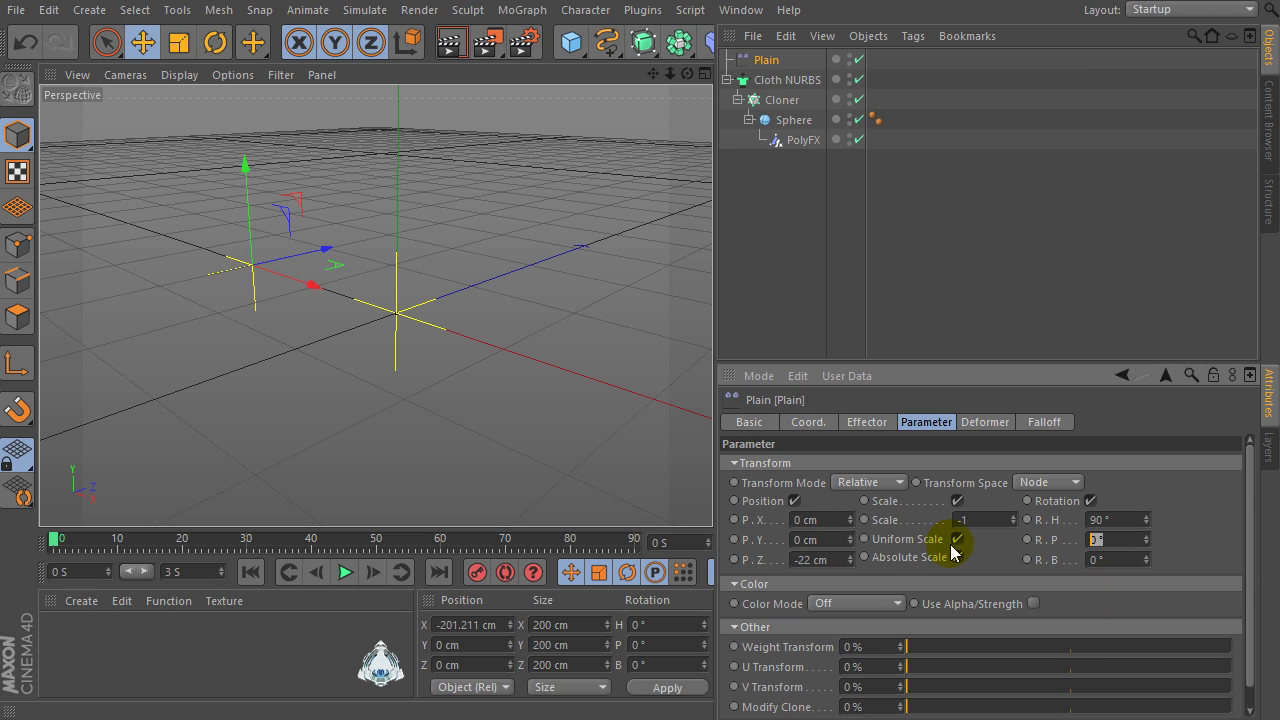
text(1)
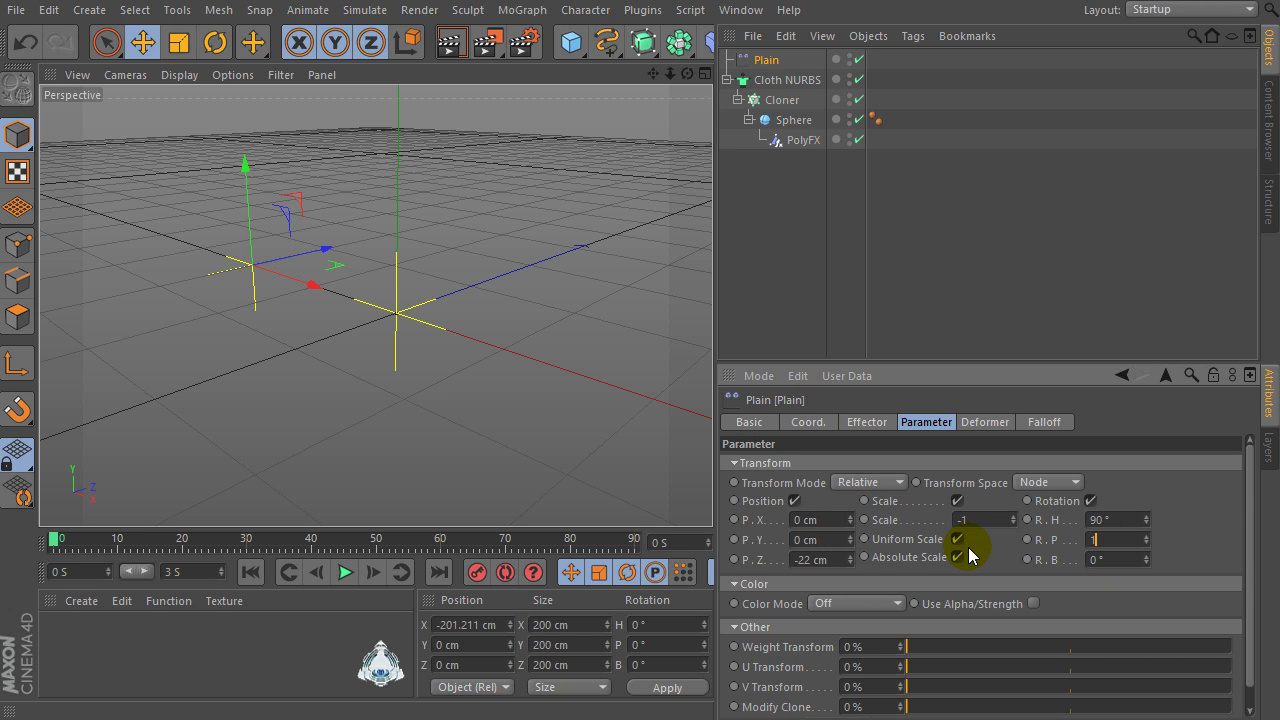
text(65)
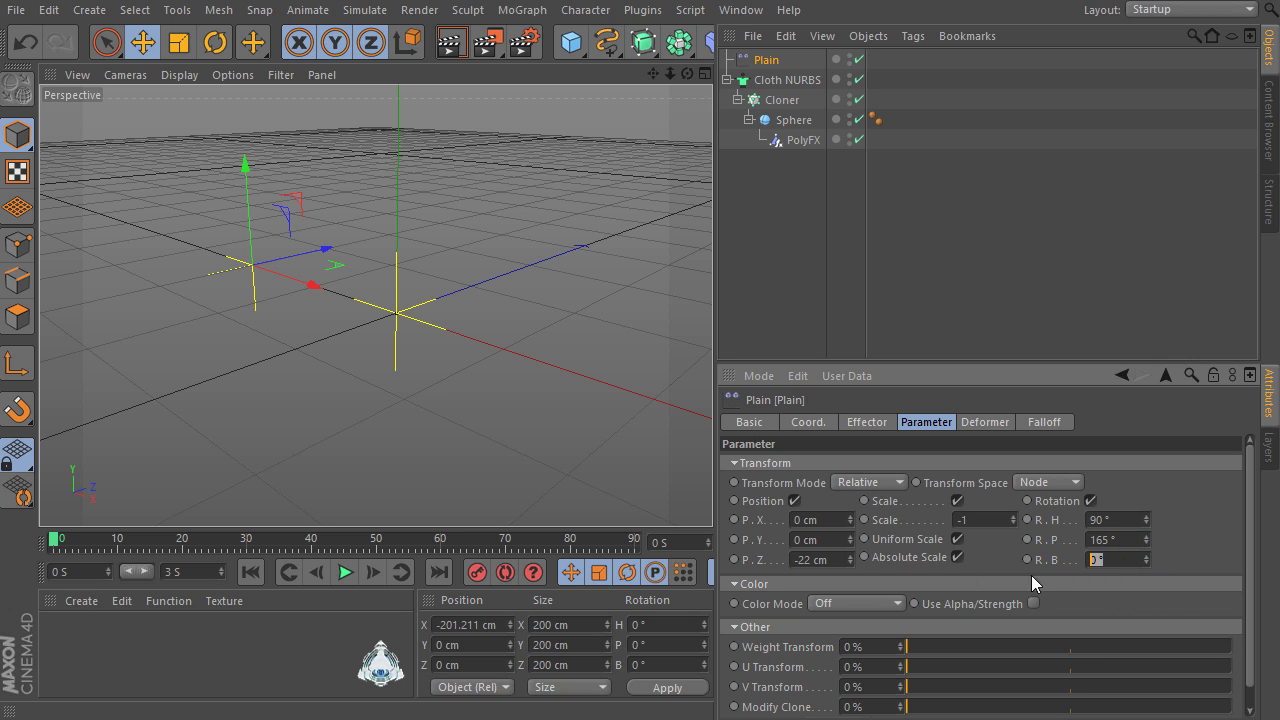
Give the Plain effector a Sphere falloff and move it along X to about 122 cm.
click(1042, 428)
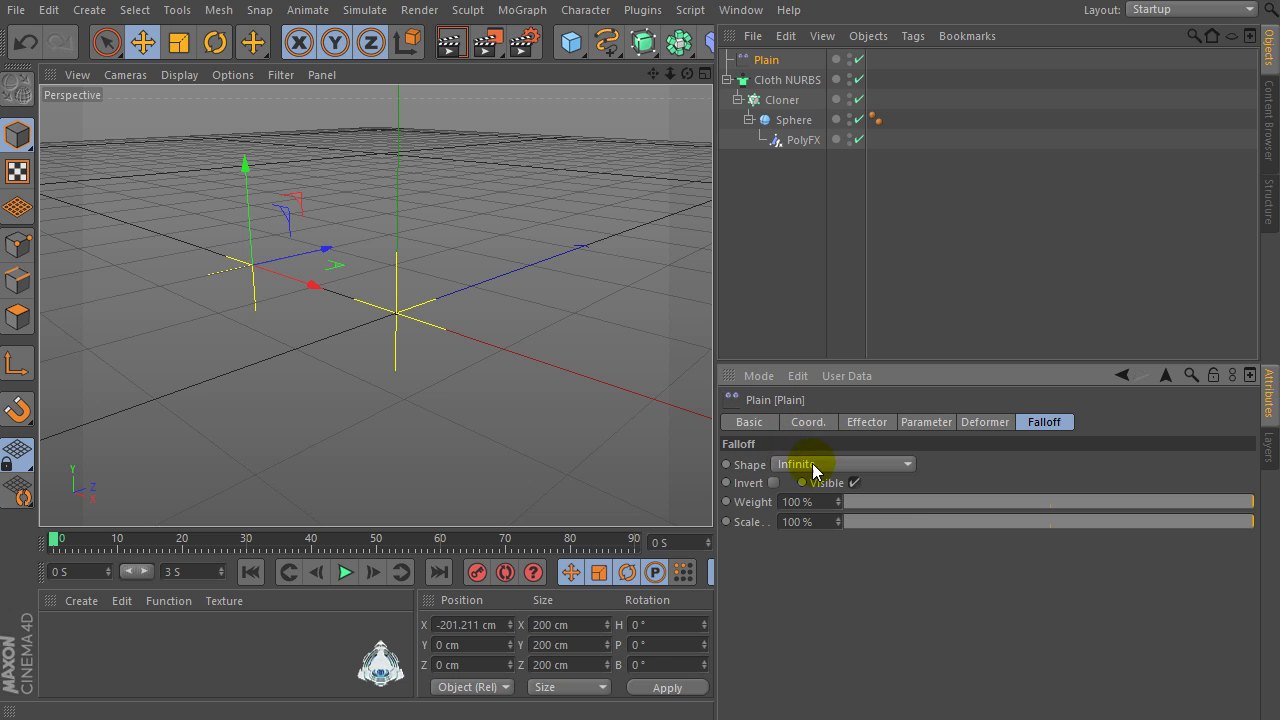
click(815, 465)
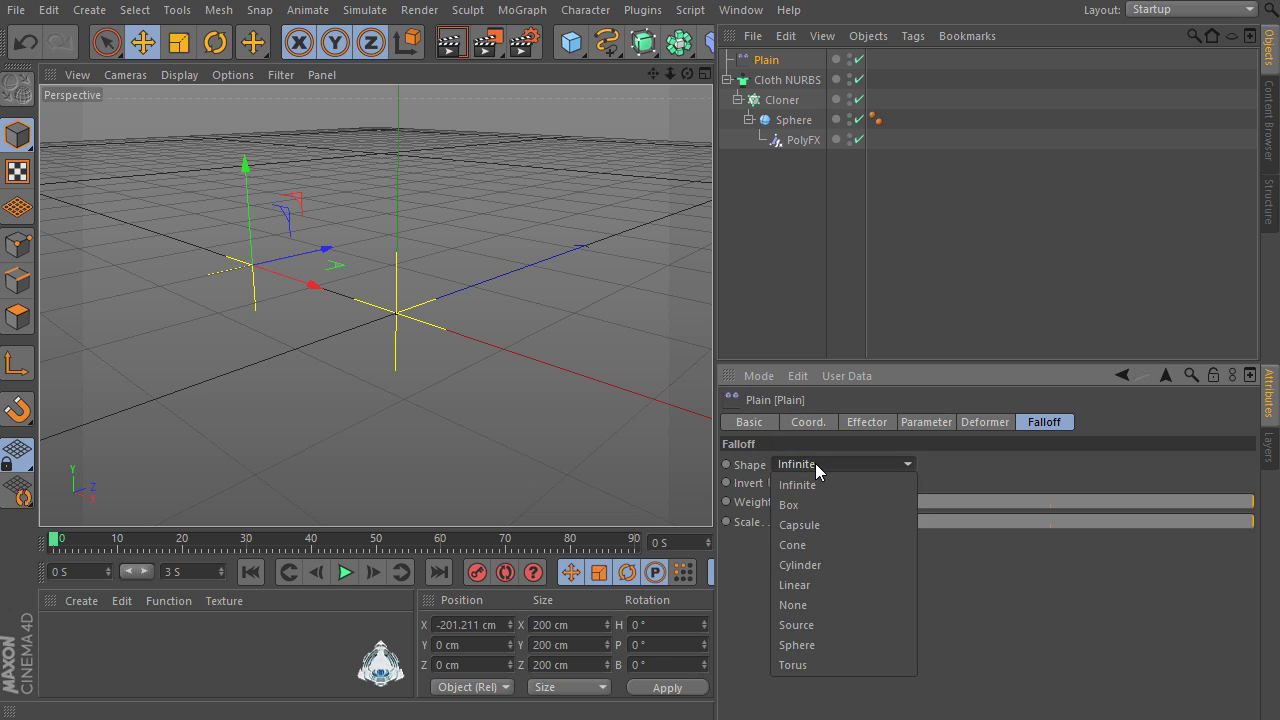
click(834, 643)
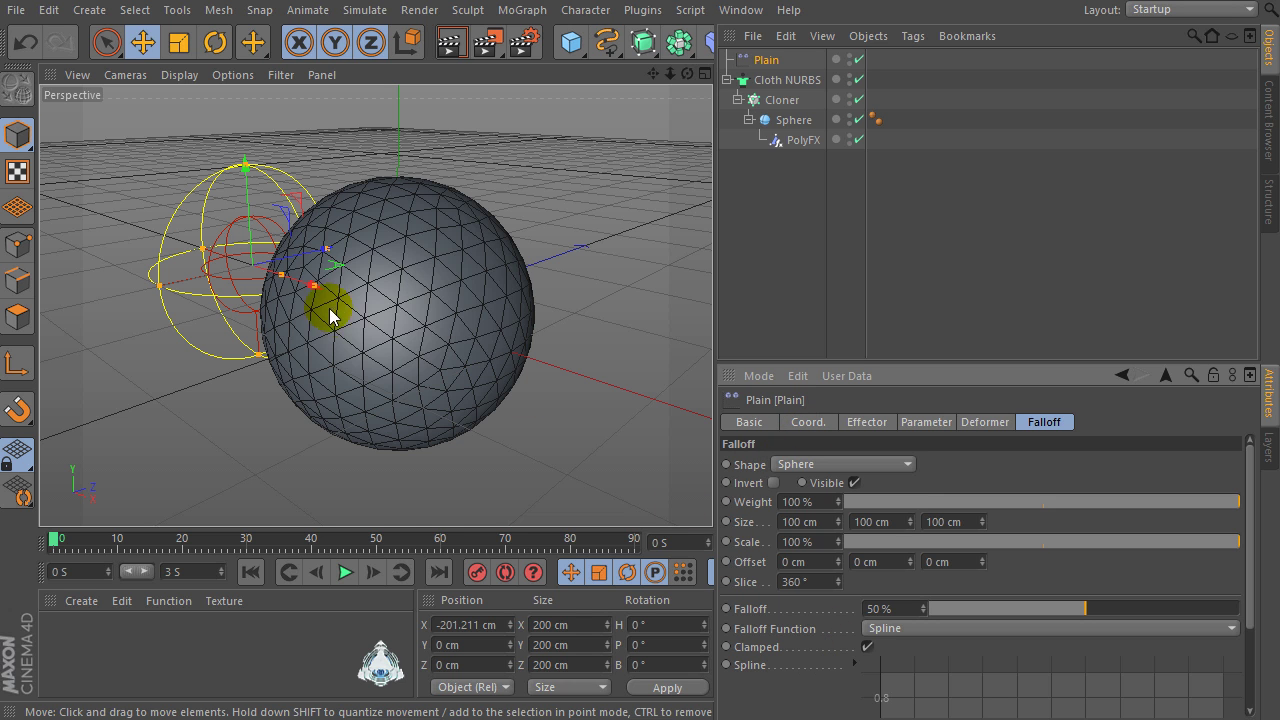
drag(312, 287, 599, 429)
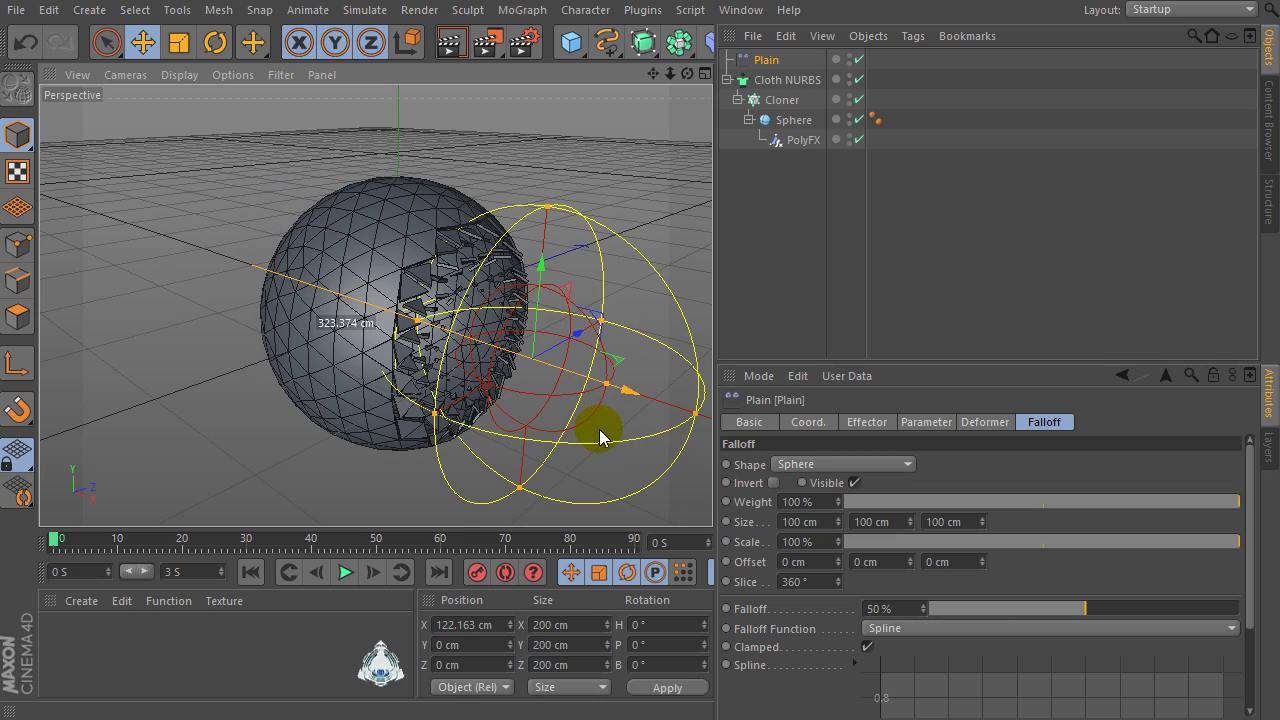
Review the Plain effector's position, scale and rotation parameters and its falloff settings.
click(179, 42)
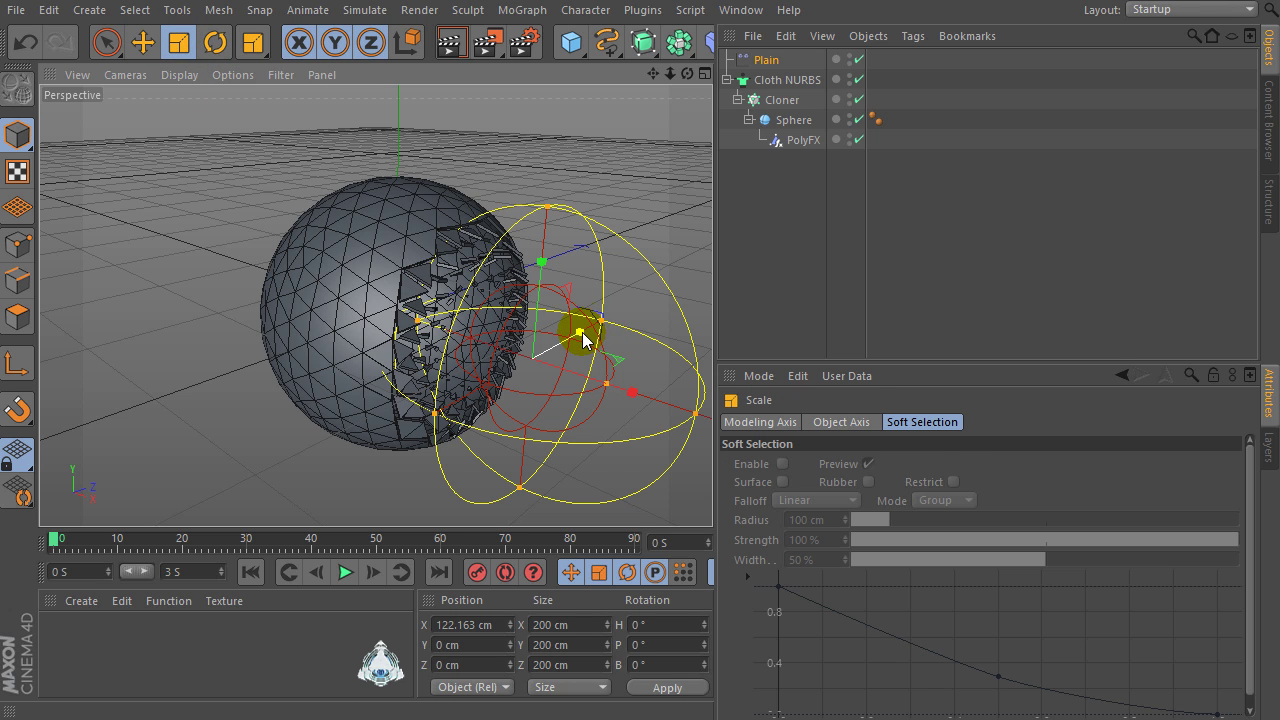
click(766, 60)
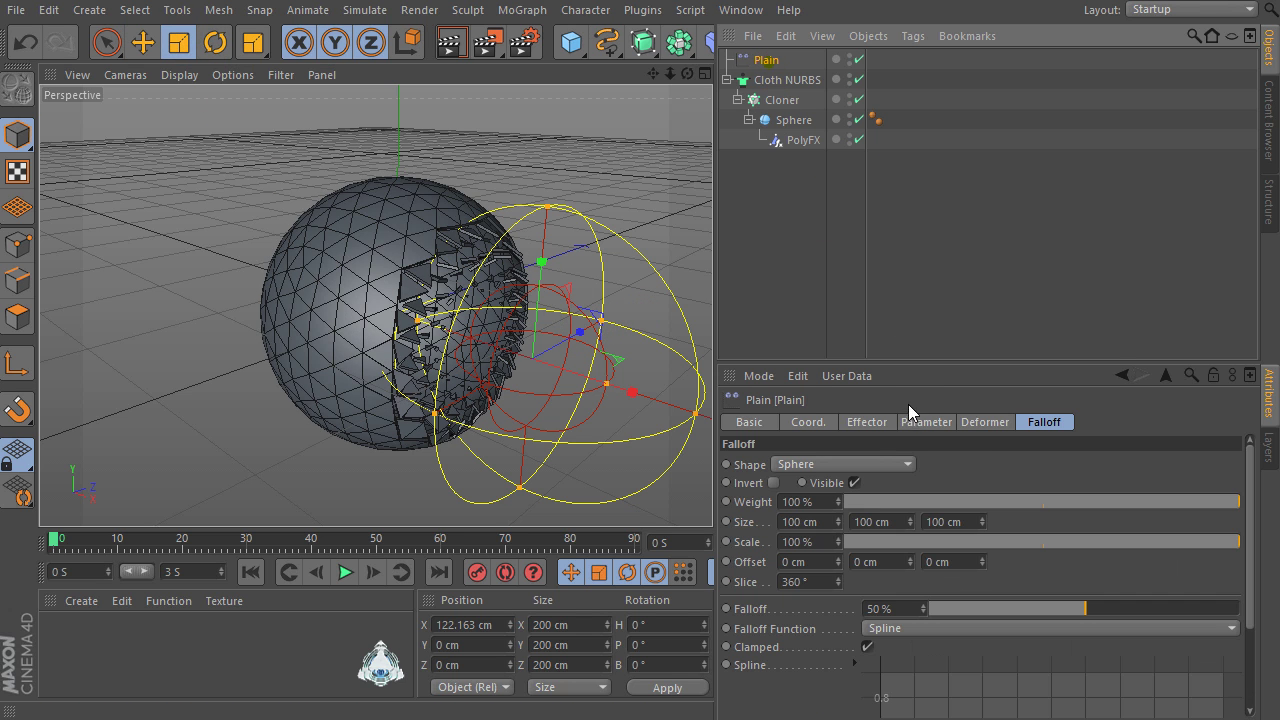
click(925, 422)
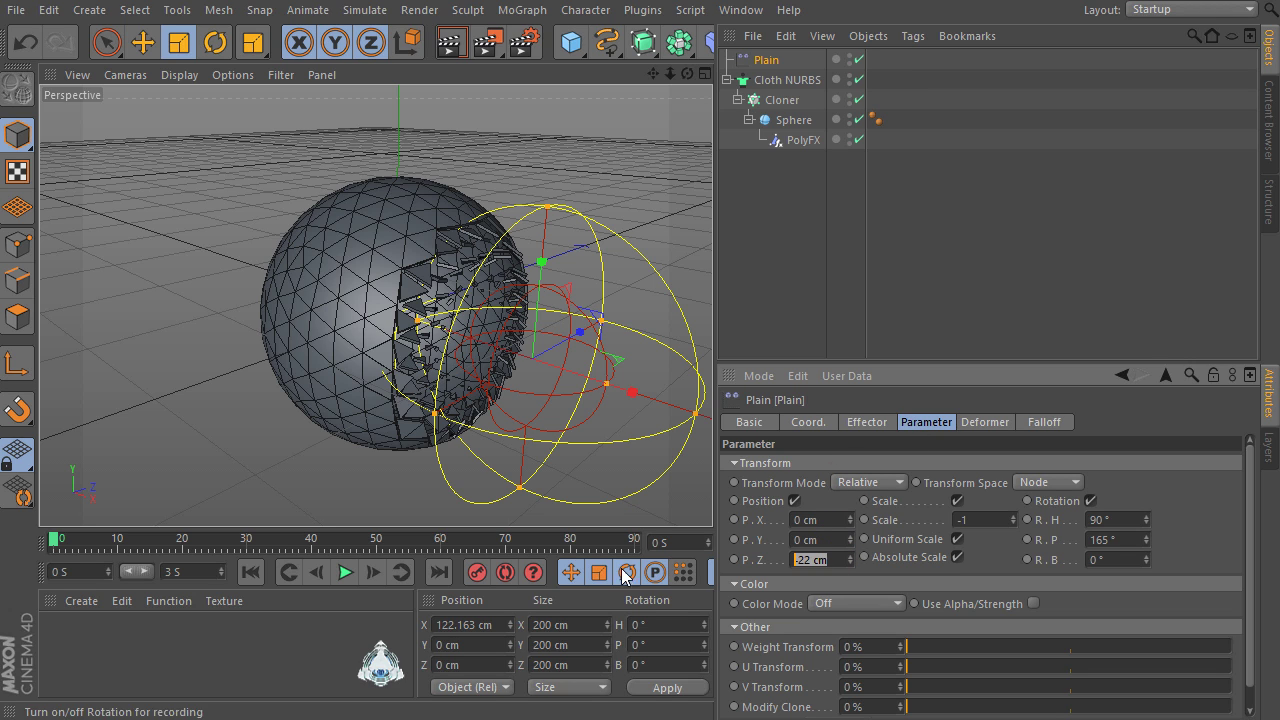
click(984, 520)
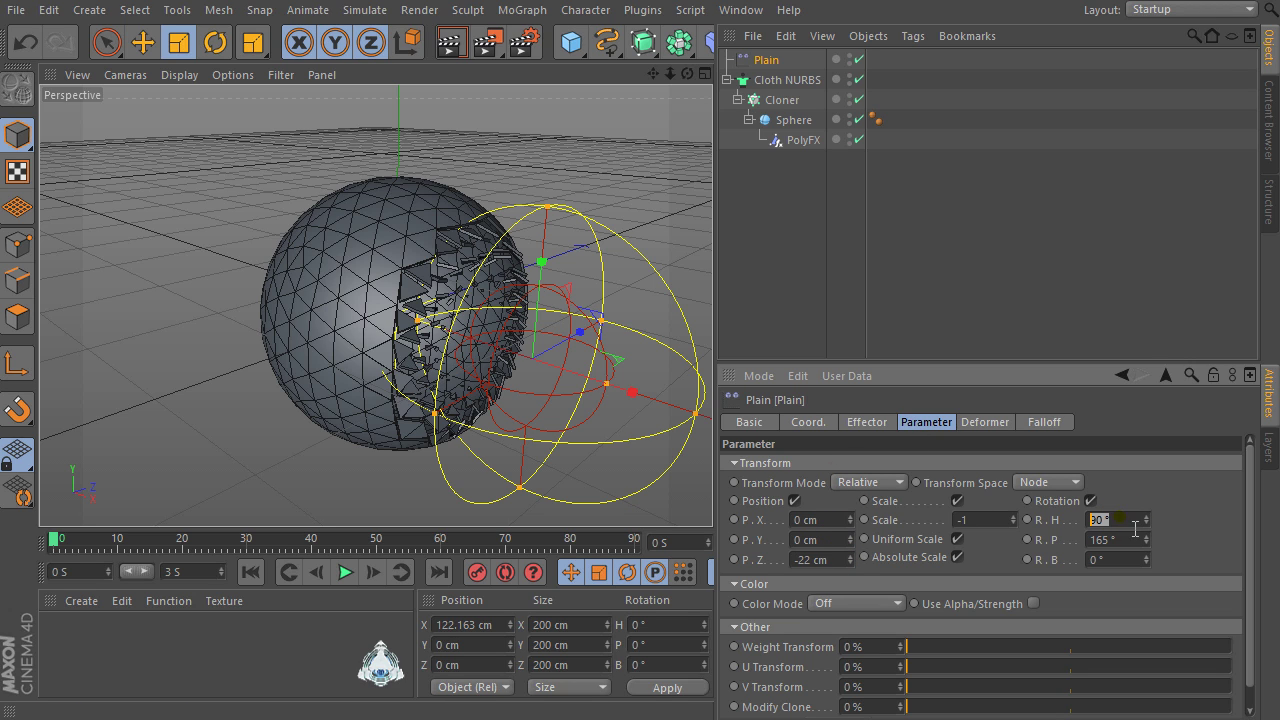
click(1040, 424)
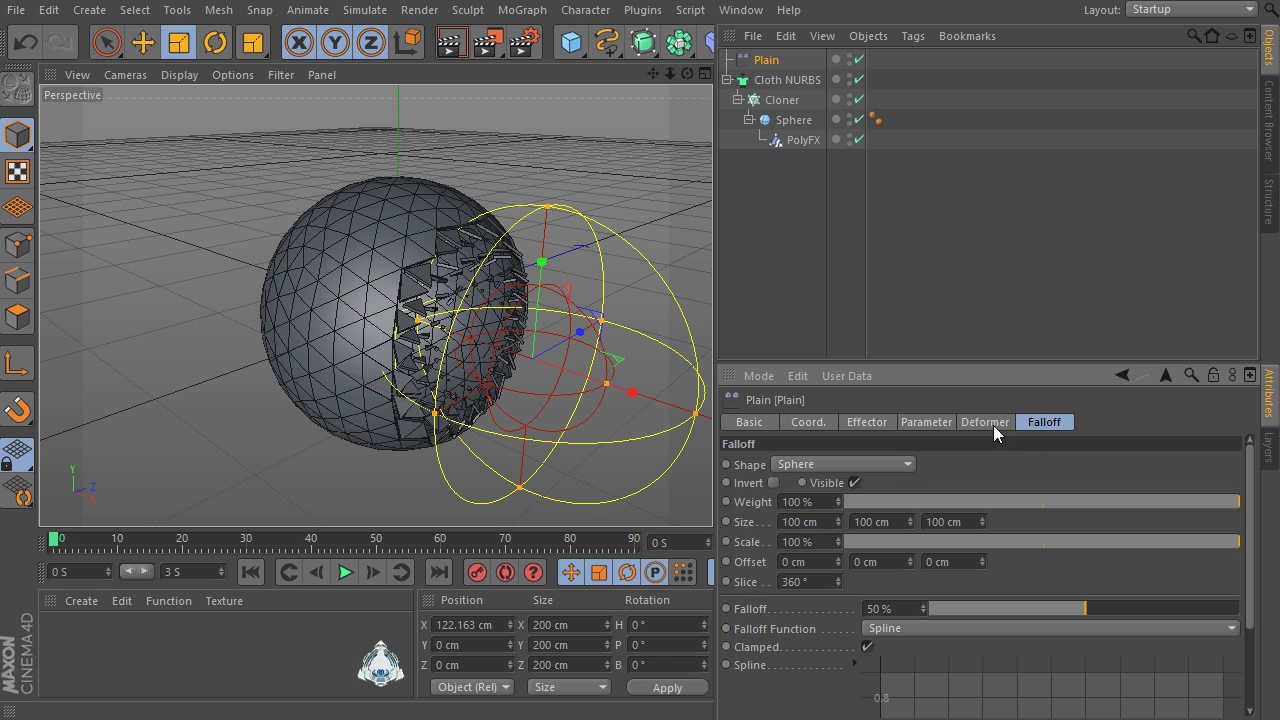
scroll(1048, 508, down, 3)
scroll(1055, 538, up, 3)
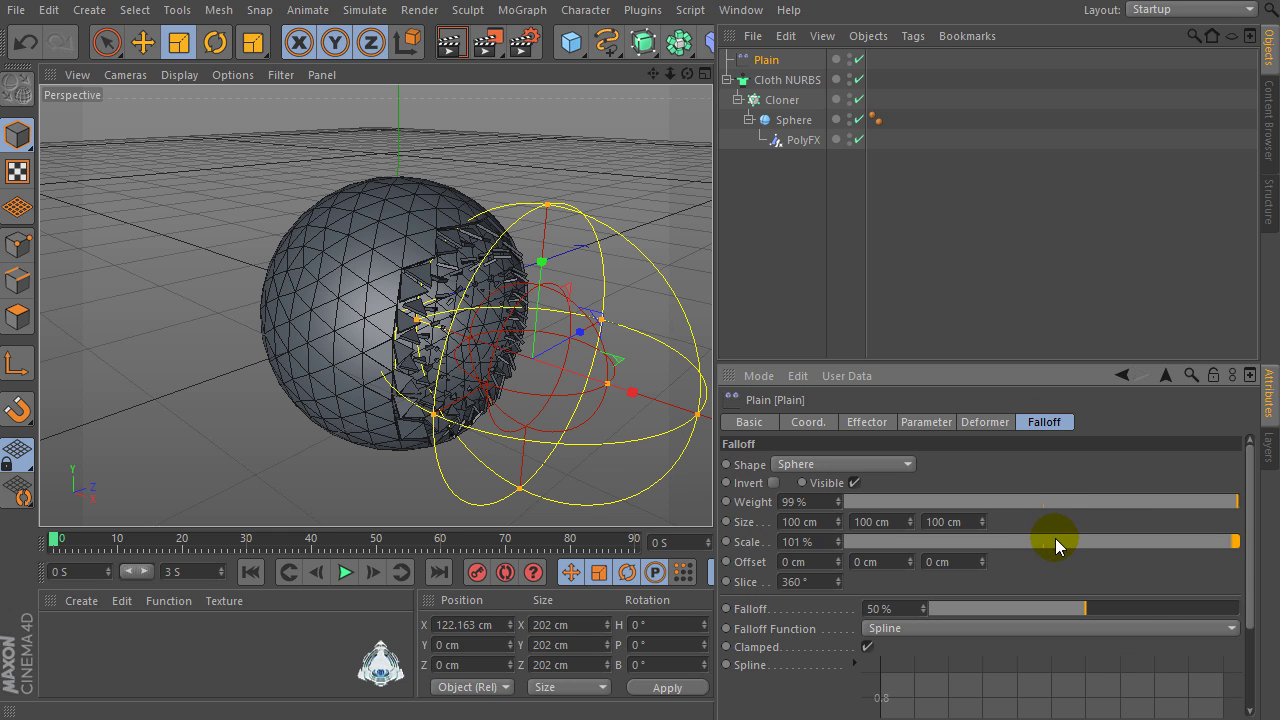
scroll(915, 547, down, 1)
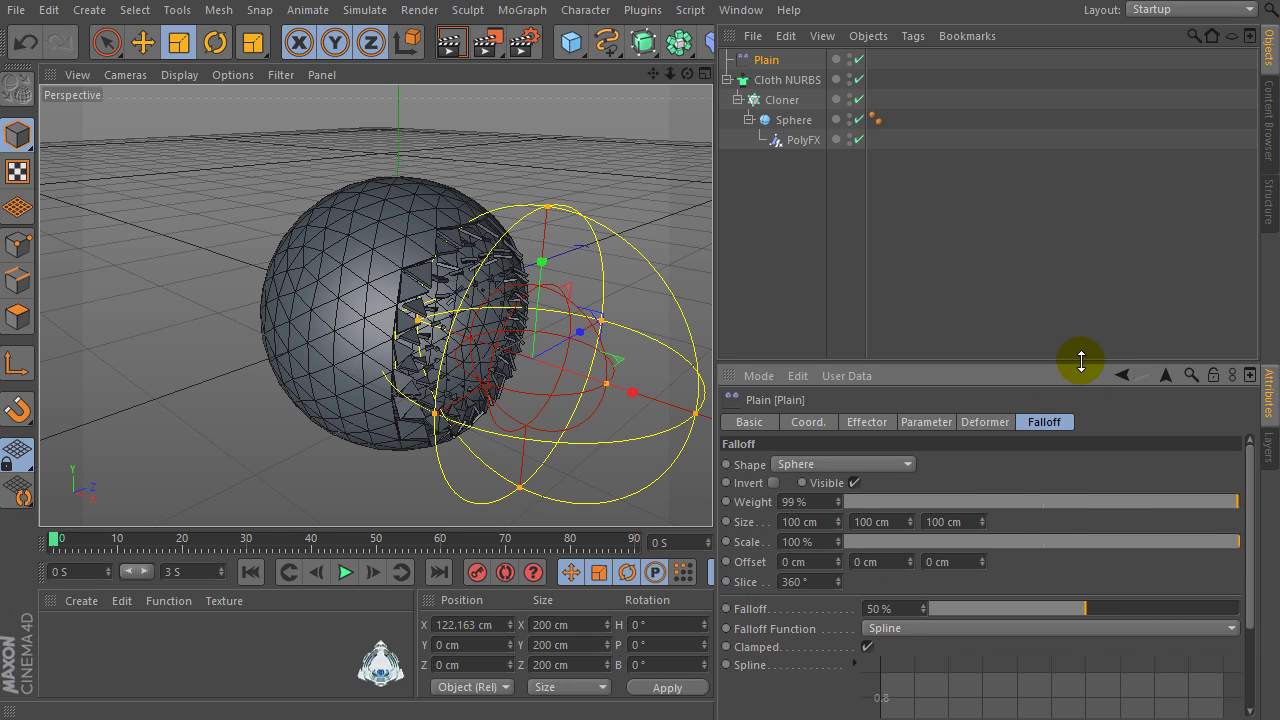
Scale the Plain effector uniformly to about 250 cm and move it to about X 48 cm, Y -11 cm.
drag(1081, 357, 1088, 257)
click(188, 50)
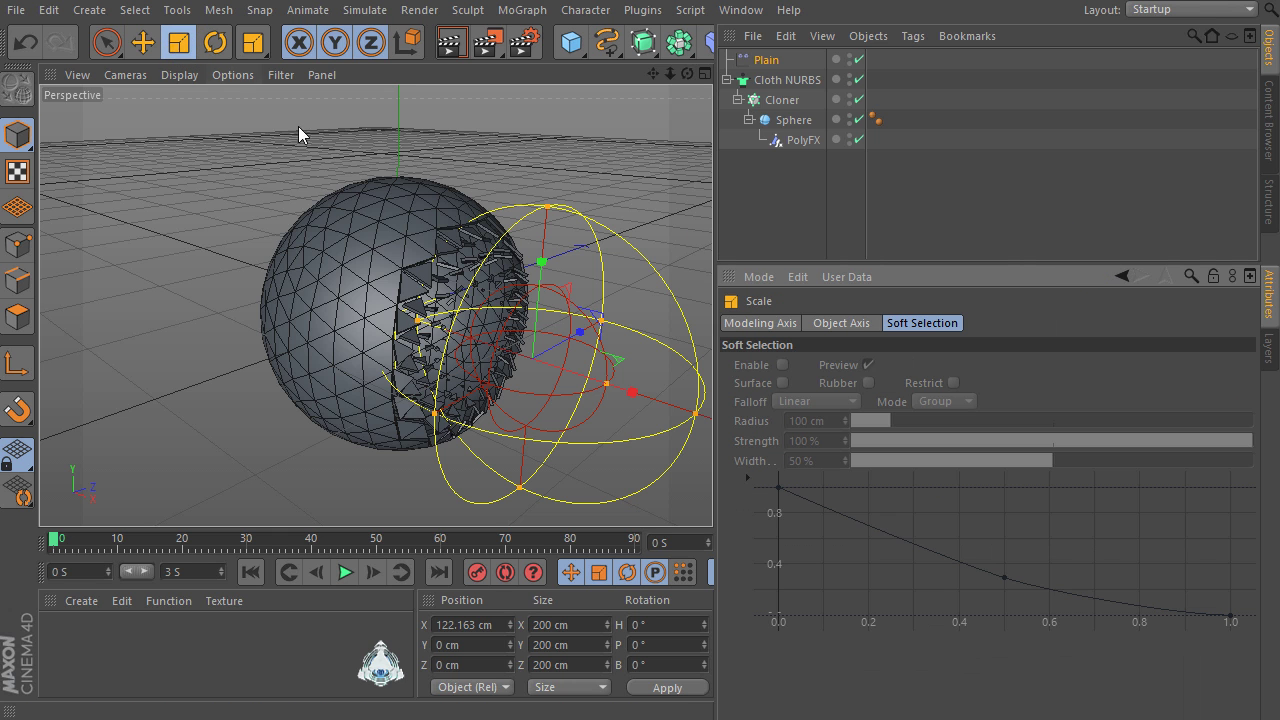
drag(590, 335, 690, 345)
drag(670, 76, 627, 87)
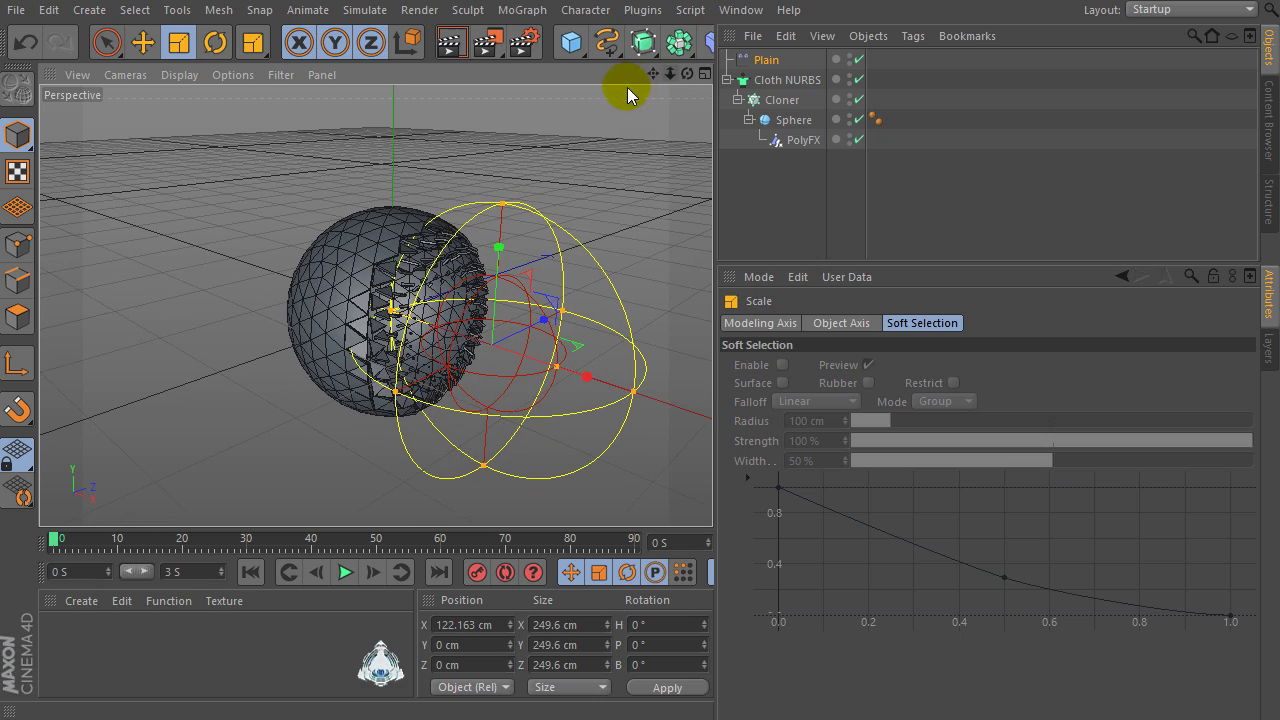
click(143, 42)
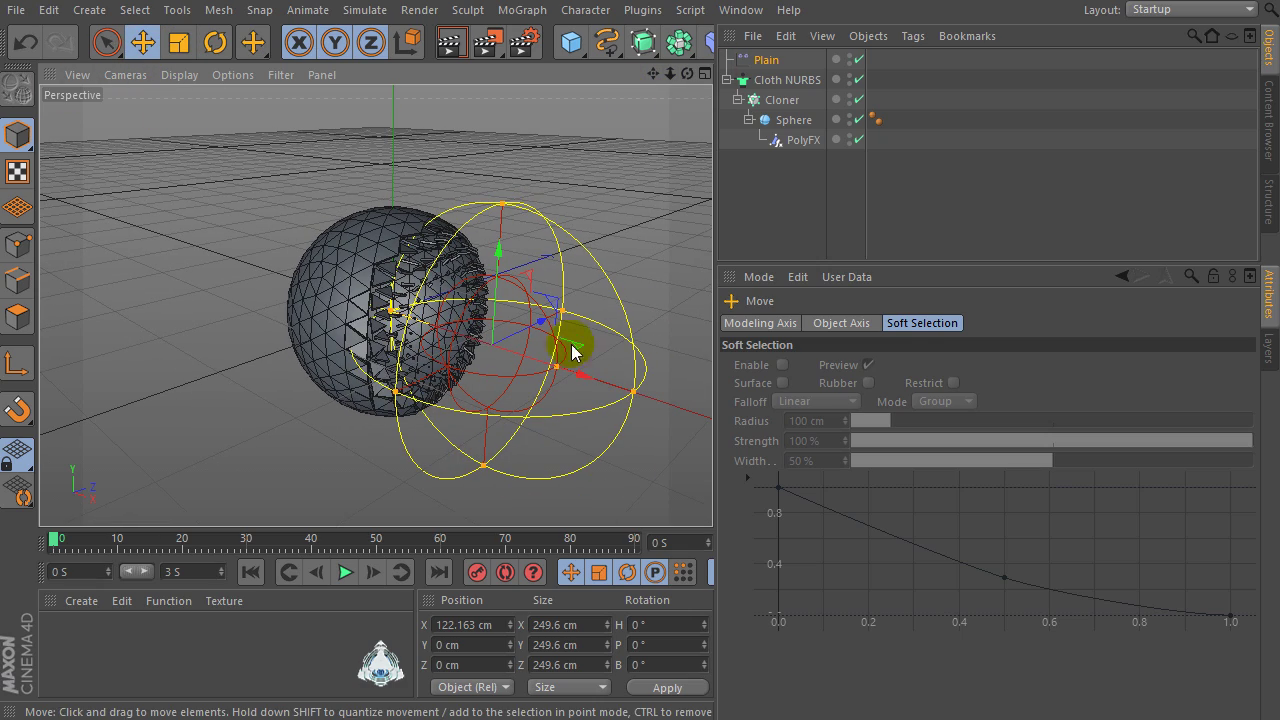
drag(586, 373, 578, 398)
drag(490, 260, 619, 408)
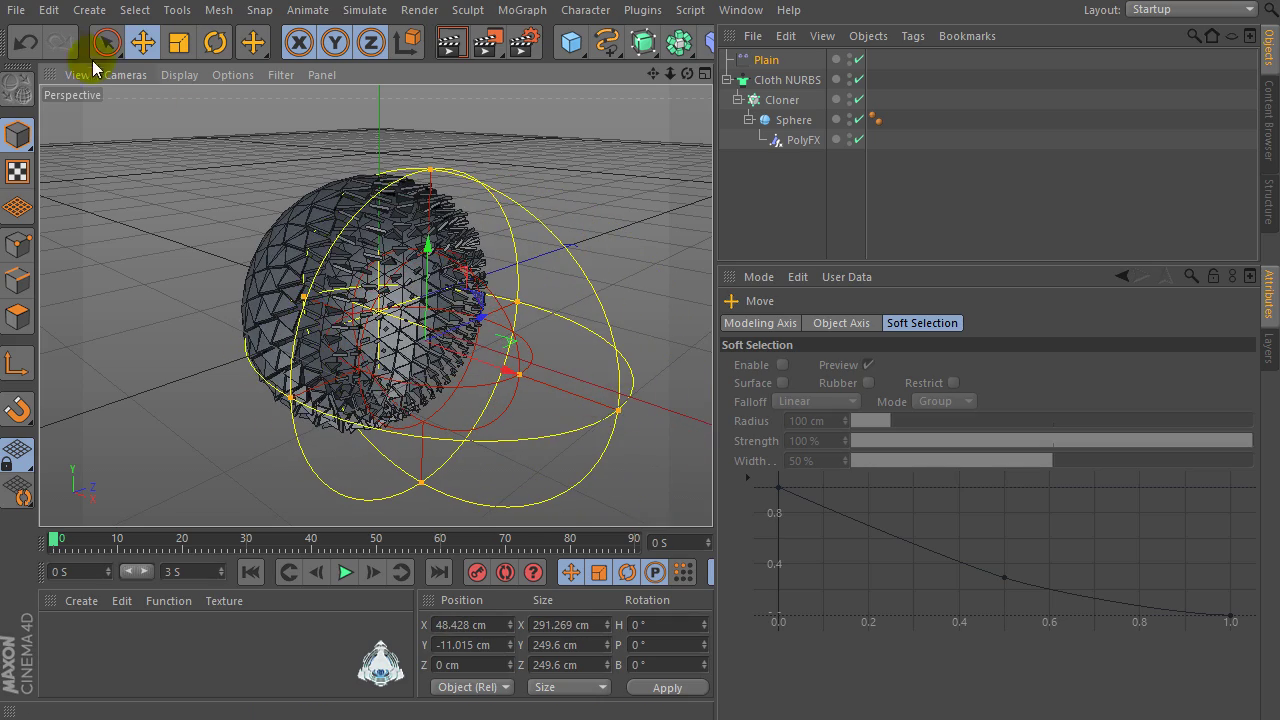
Undo the one-sided falloff stretch, scale the Plain effector uniformly to about 297 cm and move it to about X 51 cm, Z 4 cm.
click(26, 42)
click(179, 42)
drag(462, 310, 521, 287)
click(143, 42)
drag(500, 372, 582, 335)
click(372, 130)
click(184, 43)
Move the Plain effector to about X 131 cm, Y -21 cm and Z 10 cm.
click(143, 43)
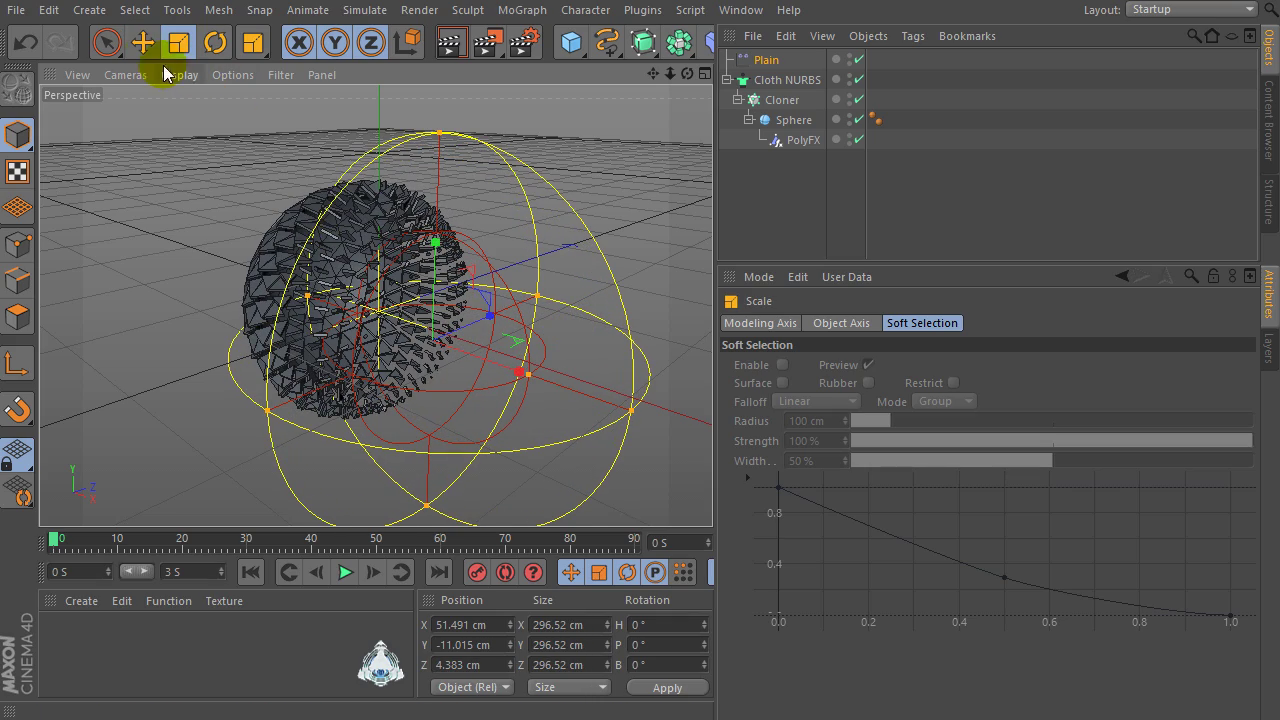
mouse_move(505, 366)
mouse_down()
mouse_move(450, 357)
mouse_move(509, 366)
mouse_up()
drag(443, 251, 452, 276)
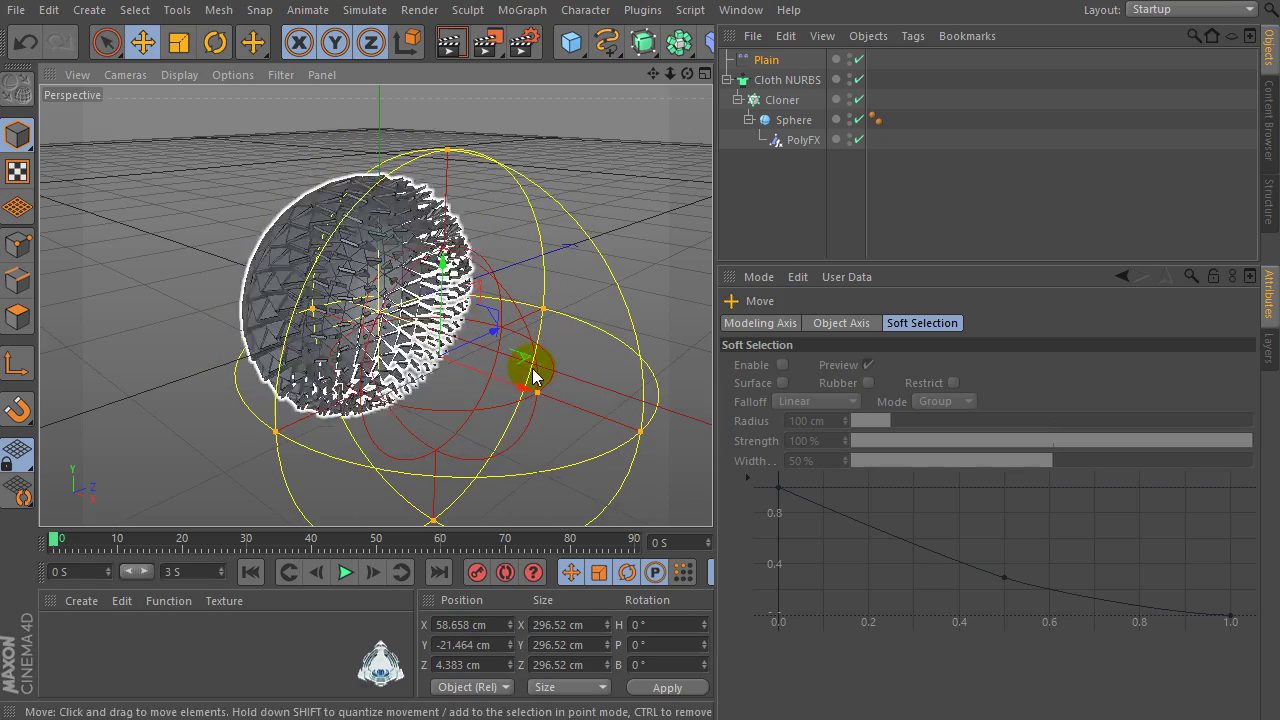
mouse_move(523, 389)
mouse_down()
mouse_move(406, 323)
mouse_move(680, 340)
mouse_move(590, 315)
mouse_move(650, 319)
mouse_move(466, 286)
mouse_move(451, 318)
mouse_move(486, 363)
mouse_move(320, 292)
mouse_move(689, 364)
mouse_move(681, 158)
mouse_up()
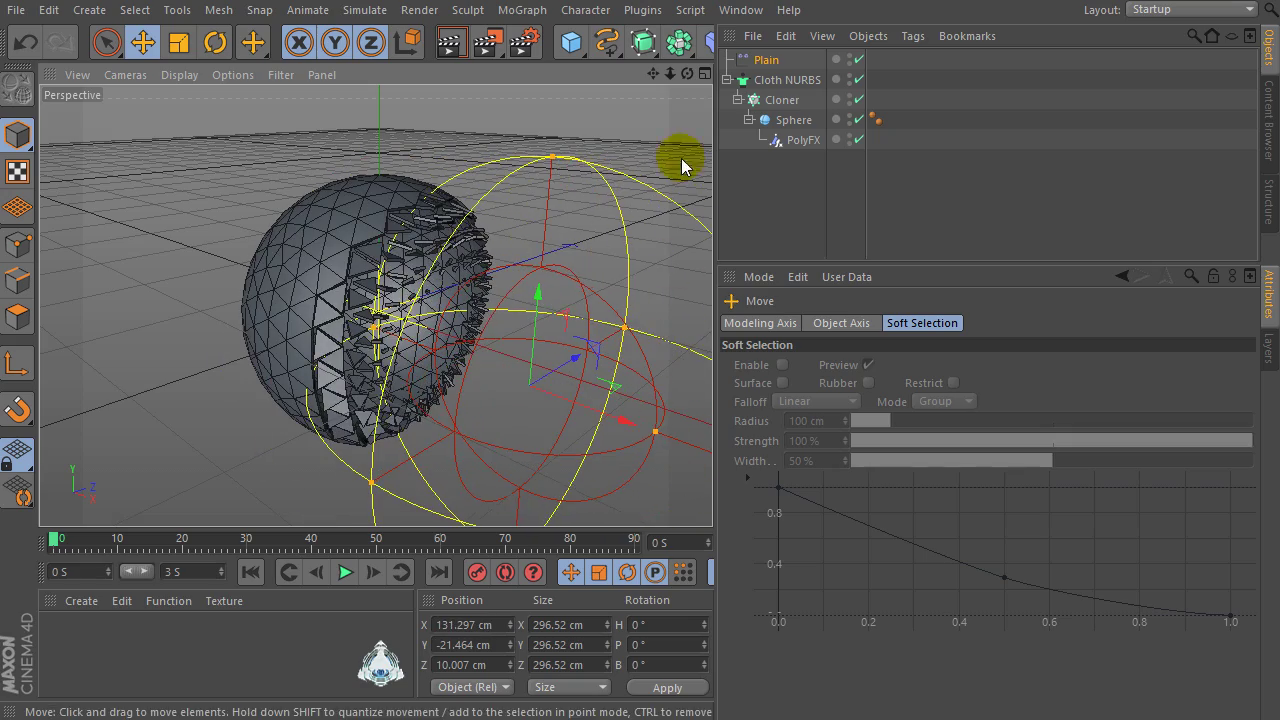
Reposition the Plain effector at about X 140 cm, Y -12 cm so its falloff covers one side of the sphere.
drag(687, 74, 600, 302)
drag(652, 74, 376, 305)
drag(459, 255, 457, 246)
drag(565, 350, 660, 366)
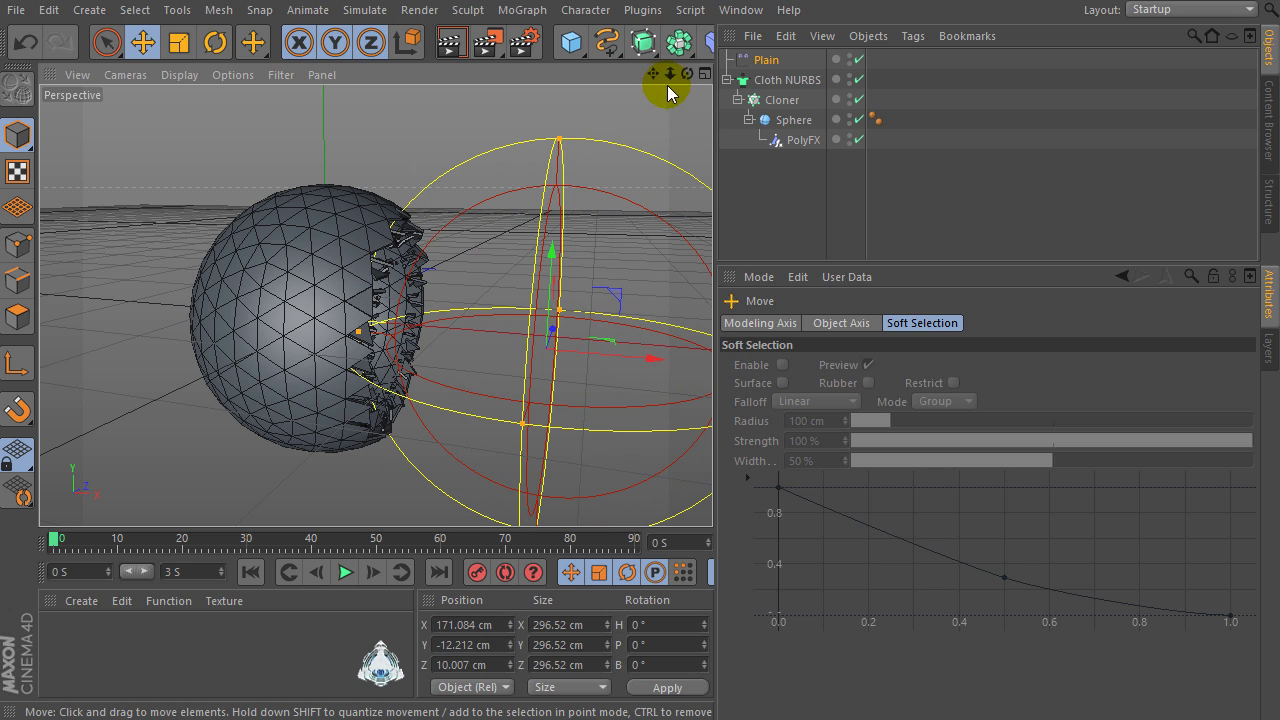
drag(670, 73, 664, 286)
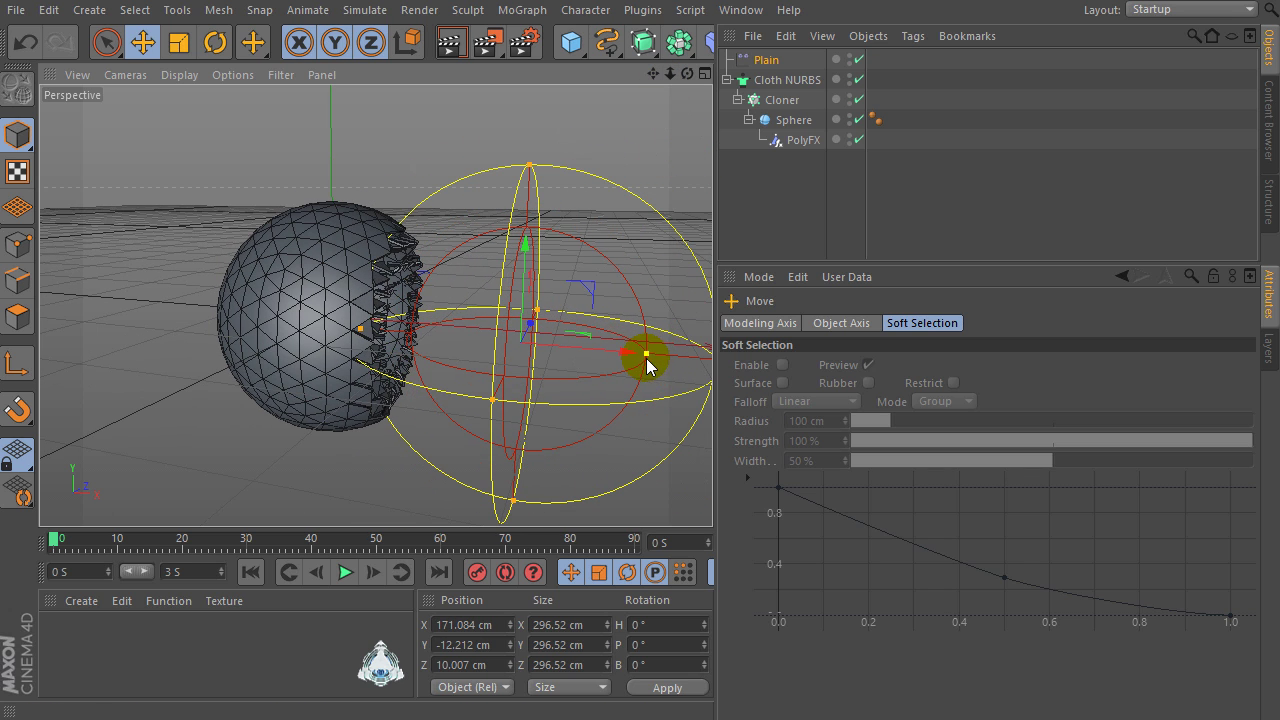
mouse_move(617, 355)
mouse_down()
mouse_move(243, 333)
mouse_move(617, 343)
mouse_move(574, 338)
mouse_move(605, 345)
mouse_up()
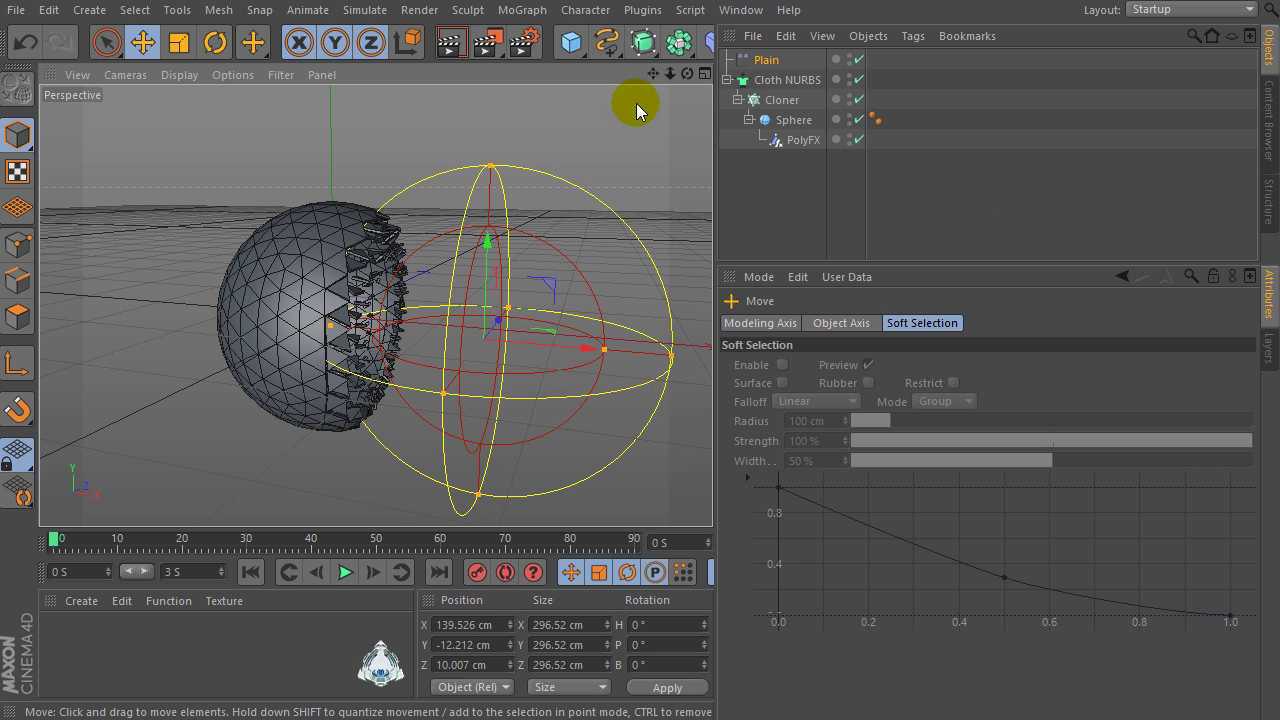
Duplicate the Cloth NURBS object with its whole Cloner, Sphere and PolyFX hierarchy.
drag(687, 74, 689, 79)
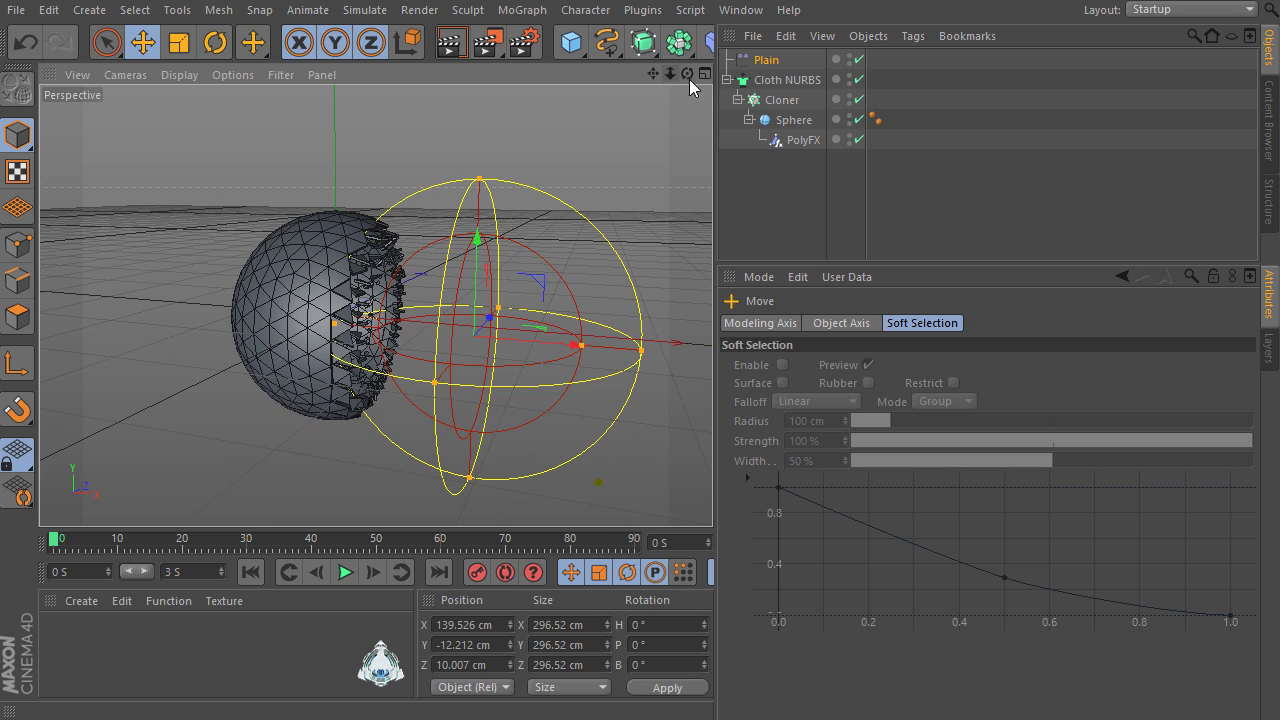
click(768, 82)
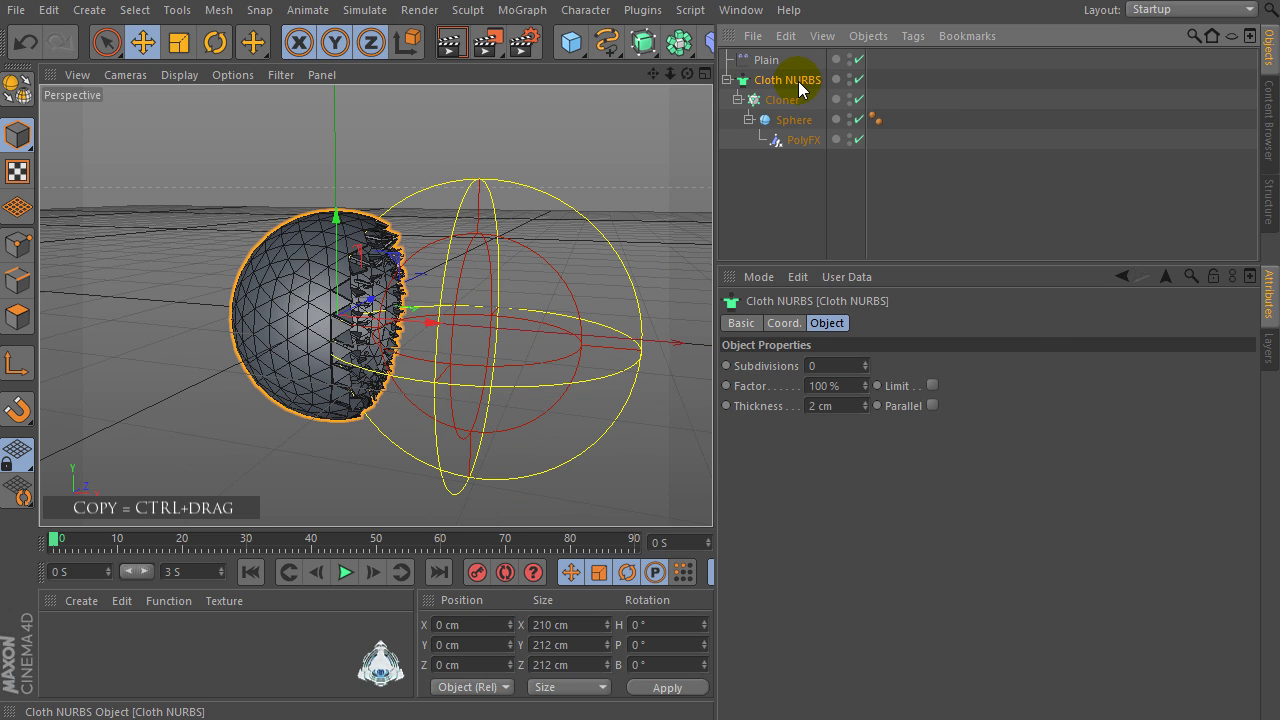
ctrl+drag(797, 88, 782, 73)
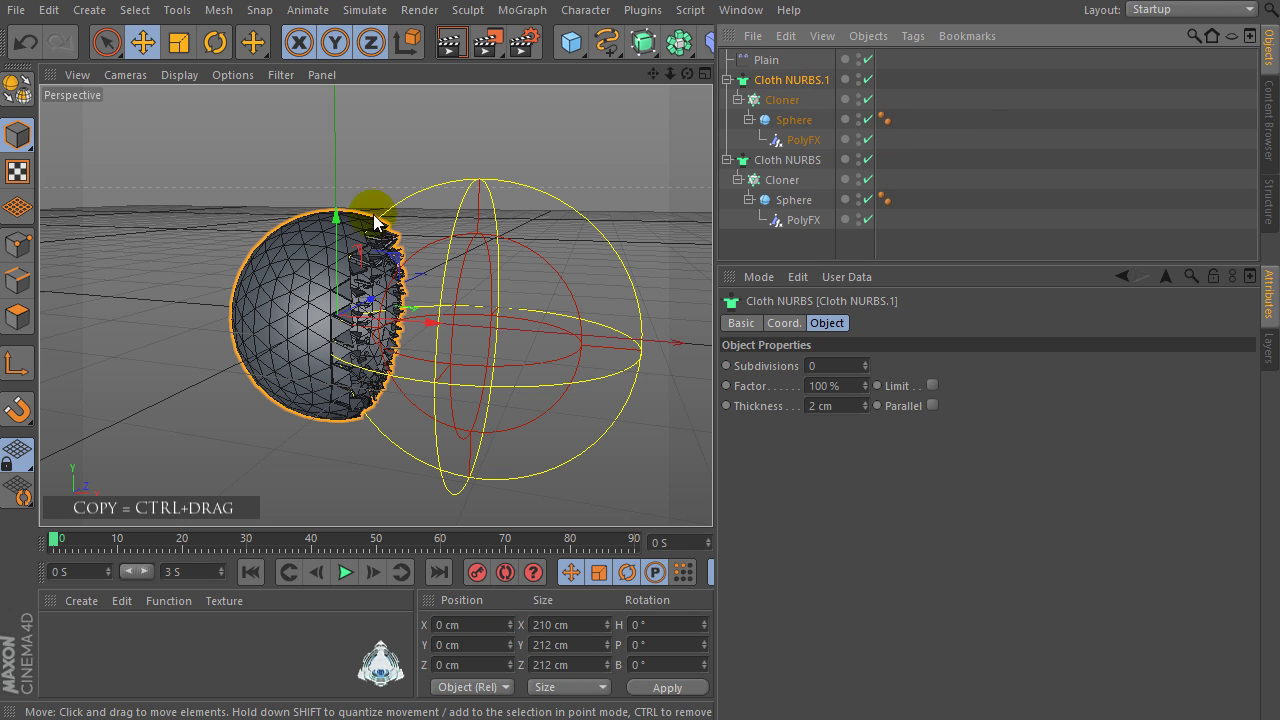
Scale the duplicated Cloth NURBS hierarchy up uniformly to about 219 × 221 × 221 cm.
click(179, 42)
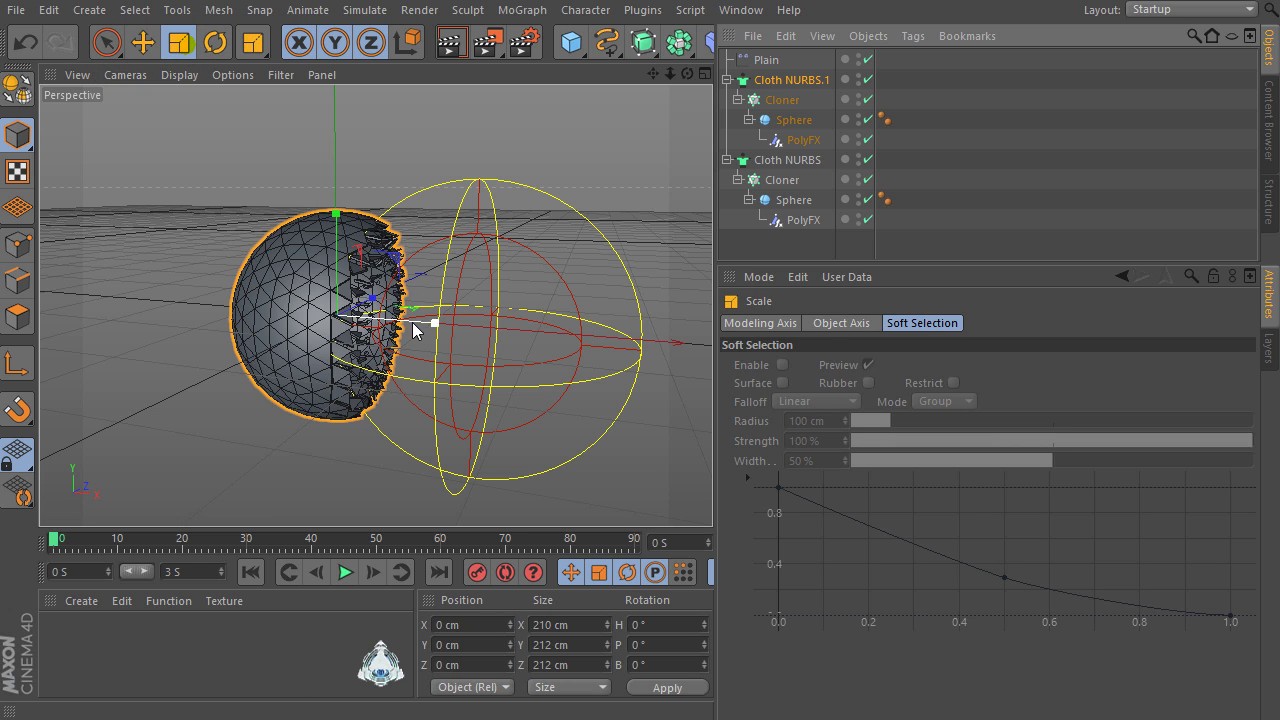
drag(412, 267, 396, 262)
Move the Plain effector slightly away from the spheres along X, to about X 146 cm.
click(766, 60)
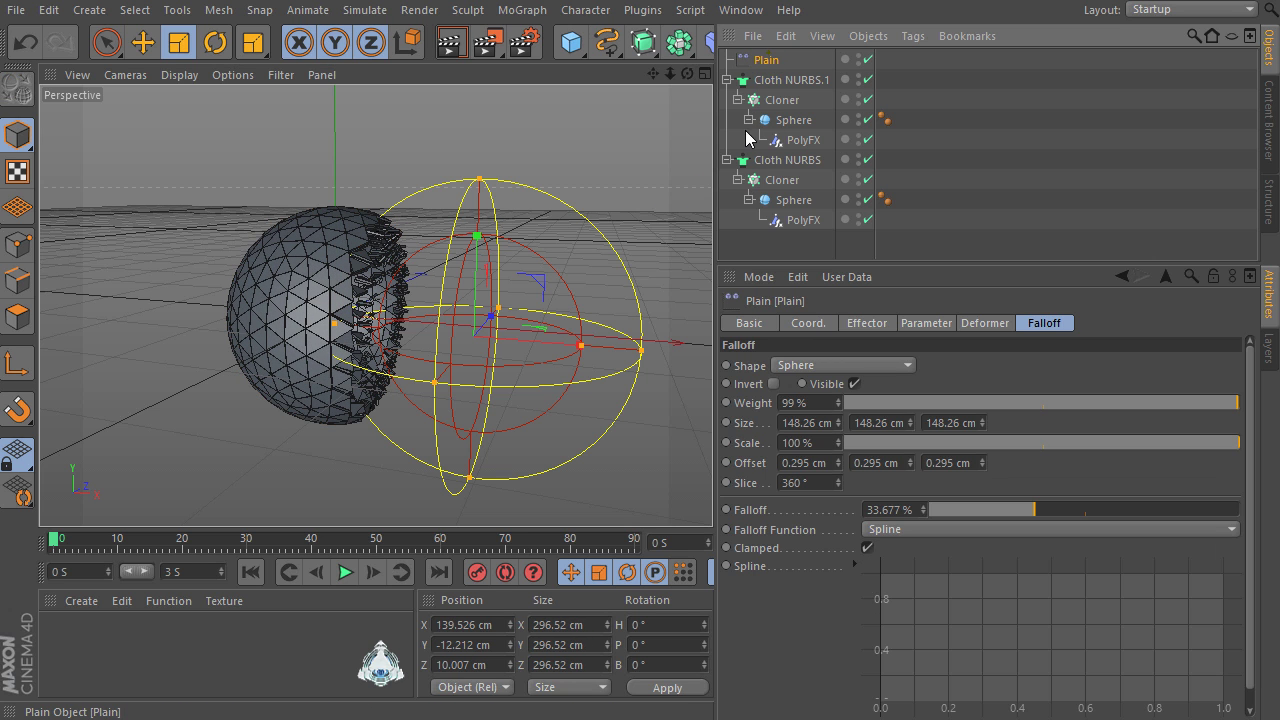
click(143, 42)
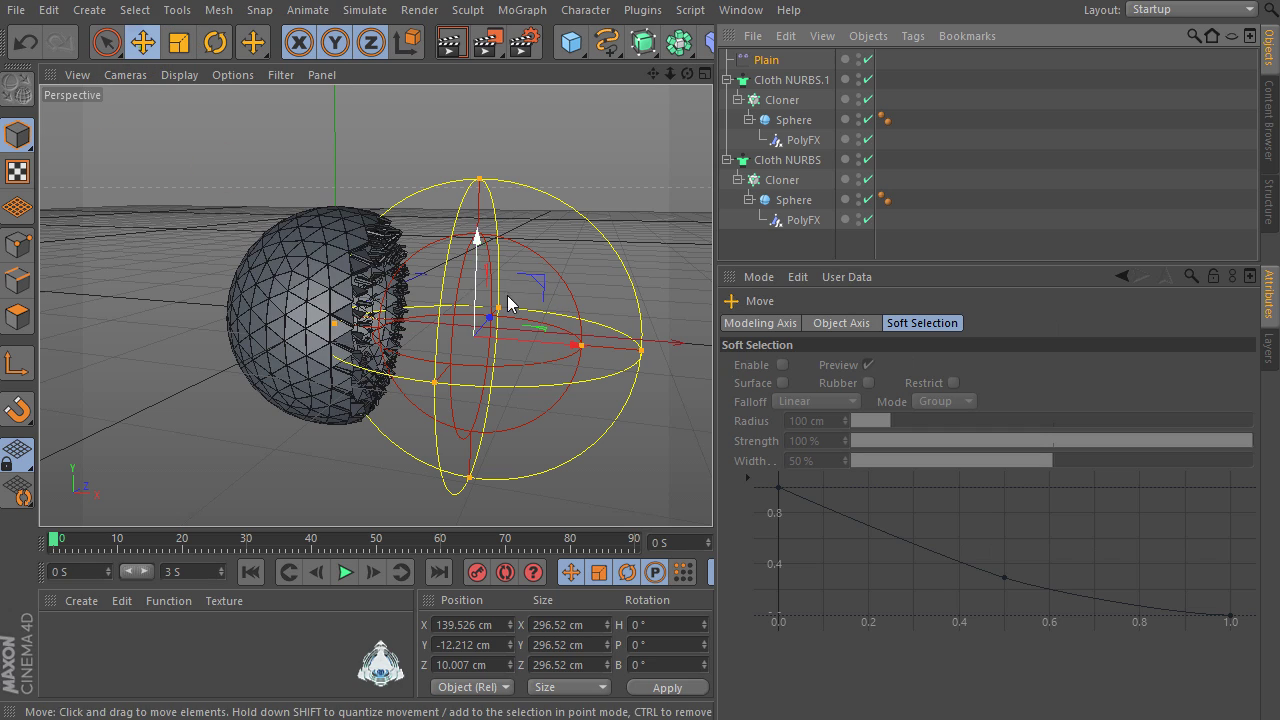
mouse_move(531, 337)
mouse_down()
mouse_move(521, 348)
mouse_move(333, 337)
mouse_move(674, 361)
mouse_move(540, 361)
mouse_up()
Scale the duplicated Cloth NURBS hierarchy down uniformly to about 208 × 210 × 210 cm.
click(790, 80)
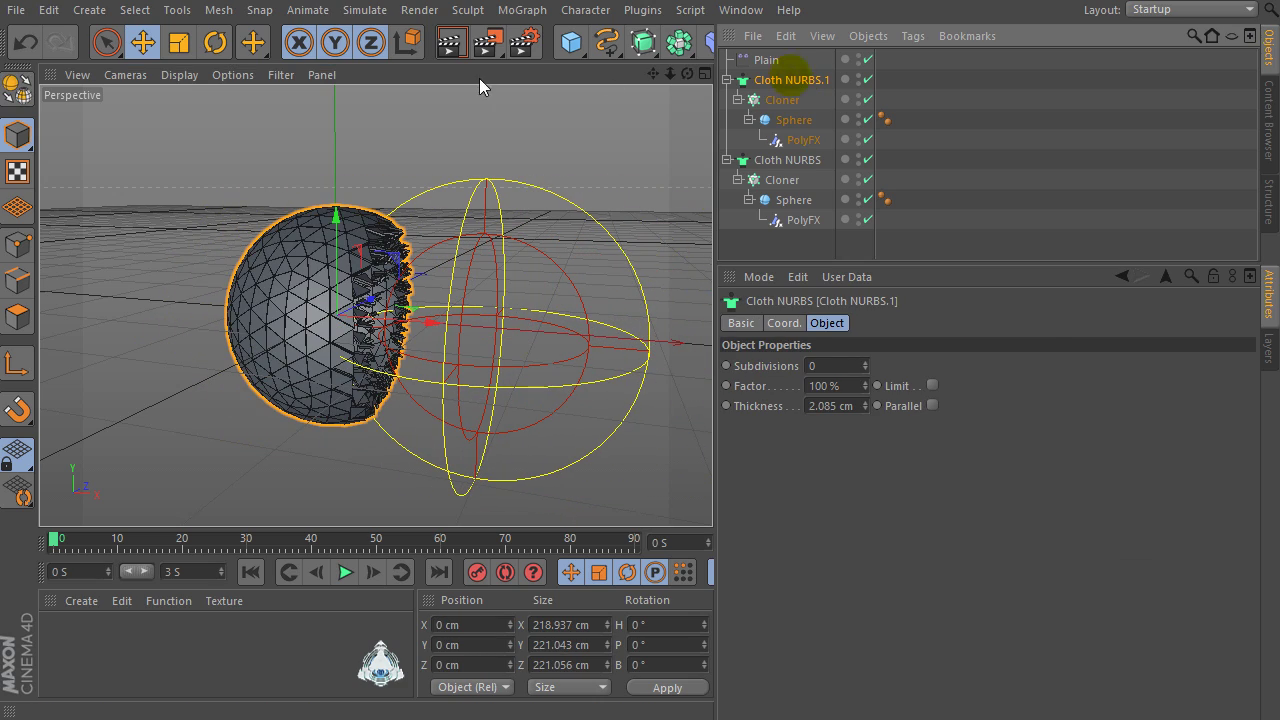
click(182, 44)
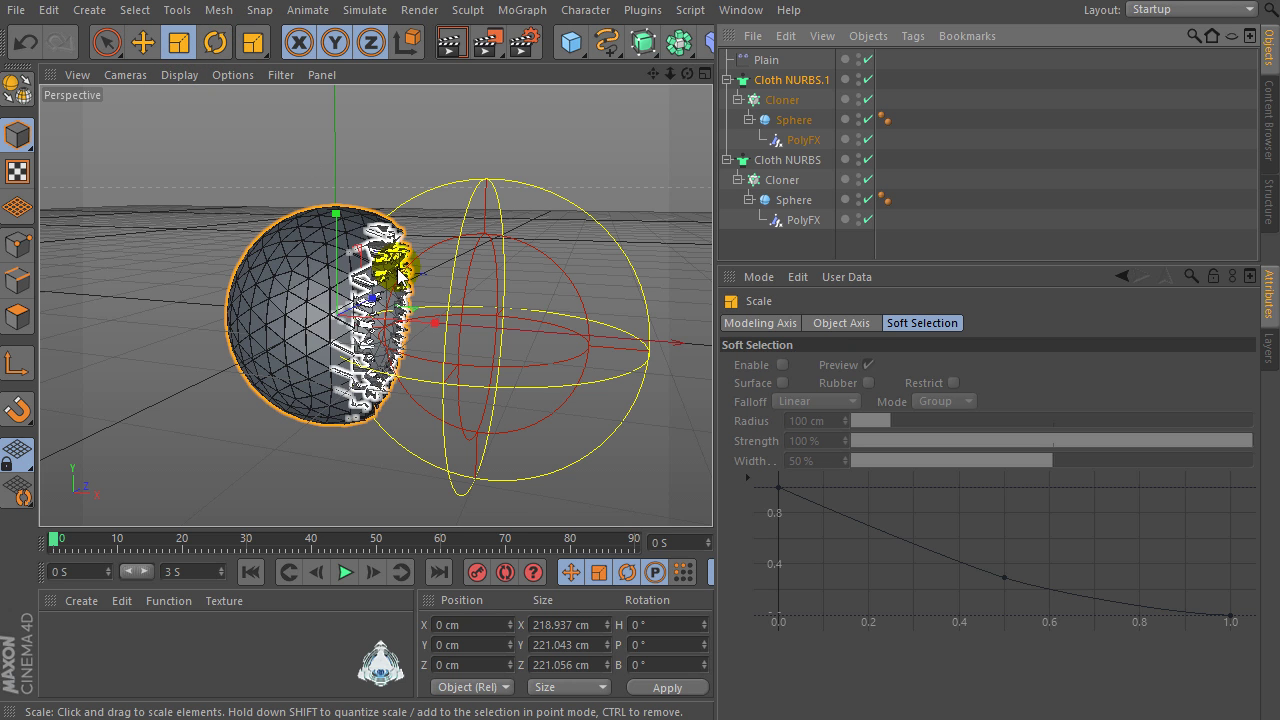
drag(404, 262, 395, 268)
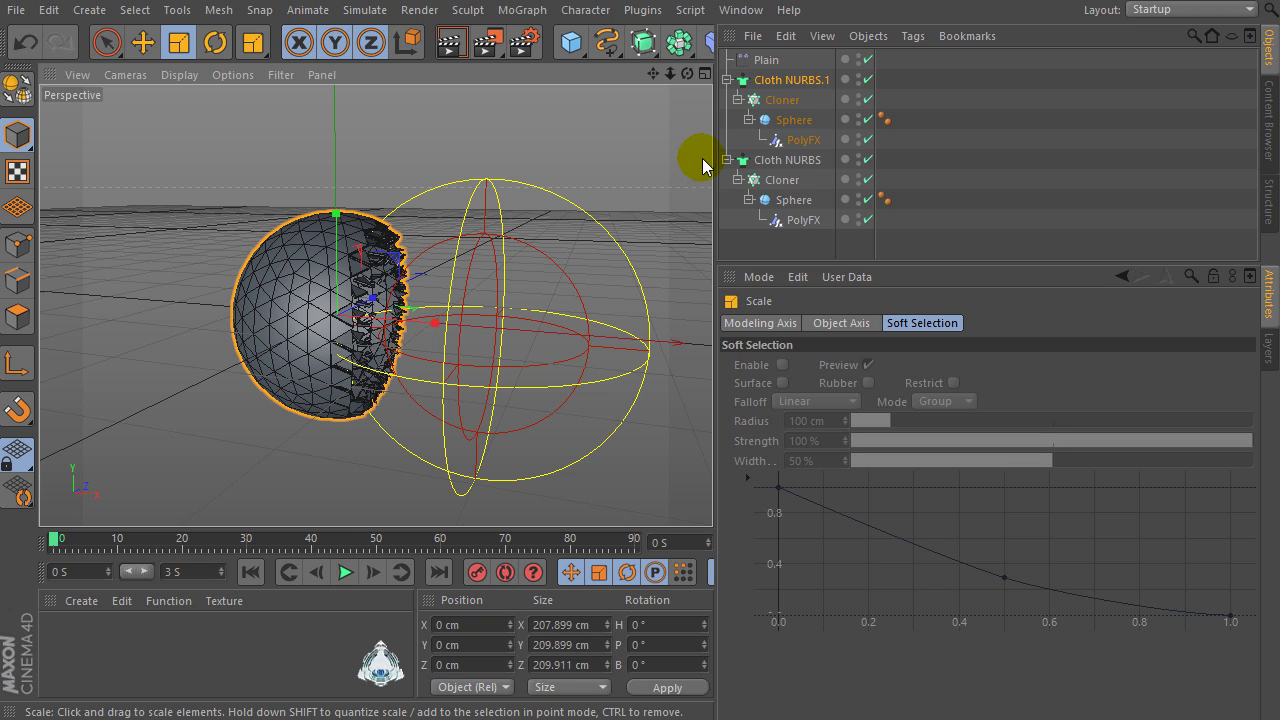
Set the radius of the original Cloth NURBS object's Sphere to 100 cm.
click(786, 161)
click(800, 203)
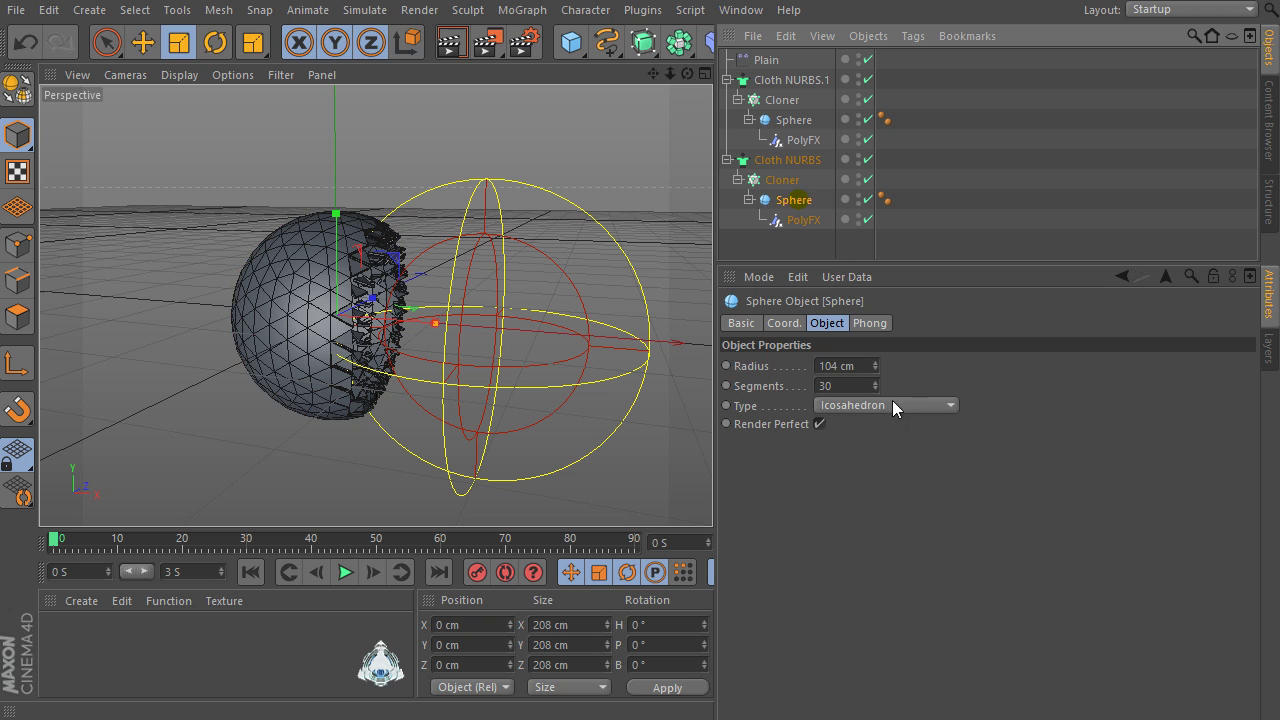
drag(883, 378, 875, 376)
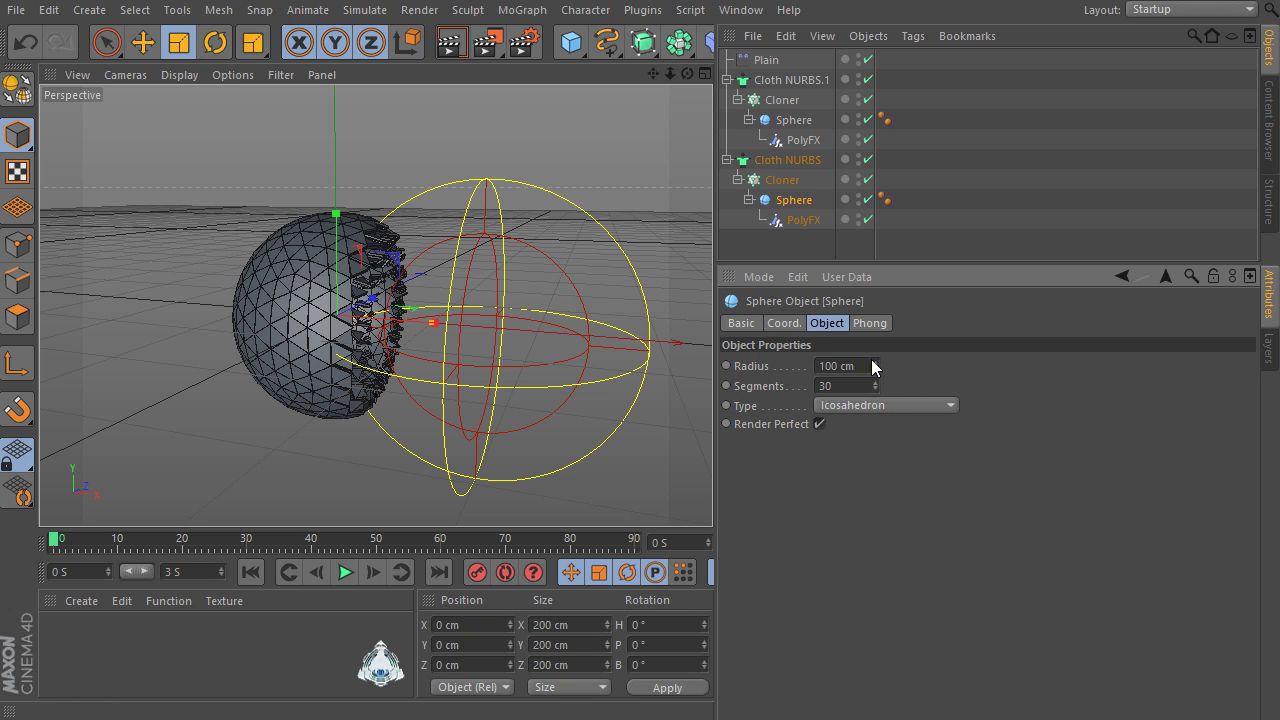
Adjust the radius of the duplicated hierarchy's Sphere to 102.943 cm.
click(790, 119)
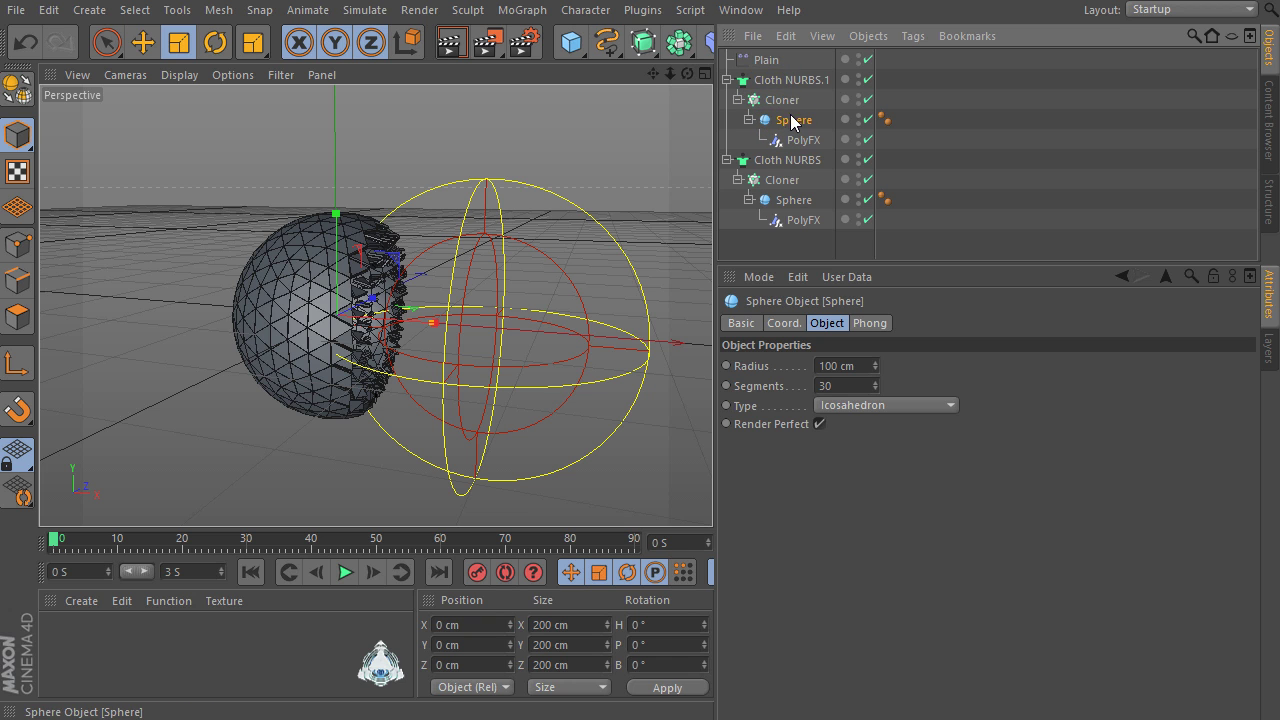
click(875, 363)
click(875, 363)
click(875, 363)
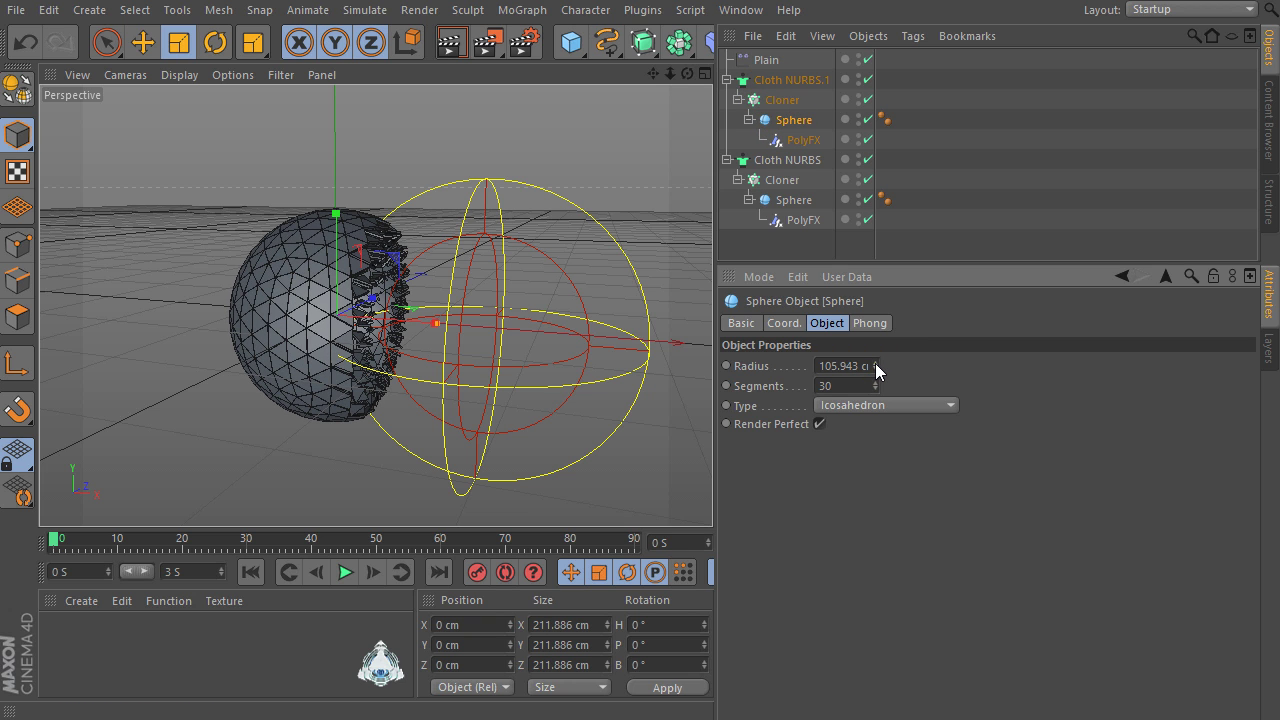
click(875, 363)
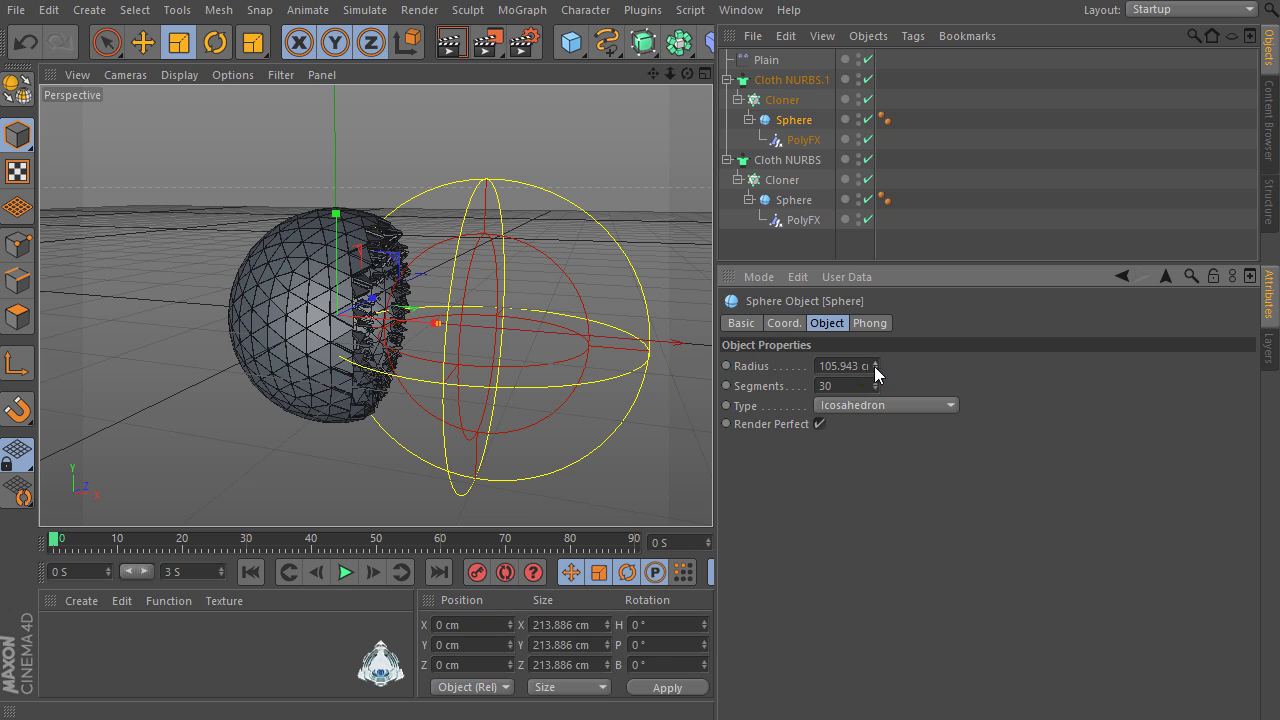
click(875, 369)
click(875, 369)
click(875, 369)
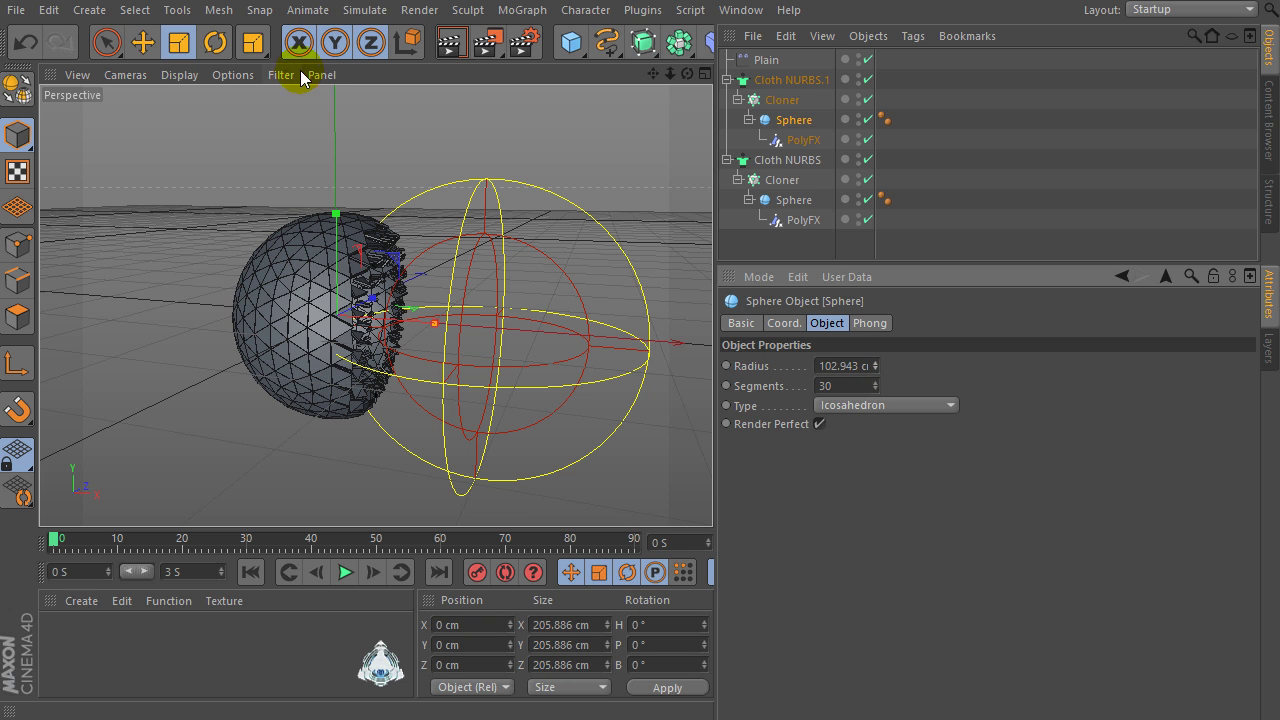
Render a rectangular region across the sphere's middle in the viewport and play the animation briefly to frame 12.
click(490, 52)
click(586, 69)
drag(251, 277, 383, 401)
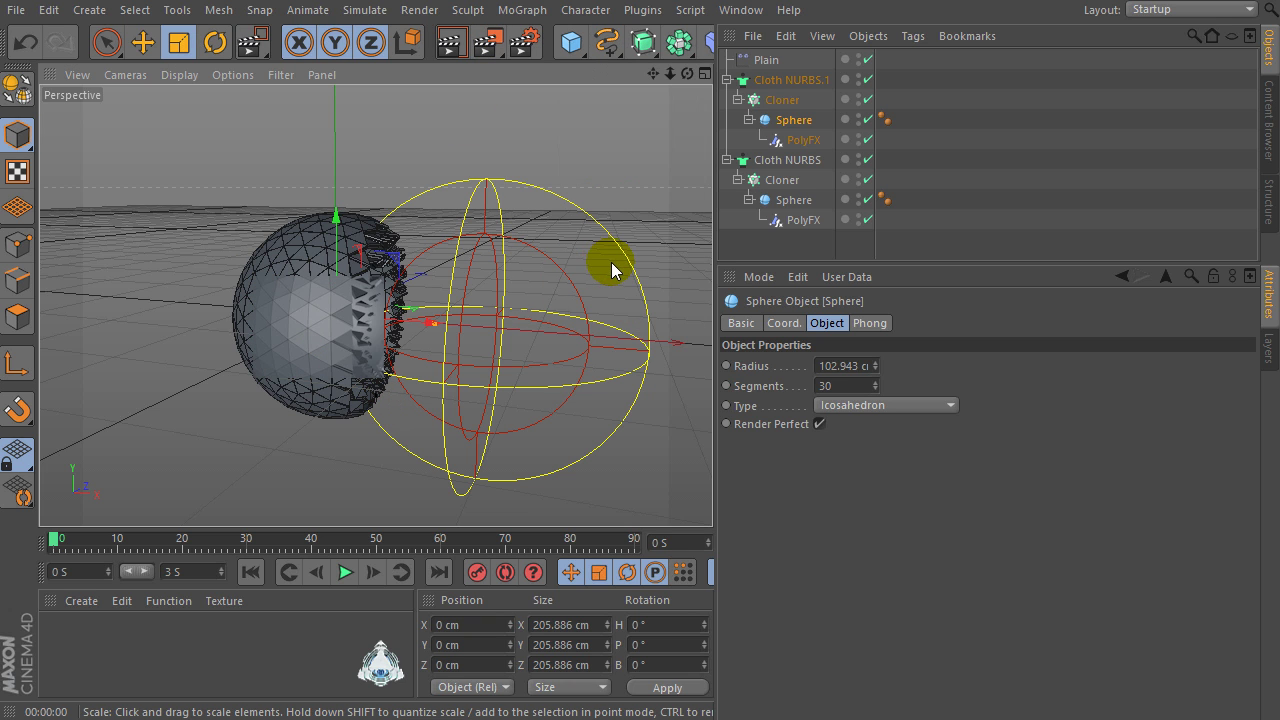
click(57, 543)
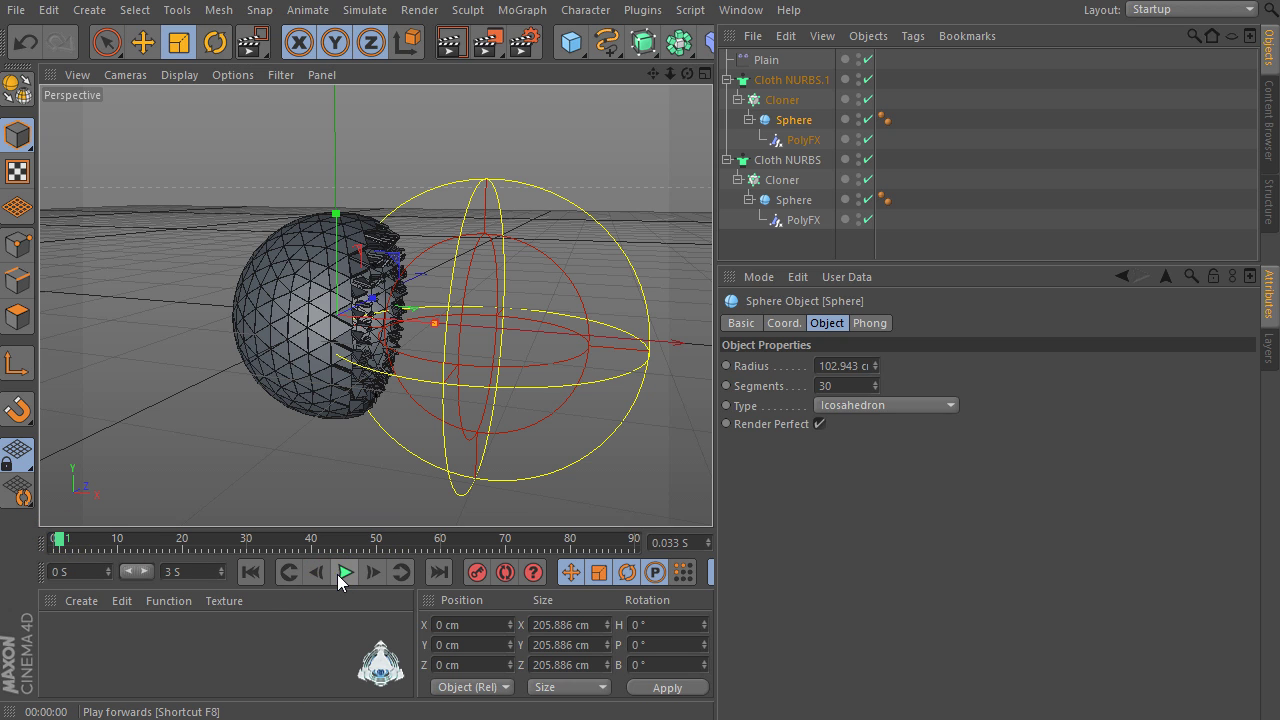
click(614, 289)
Move the Plain effector along X toward the spheres, to about X 123 cm.
click(766, 60)
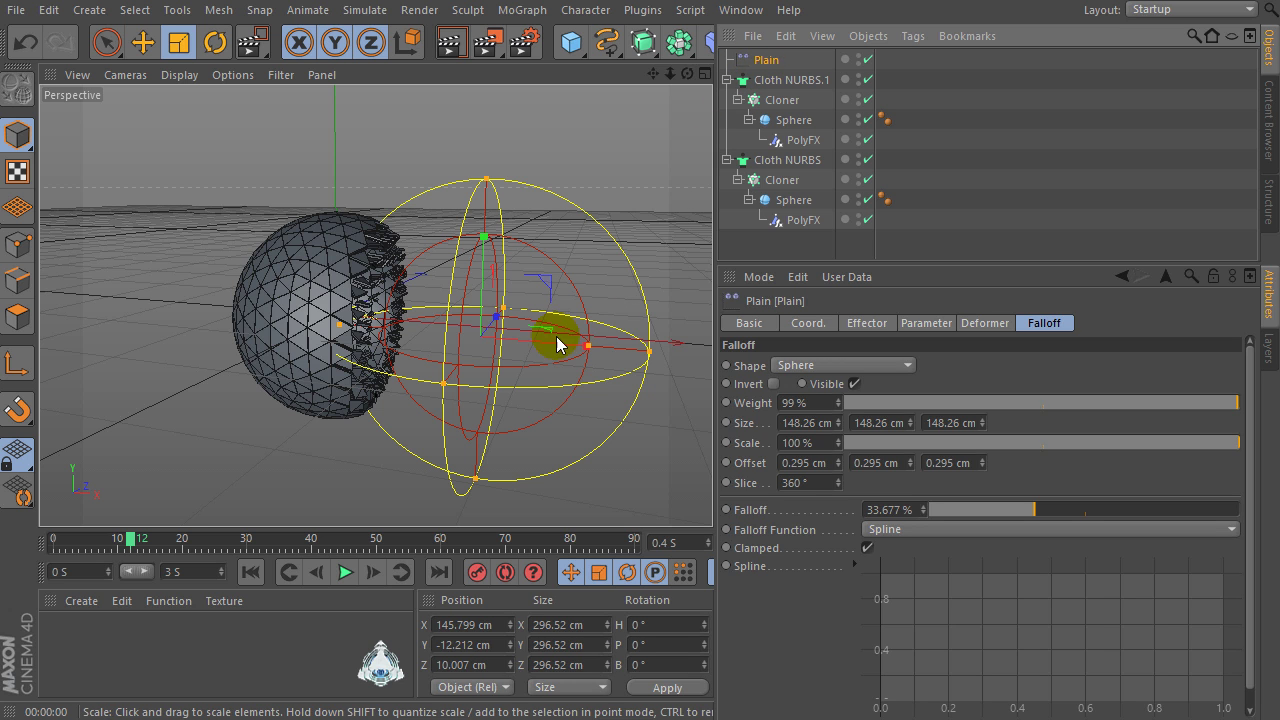
key(e)
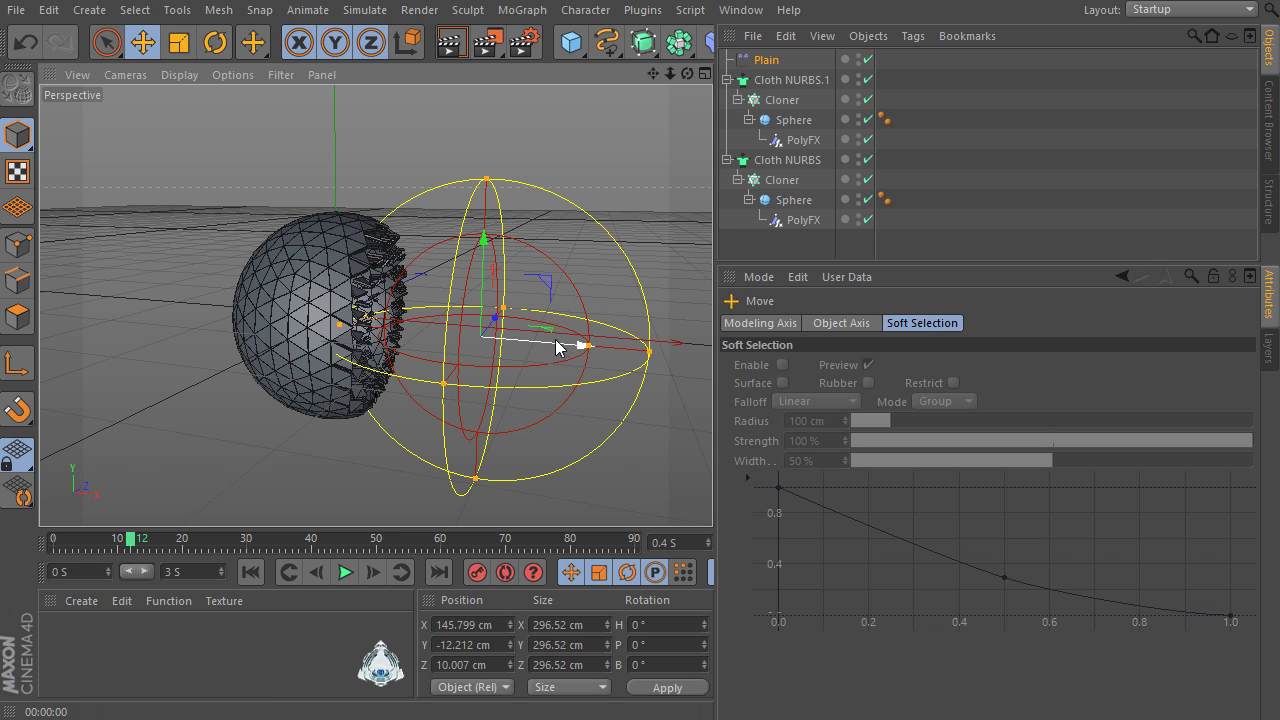
drag(557, 347, 529, 357)
scroll(366, 300, up, 5)
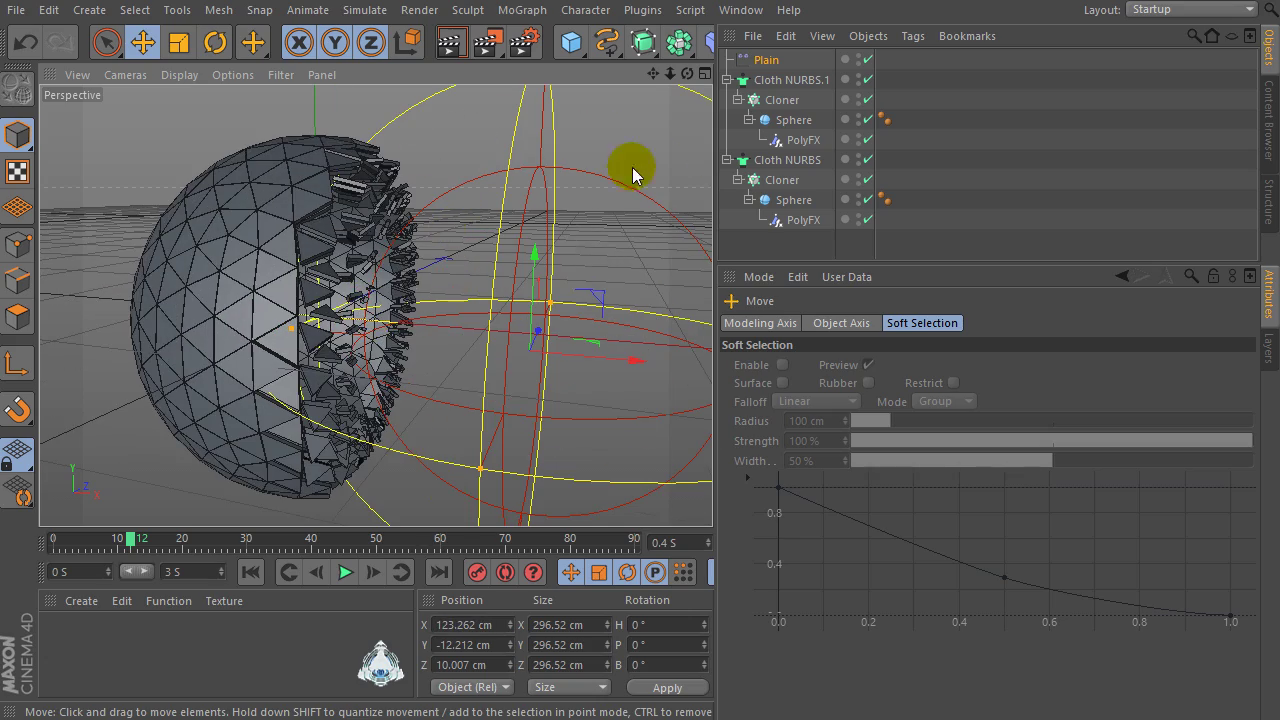
Reduce the radius of the duplicated hierarchy's Sphere to 100.943 cm.
click(785, 122)
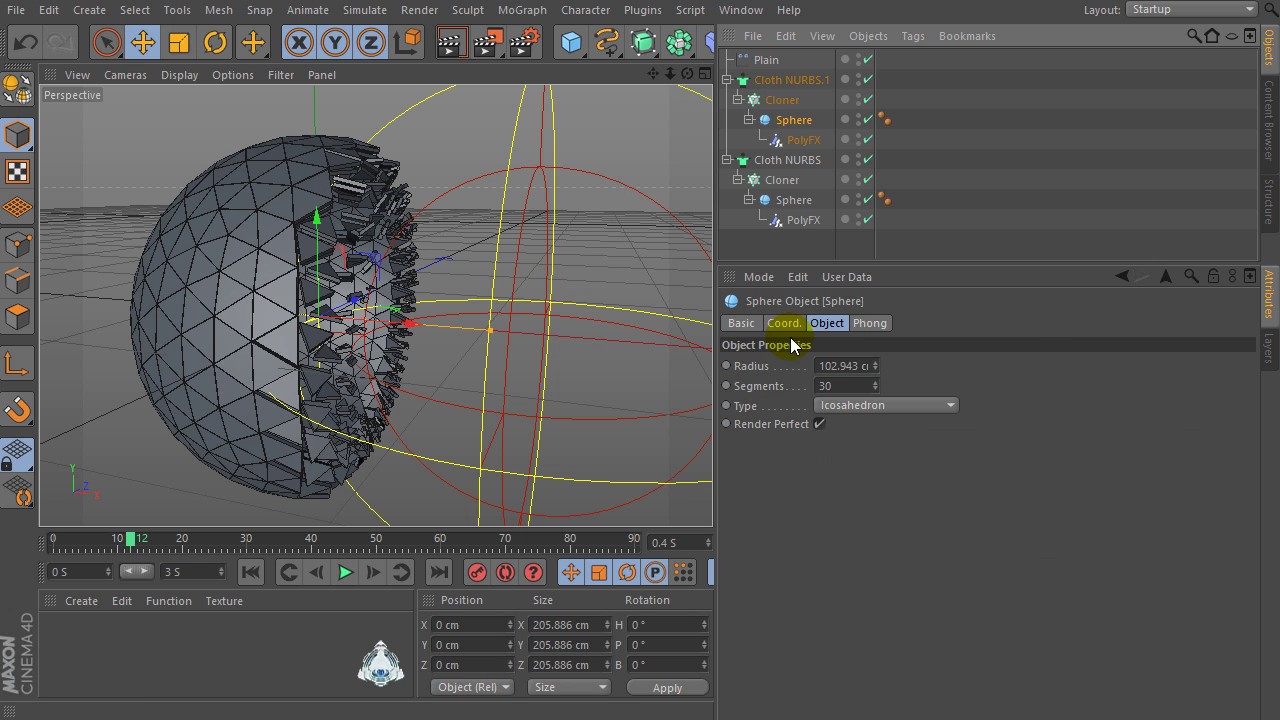
click(876, 362)
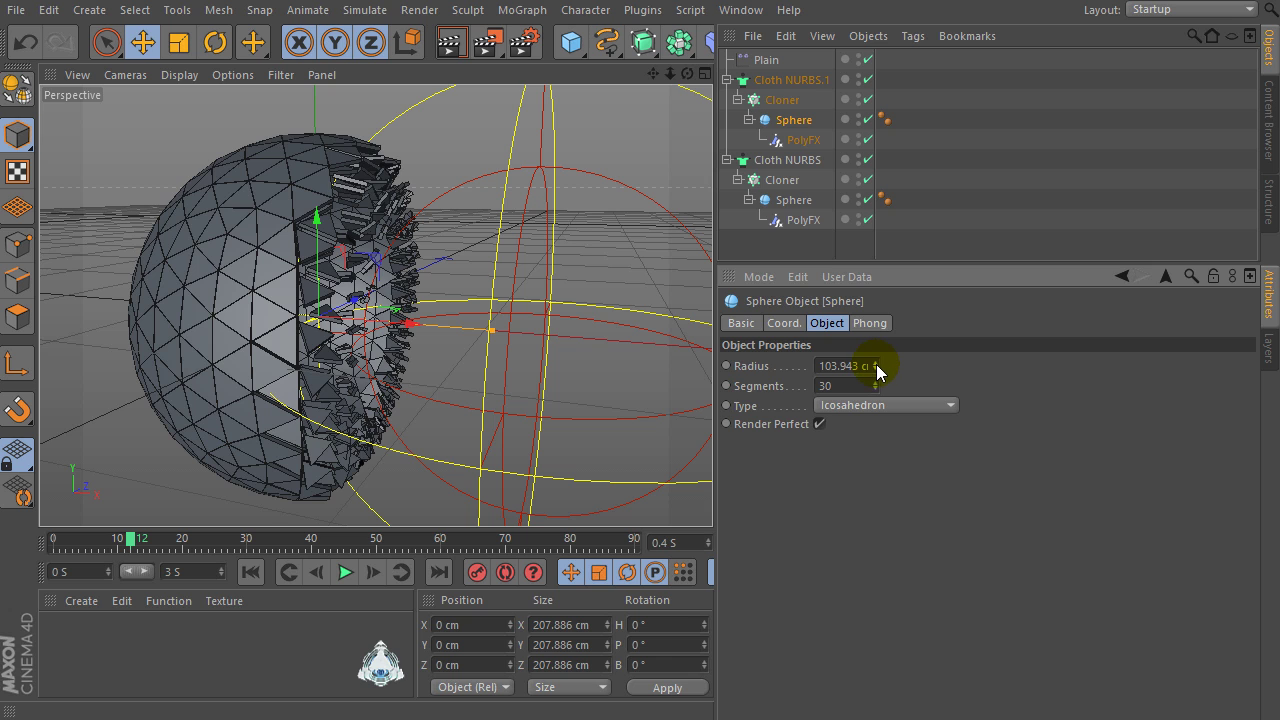
click(876, 369)
click(876, 369)
click(876, 369)
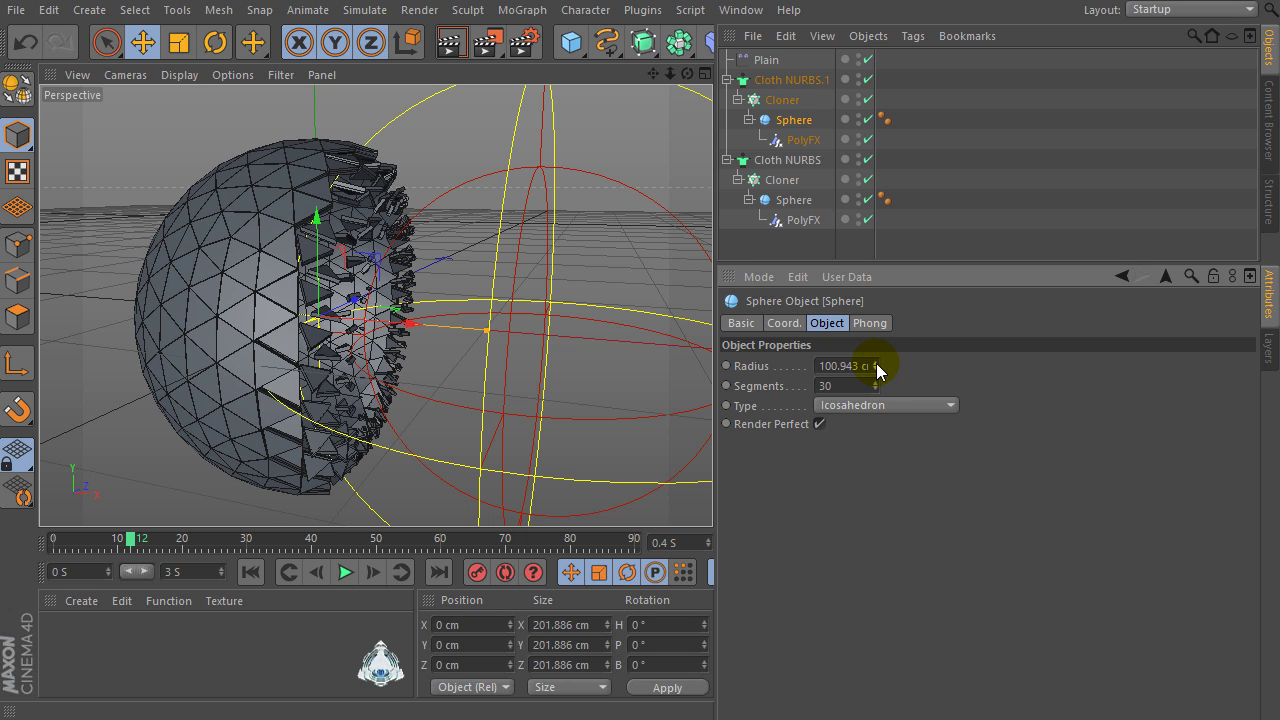
click(876, 362)
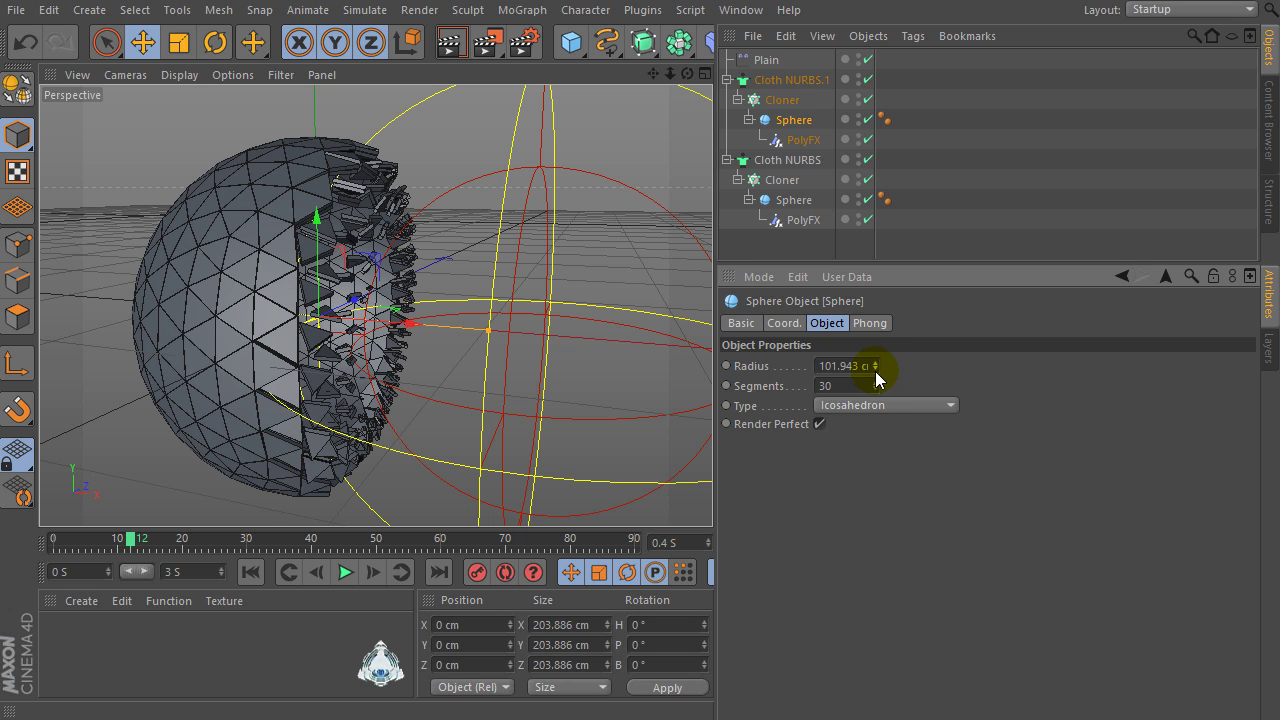
click(876, 369)
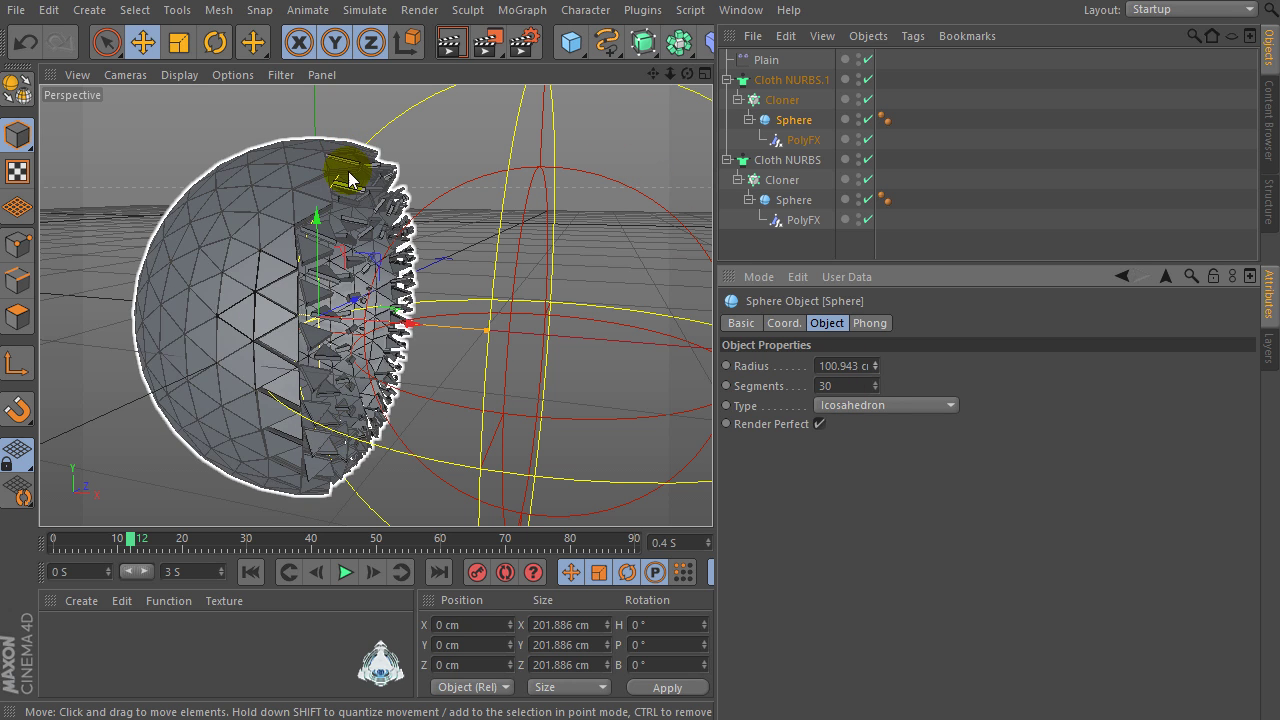
Inspect the rotated polygon pieces up close and widen the viewport to show the whole sphere beside the falloff.
scroll(349, 180, up, 6)
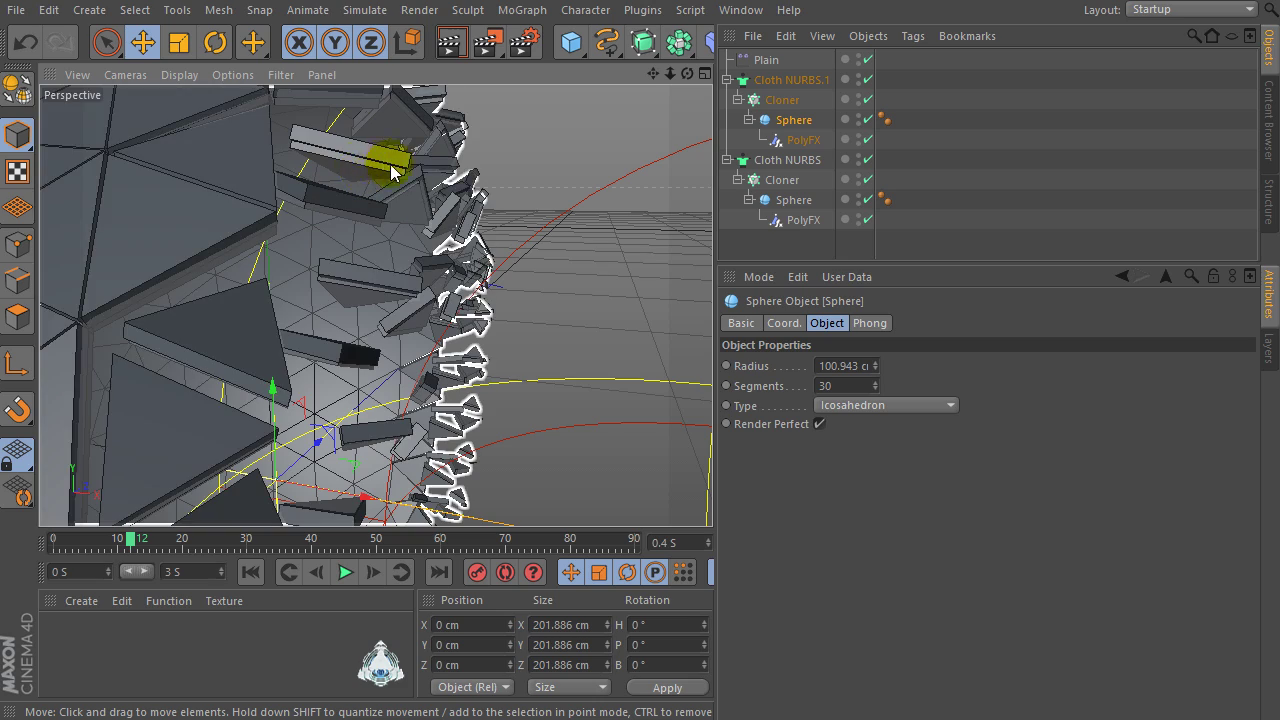
scroll(356, 172, down, 8)
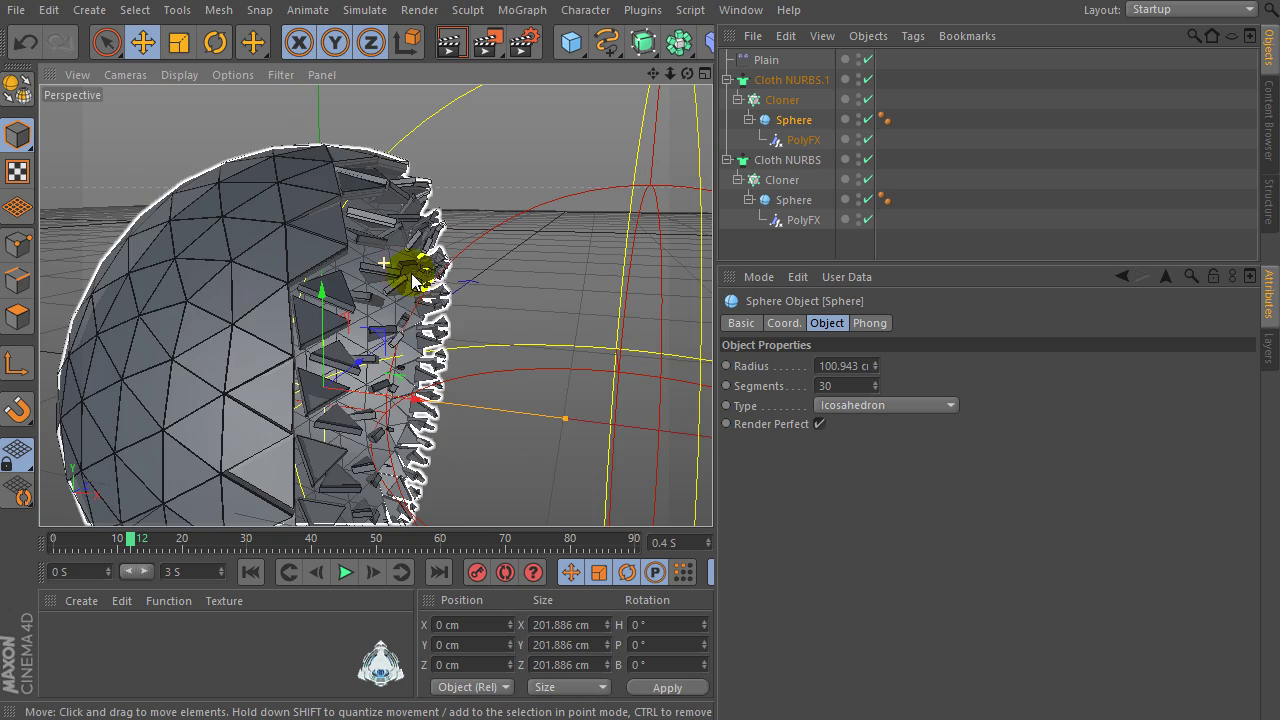
alt+drag(450, 312, 598, 483)
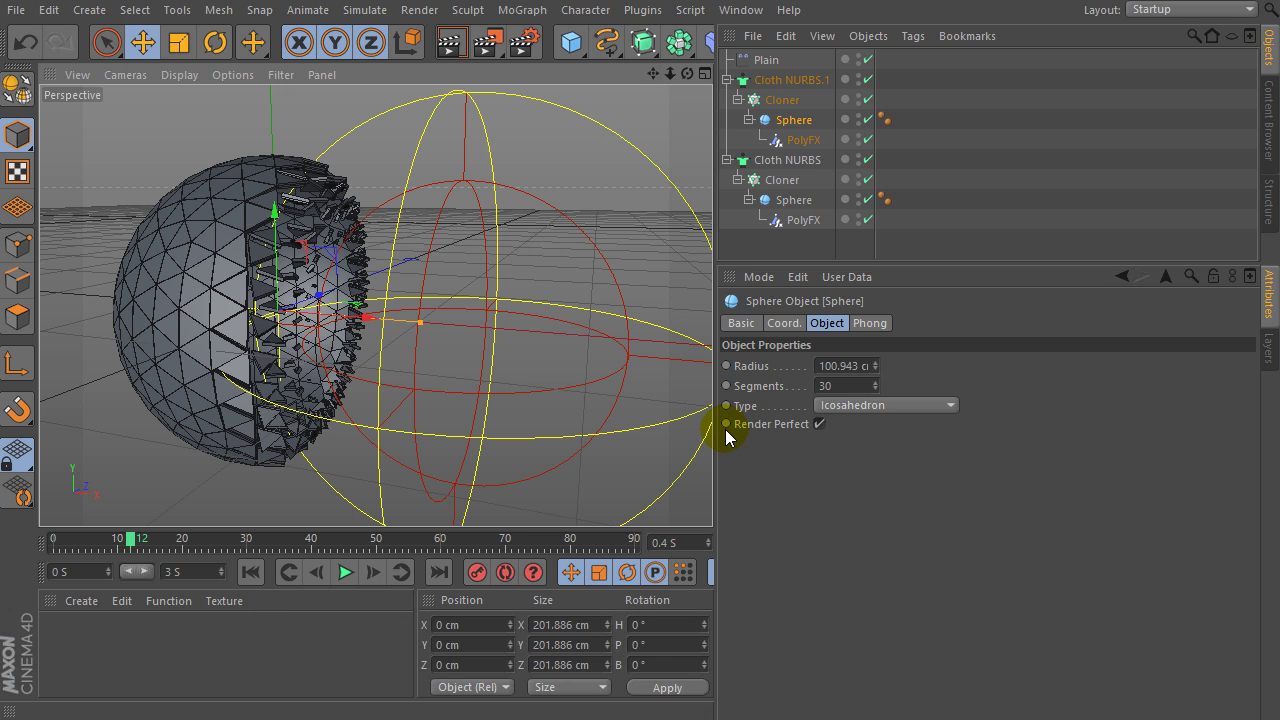
drag(714, 443, 871, 466)
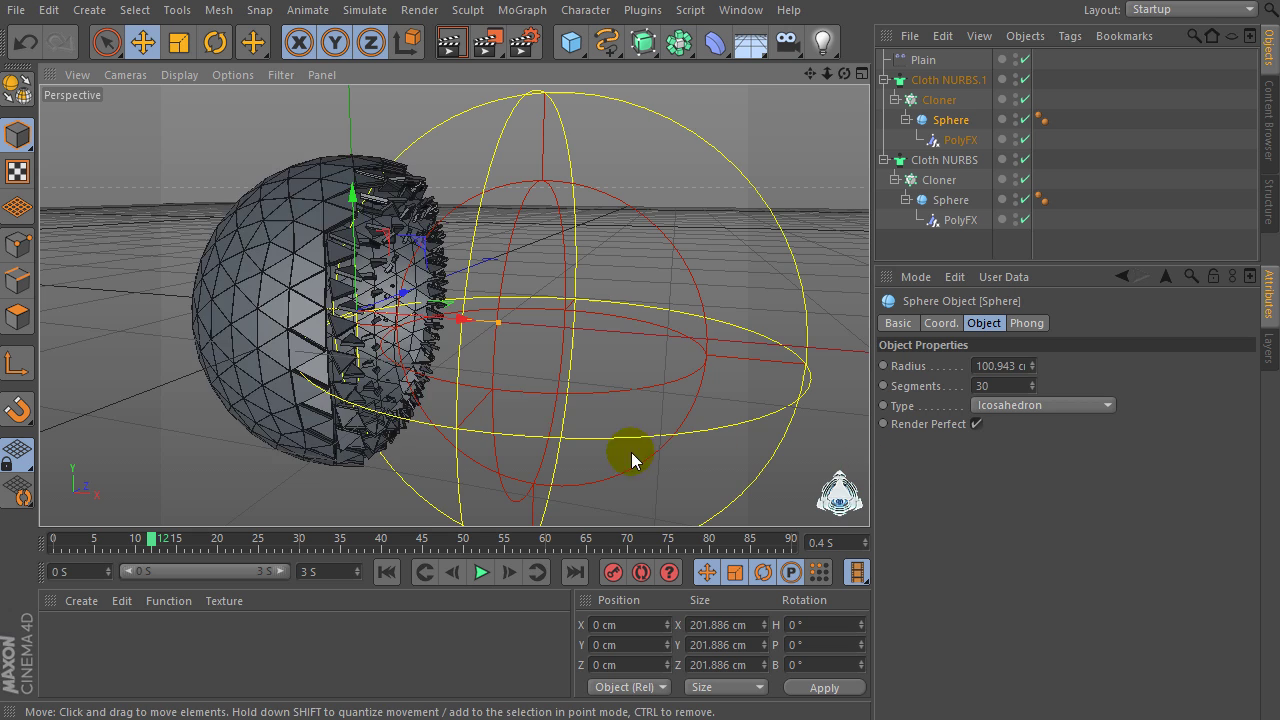
Create a new material and open it in the Material Editor, placed over the viewport.
double_click(188, 630)
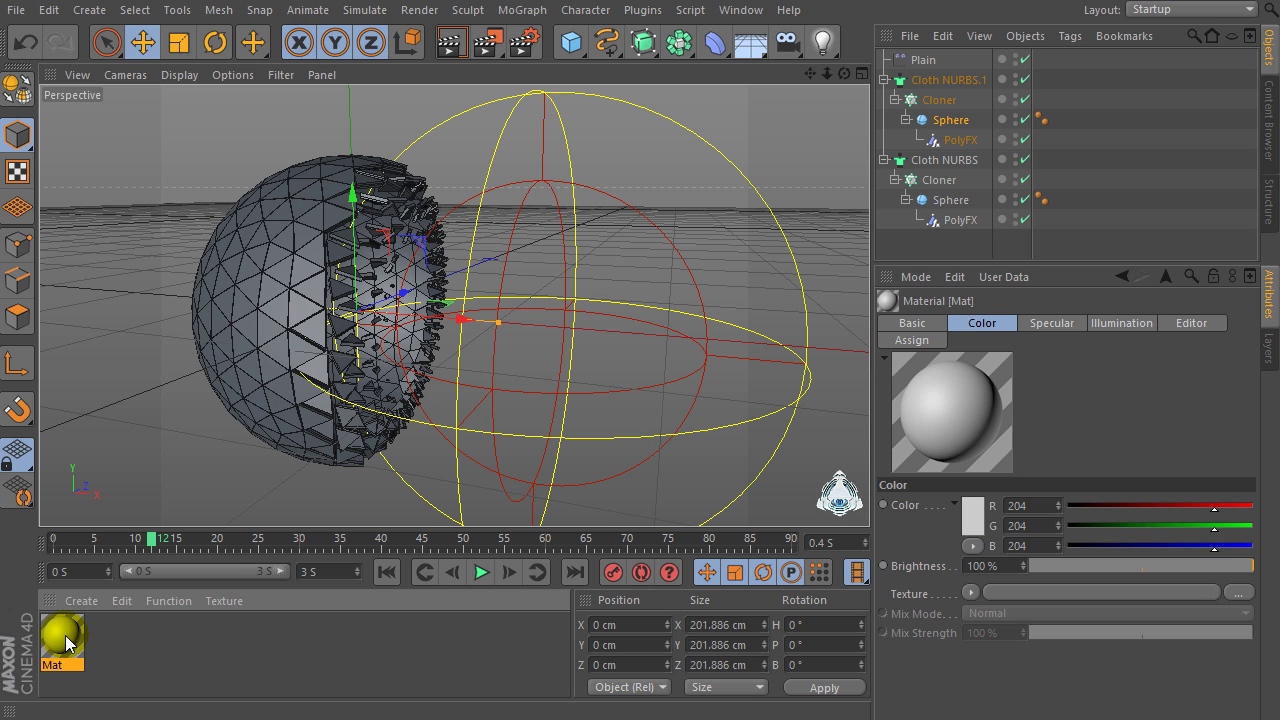
double_click(65, 635)
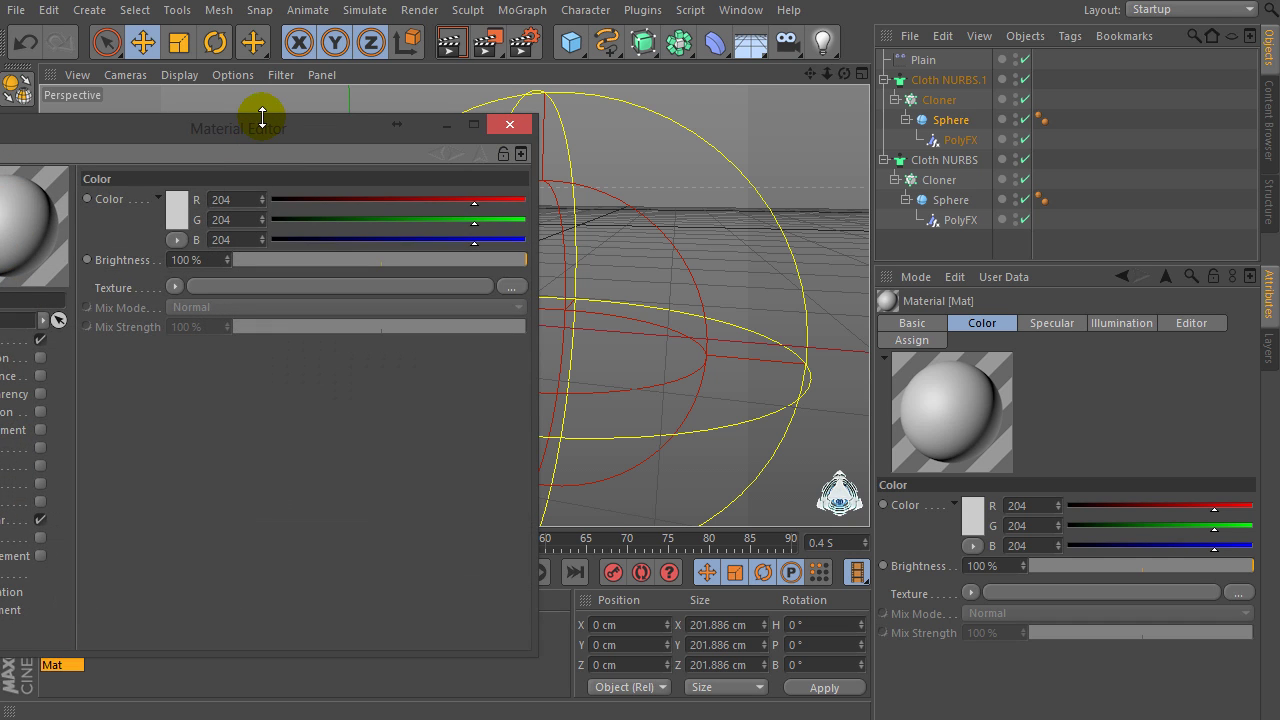
drag(262, 117, 580, 65)
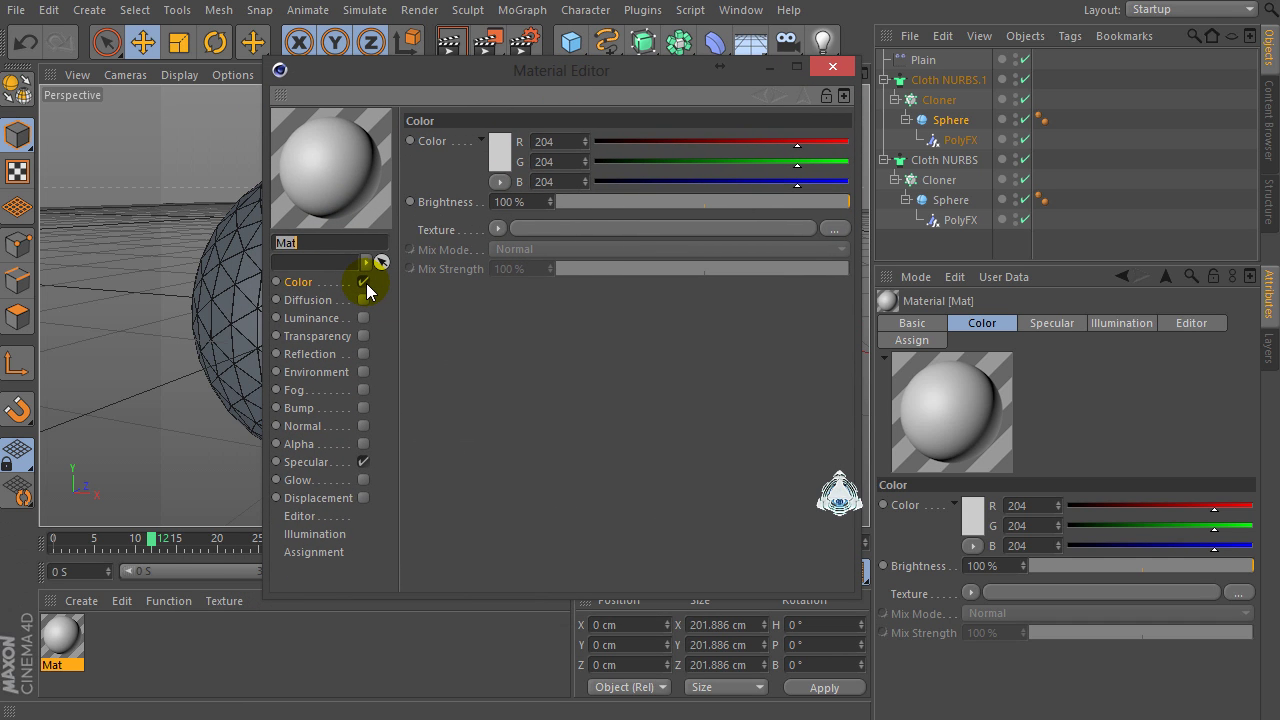
Disable the new material's Color channel and enable its Luminance and Transparency channels.
click(365, 283)
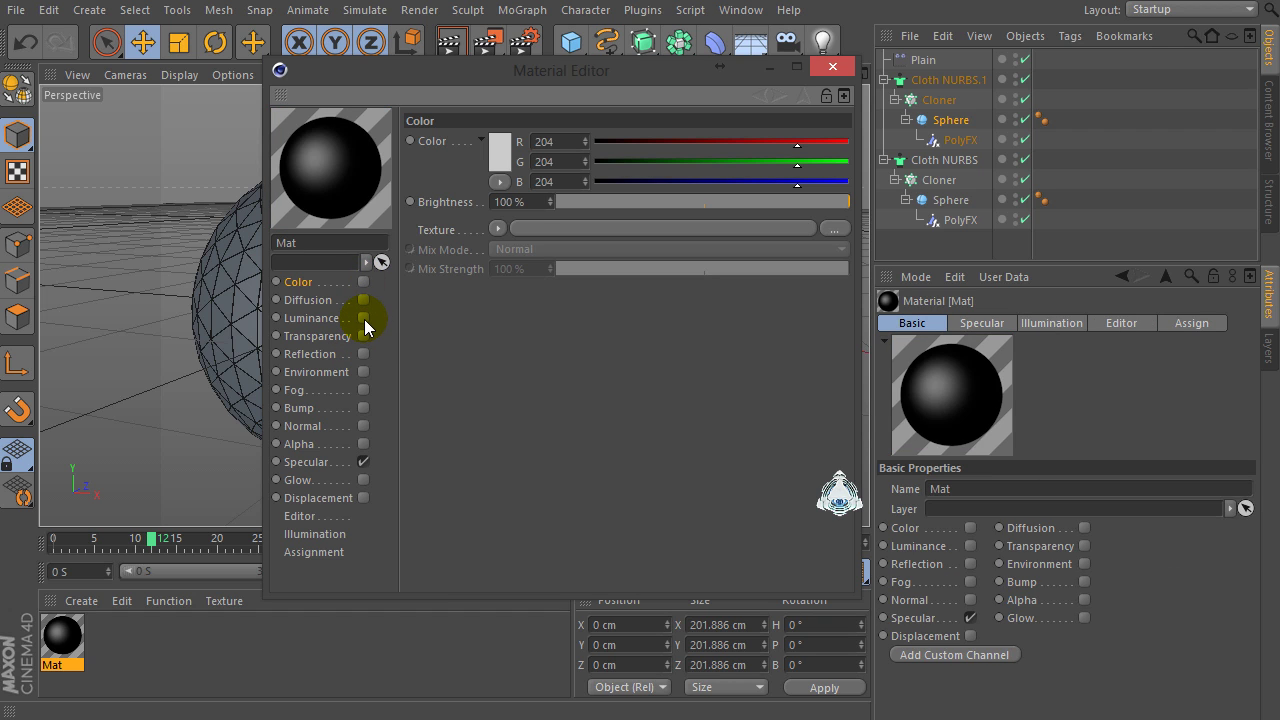
click(364, 318)
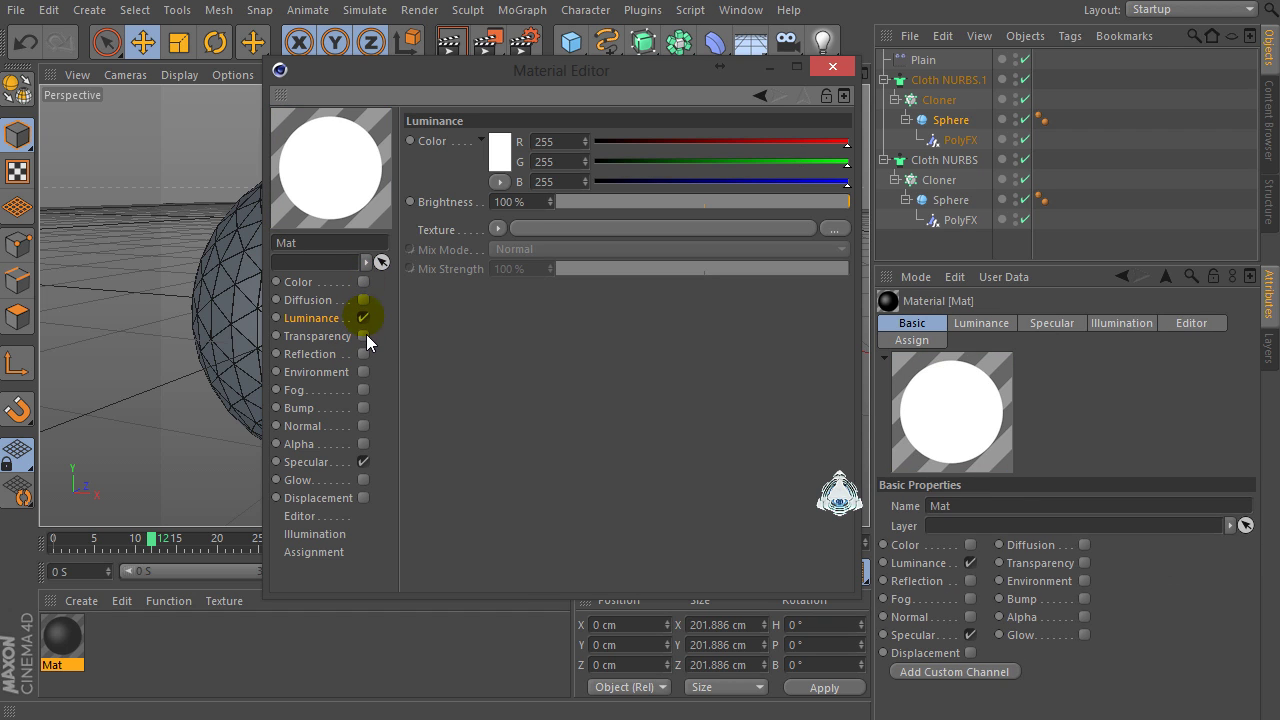
click(365, 336)
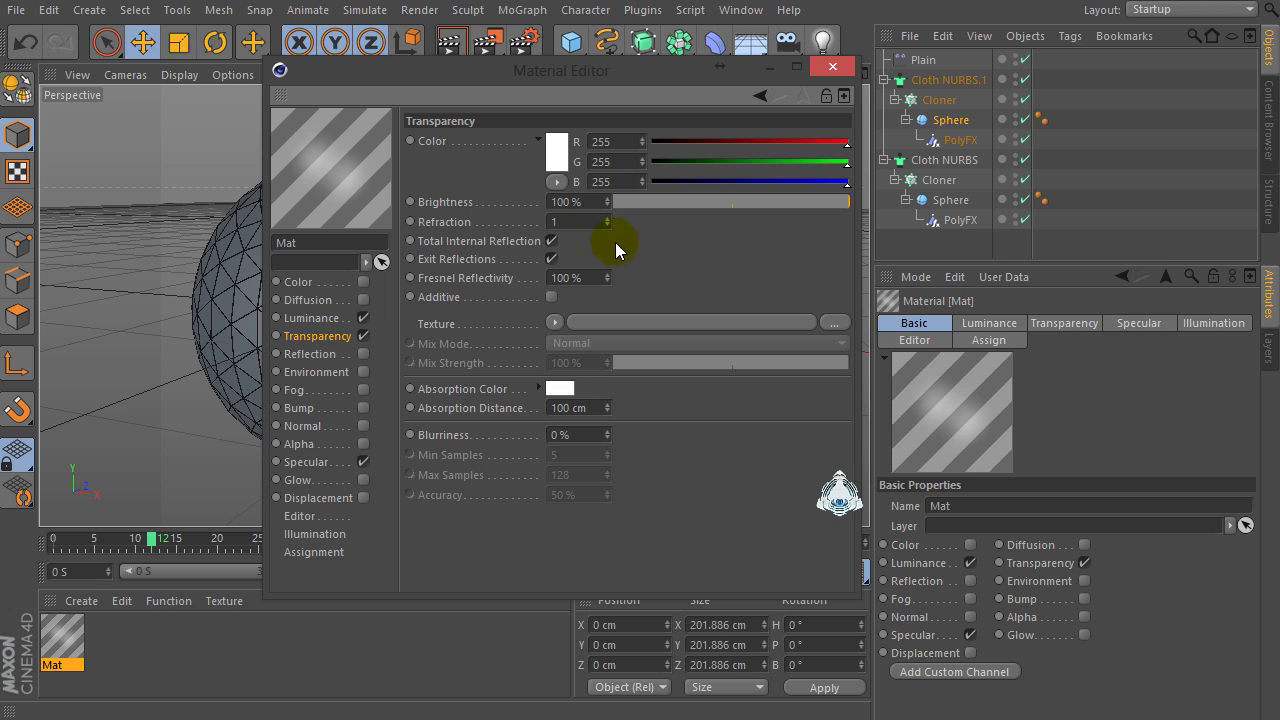
Load a Layer shader into the Transparency texture, add a Fresnel shader as its first layer, and open that Fresnel.
click(549, 323)
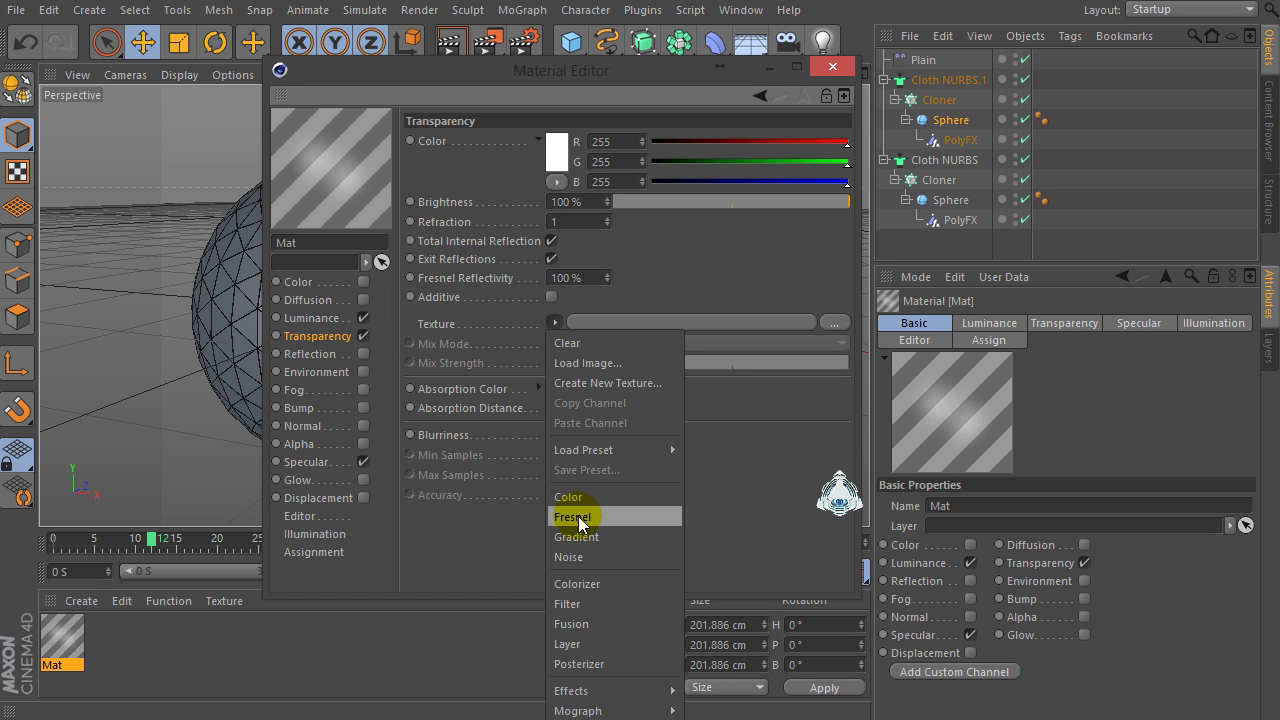
click(589, 644)
click(576, 368)
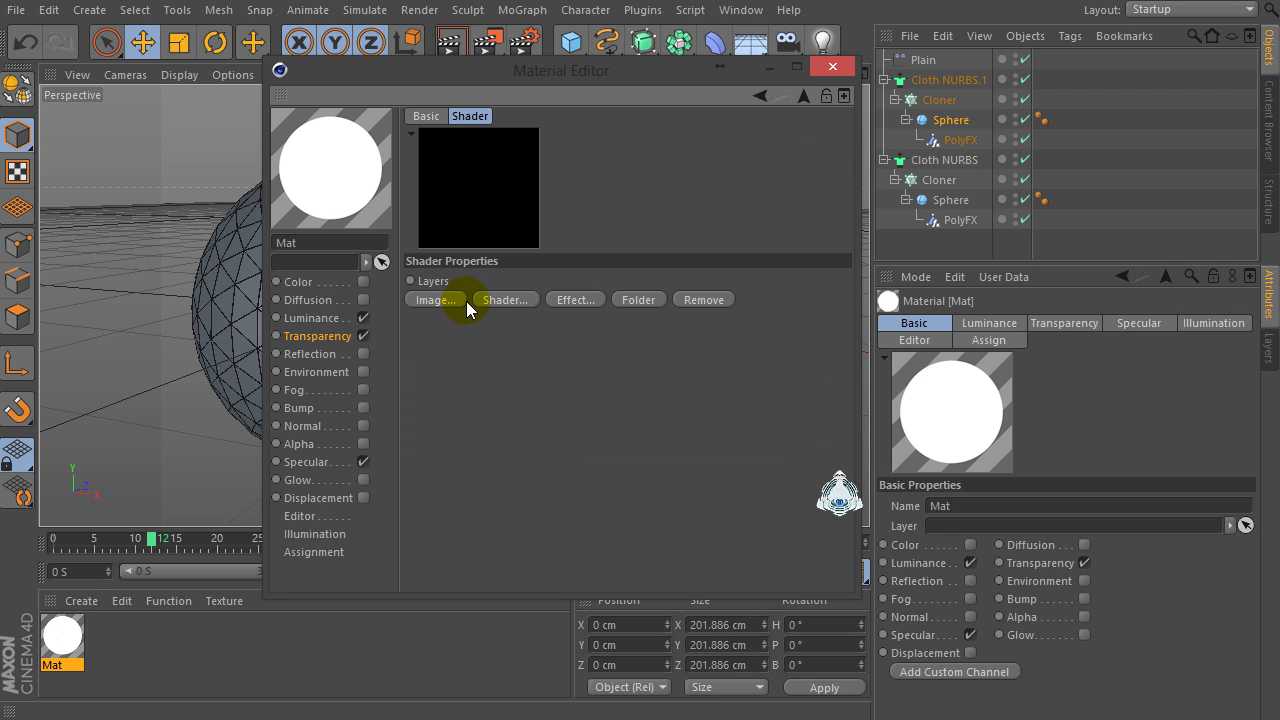
click(524, 303)
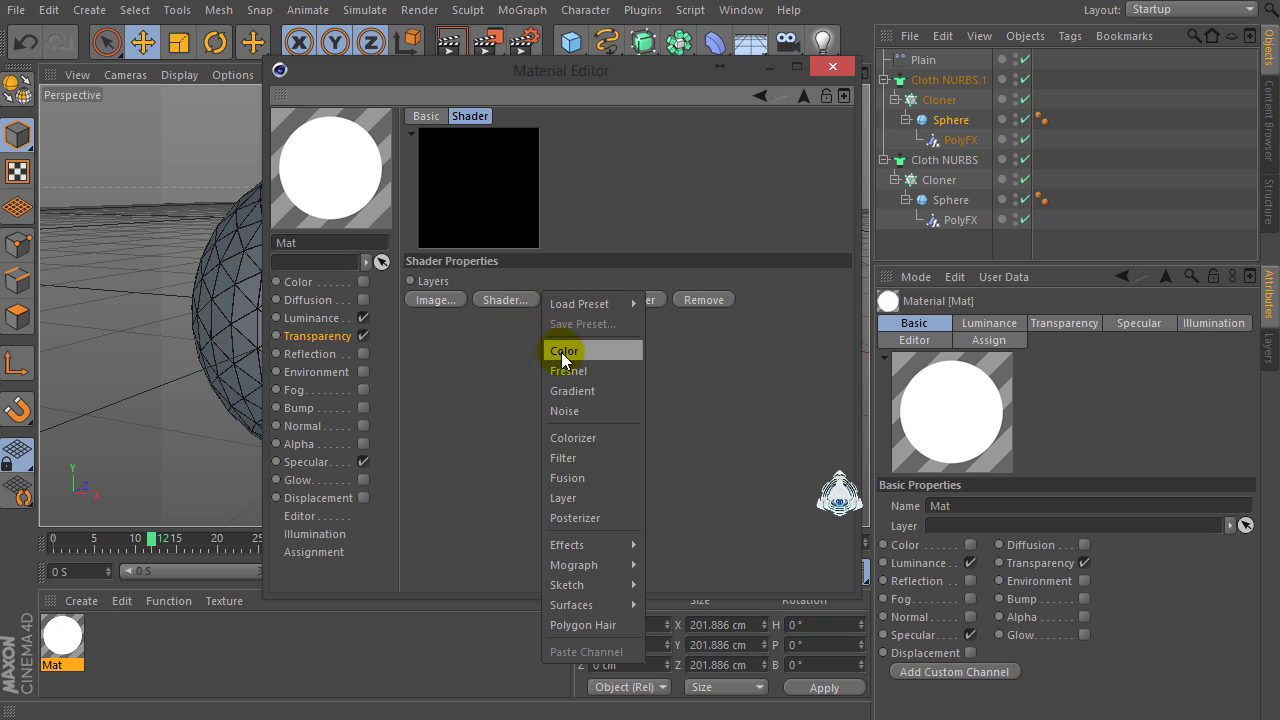
click(565, 370)
click(491, 326)
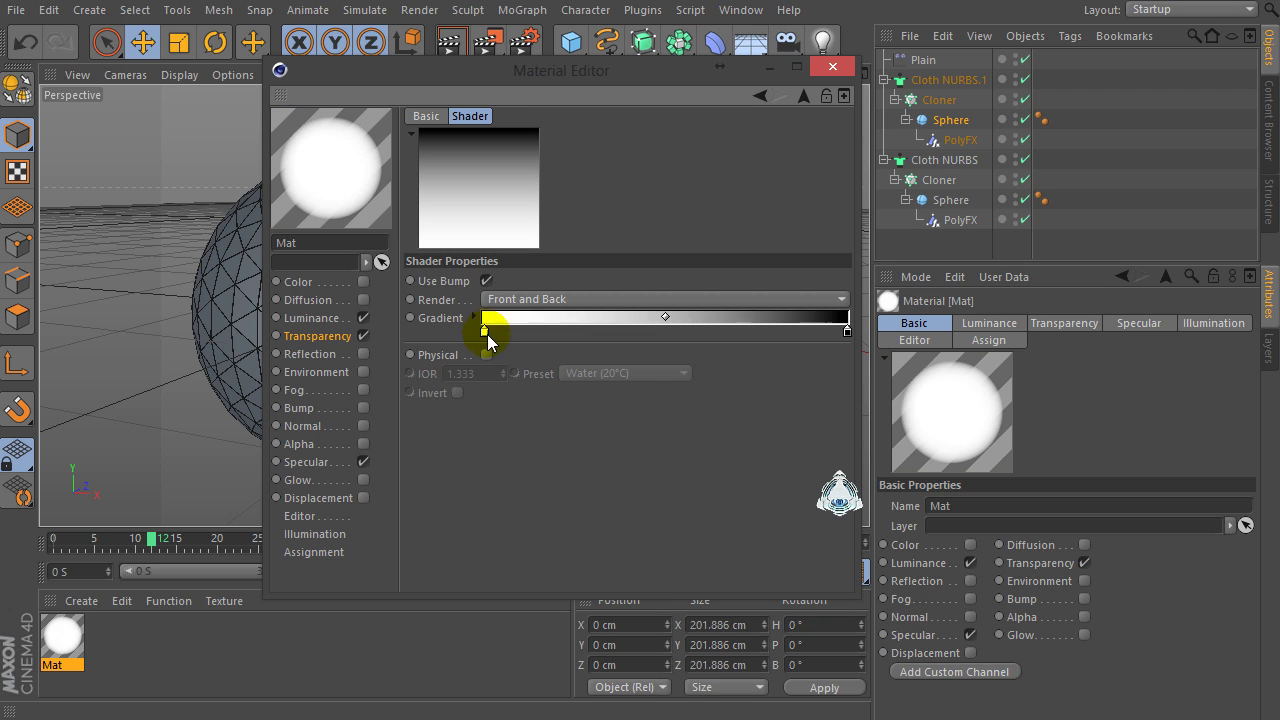
Change the white knot of the Fresnel gradient to red, RGB 249, 37, 37.
double_click(484, 330)
drag(487, 334, 480, 272)
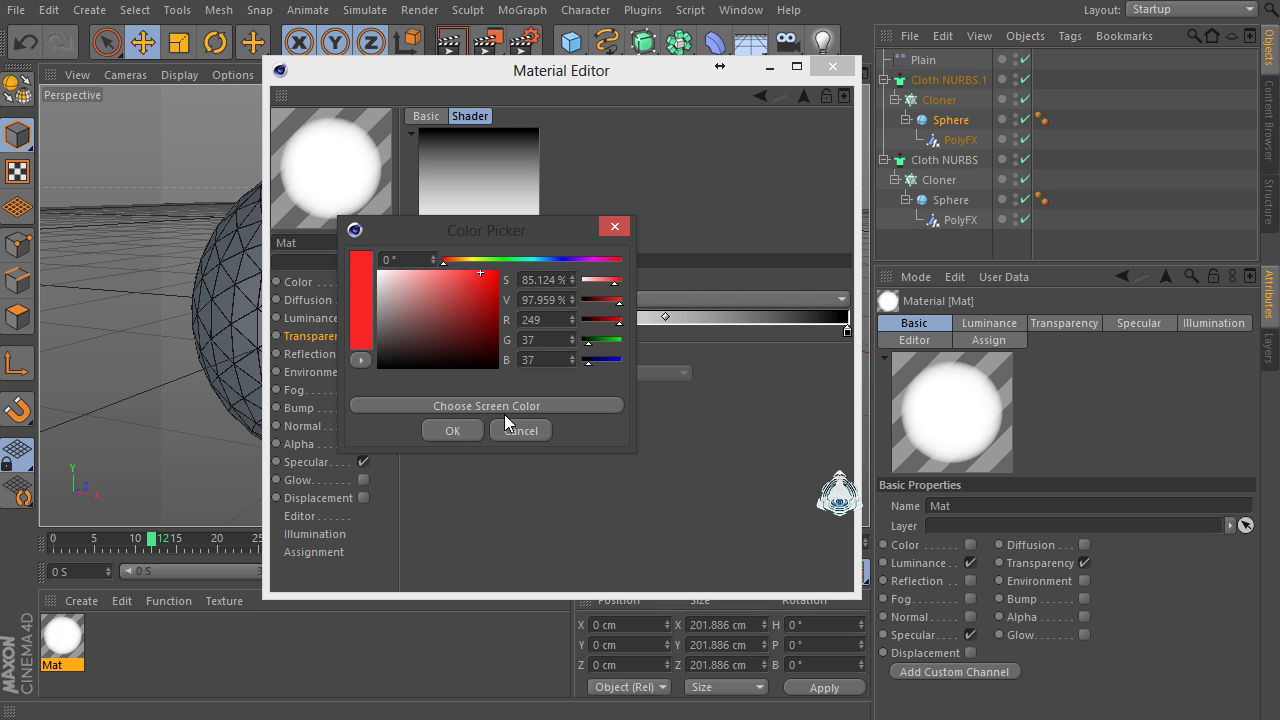
click(474, 430)
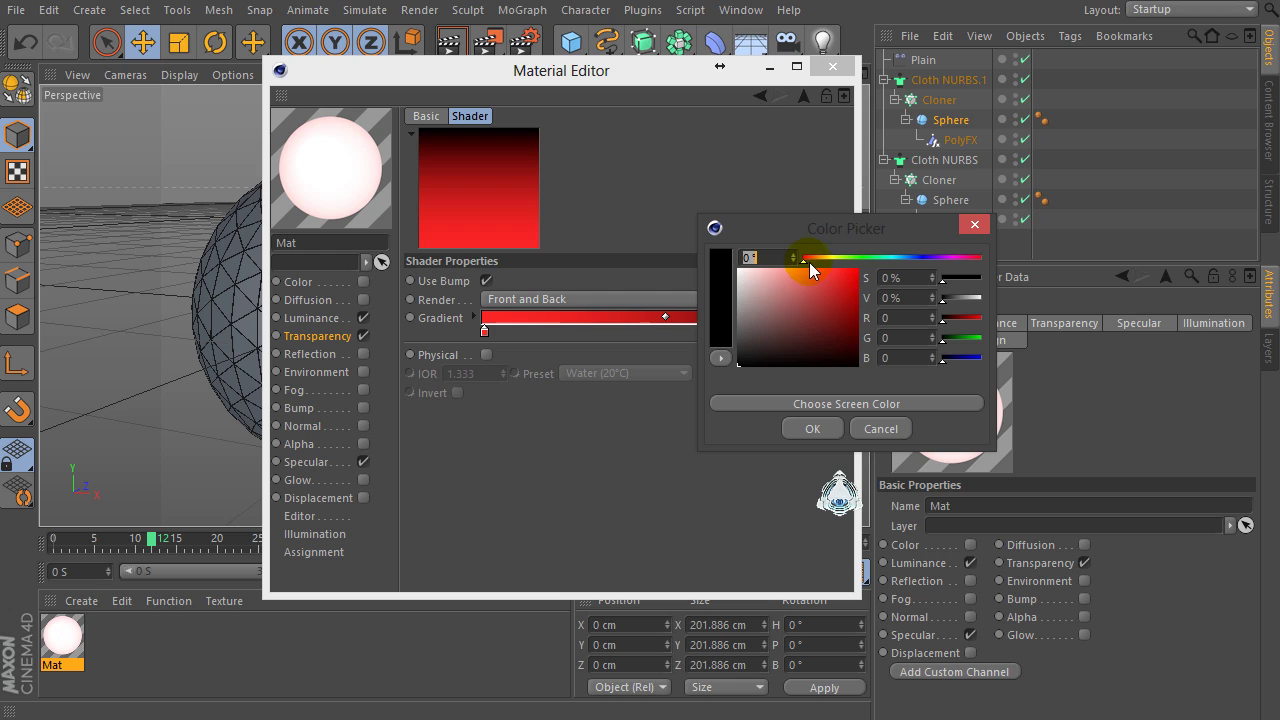
Change the black knot of the Fresnel gradient to light orange and invert the gradient's knots.
mouse_move(809, 262)
mouse_down()
mouse_move(829, 260)
mouse_move(812, 261)
mouse_up()
click(824, 269)
click(822, 267)
click(812, 429)
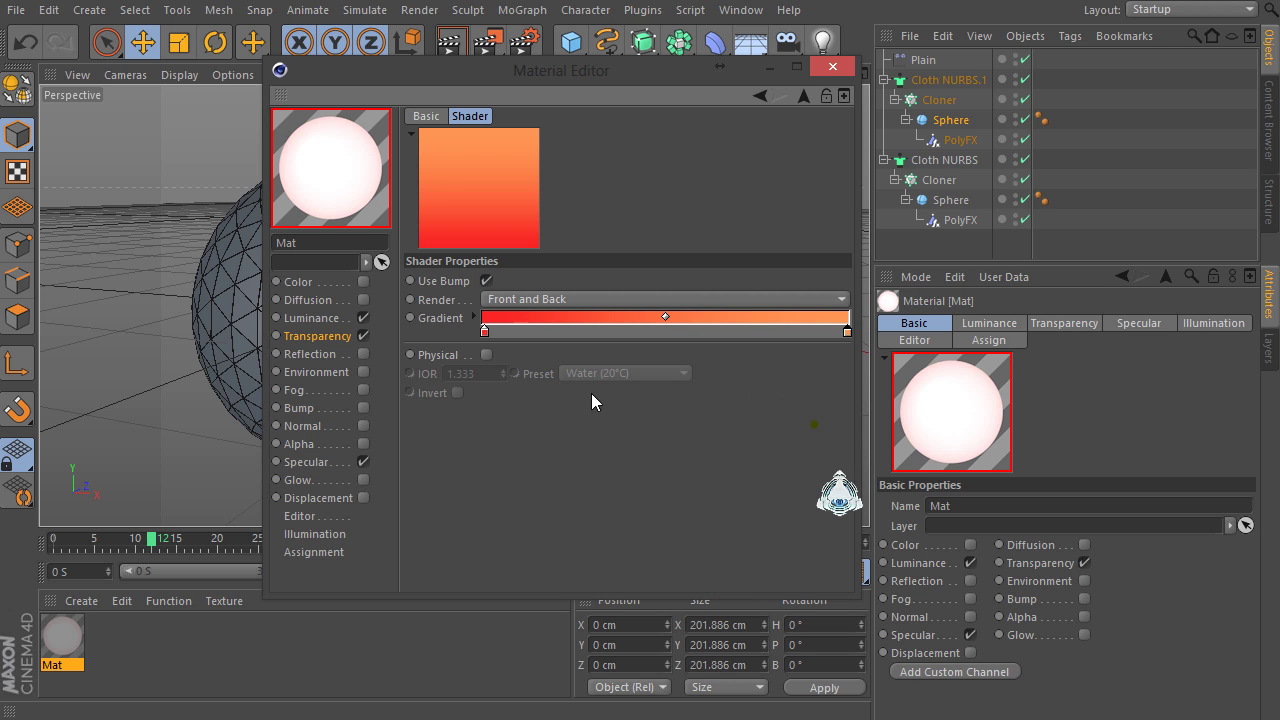
right_click(487, 332)
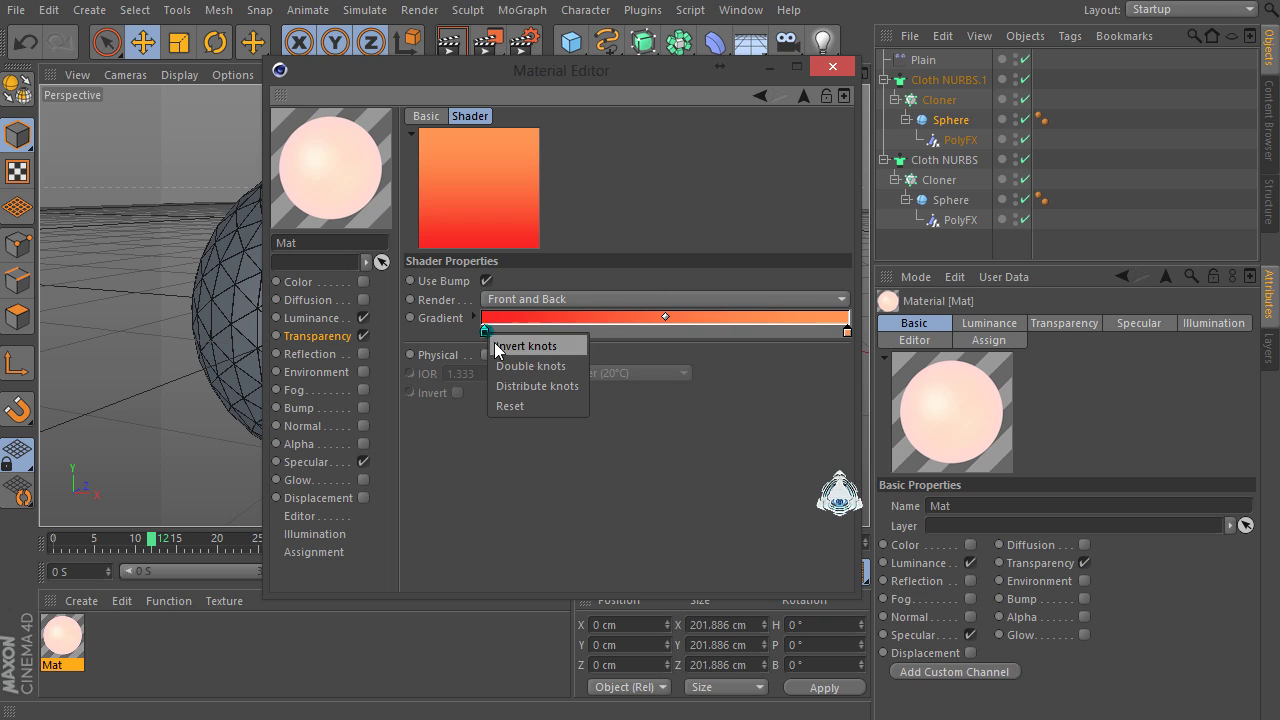
click(498, 345)
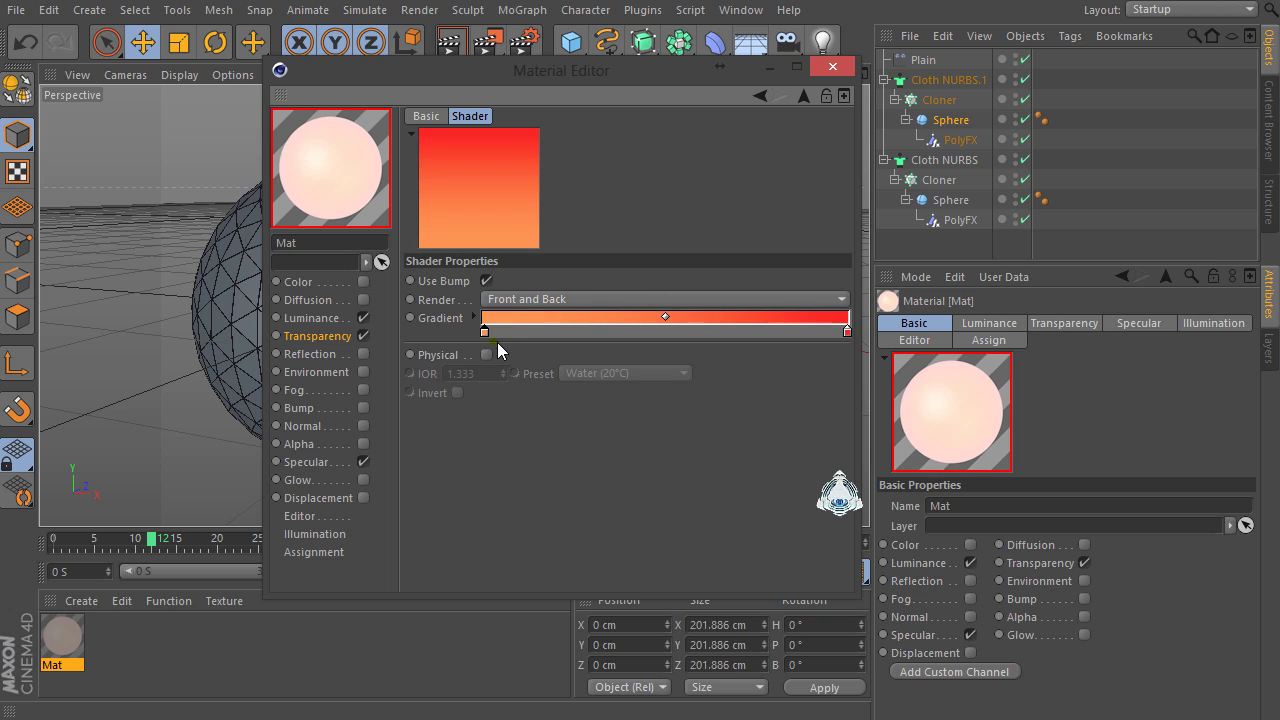
Add a second Fresnel shader to the Layer shader and invert its black-and-white gradient.
click(797, 92)
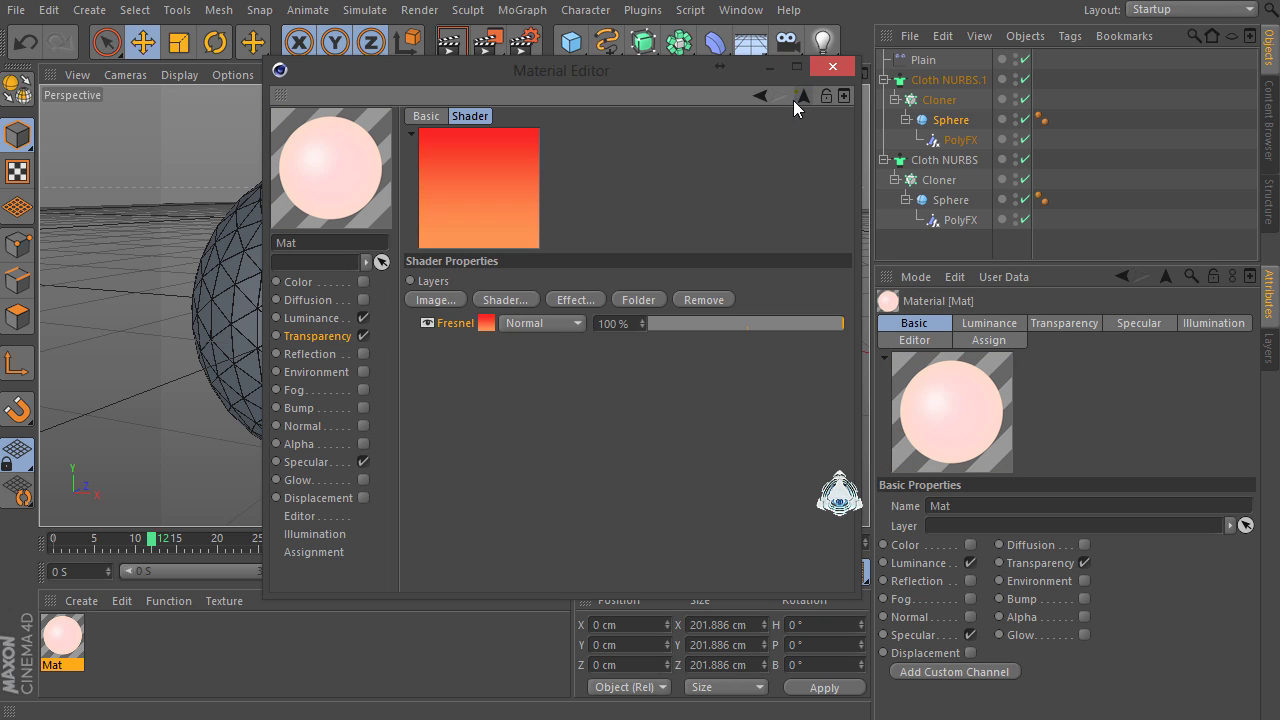
click(503, 305)
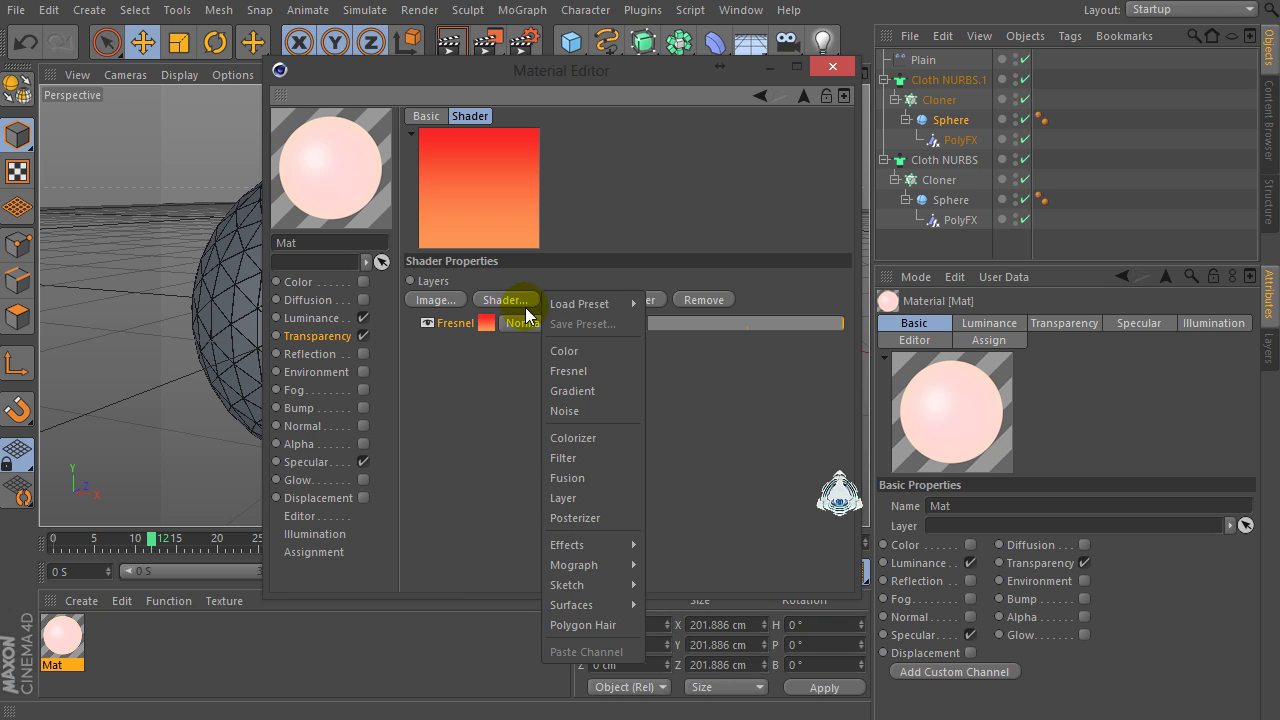
click(569, 370)
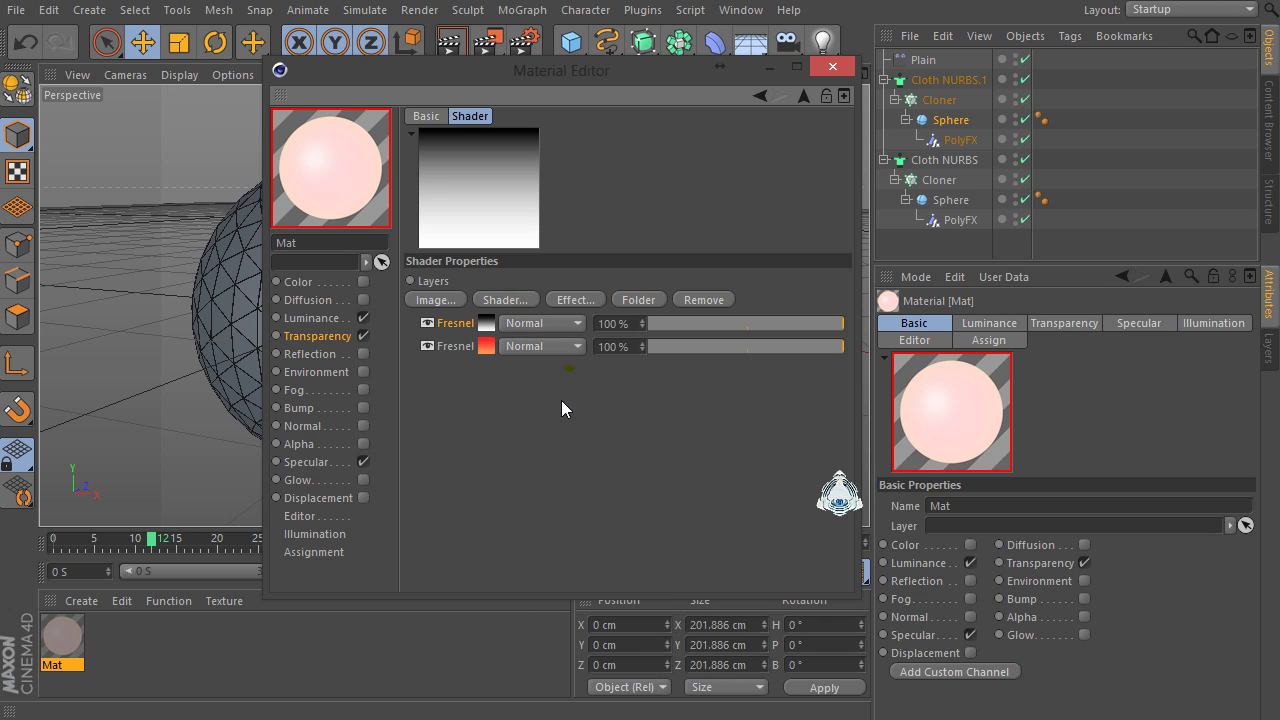
click(487, 323)
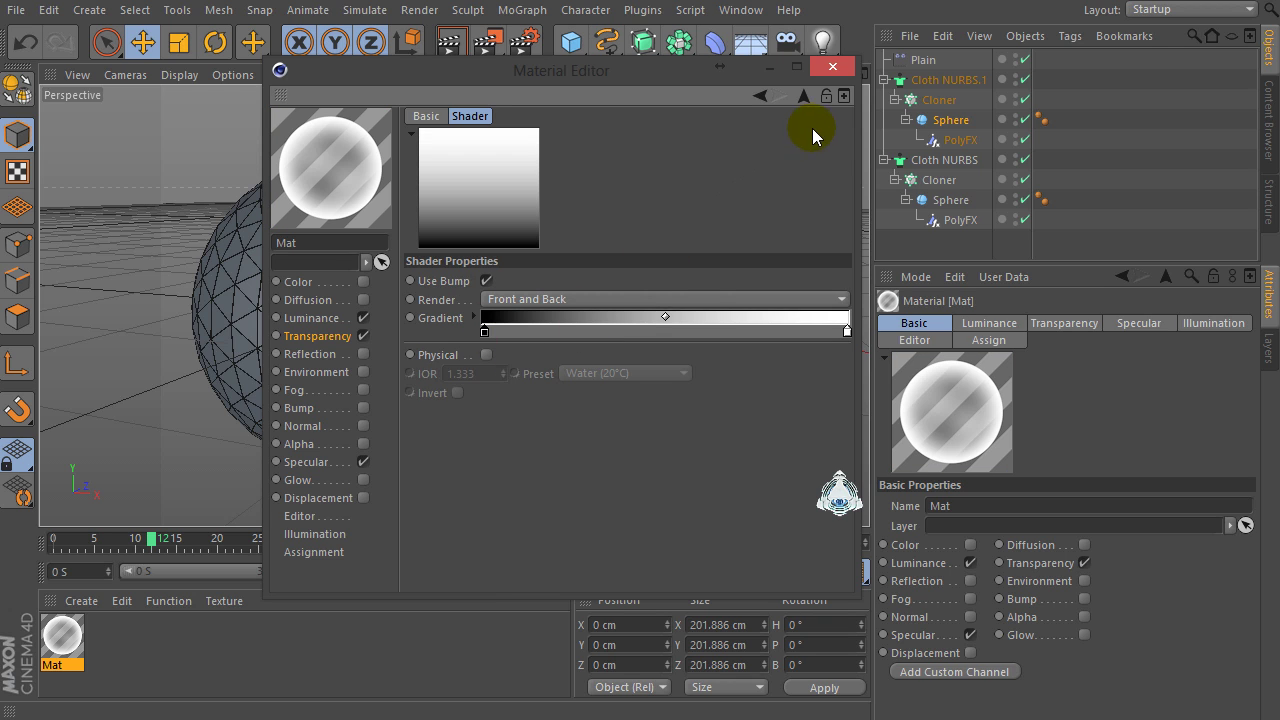
click(803, 97)
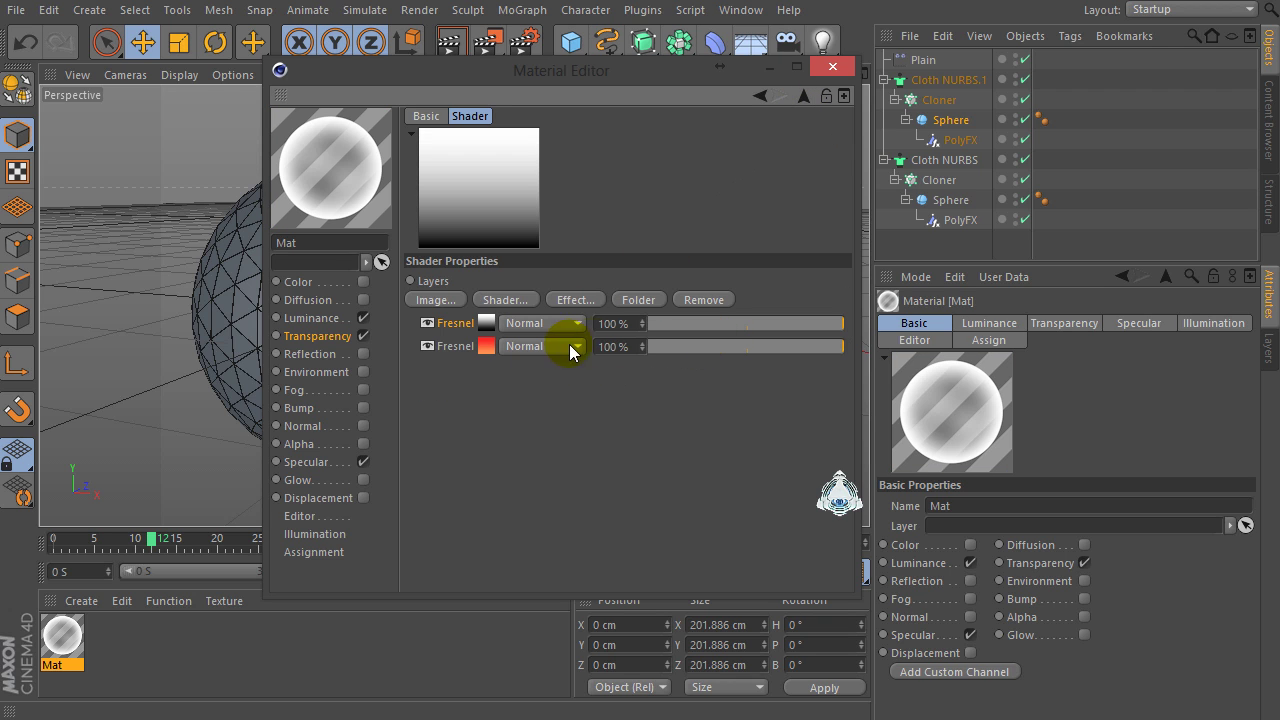
Lower the opacity of the black-and-white Fresnel layer to 57 %.
click(718, 321)
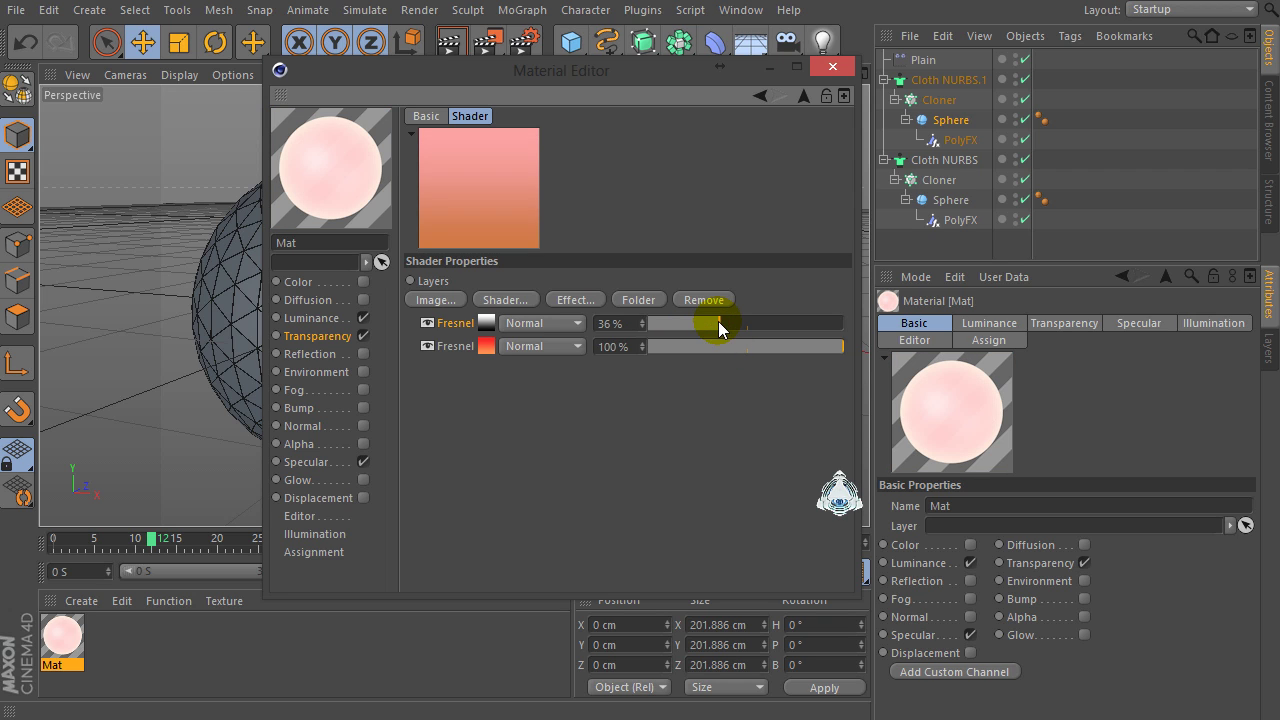
click(760, 321)
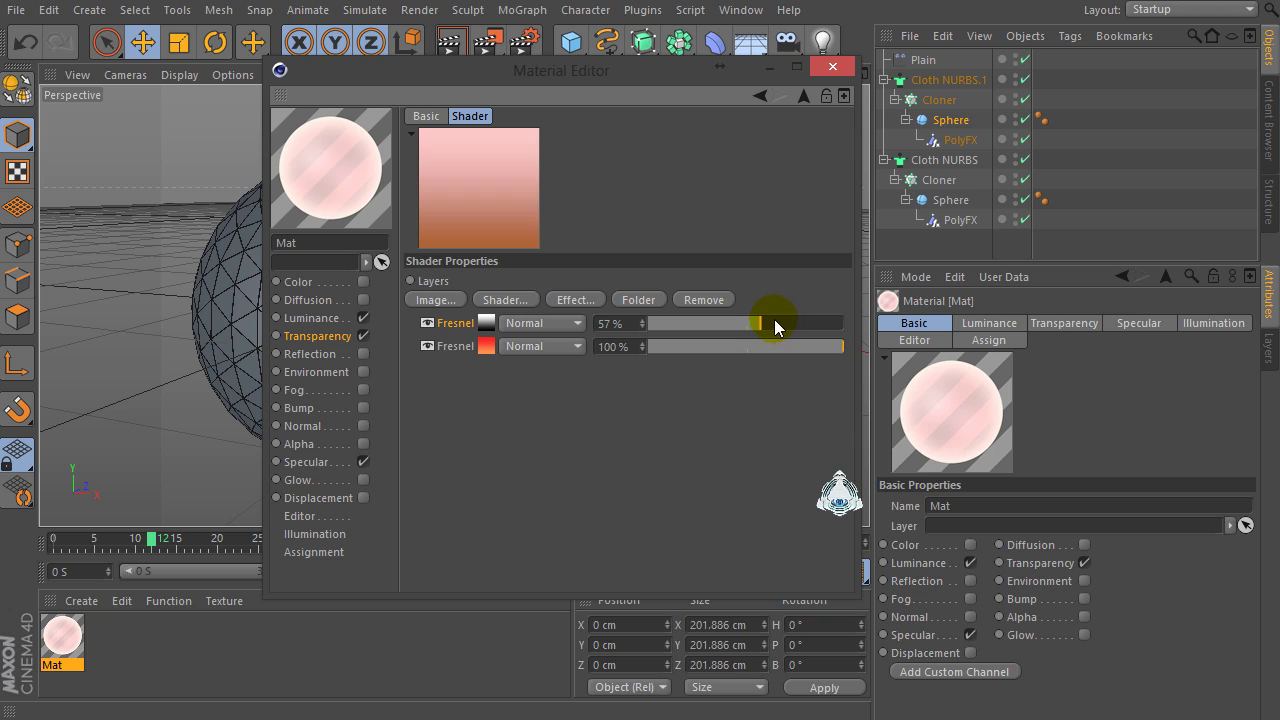
drag(694, 351, 862, 358)
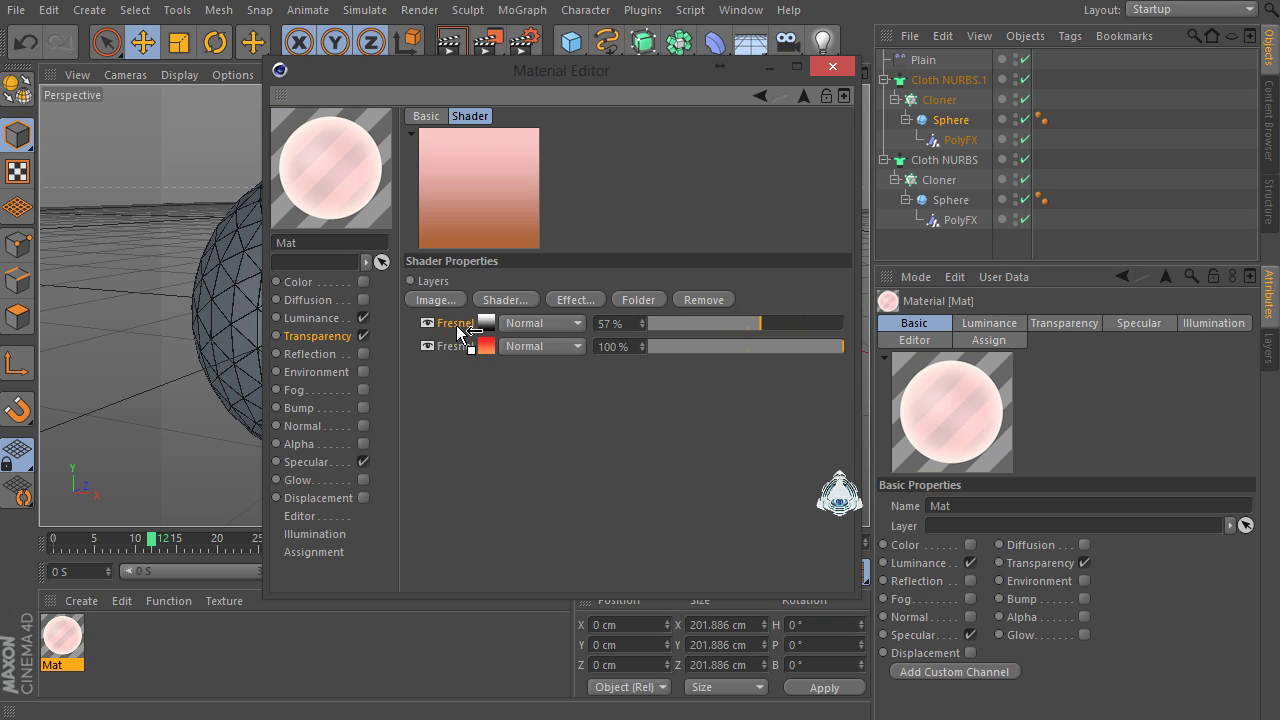
Move the red-orange Fresnel layer above the black-and-white one, keeping it at 100 % and setting the black-and-white layer to 30 %.
drag(460, 332, 455, 322)
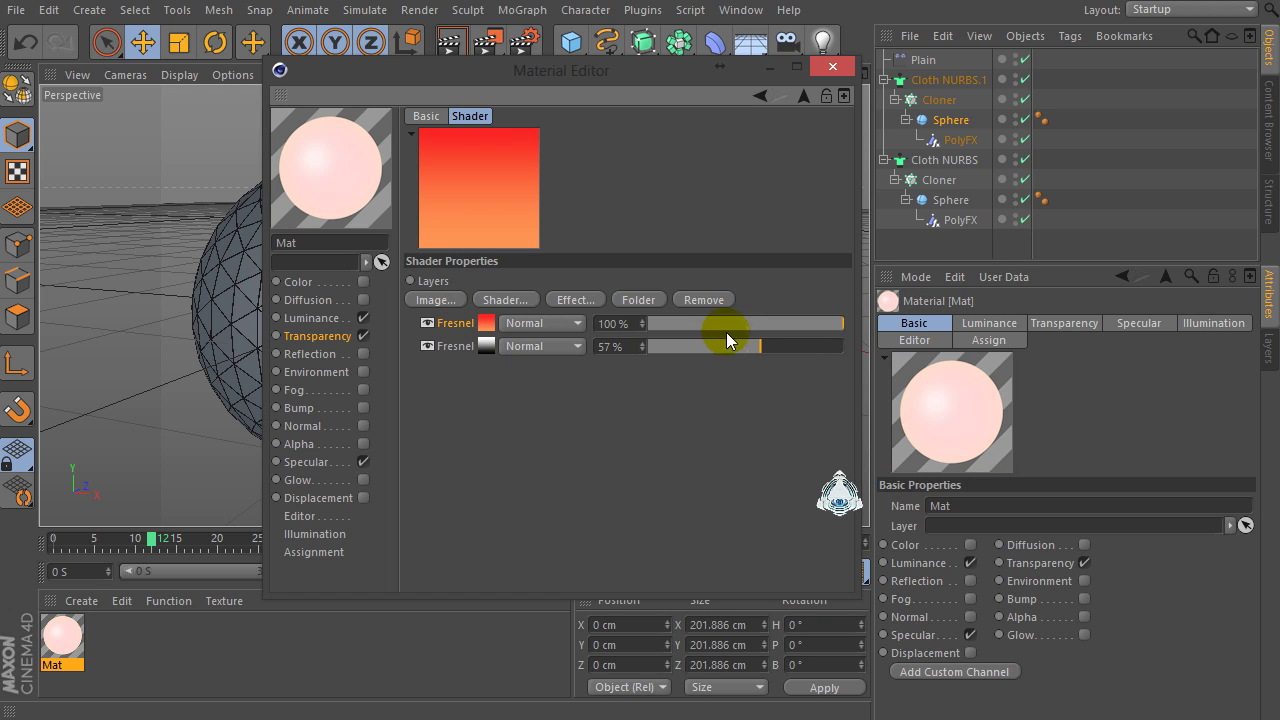
drag(715, 349, 707, 349)
click(760, 325)
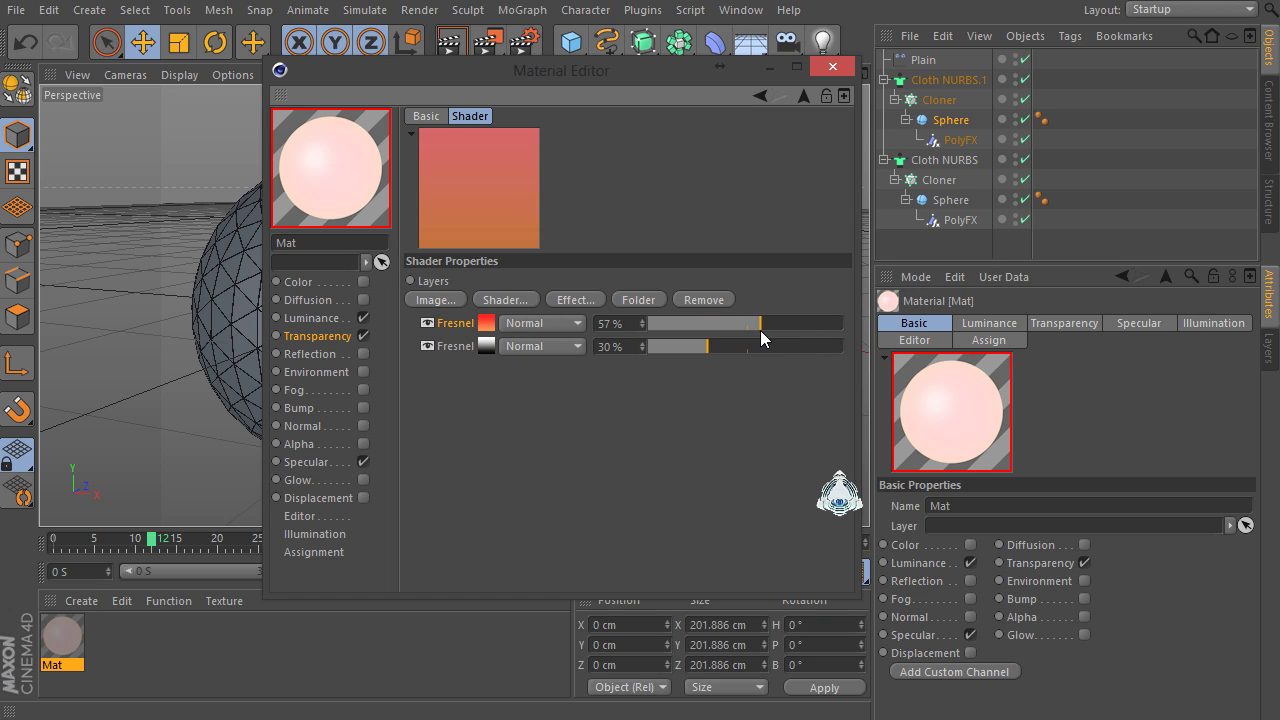
click(835, 322)
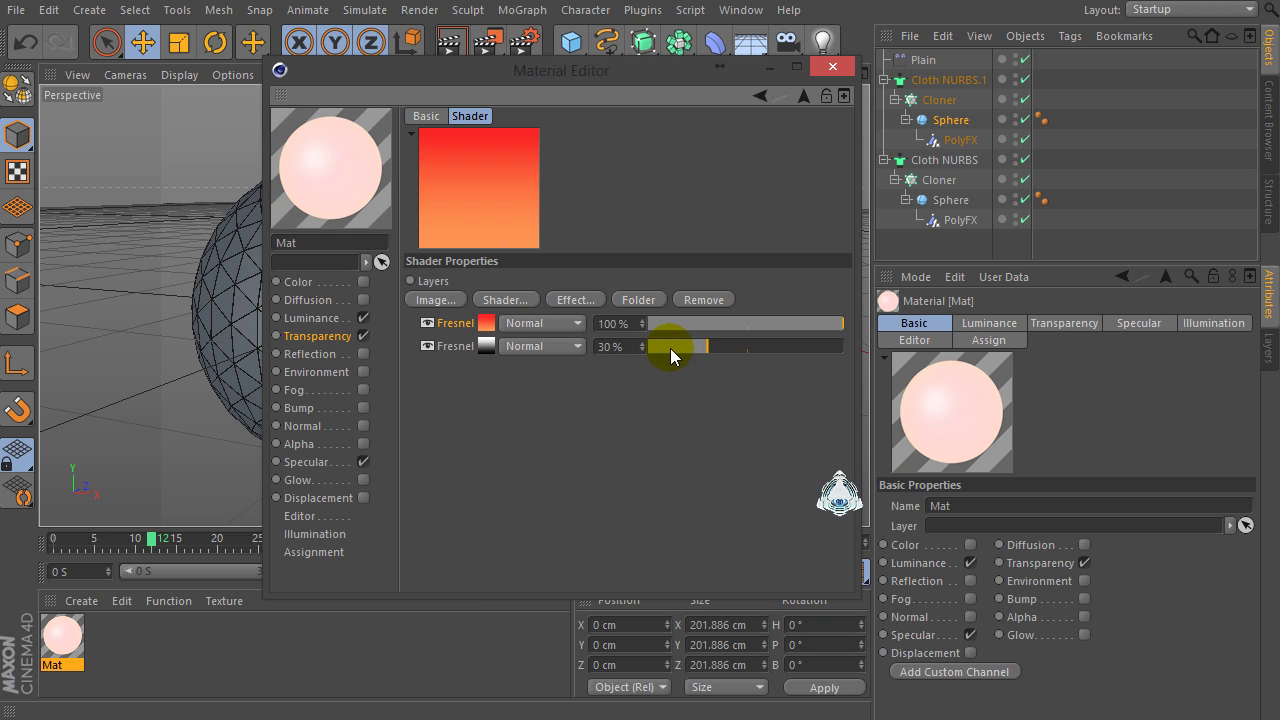
Enable Additive for the material's Transparency and turn on the Reflection channel, trying out its Additive option.
click(335, 337)
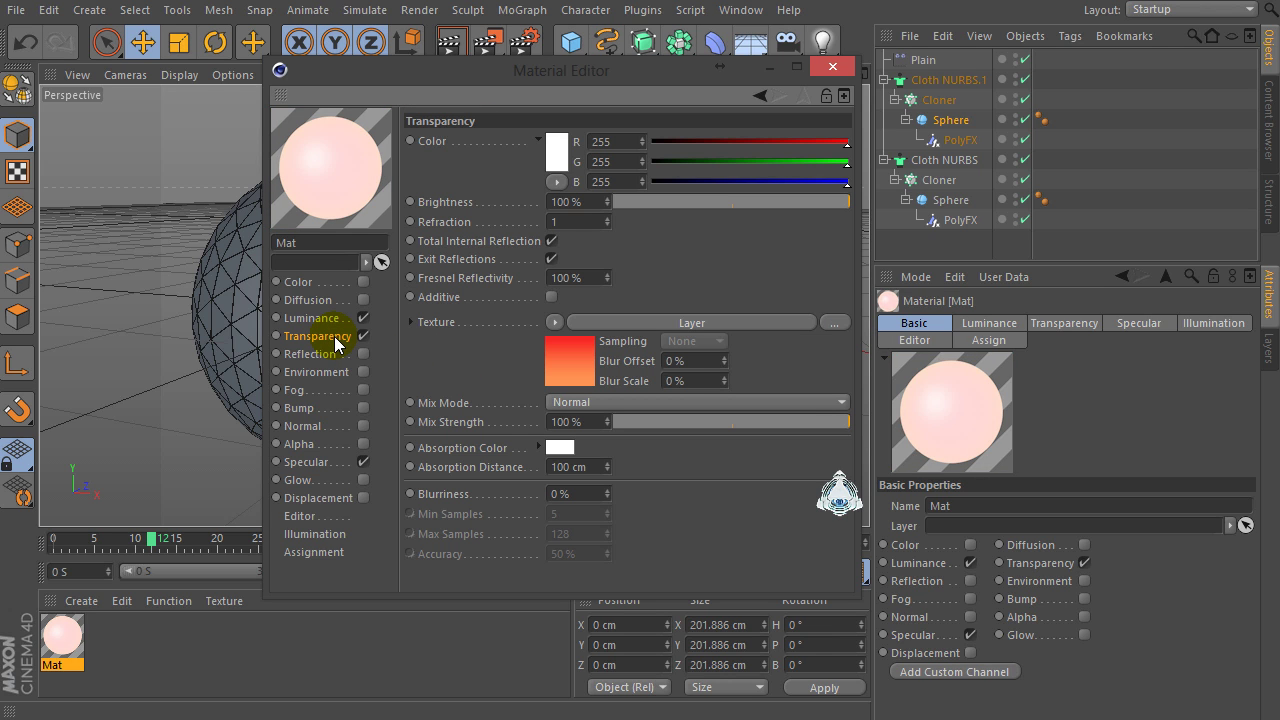
click(550, 297)
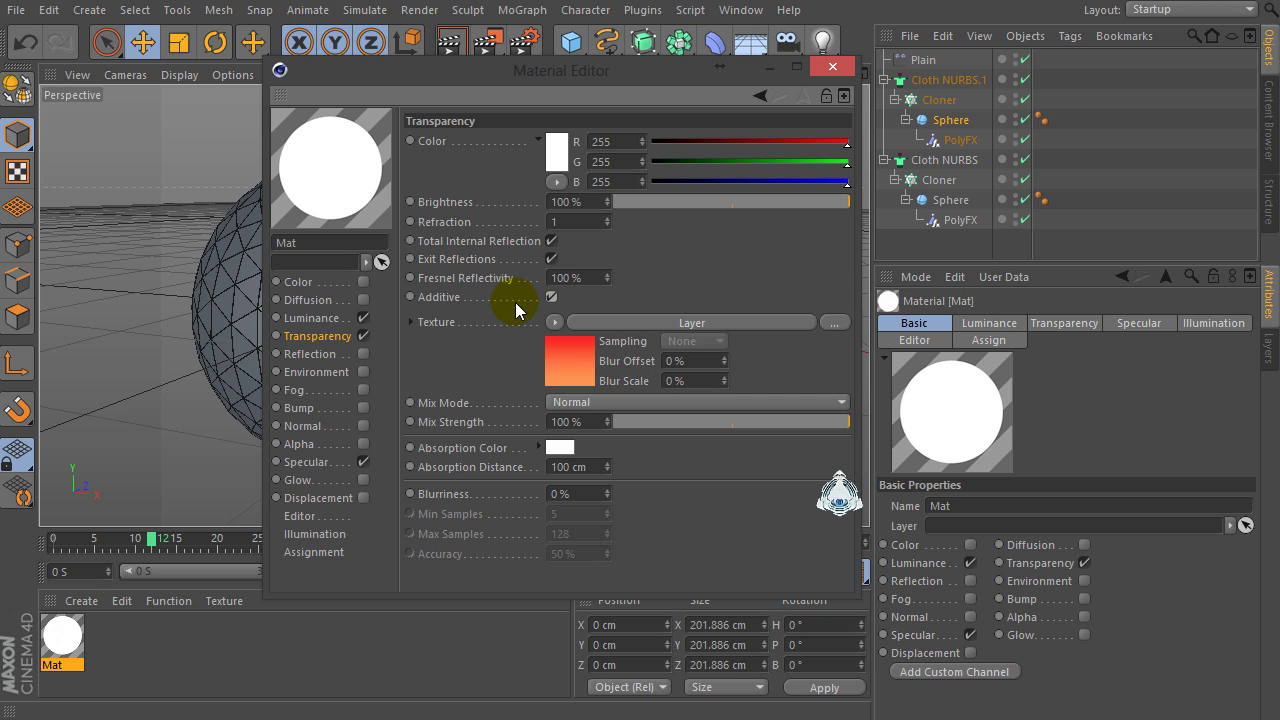
click(364, 353)
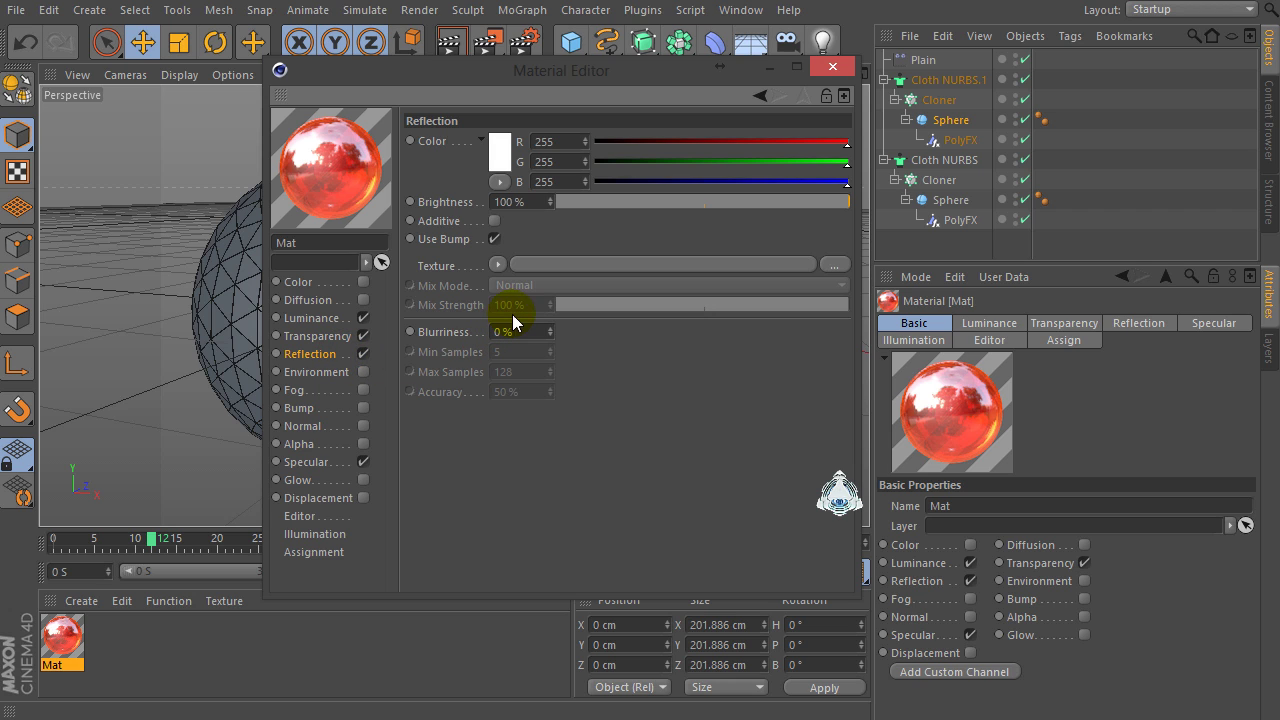
click(493, 224)
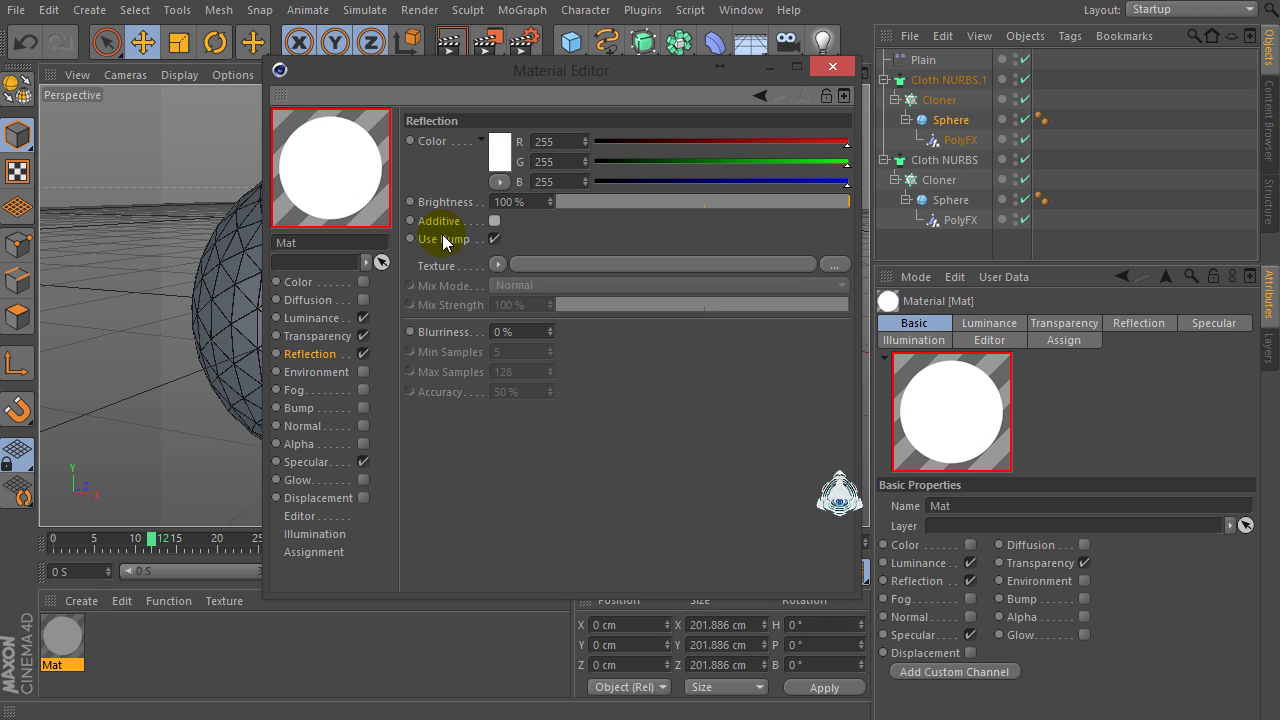
Review the Transparency channel's Fresnel layers and the Luminance settings, and close the Material Editor.
click(348, 337)
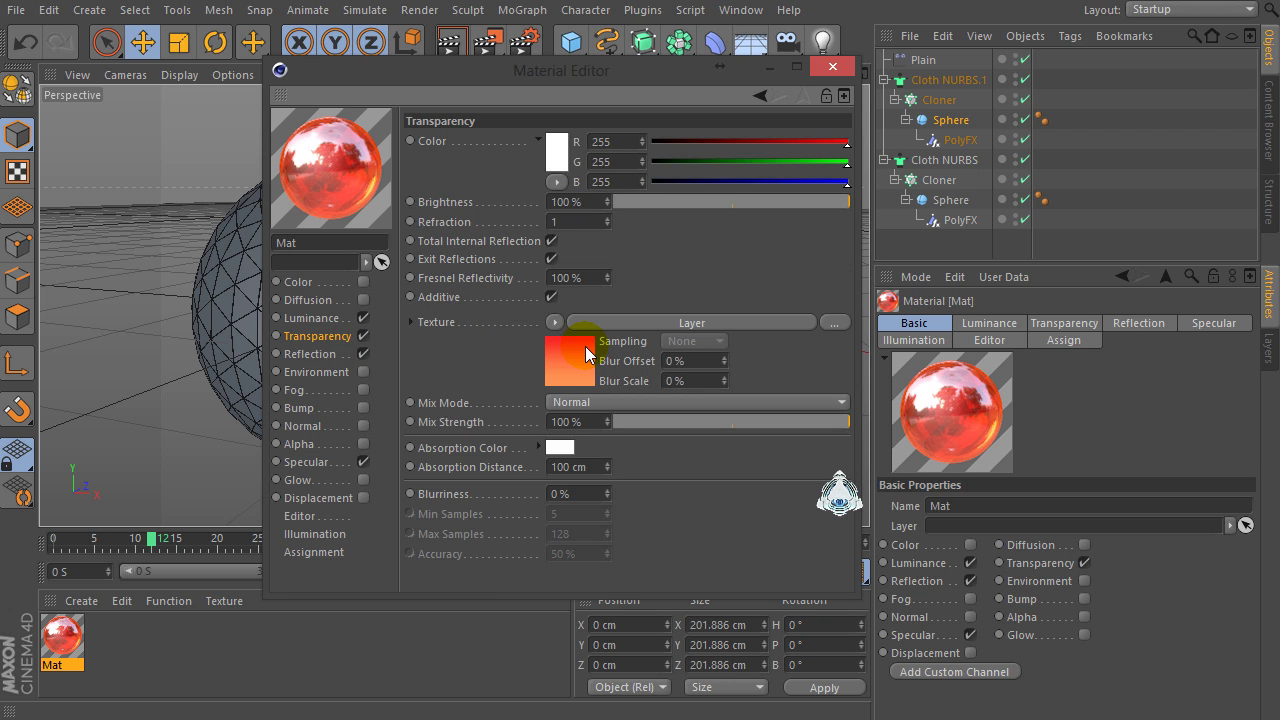
click(572, 355)
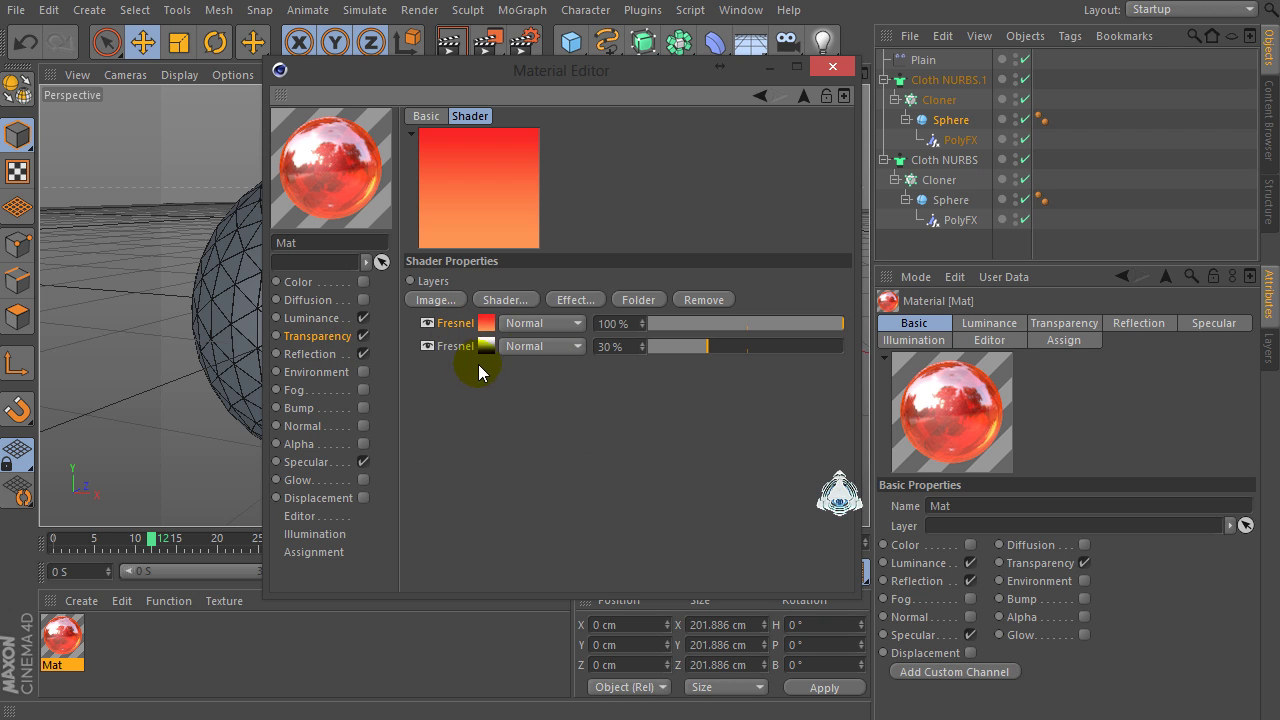
click(333, 320)
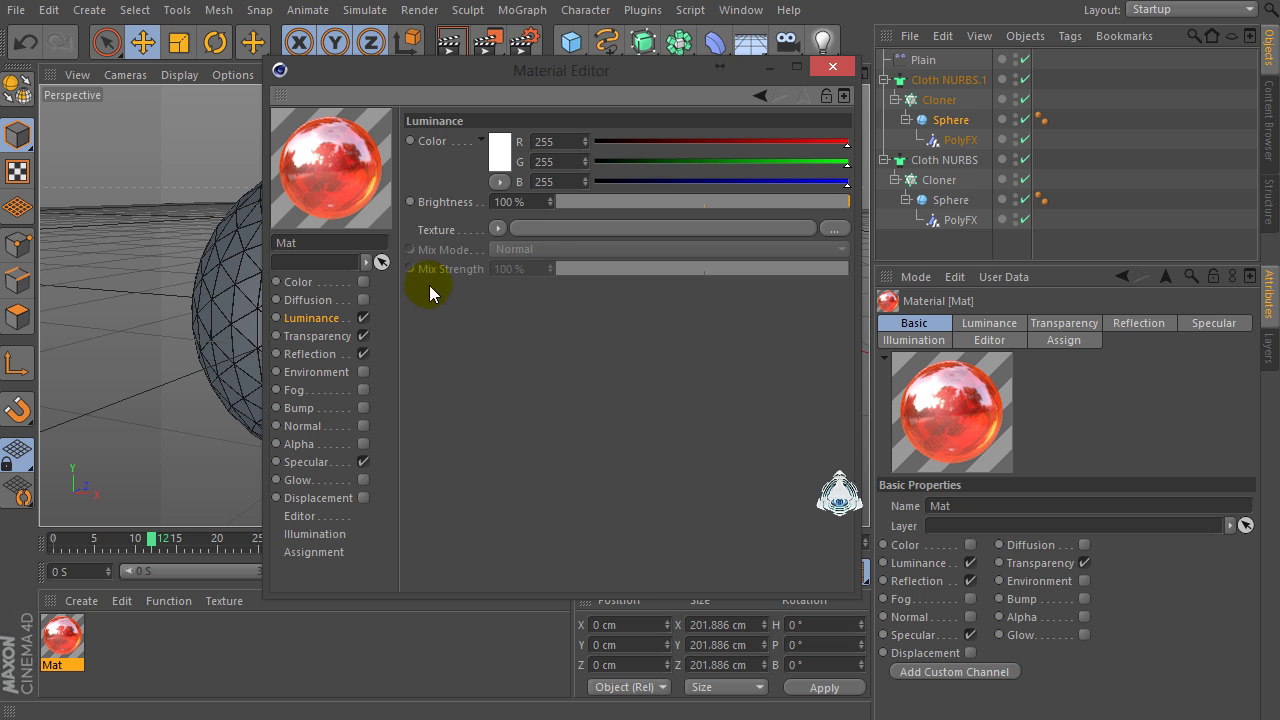
click(832, 67)
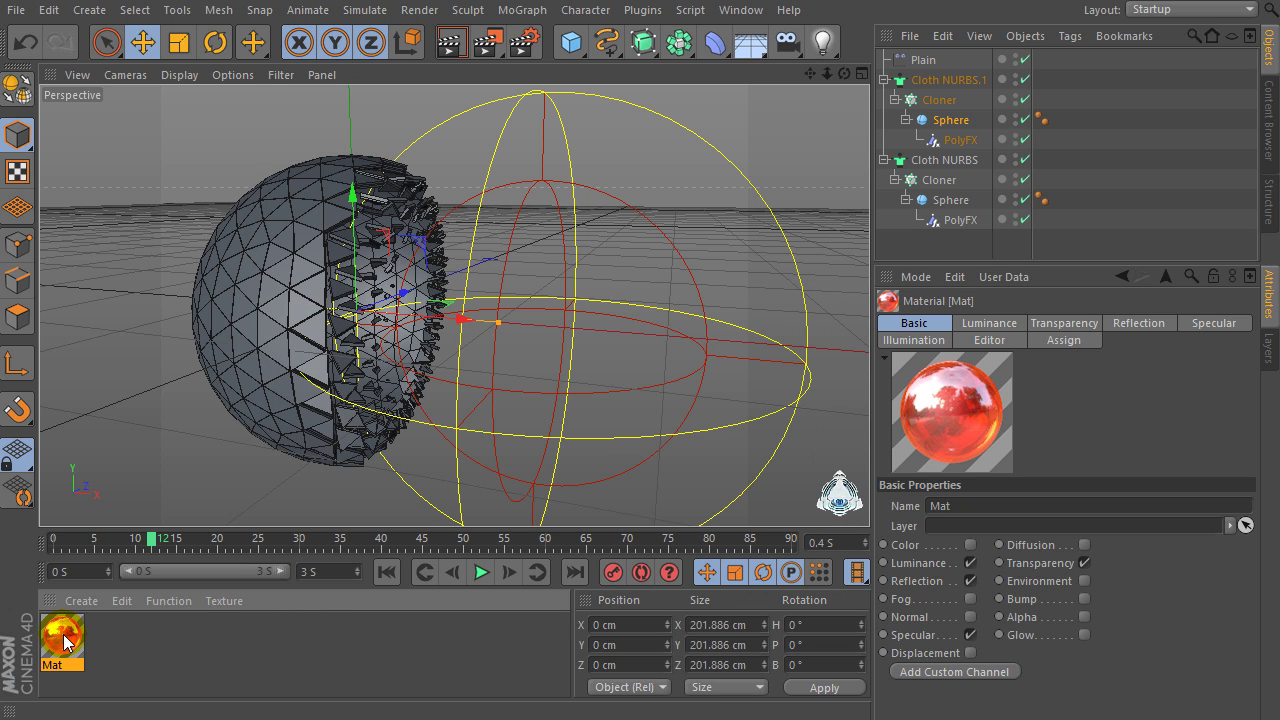
Apply the Mat material to the Cloth NURBS object that holds the 100 cm Sphere.
click(943, 203)
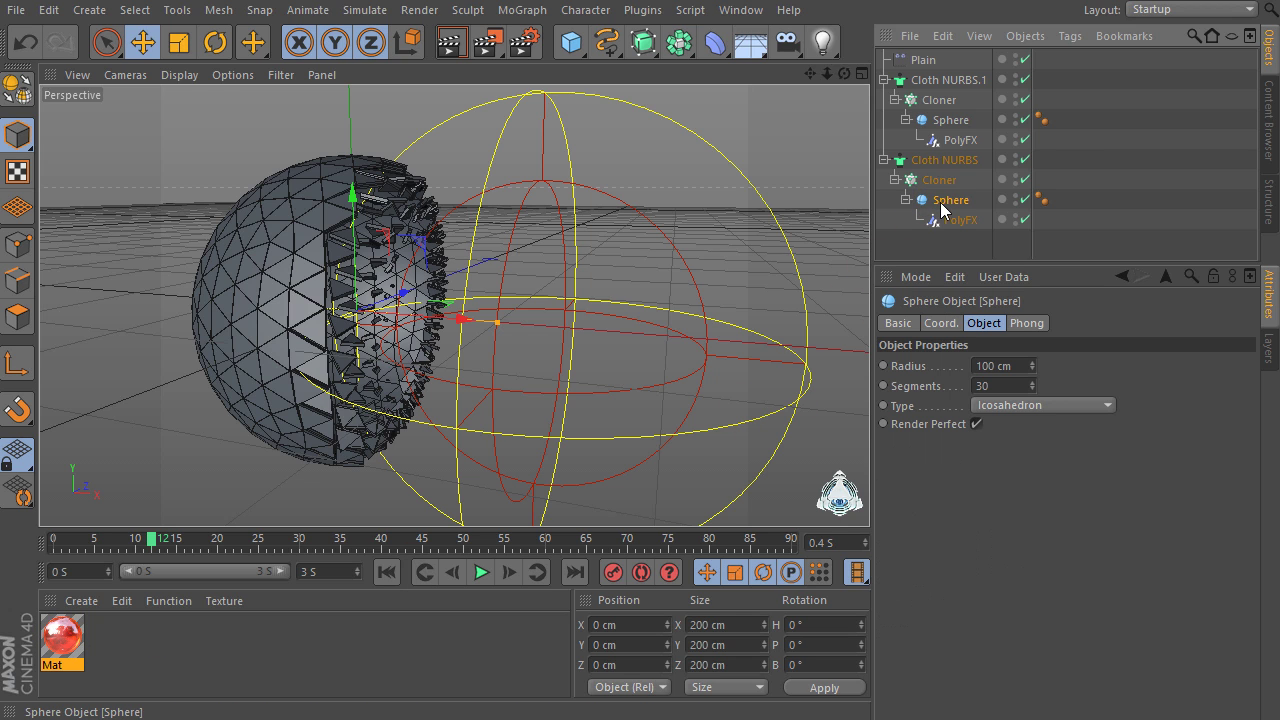
click(950, 120)
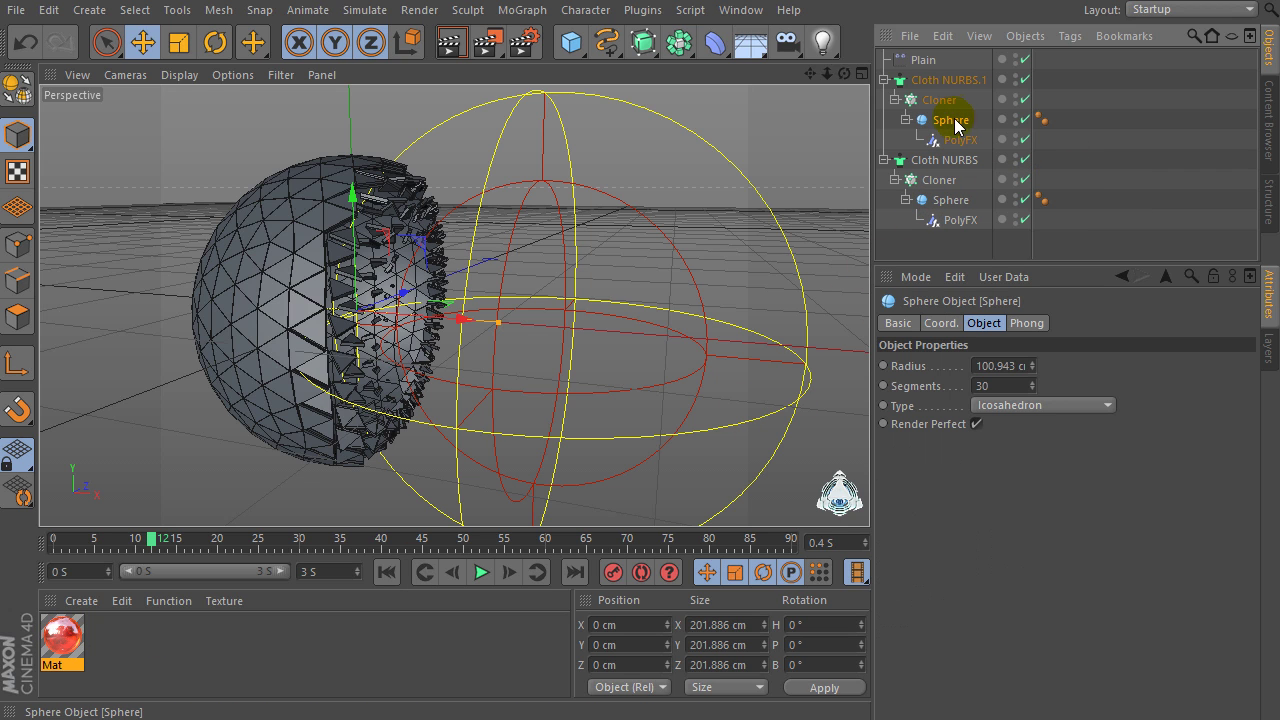
click(945, 201)
drag(68, 636, 955, 160)
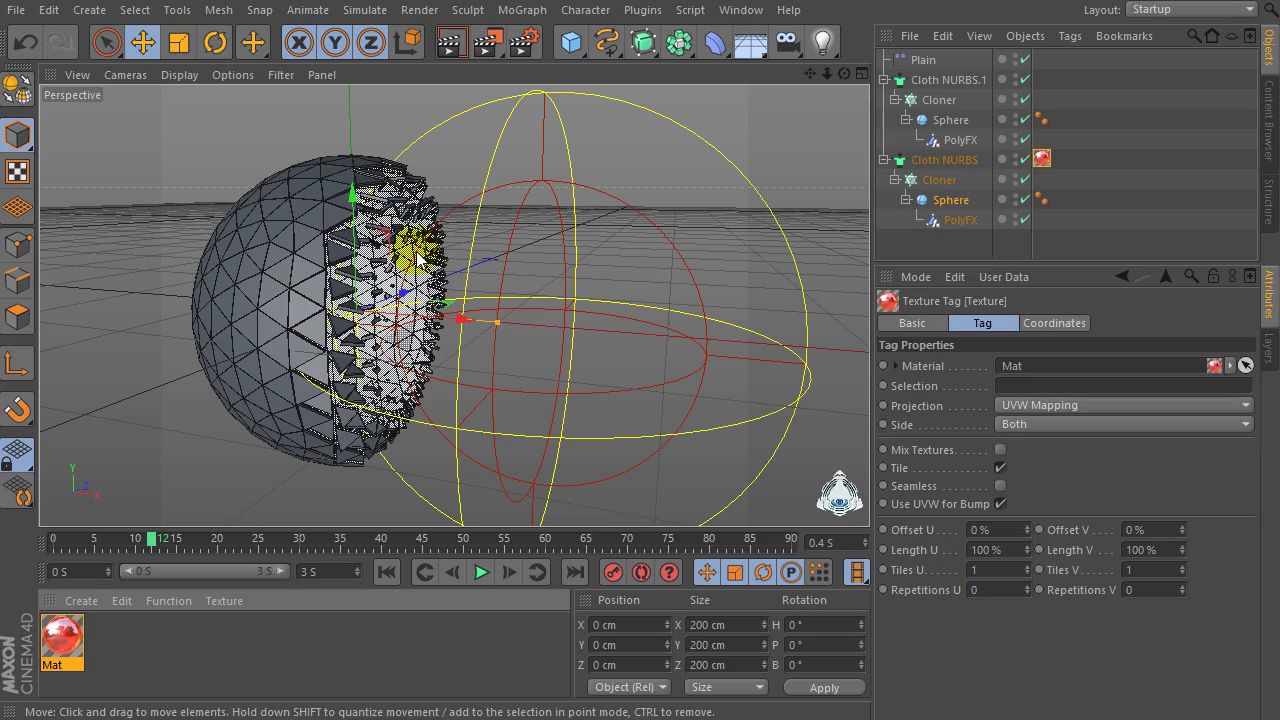
Render a region across the broken side of the sphere to preview the material.
scroll(400, 270, up, 5)
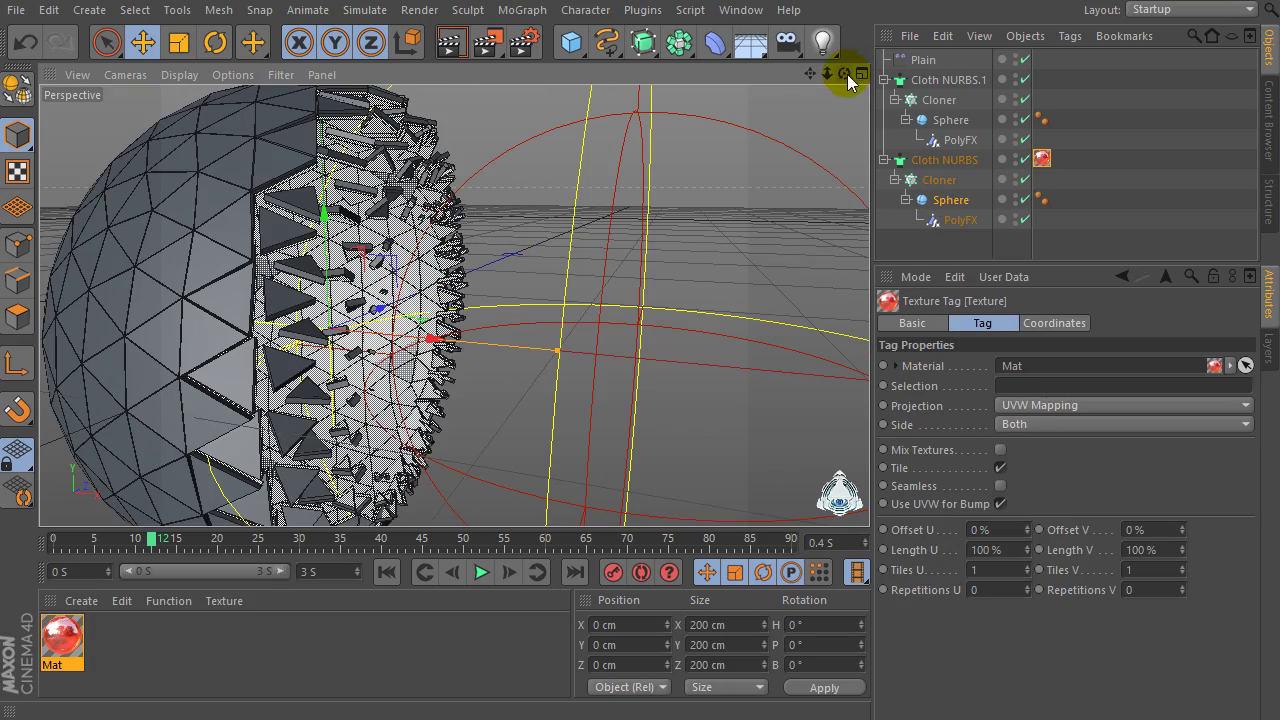
drag(849, 71, 832, 78)
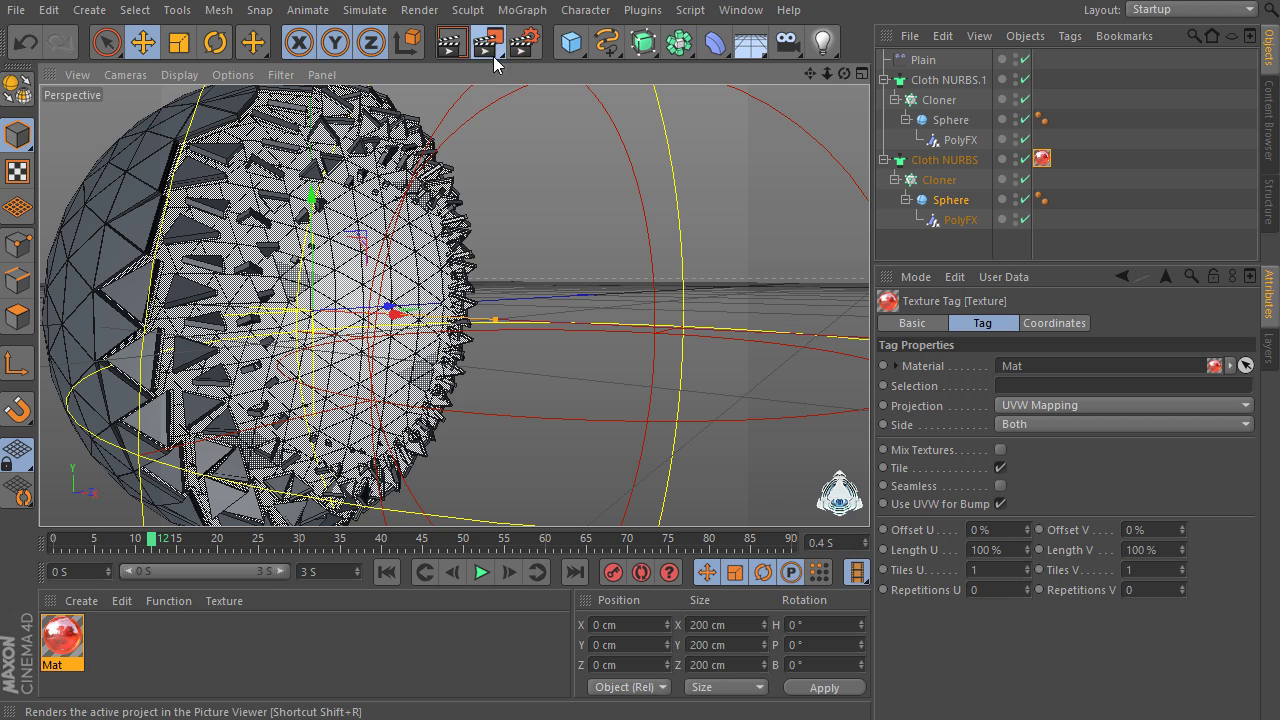
drag(487, 42, 562, 80)
click(562, 80)
drag(330, 237, 470, 404)
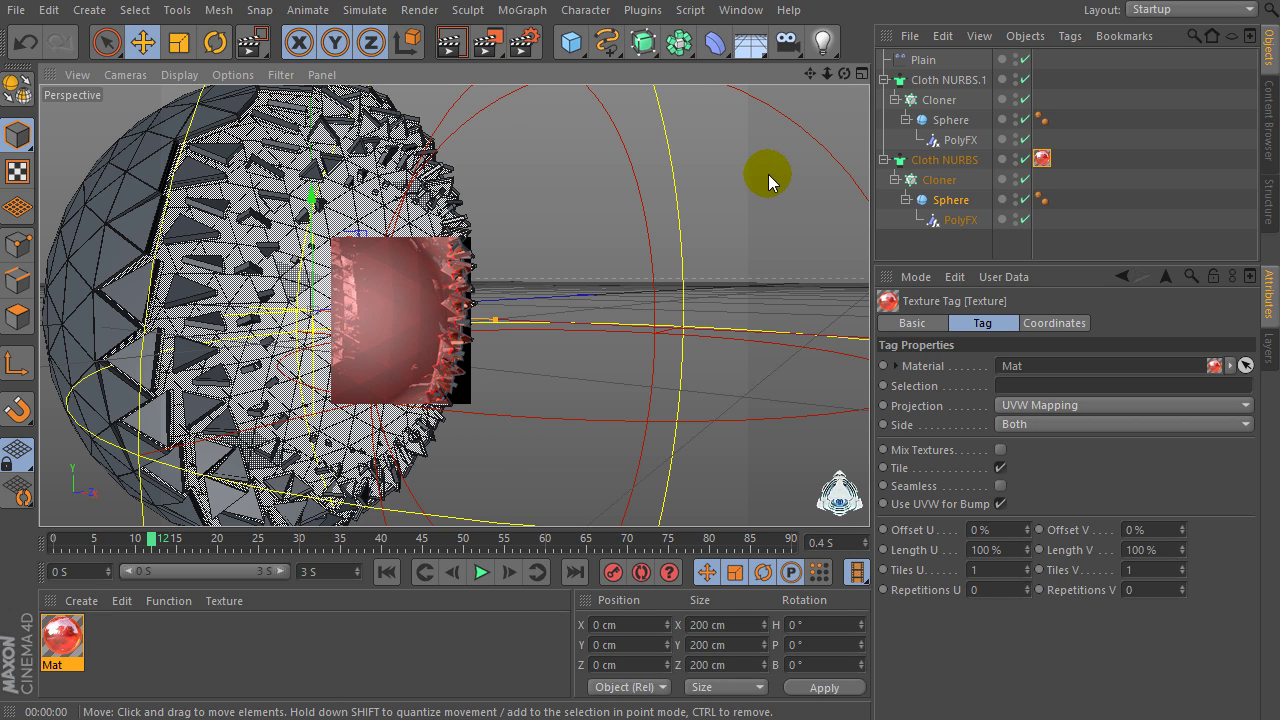
mouse_move(828, 74)
mouse_down()
mouse_move(800, 80)
mouse_move(830, 90)
mouse_move(814, 94)
mouse_up()
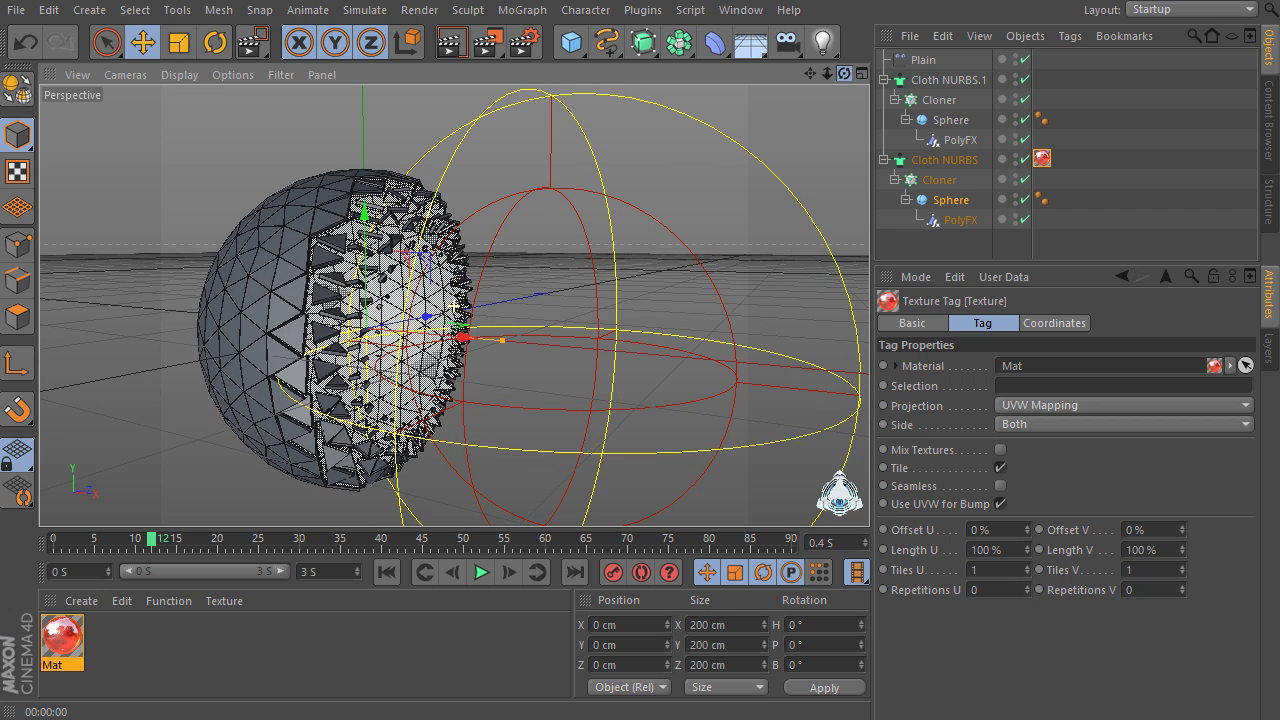
Create a second material and set its Color channel to blue, RGB 82, 148, 255.
double_click(214, 636)
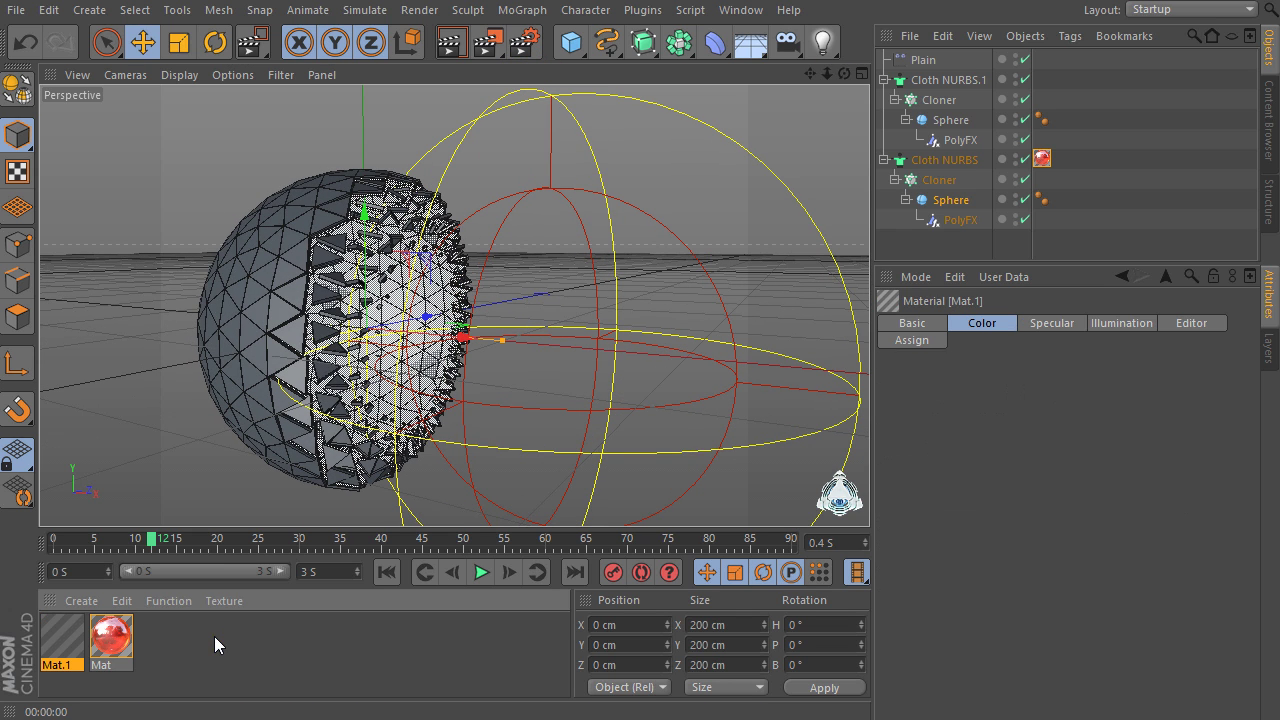
double_click(62, 636)
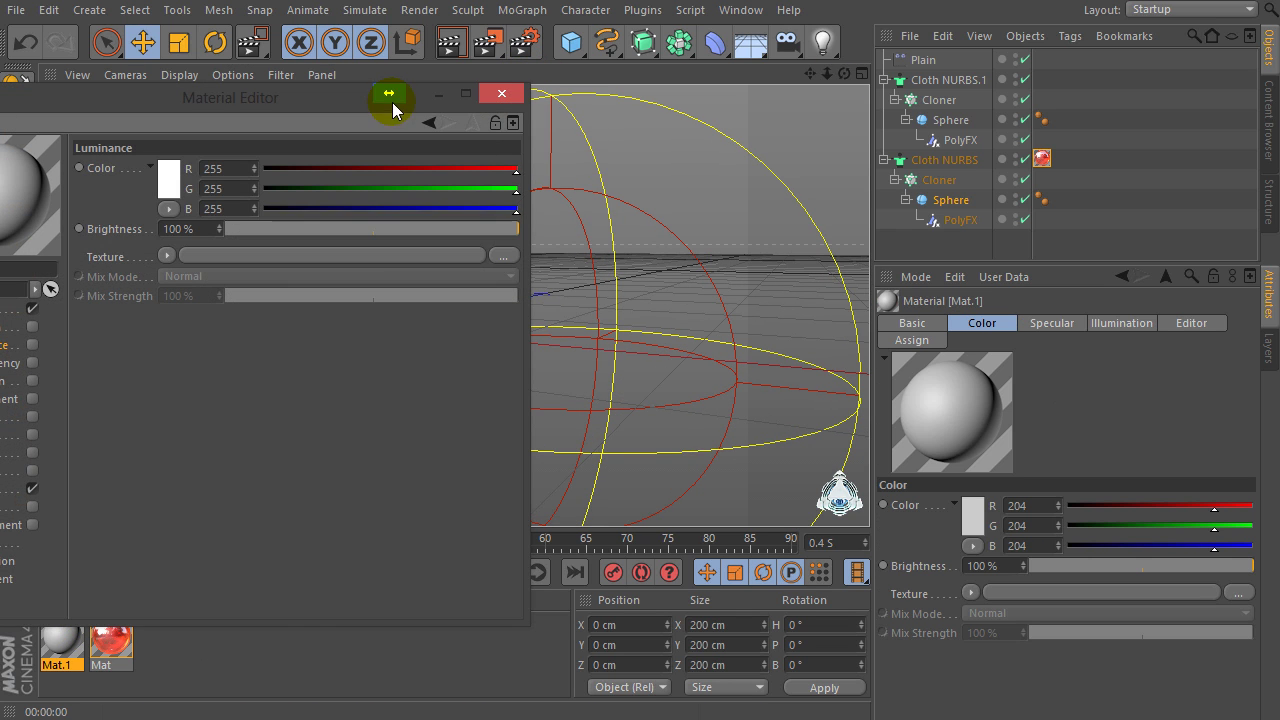
drag(327, 100, 748, 32)
click(401, 239)
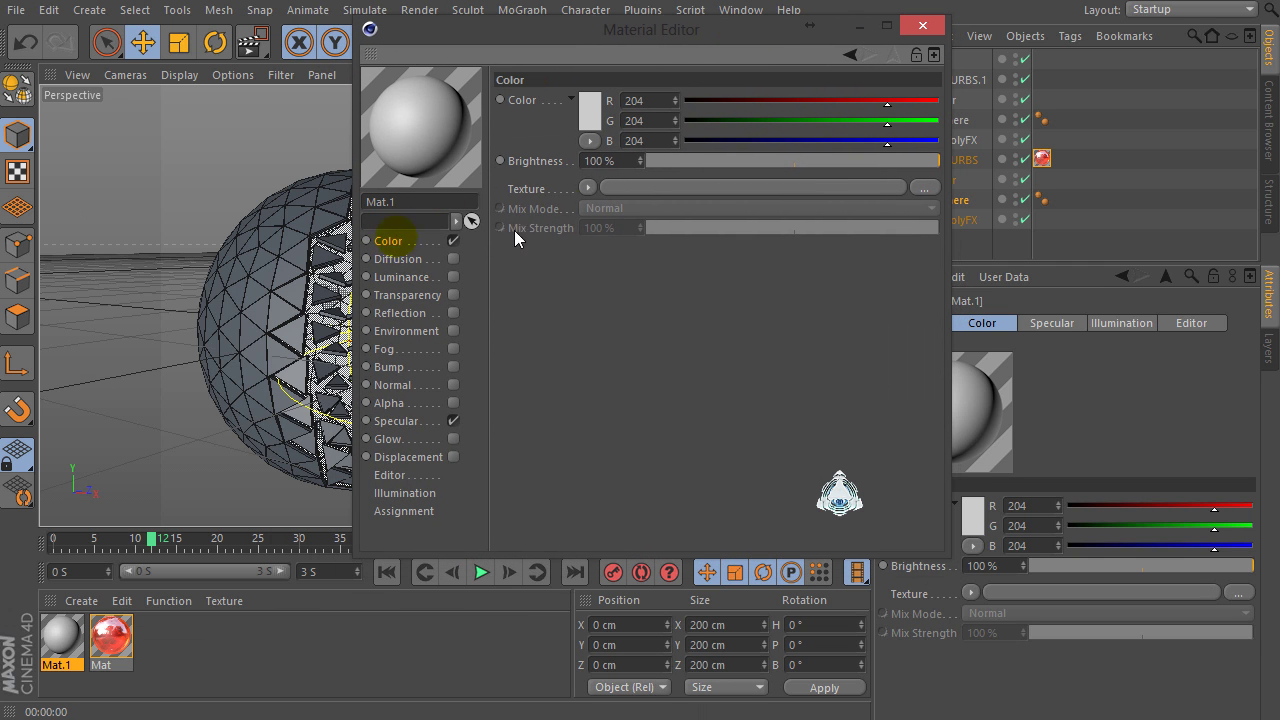
click(588, 114)
mouse_move(640, 46)
mouse_down()
mouse_move(674, 46)
mouse_move(651, 46)
mouse_up()
click(527, 76)
drag(530, 74, 564, 38)
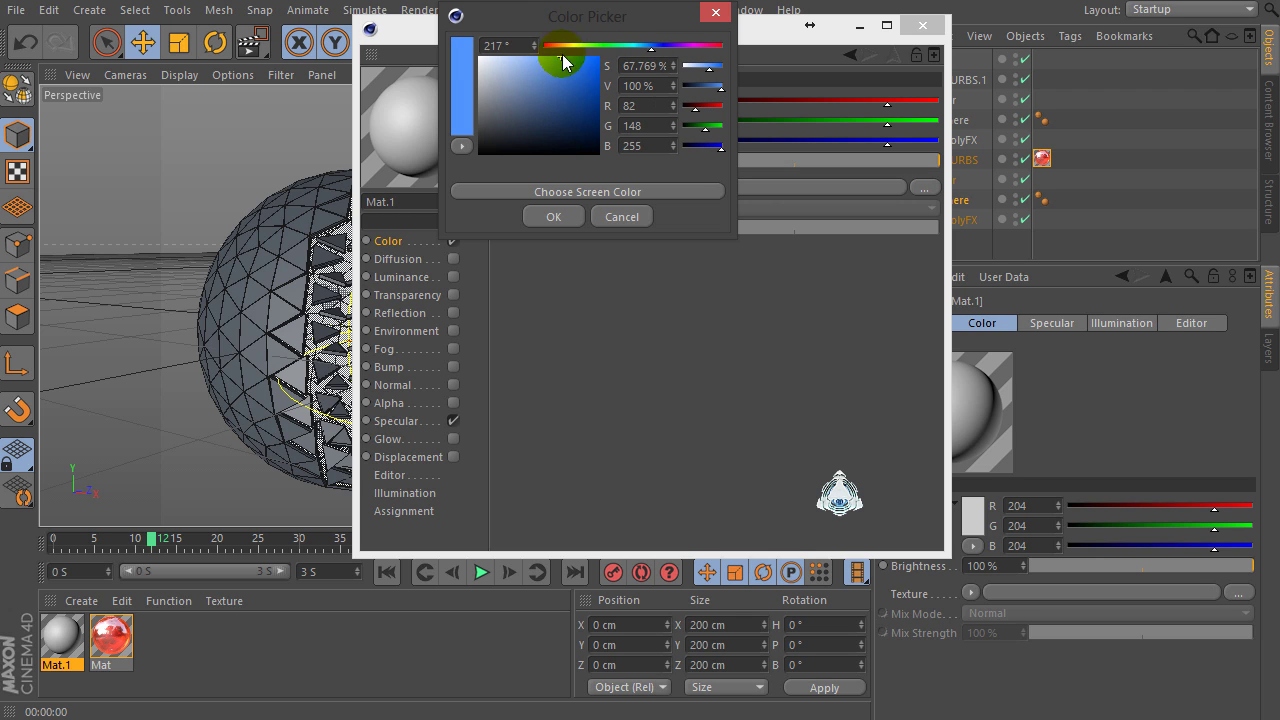
click(553, 216)
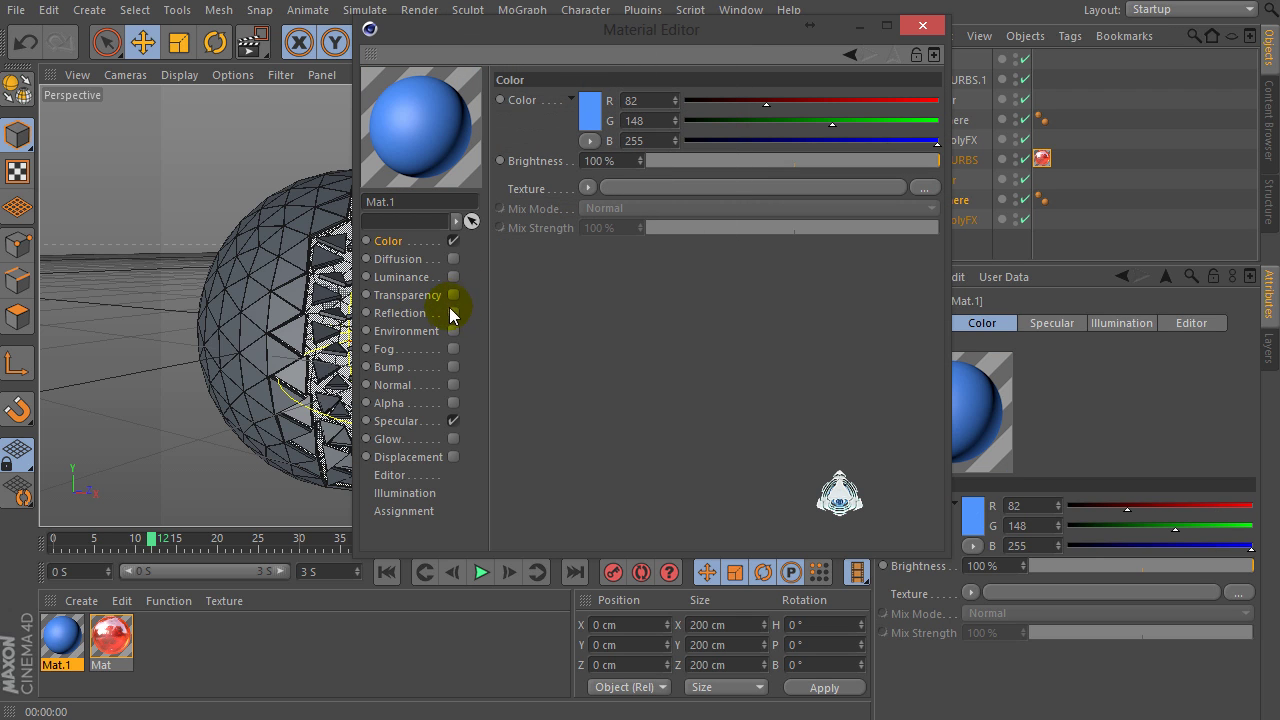
Enable the new material's Reflection channel and load a Fresnel shader as its texture.
click(452, 313)
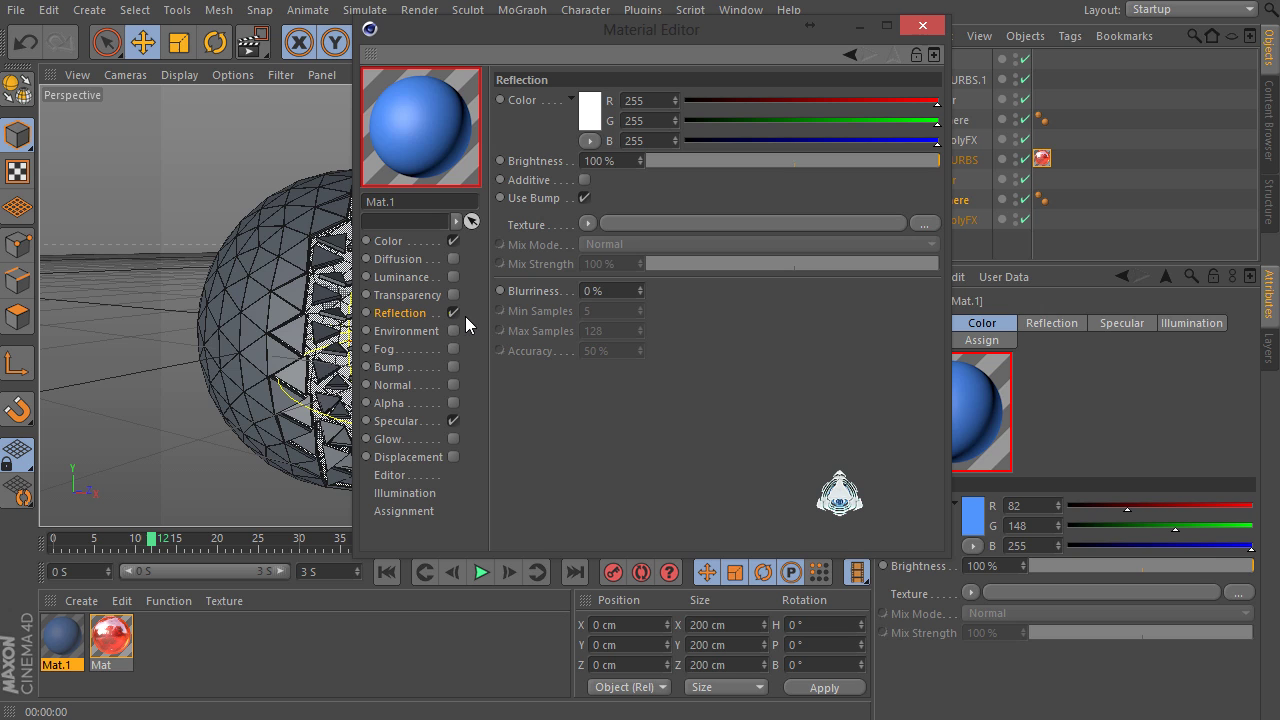
click(589, 224)
click(610, 420)
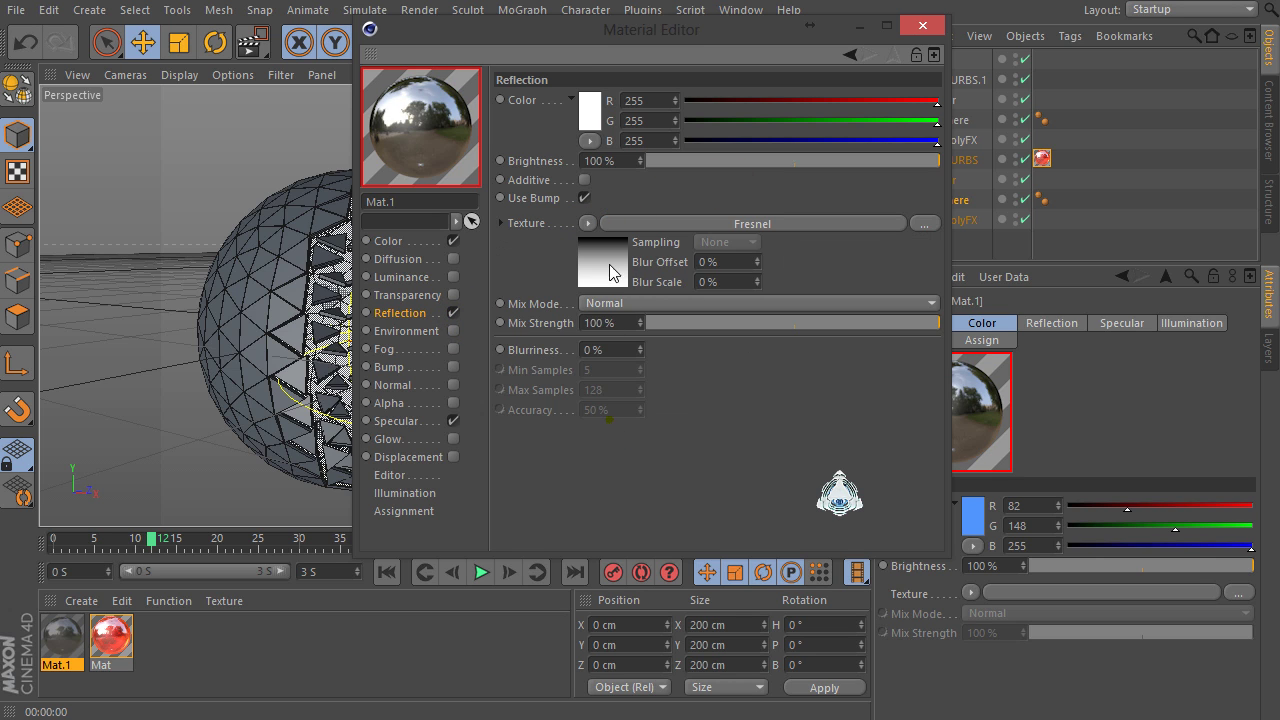
Lighten the black knot of the Reflection's Fresnel gradient to grey, RGB 174, 174, 174, and return to the Reflection channel.
click(609, 264)
right_click(574, 290)
click(576, 298)
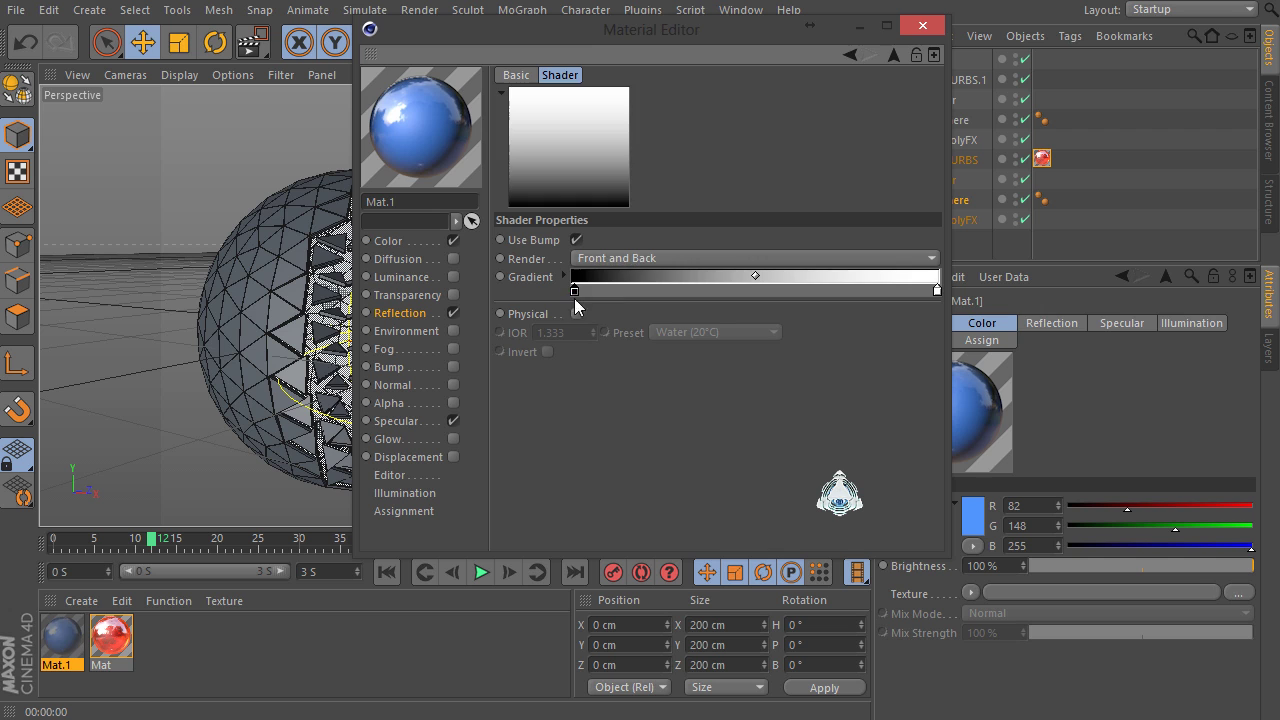
double_click(574, 290)
drag(490, 250, 454, 256)
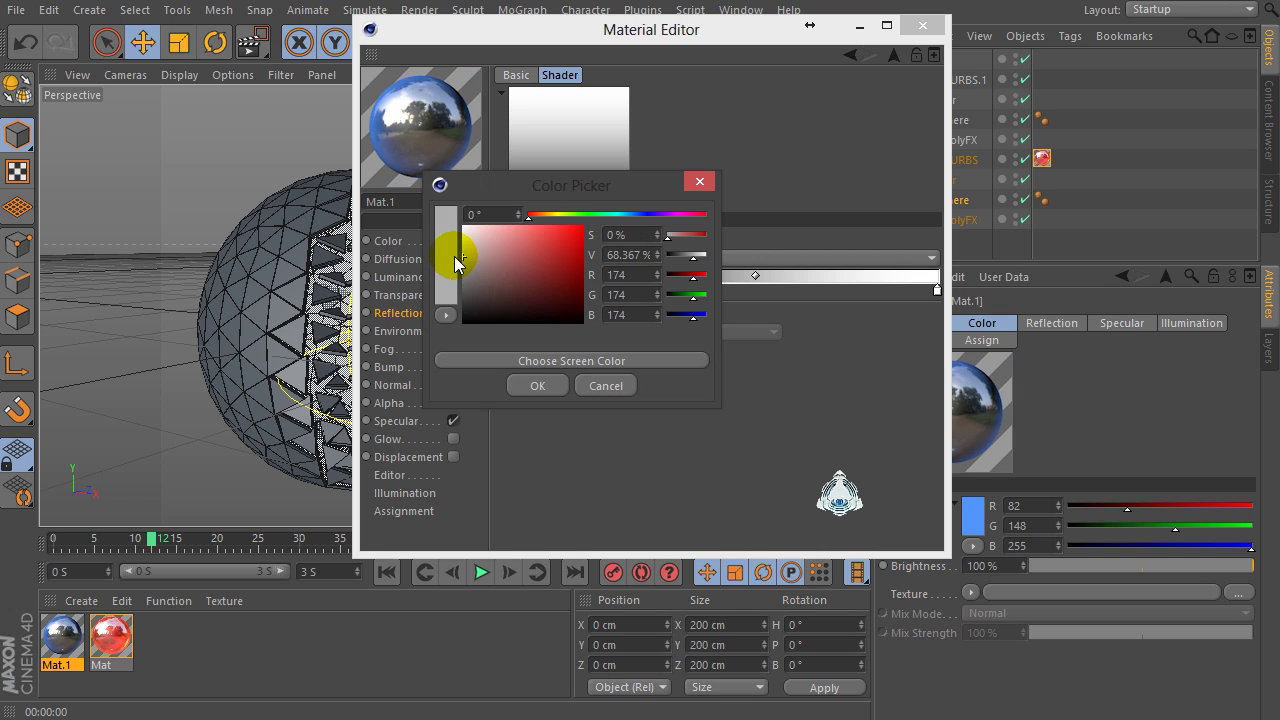
click(540, 385)
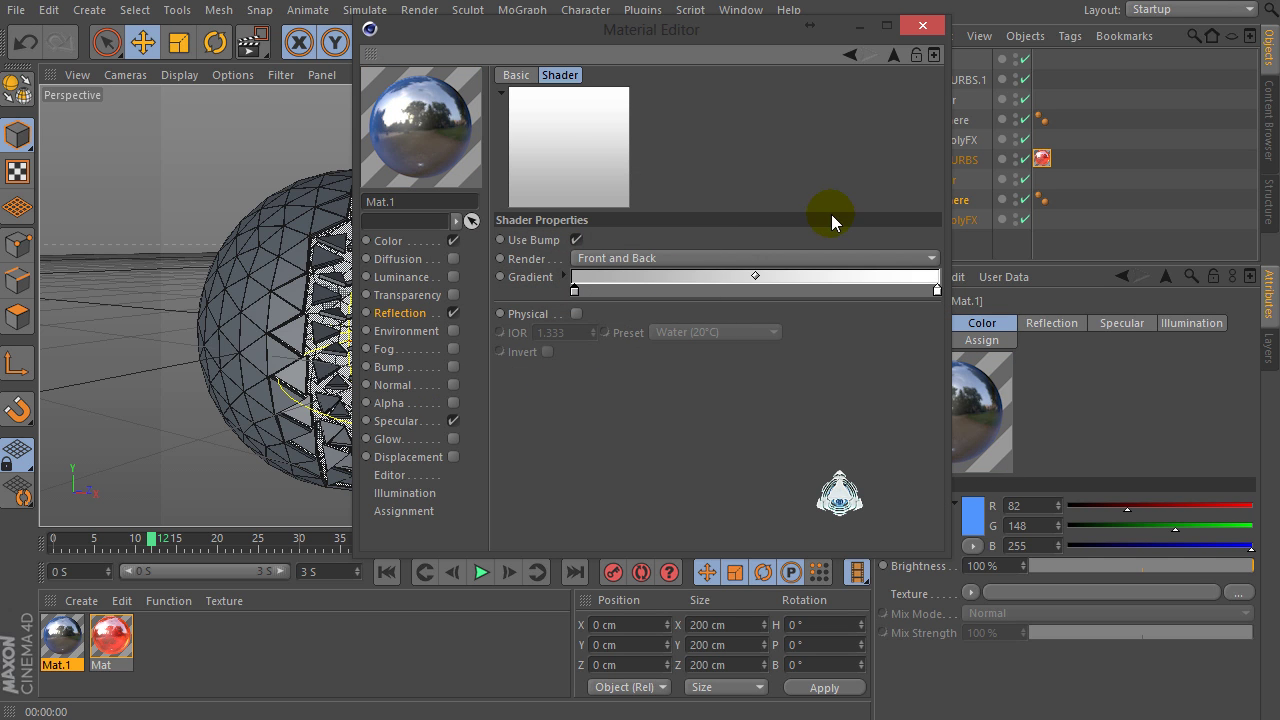
click(893, 55)
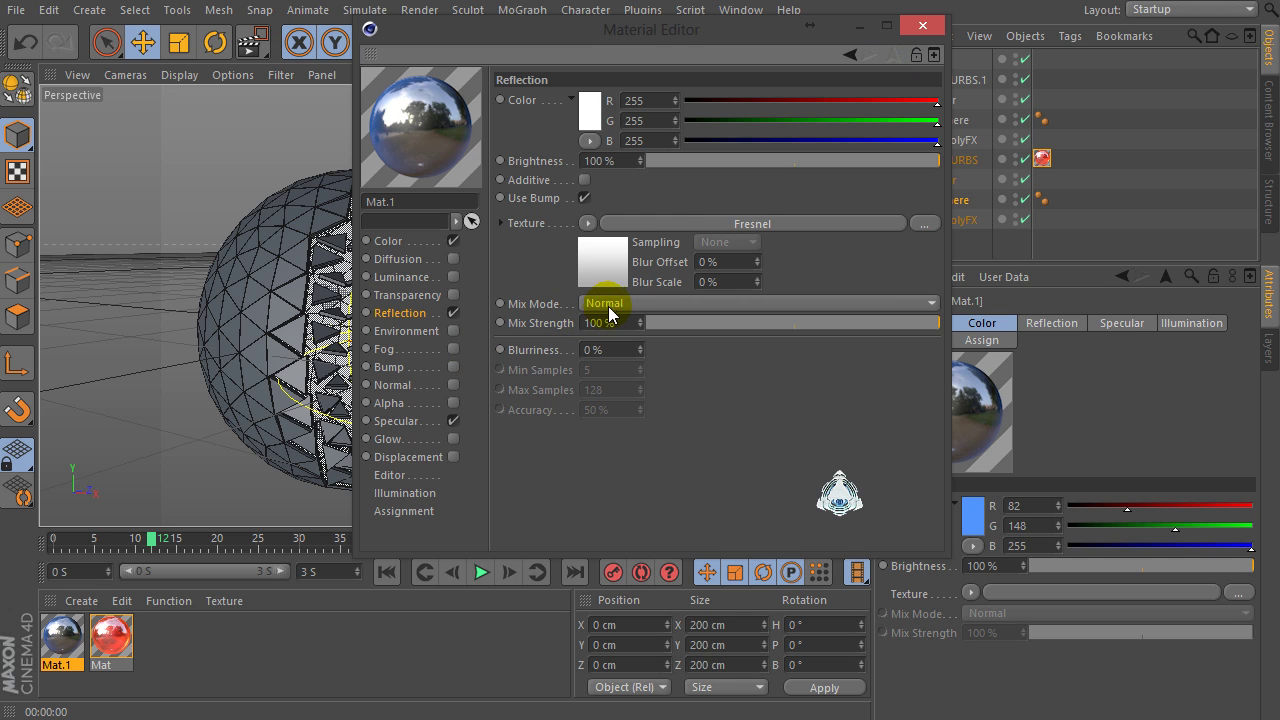
Try out the Reflection's Additive option and a Mix Strength of 58%, and check the Fresnel shader's gradient.
click(585, 180)
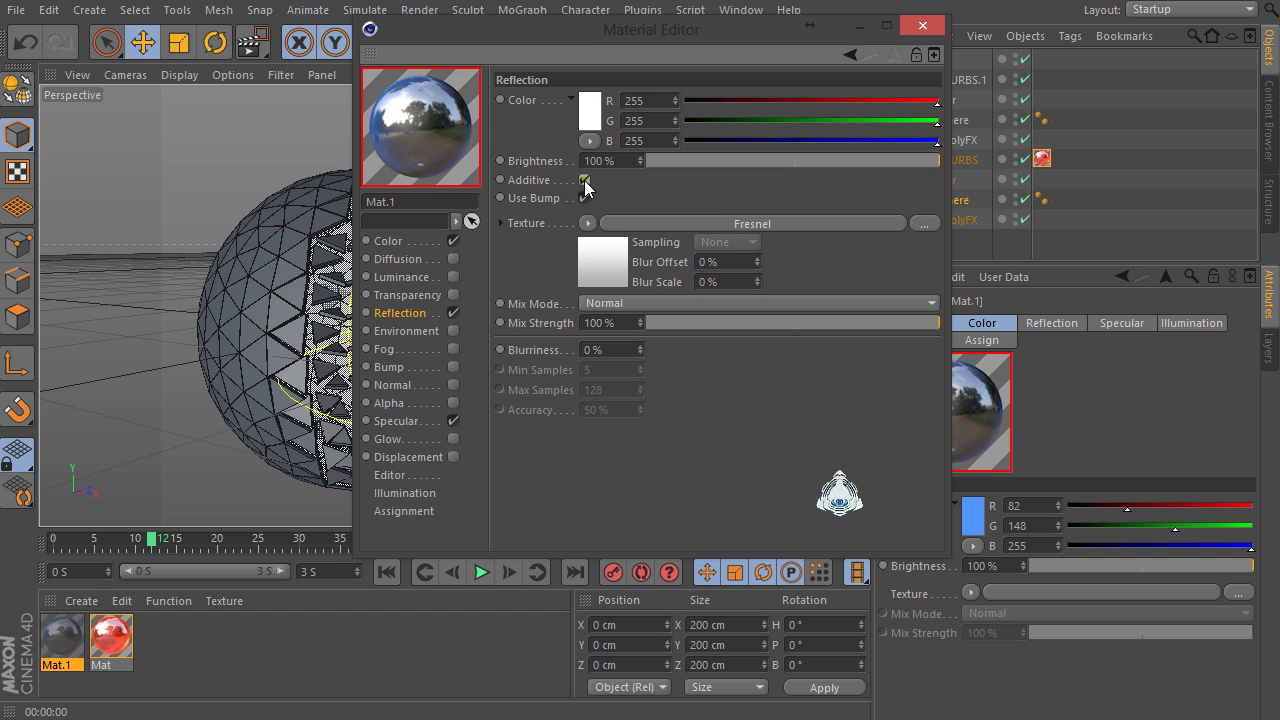
click(585, 180)
click(620, 272)
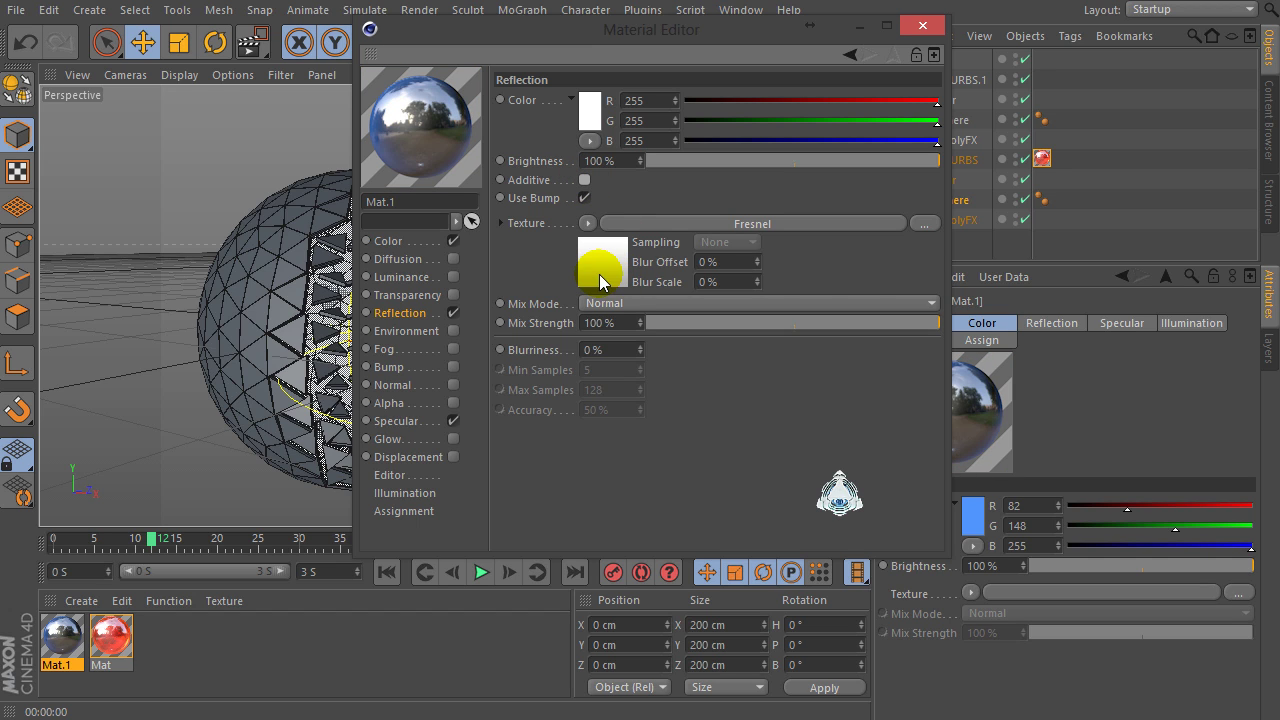
click(817, 321)
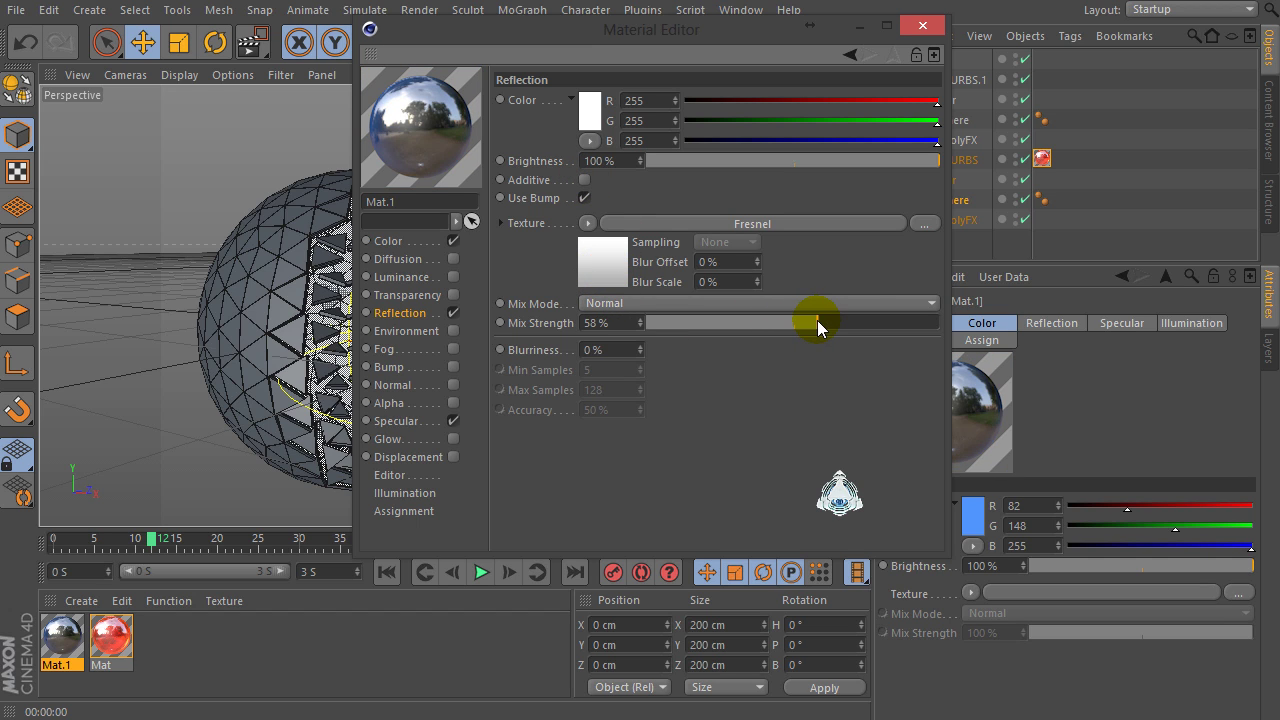
click(603, 266)
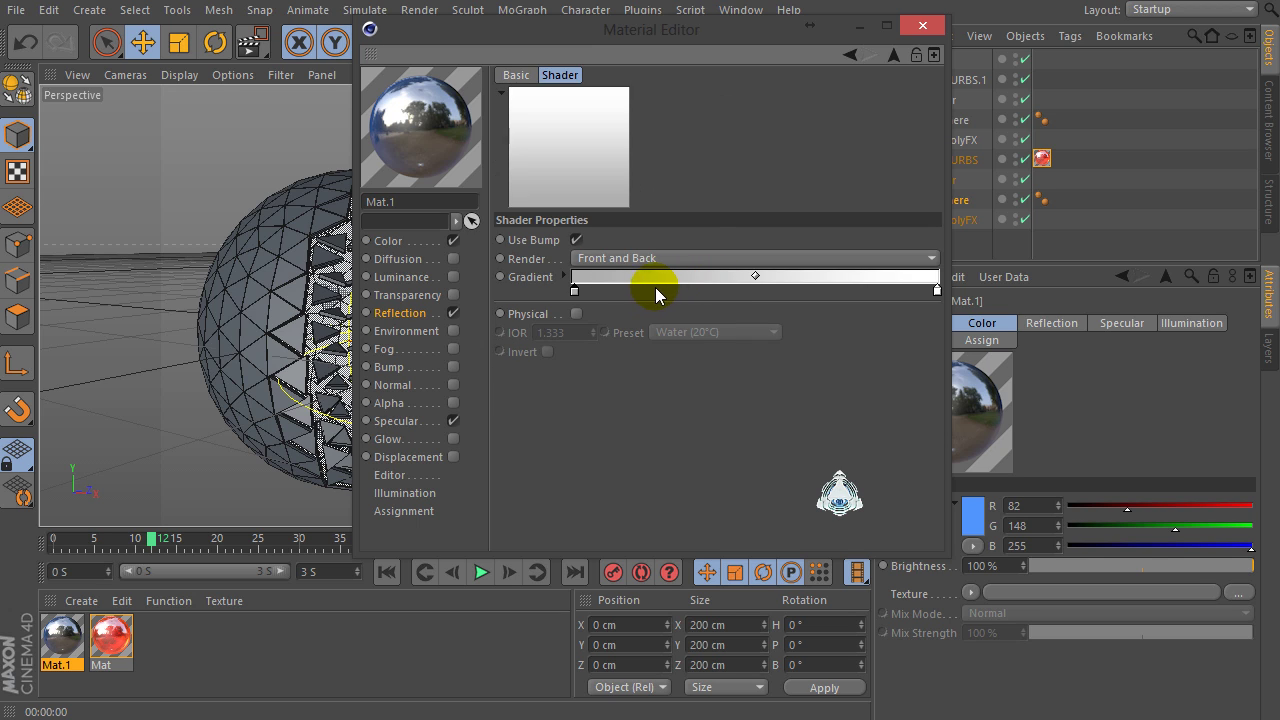
click(888, 57)
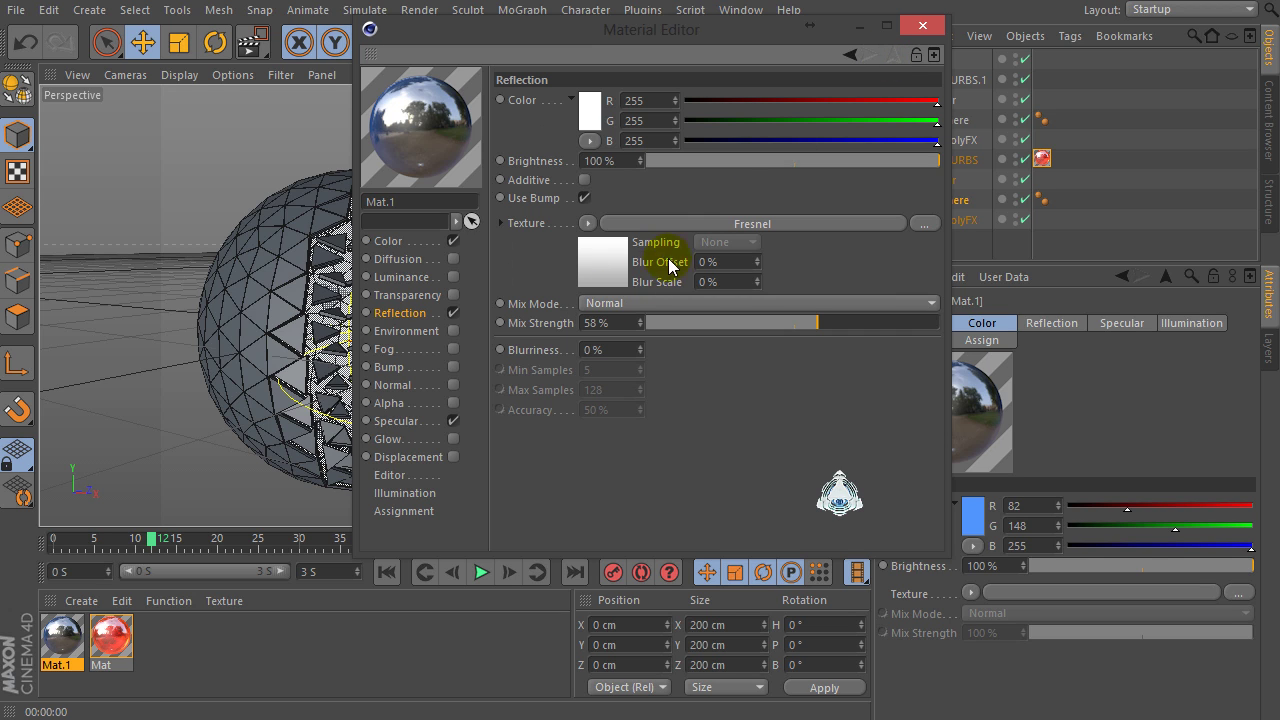
Set the Reflection's Brightness to 15% and Mix Strength to 30%, and close the Material Editor.
click(724, 161)
drag(724, 161, 693, 161)
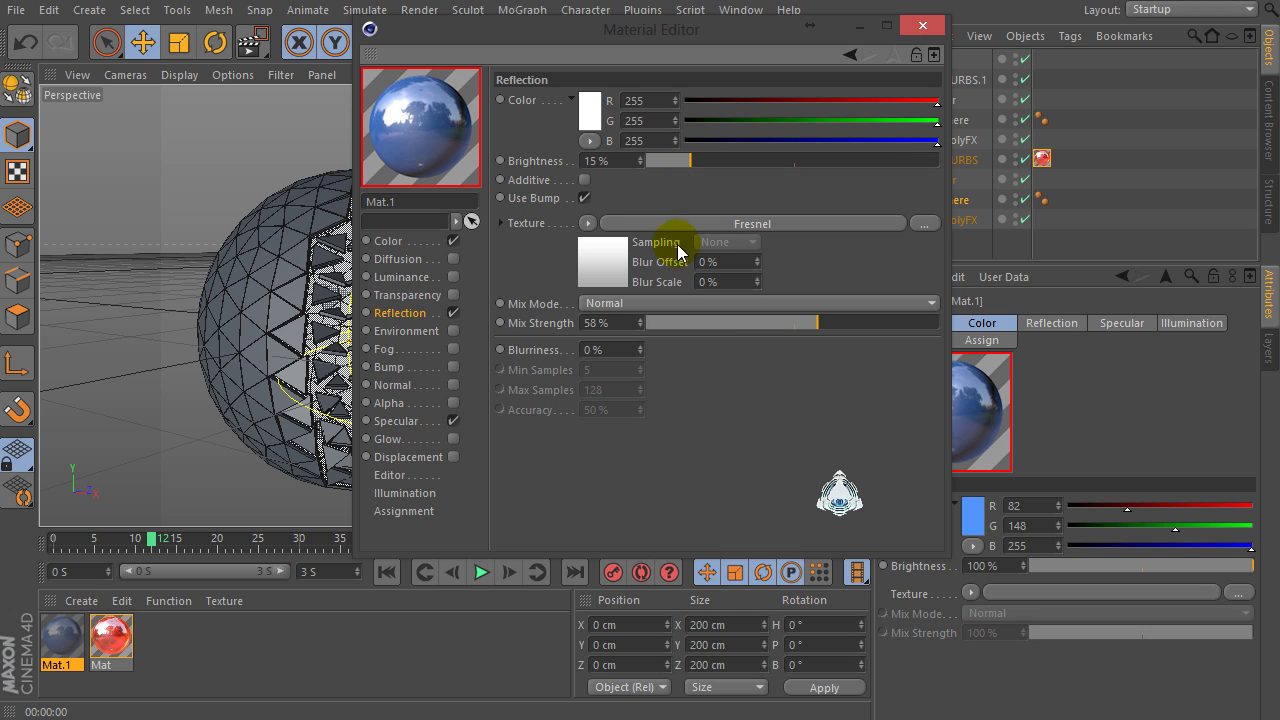
drag(748, 330, 736, 327)
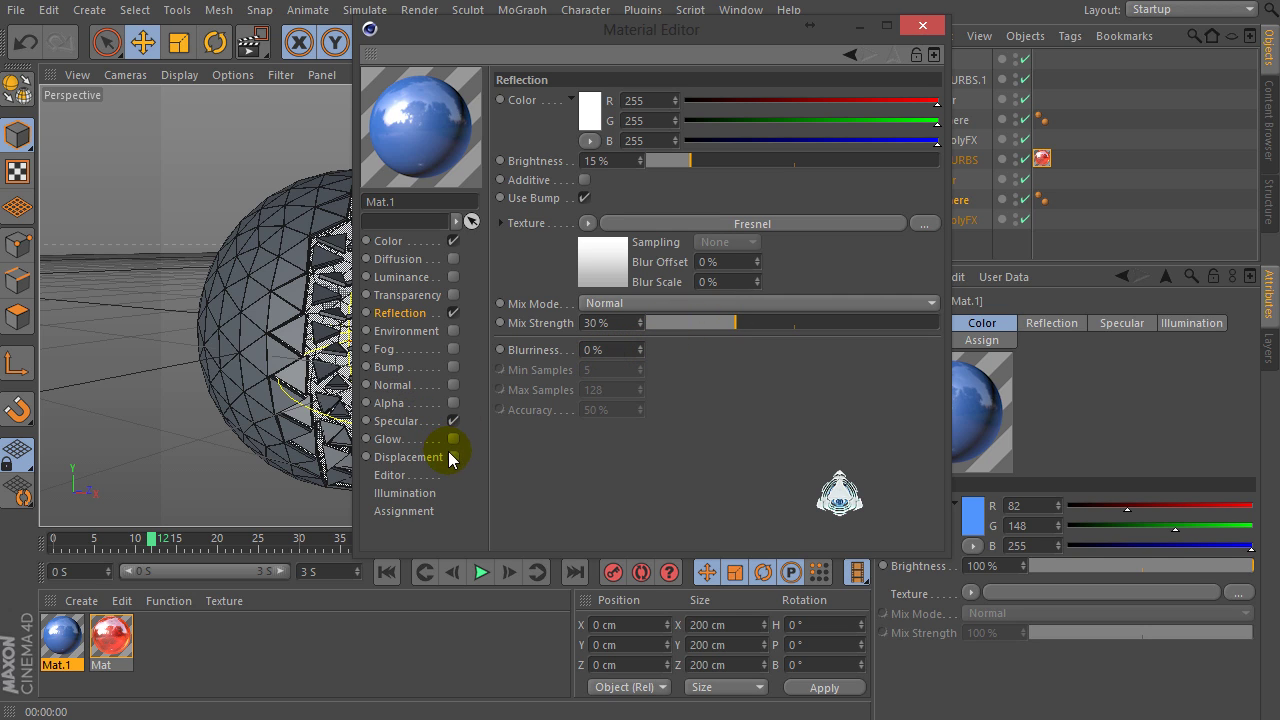
click(916, 27)
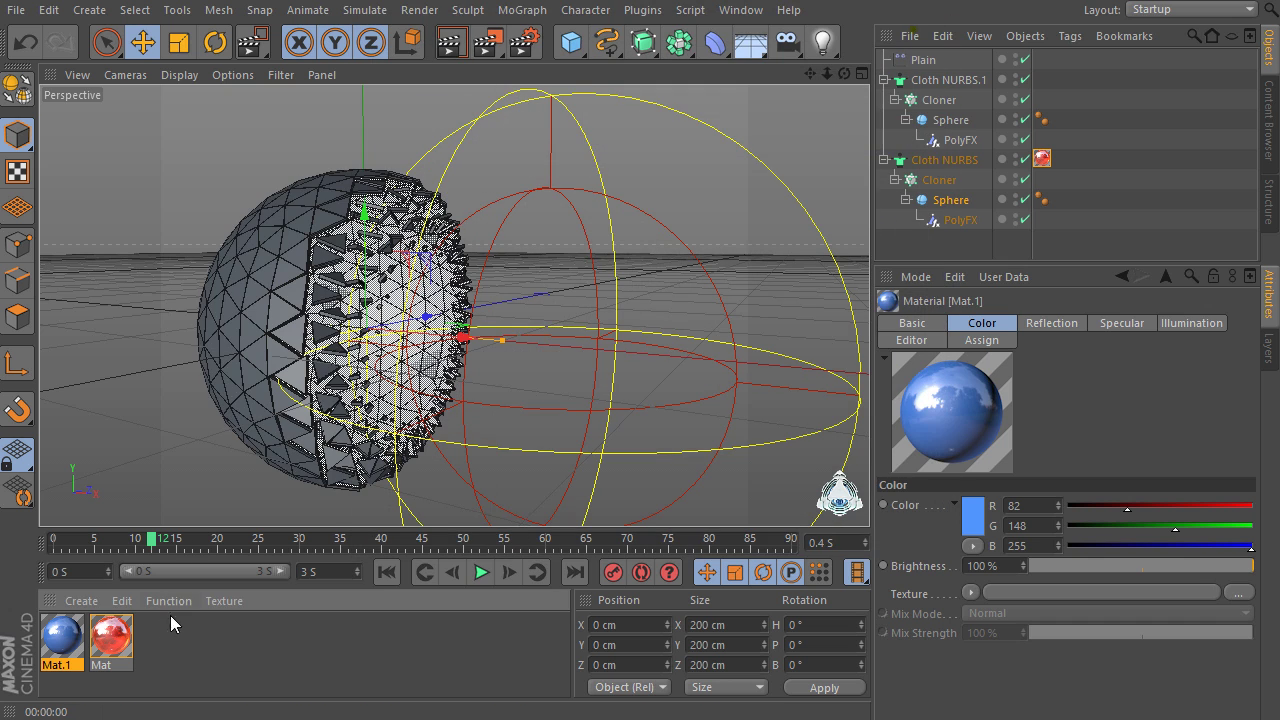
Apply the blue Mat.1 material to the Cloth NURBS.1 object.
click(62, 636)
drag(734, 288, 935, 80)
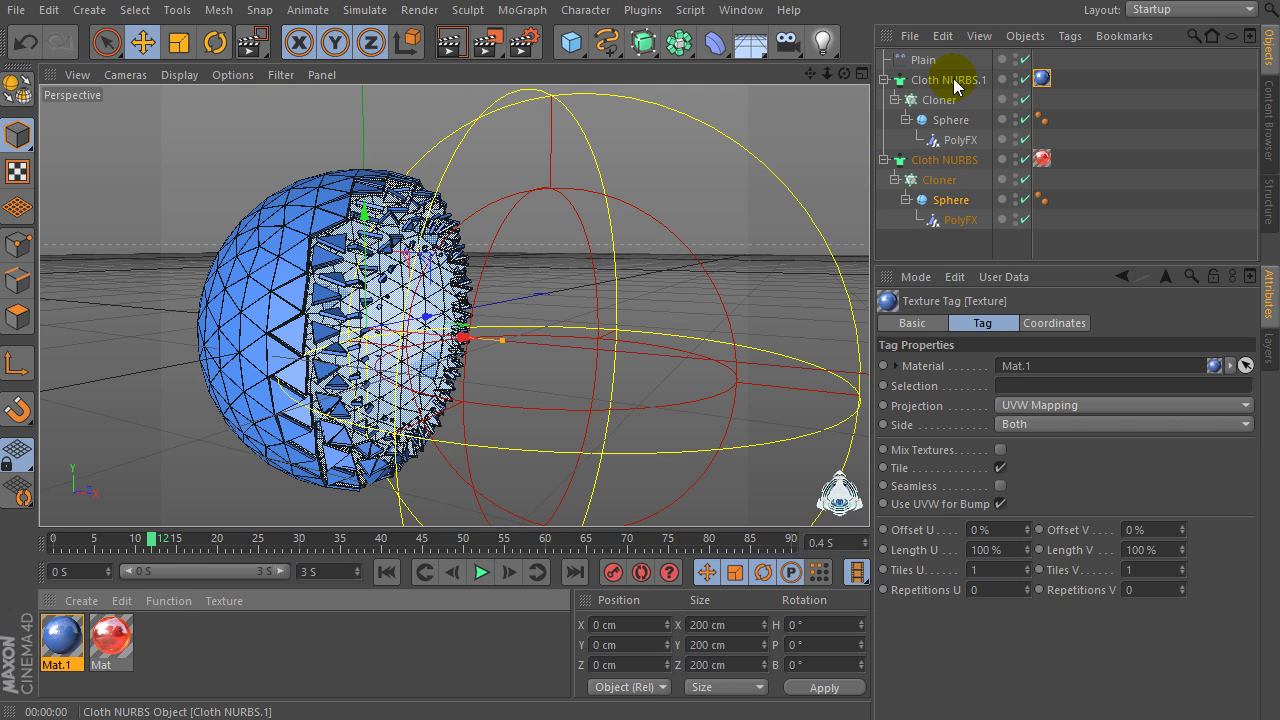
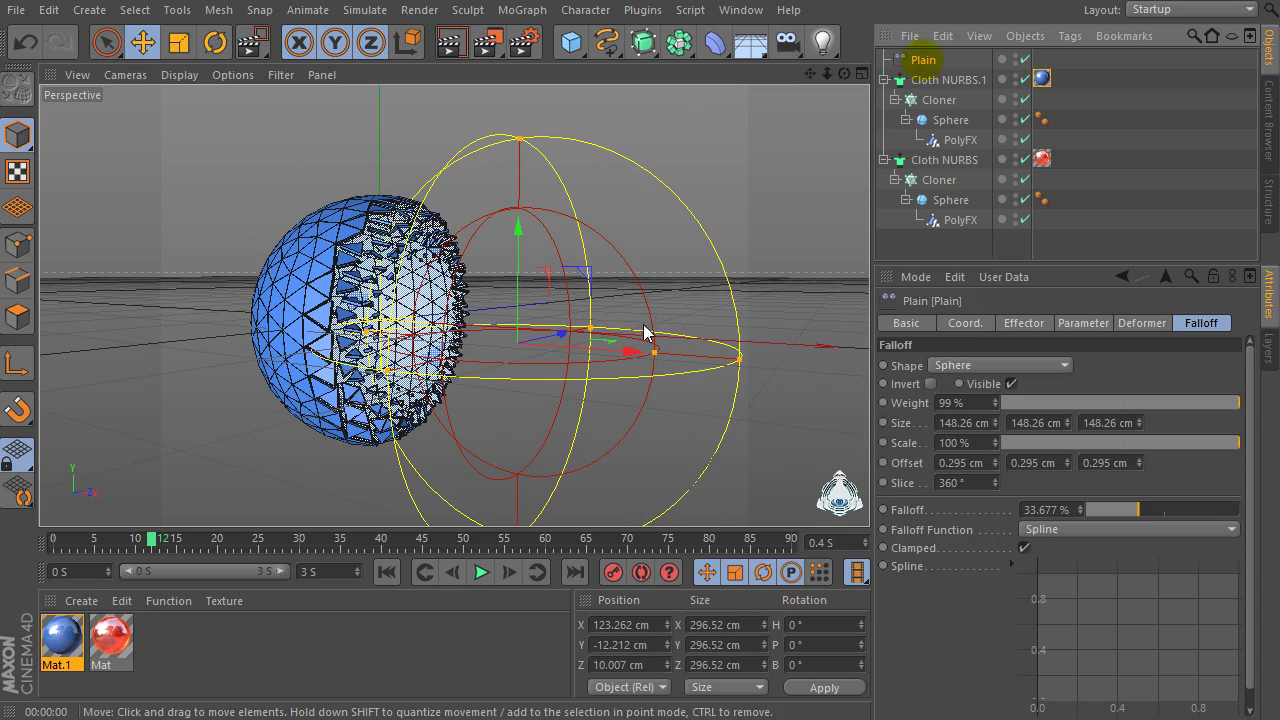
Extend the animation to 15 seconds and keyframe the Plain effector beside the sphere at frame 0, at X about 245 cm.
drag(634, 351, 820, 355)
drag(865, 391, 862, 391)
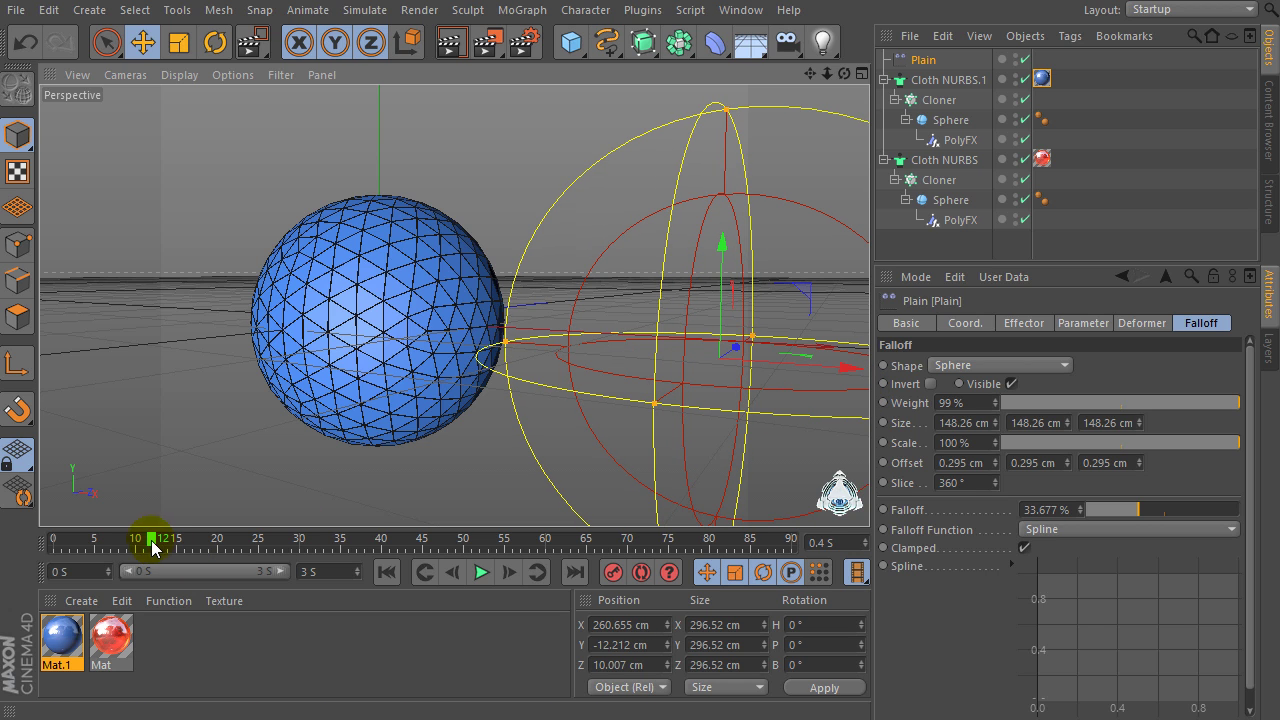
drag(150, 539, 47, 541)
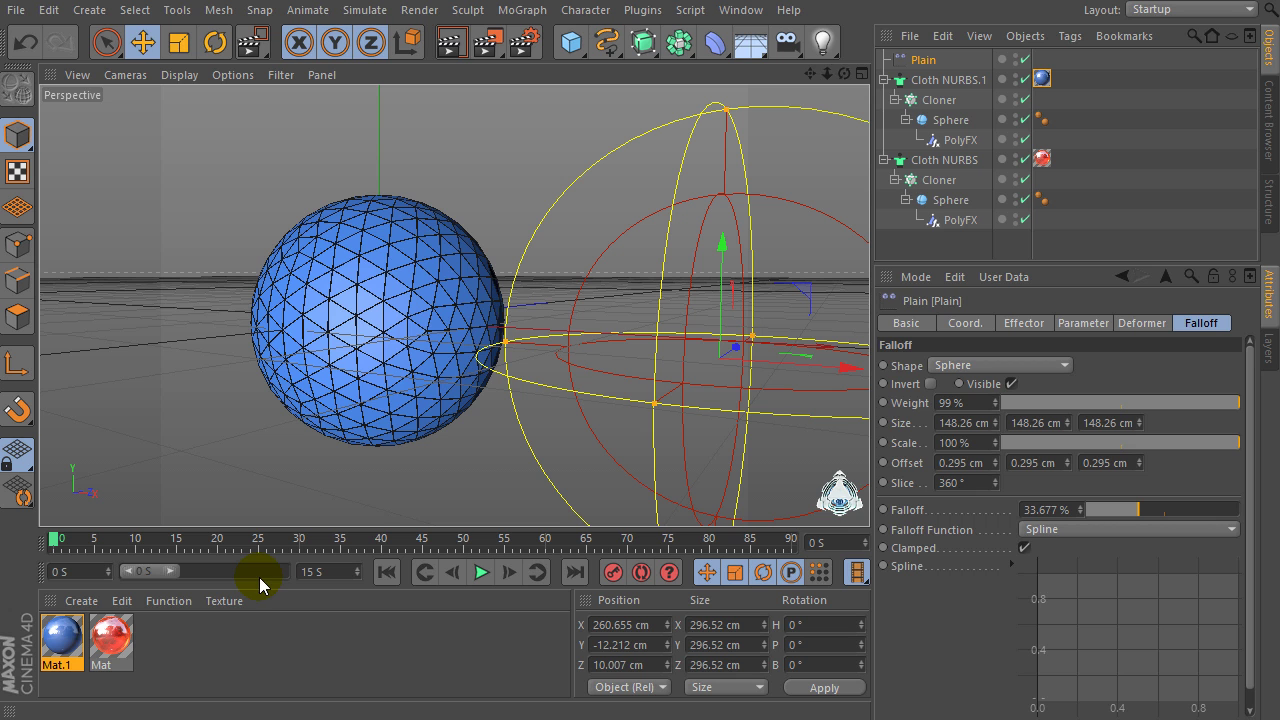
drag(172, 571, 287, 571)
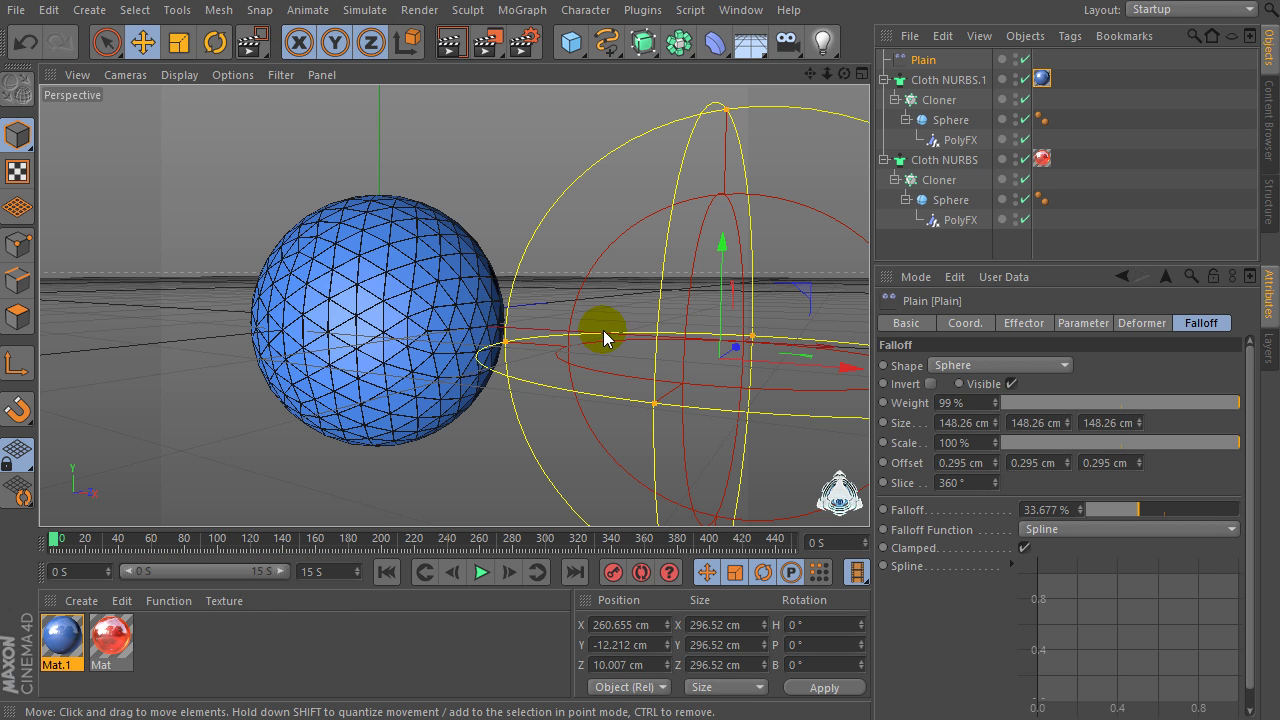
drag(834, 366, 806, 376)
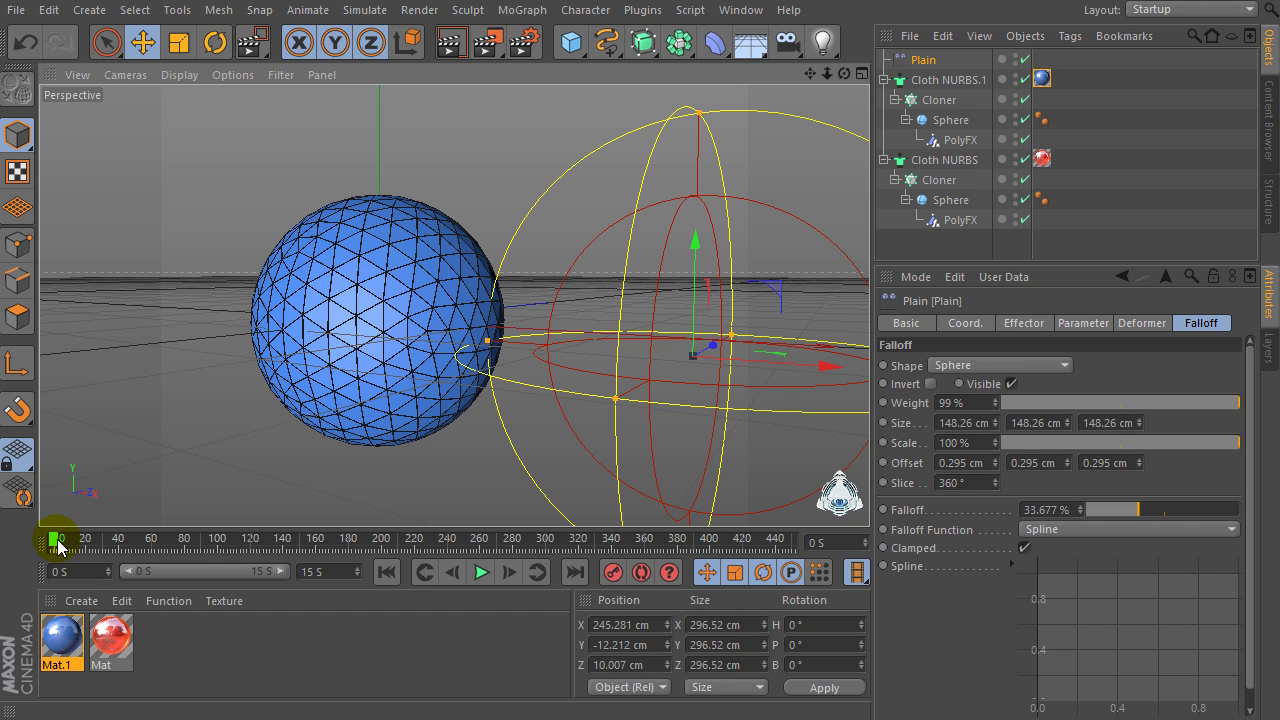
At frame 165, move the Plain effector through the sphere to X about -131 cm and record a keyframe.
drag(58, 546, 257, 562)
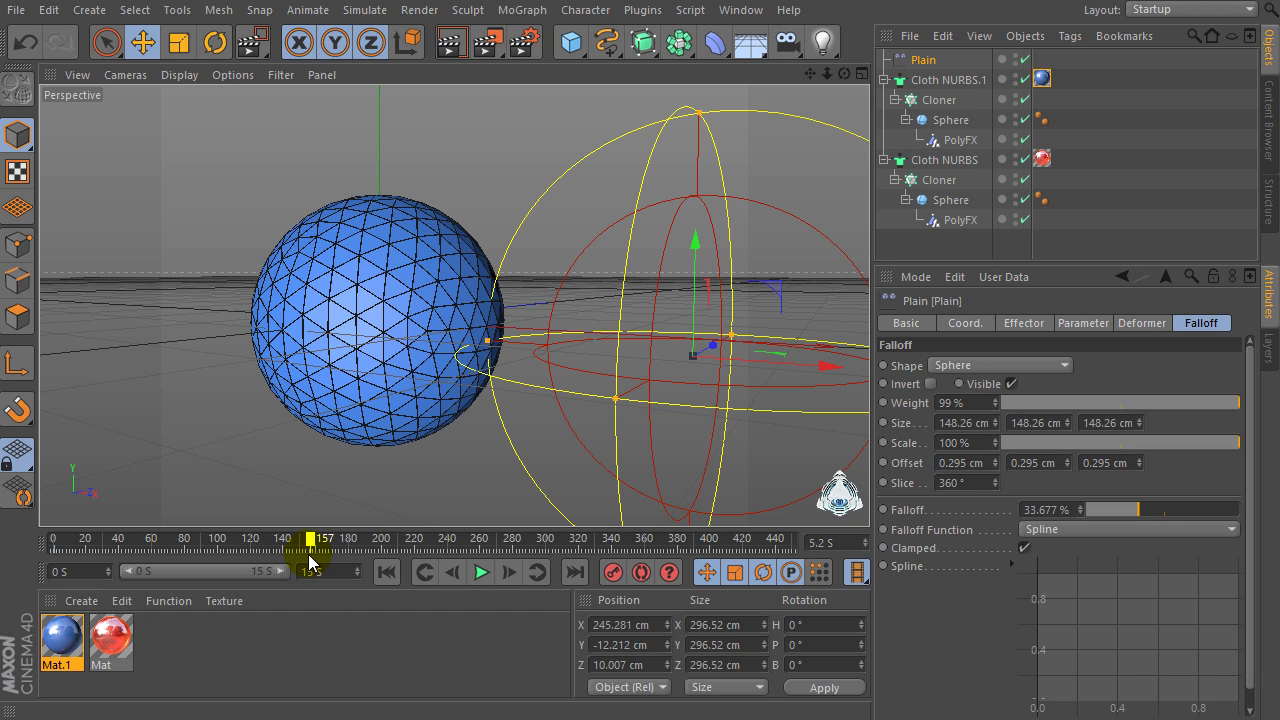
drag(313, 554, 328, 553)
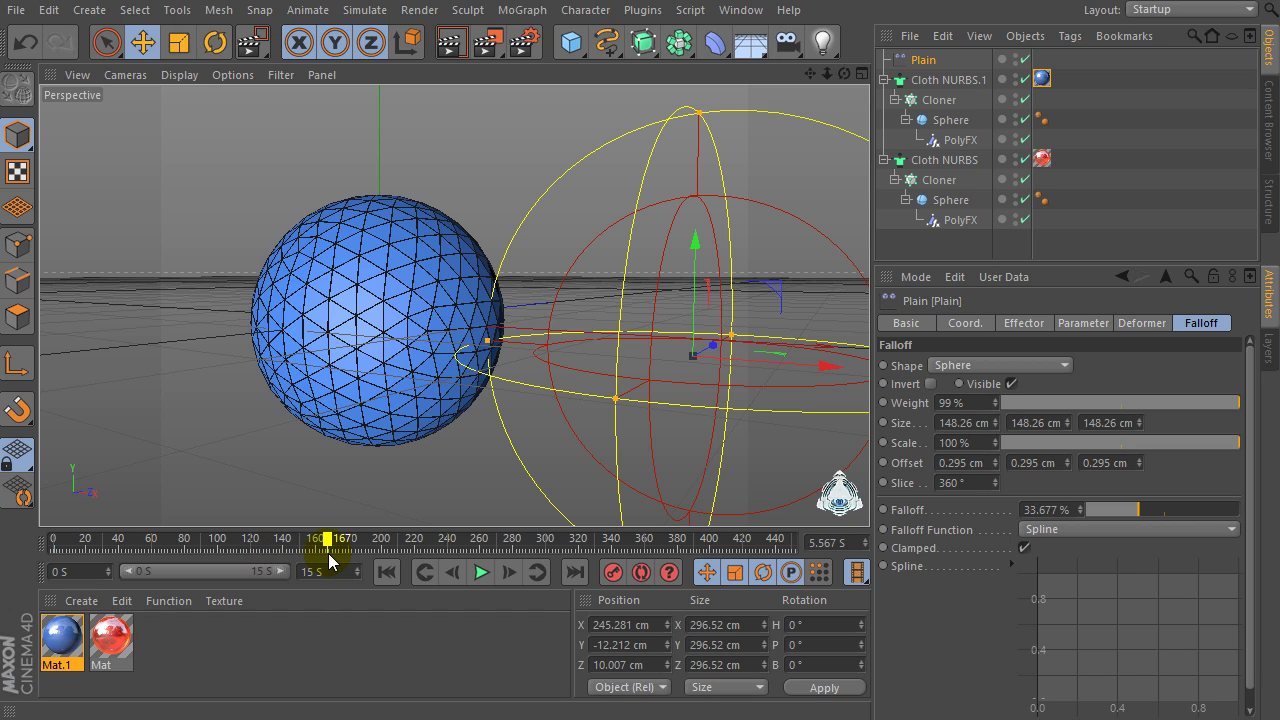
drag(326, 560, 323, 560)
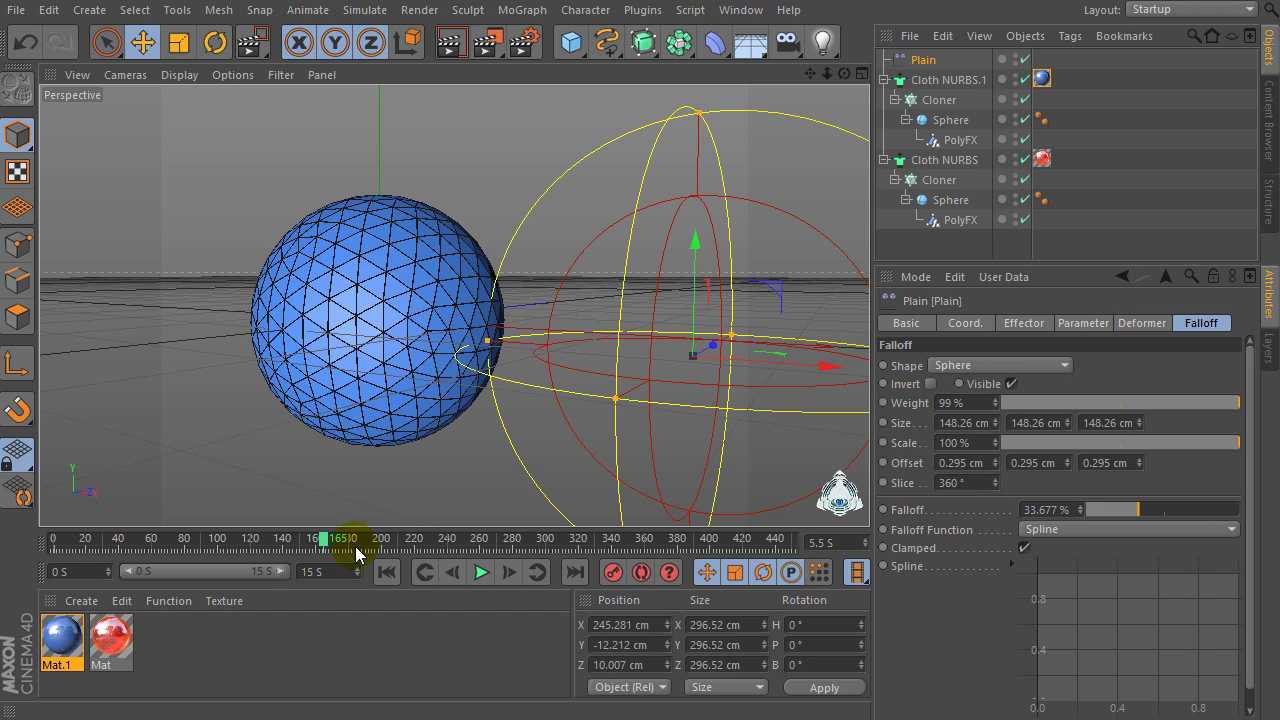
drag(814, 364, 365, 362)
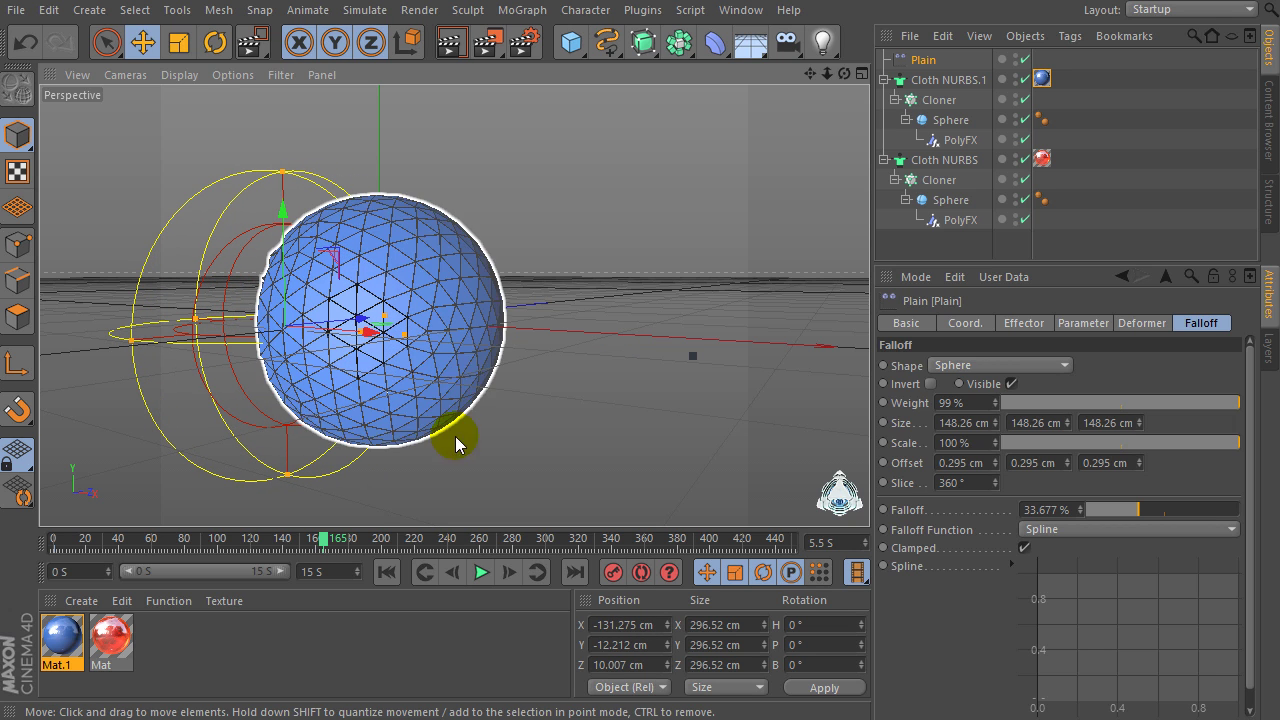
click(613, 573)
click(362, 524)
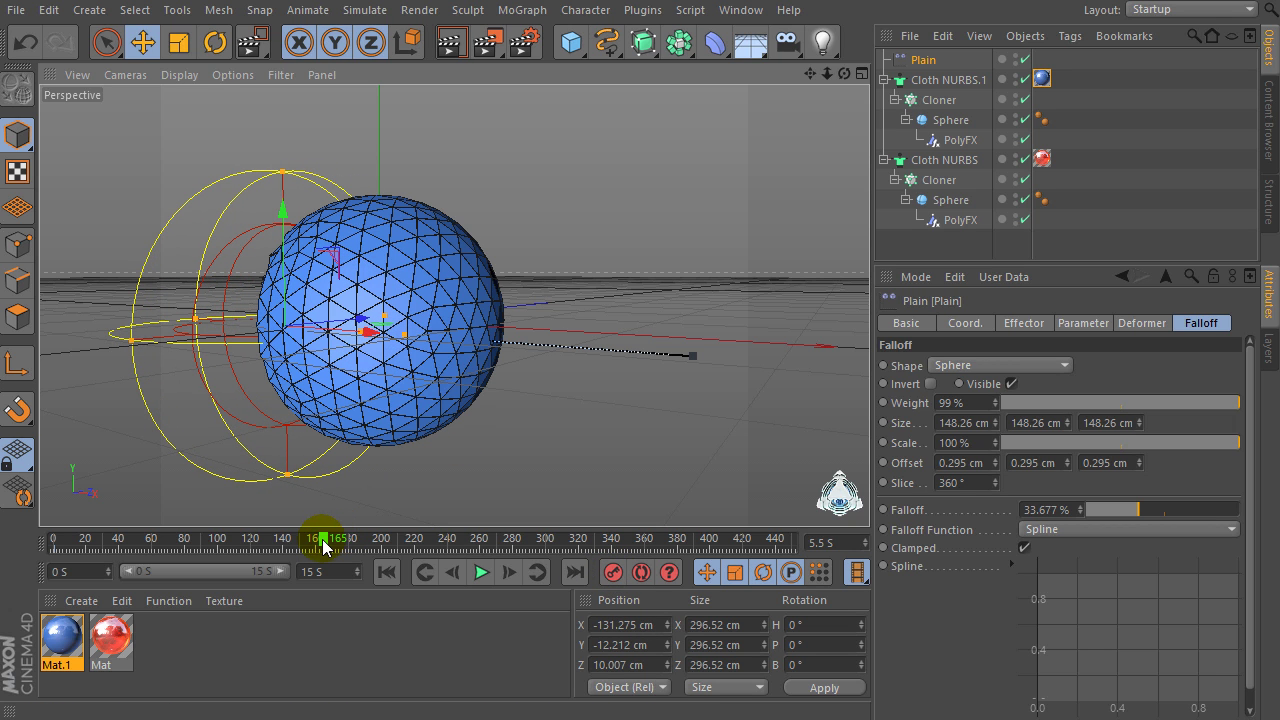
At frame 326, move the Plain effector back across the sphere to X about 155 cm and record a keyframe.
drag(323, 547, 541, 552)
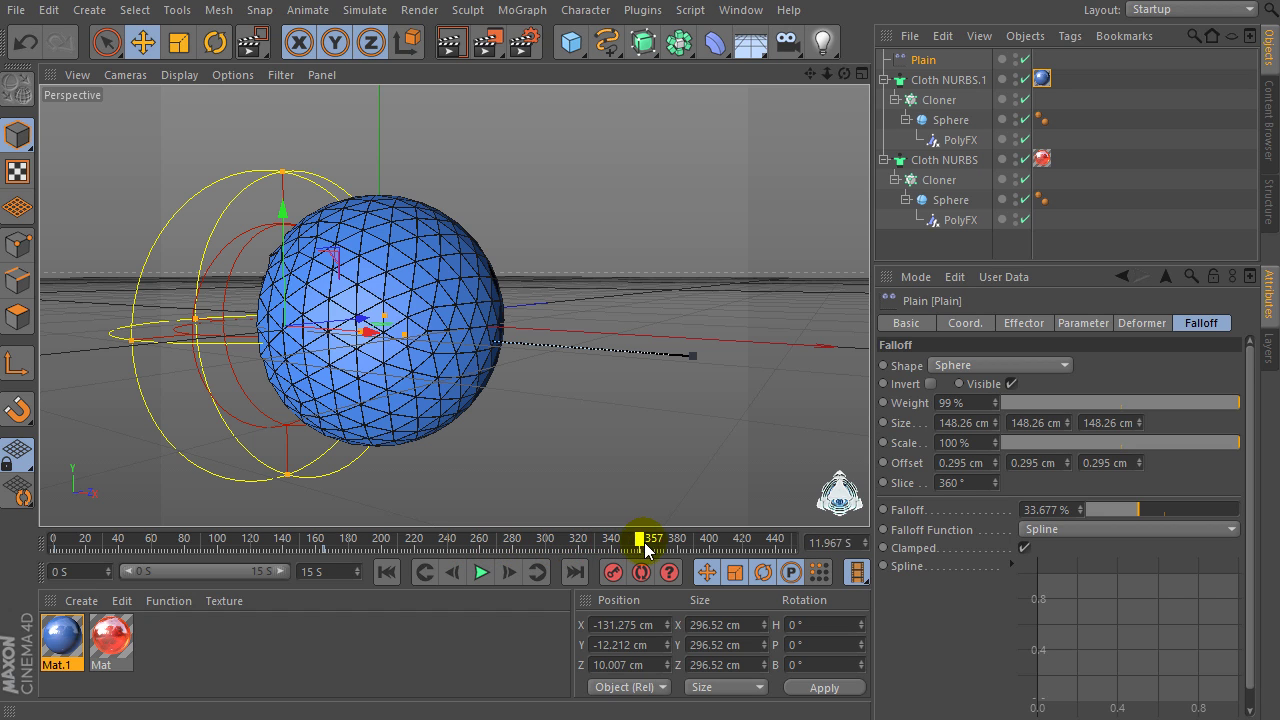
drag(659, 543, 646, 548)
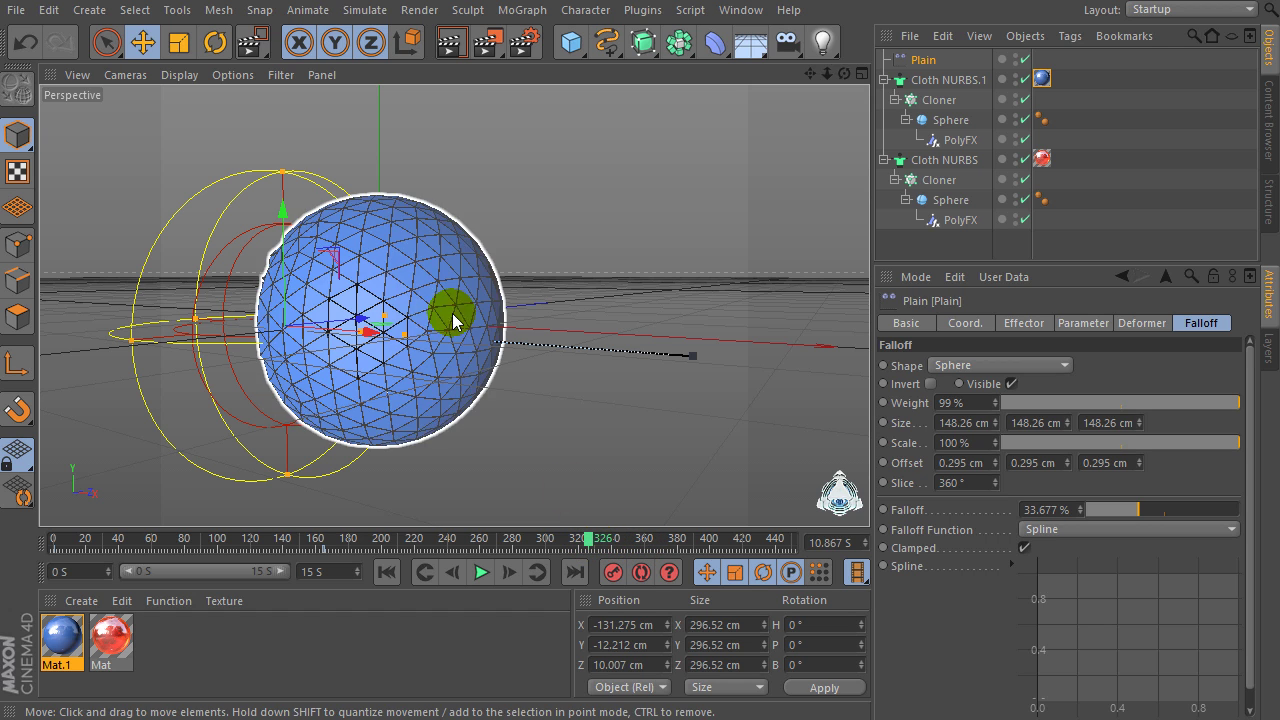
drag(362, 334, 682, 370)
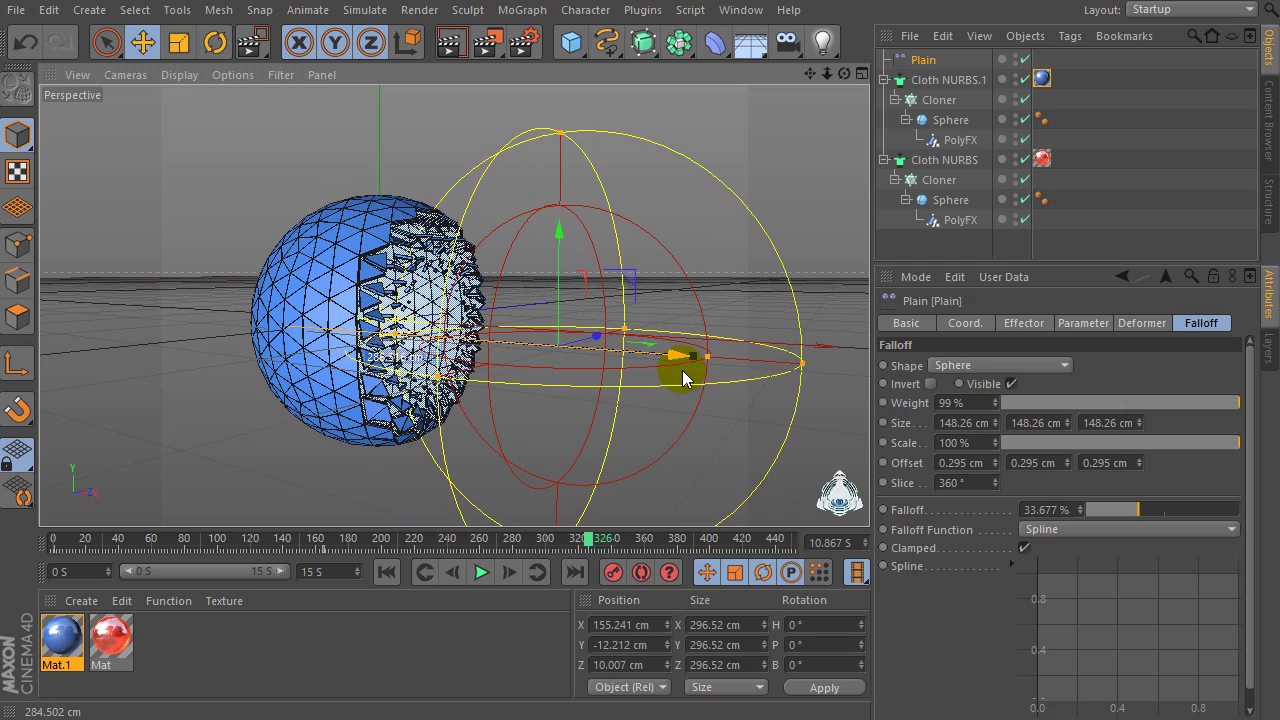
click(613, 573)
At the 15-second end frame, move the Plain effector across the sphere to X about -115 cm, and play the animation from frame 0.
drag(592, 540, 645, 540)
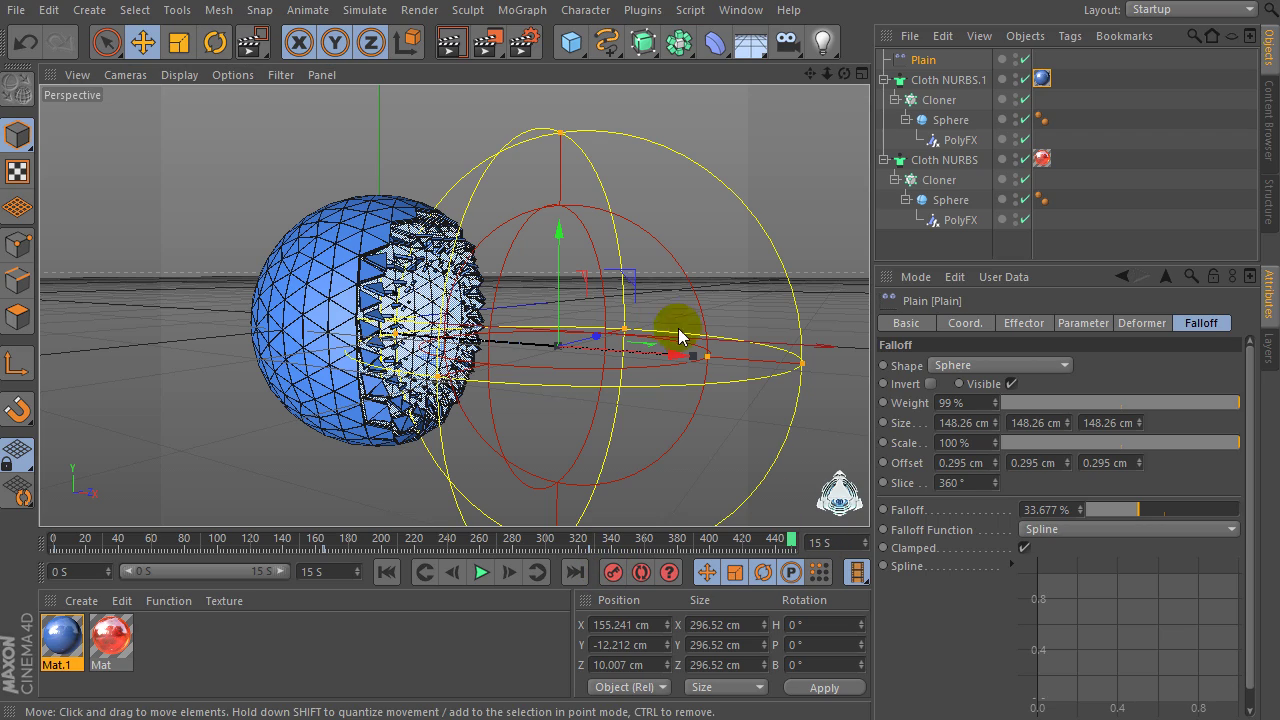
drag(678, 356, 380, 357)
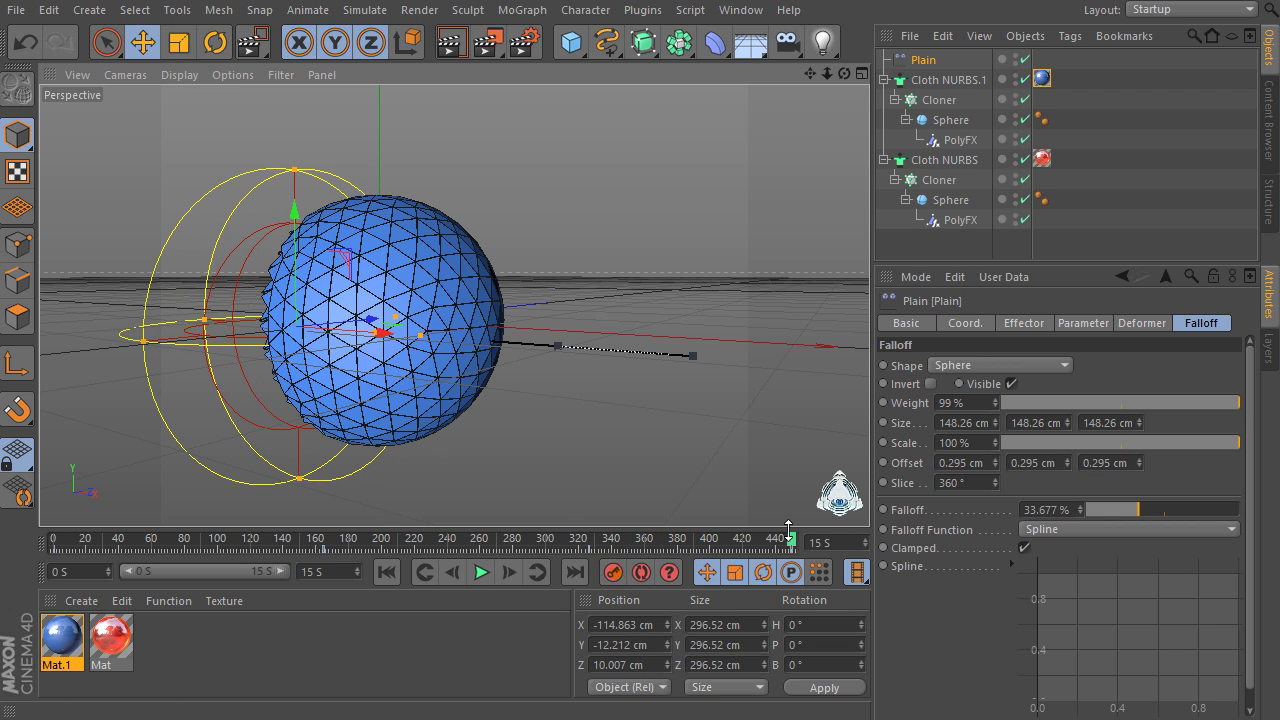
drag(793, 541, 55, 541)
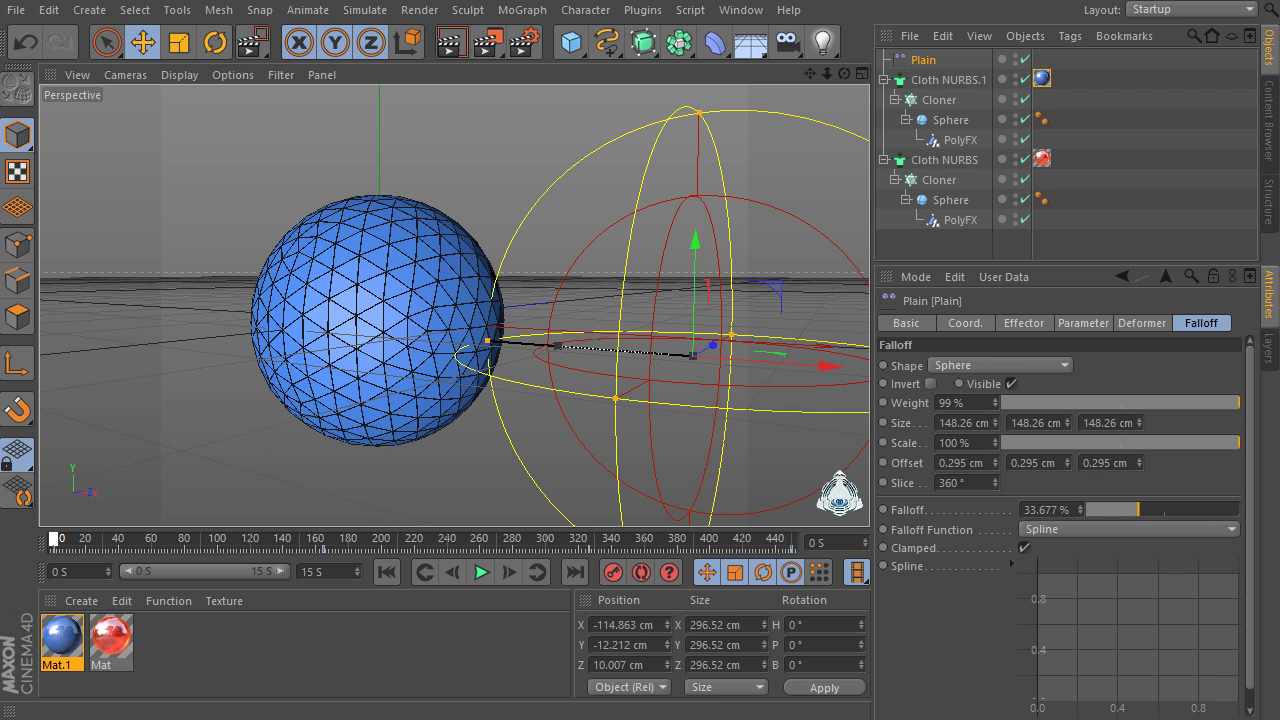
click(482, 576)
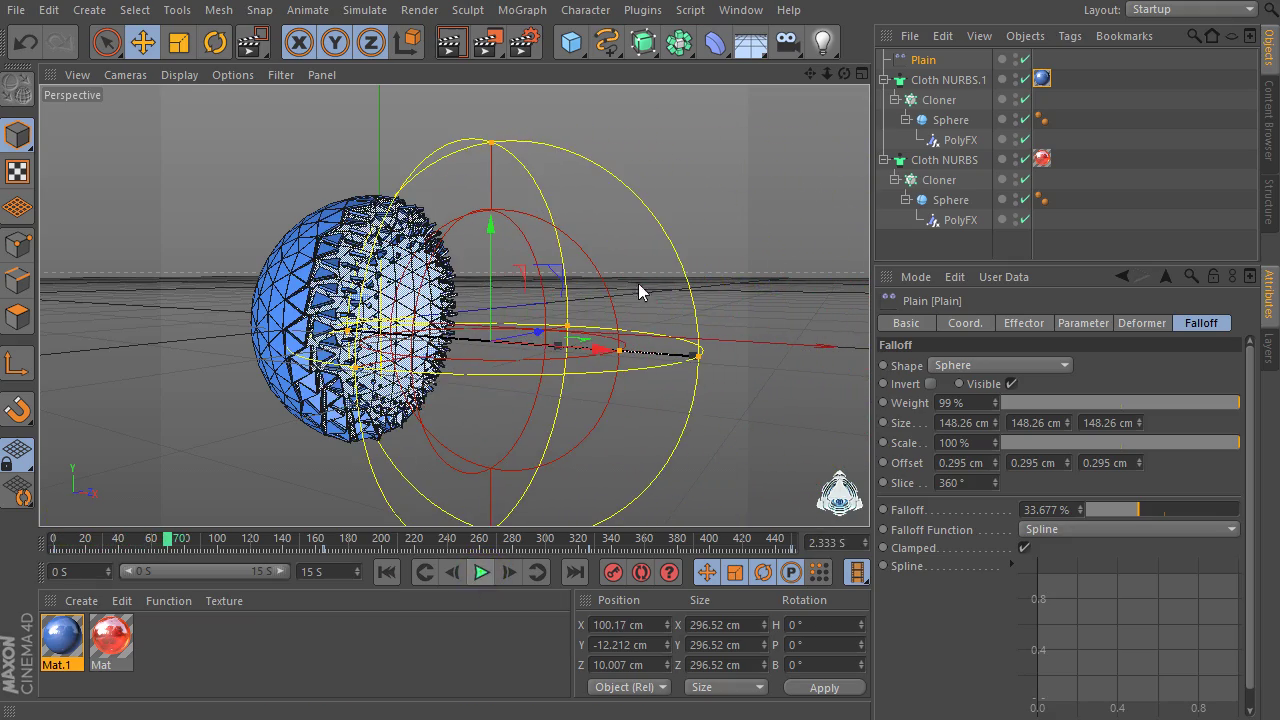
Add an area light and place it in front of the sphere at about X 137, Y 37, Z -221 cm.
drag(844, 74, 995, 108)
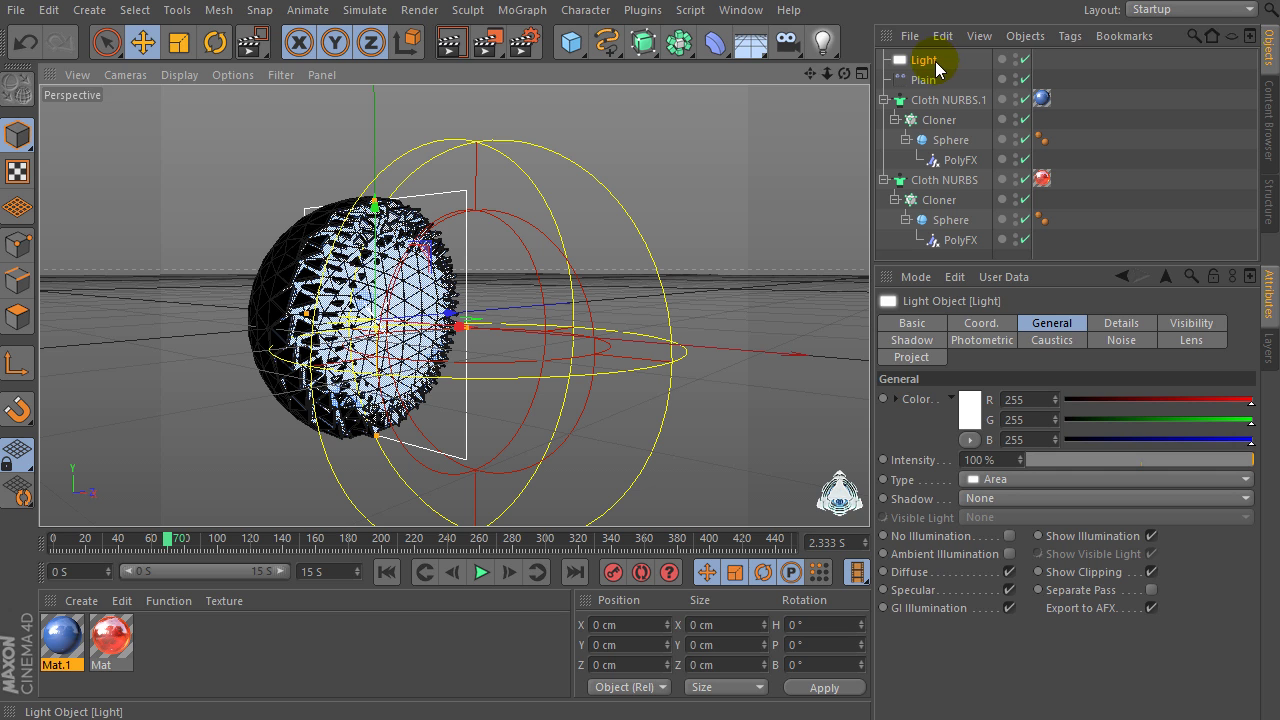
drag(443, 309, 350, 376)
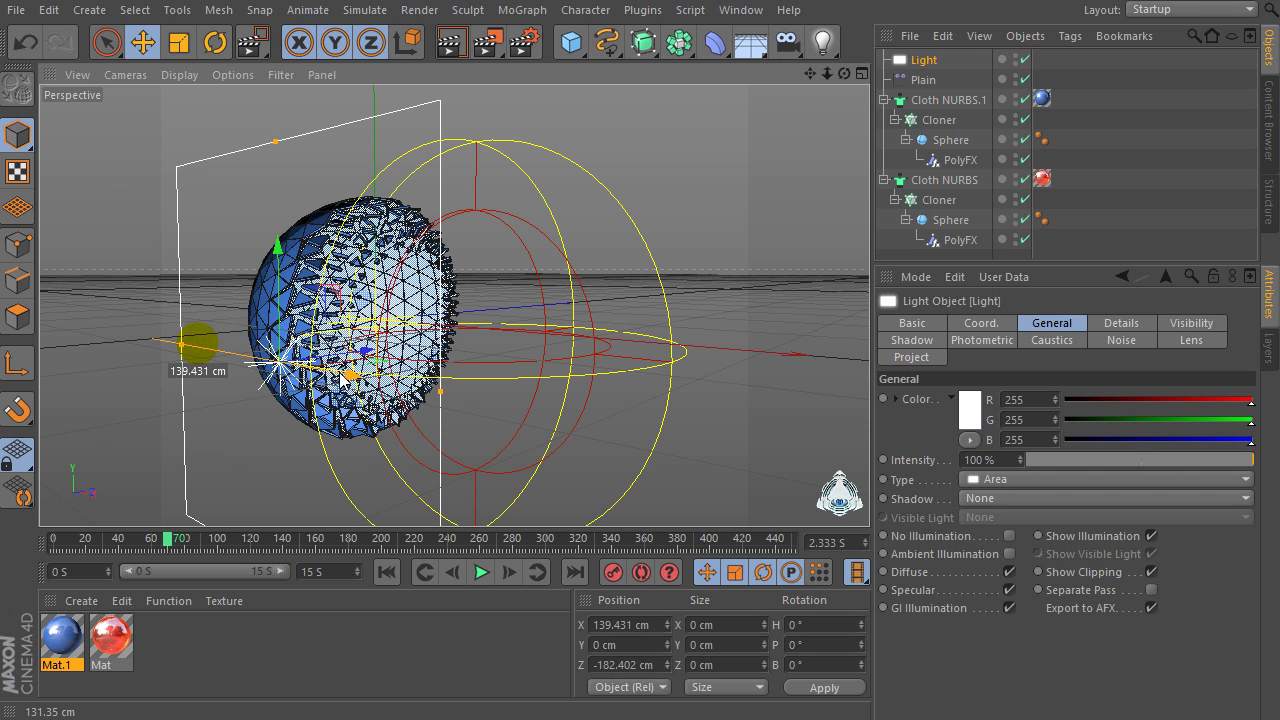
drag(300, 262, 282, 200)
drag(310, 284, 283, 286)
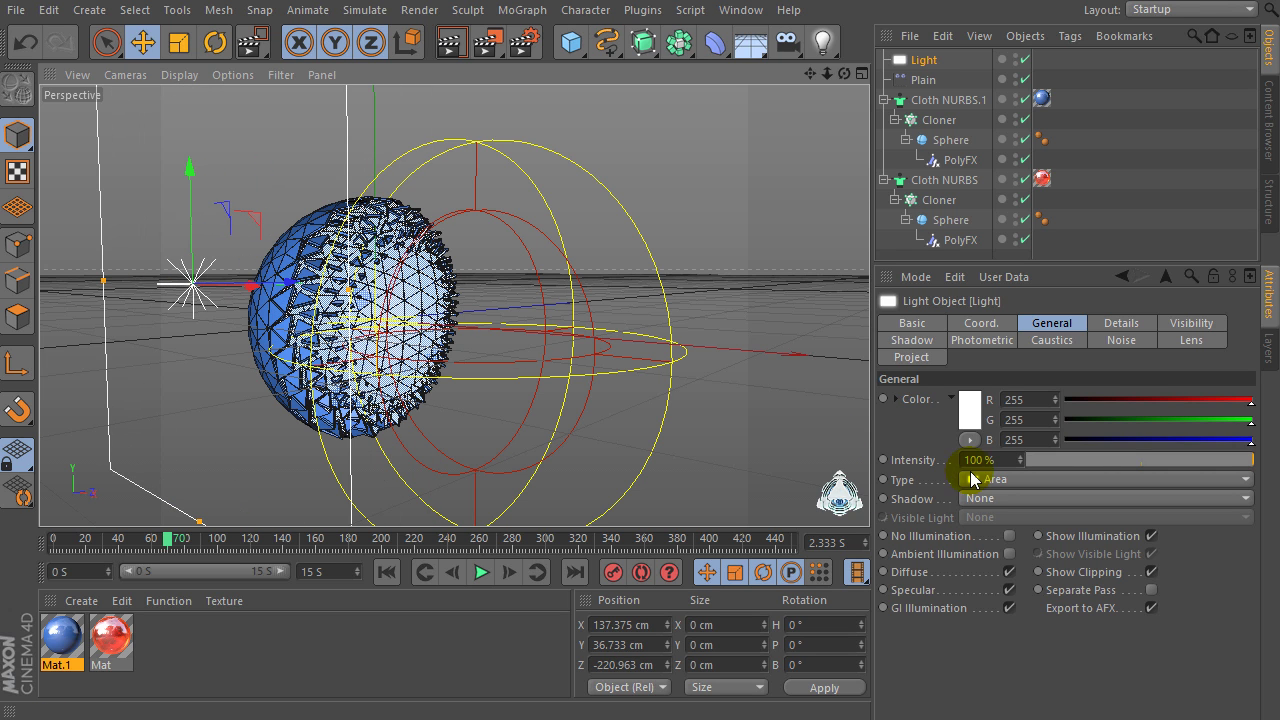
Set the area light's intensity to 150% and its shadow to Shadow Maps (Soft).
drag(1021, 460, 1034, 460)
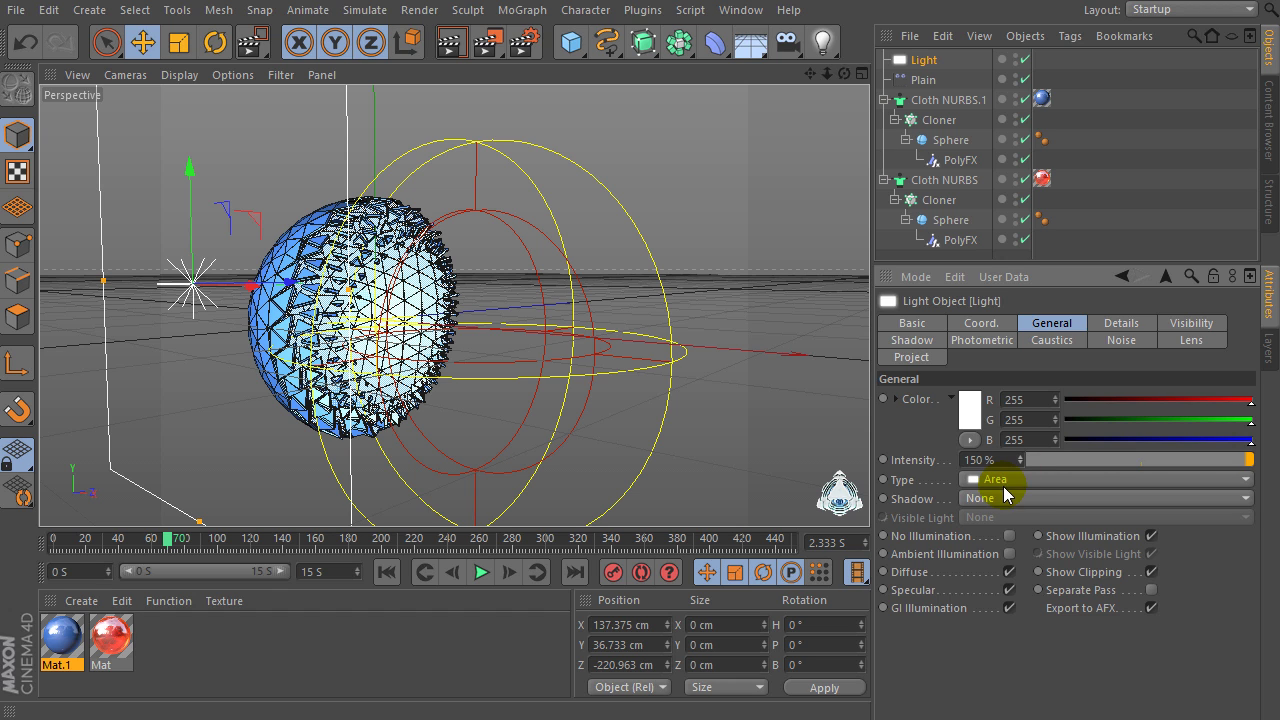
click(975, 498)
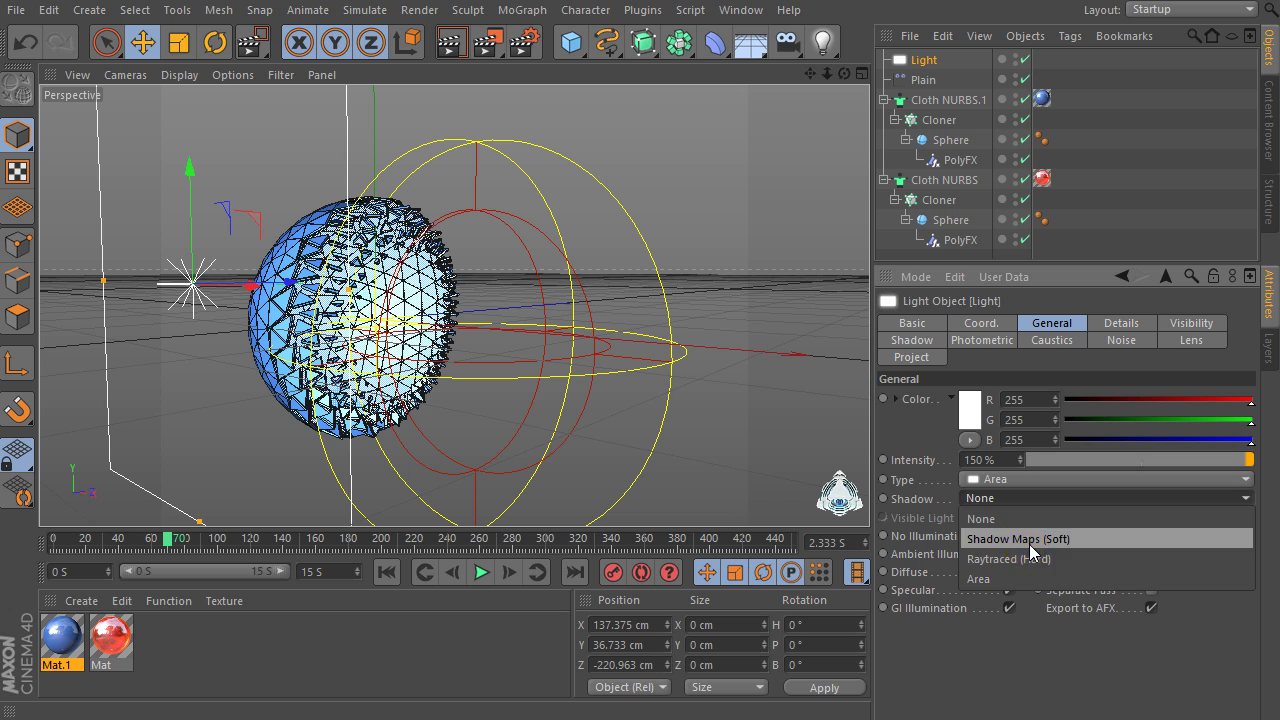
click(1012, 539)
Move the area light farther from the sphere, to X about 52 cm and Z about -280 cm.
drag(297, 283, 141, 306)
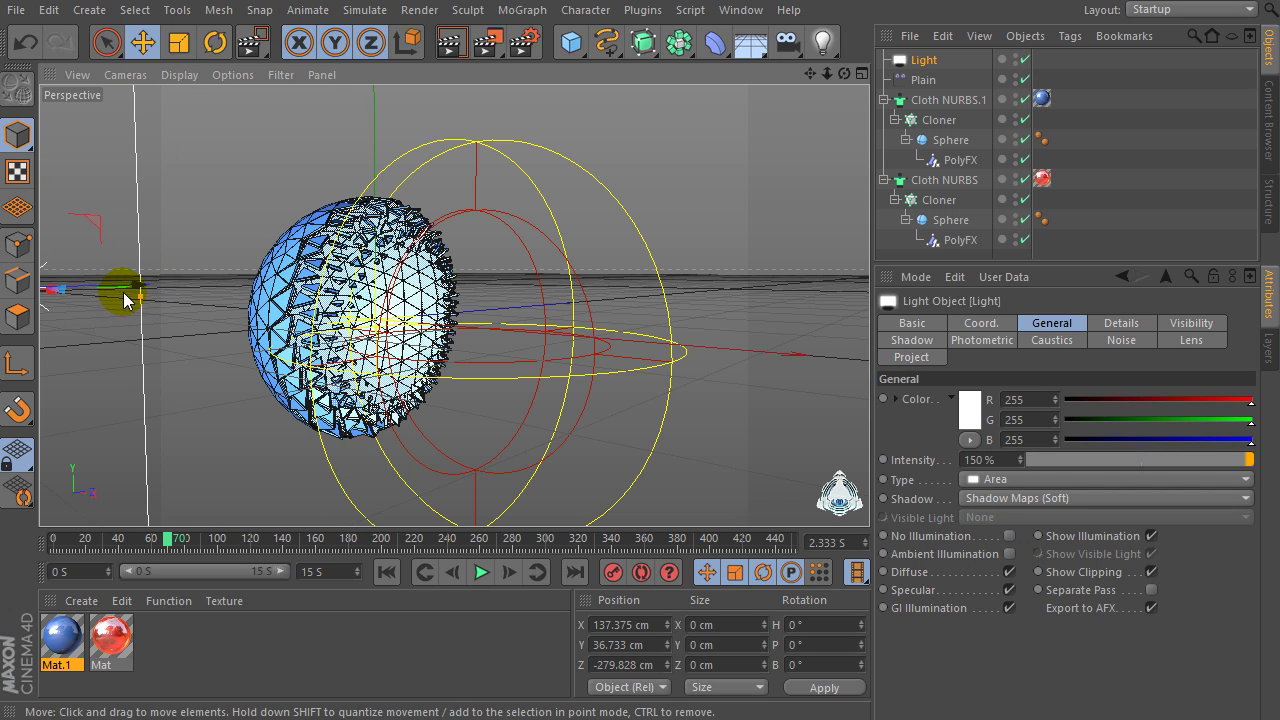
drag(827, 74, 829, 95)
drag(455, 304, 449, 149)
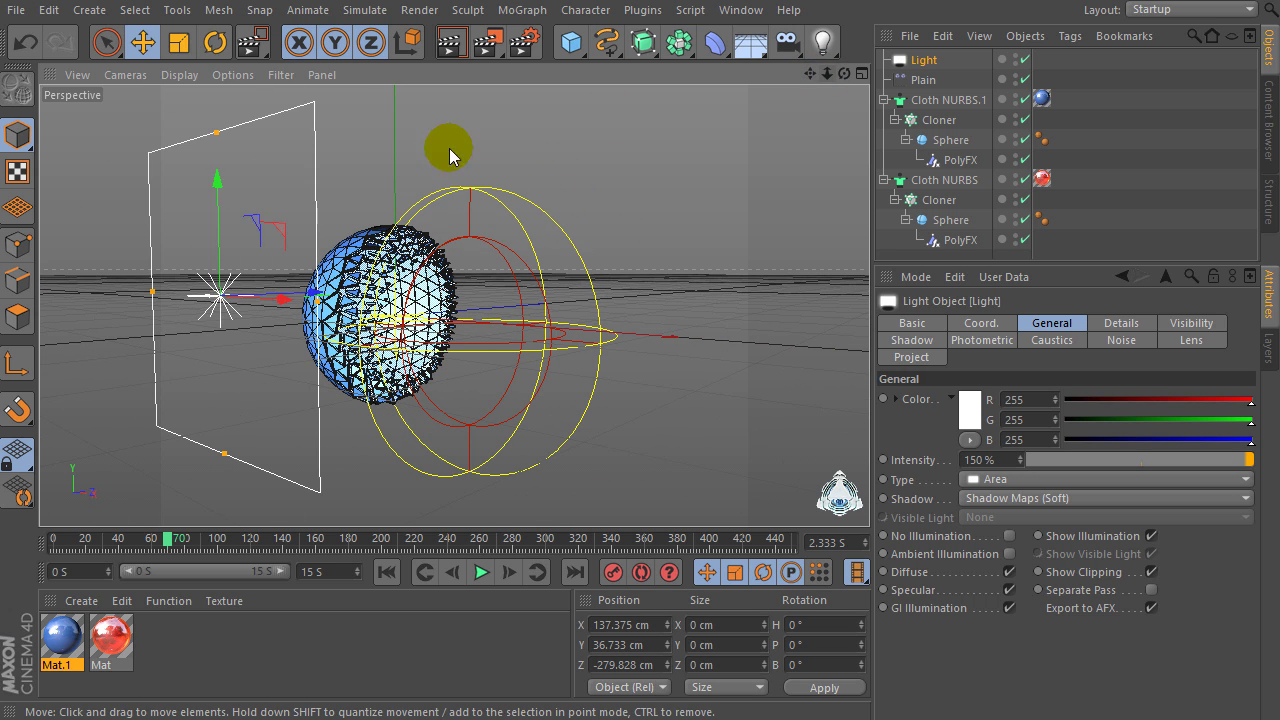
drag(283, 300, 216, 310)
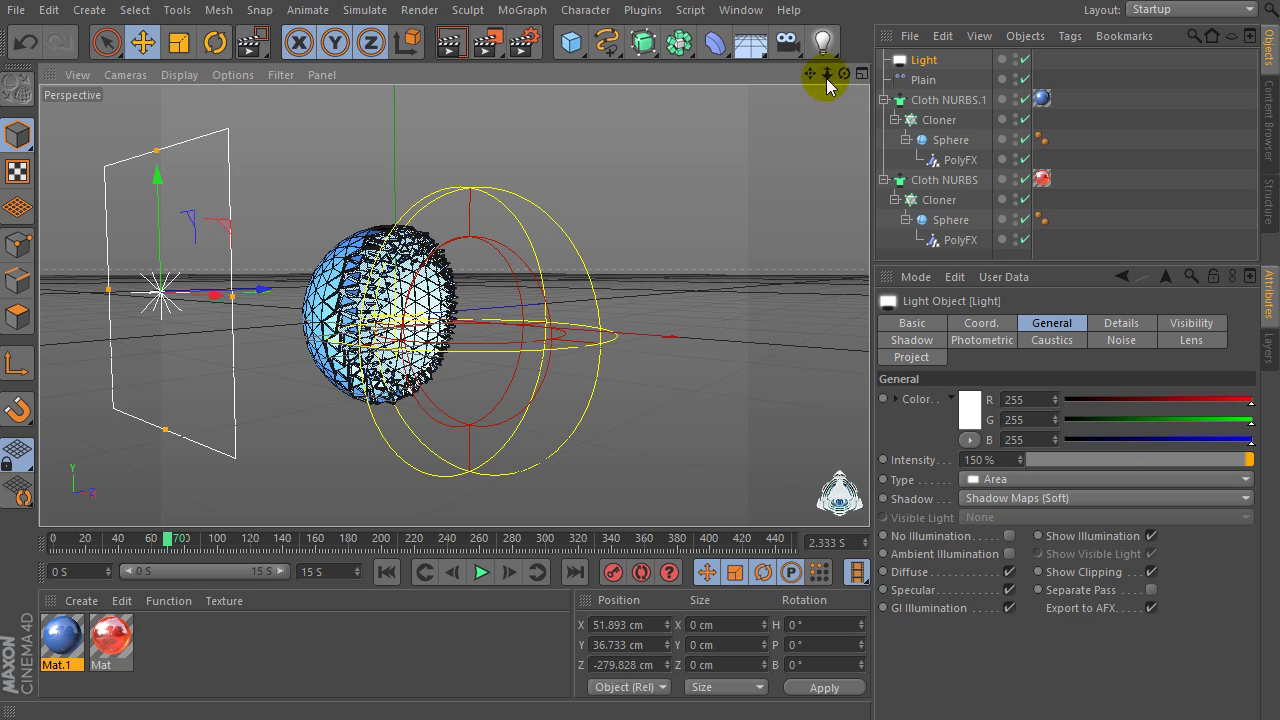
Play the animation and examine the lit sphere up close as the falloff passes through it.
drag(826, 74, 827, 125)
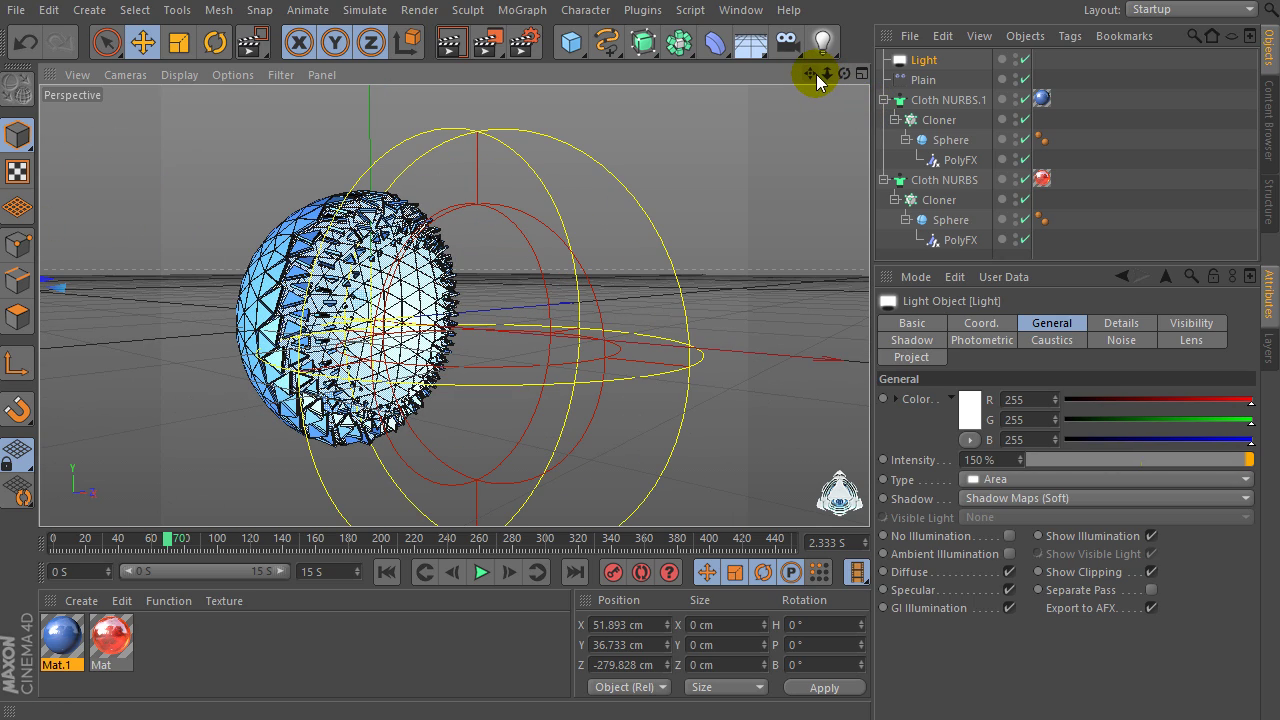
drag(817, 76, 811, 76)
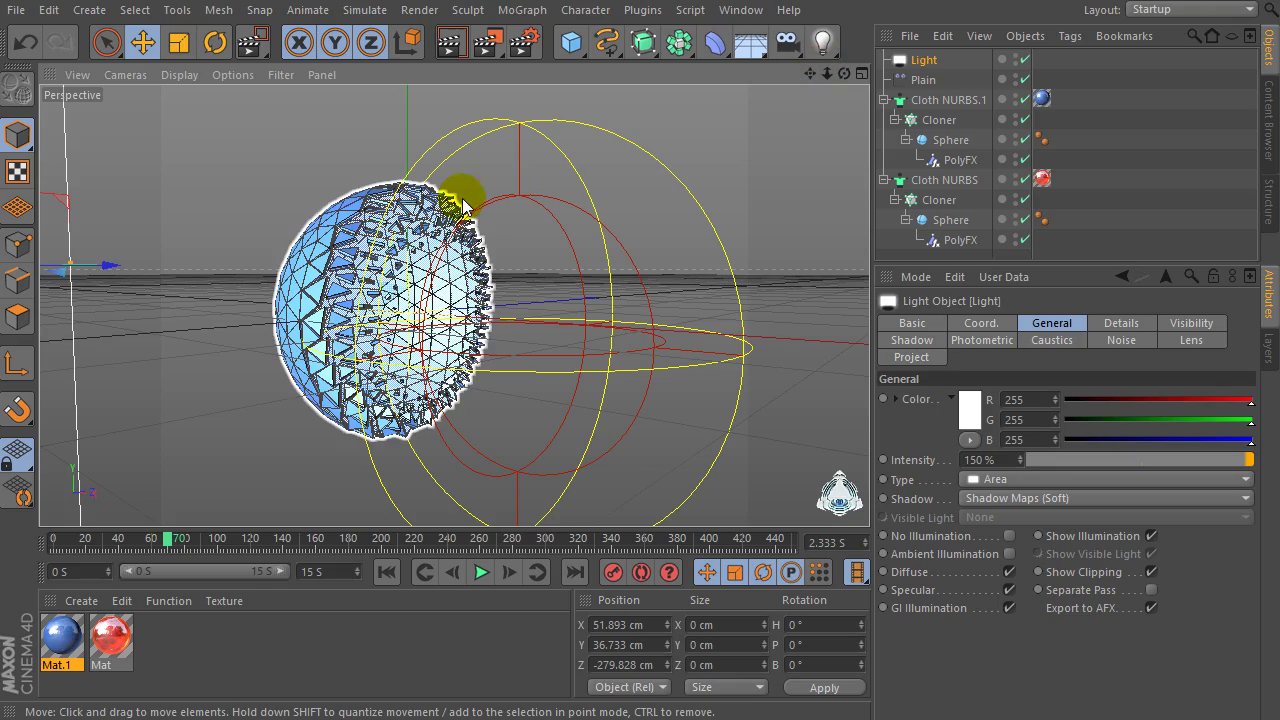
click(482, 572)
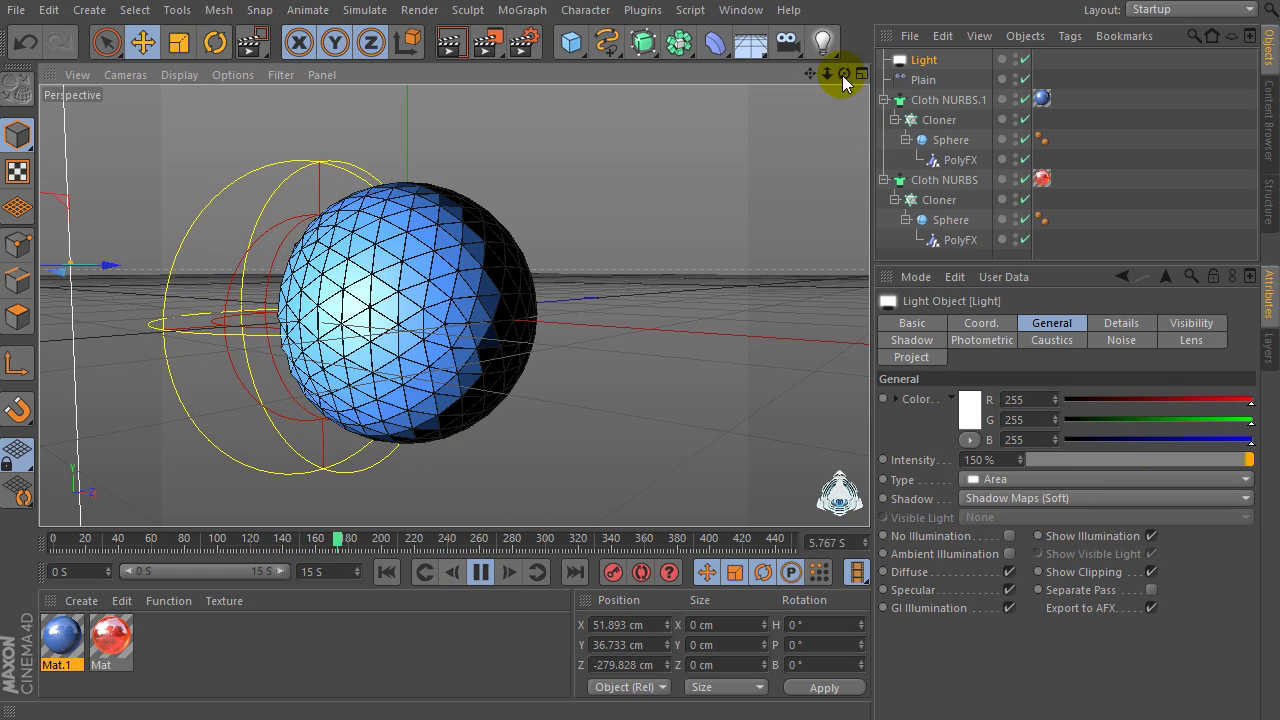
drag(843, 74, 745, 82)
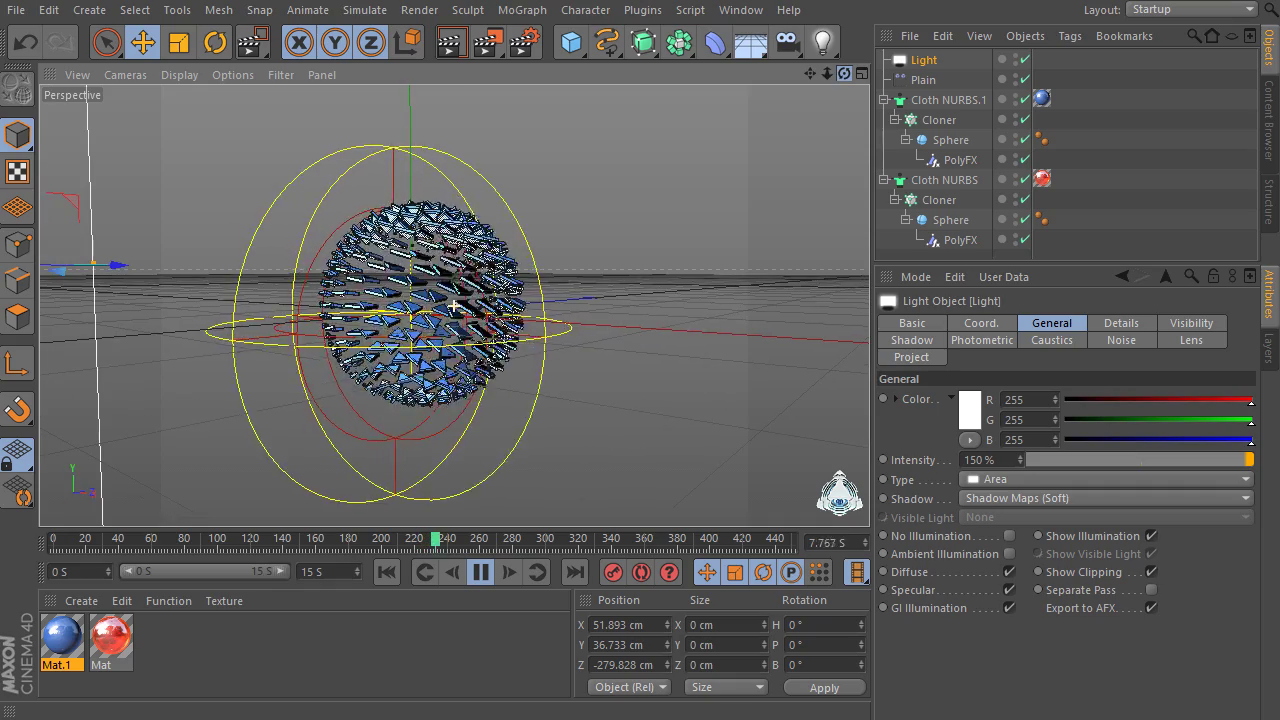
click(481, 572)
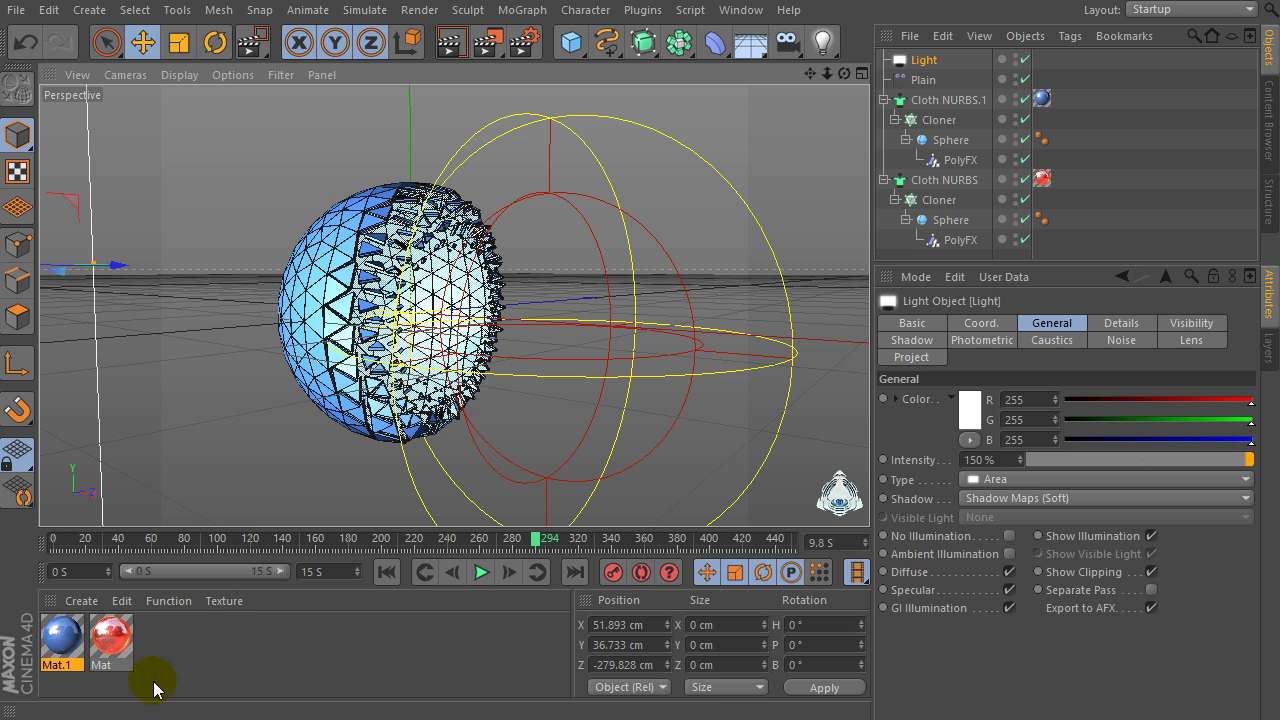
Create a new material, Mat.2, and load a Gradient shader as its Color channel texture.
double_click(193, 639)
double_click(63, 630)
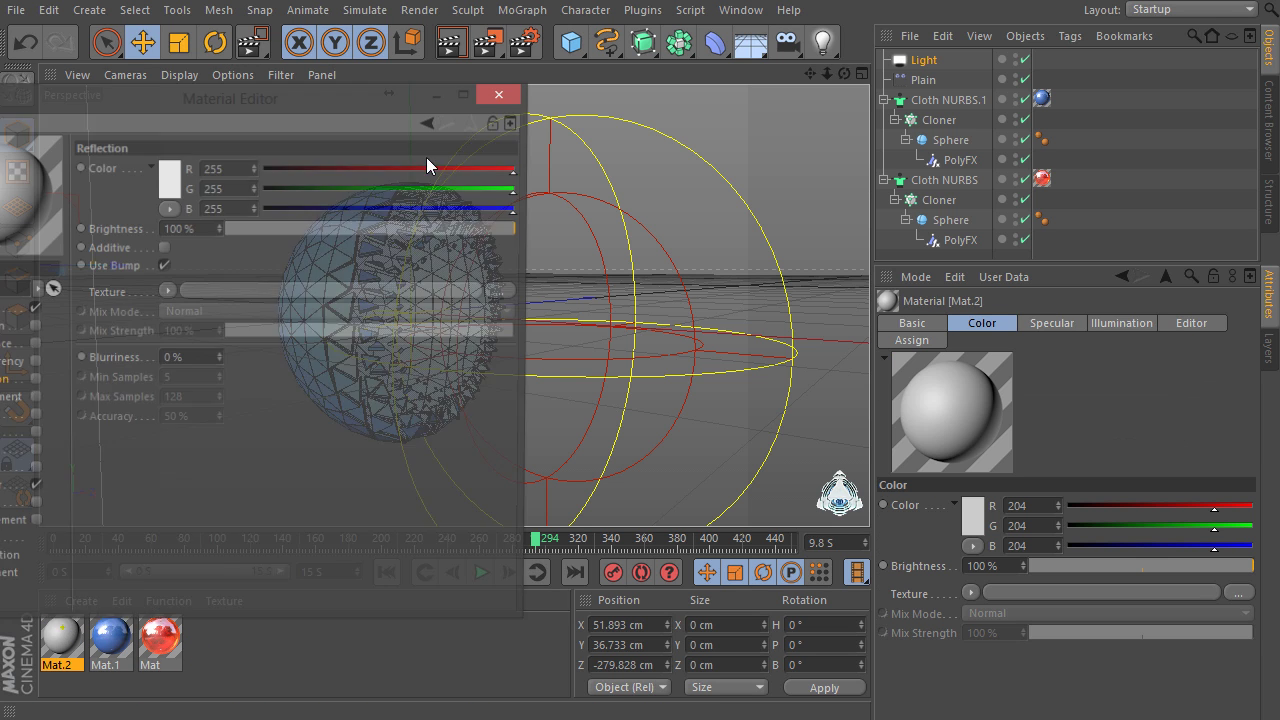
drag(375, 105, 738, 35)
click(304, 253)
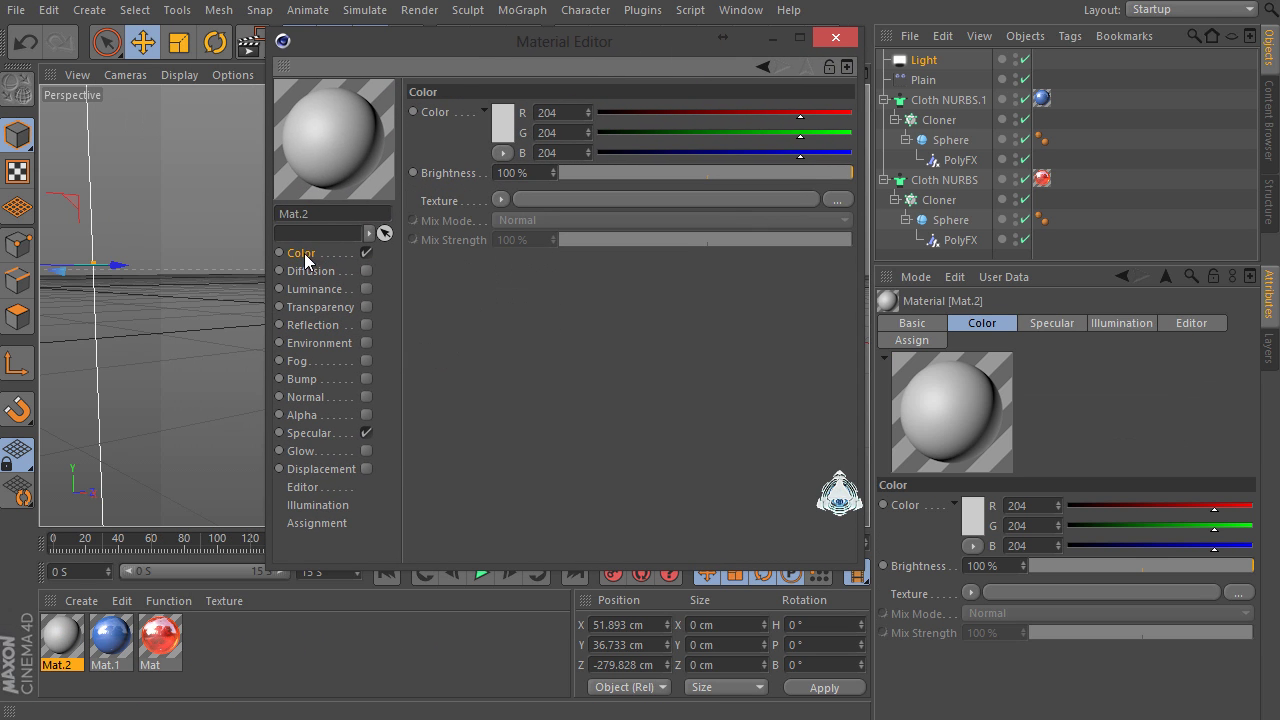
click(502, 199)
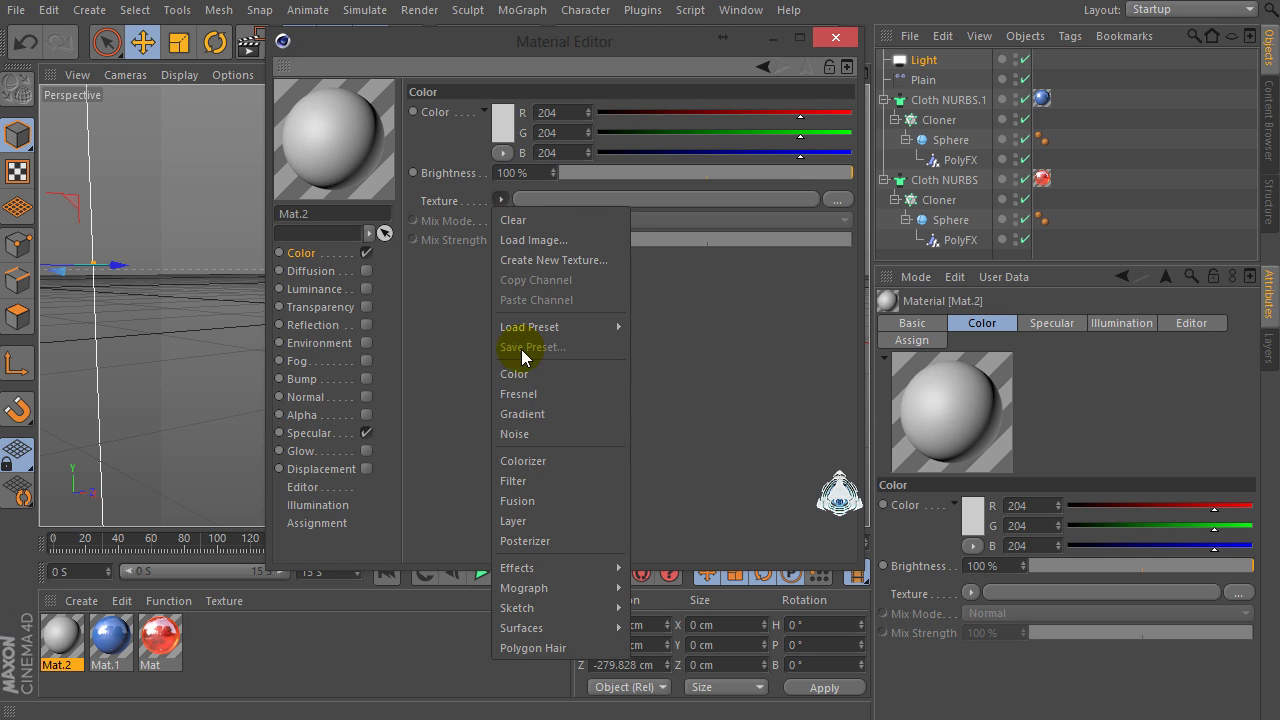
click(522, 413)
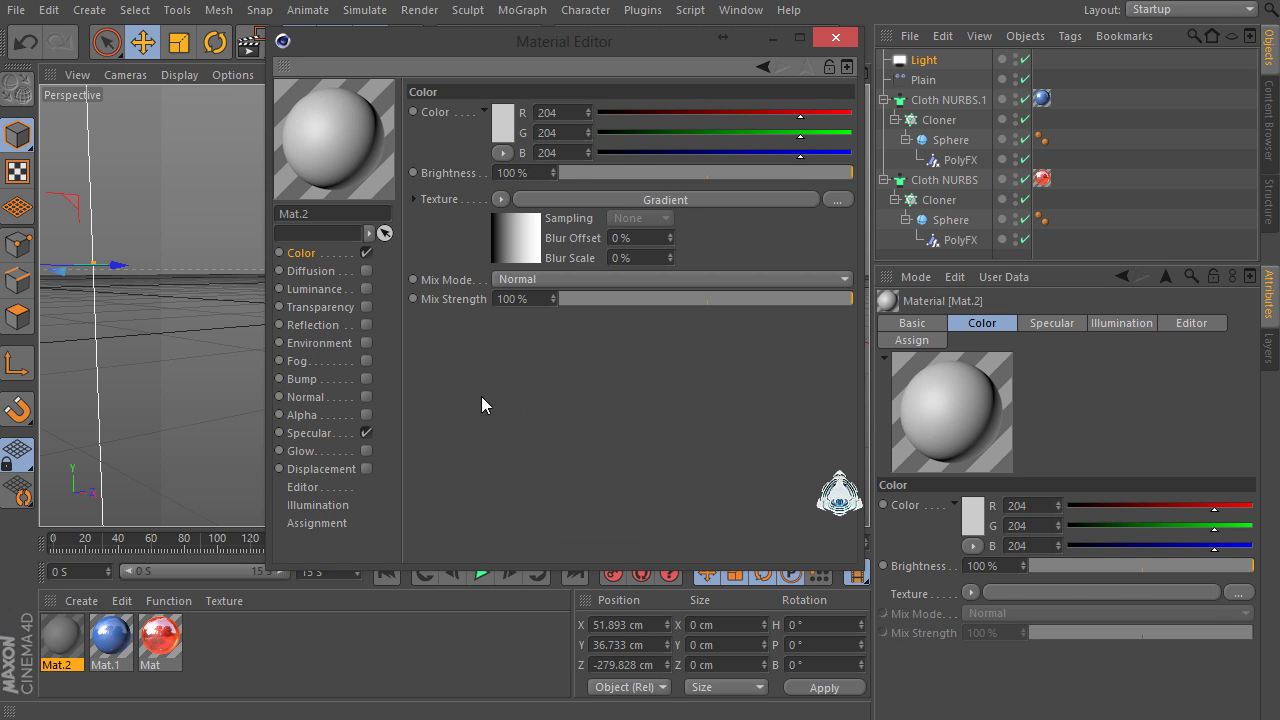
Set Mat.2's gradient type to 2D - Circular and invert its knots so white comes first and black last.
click(519, 236)
click(525, 283)
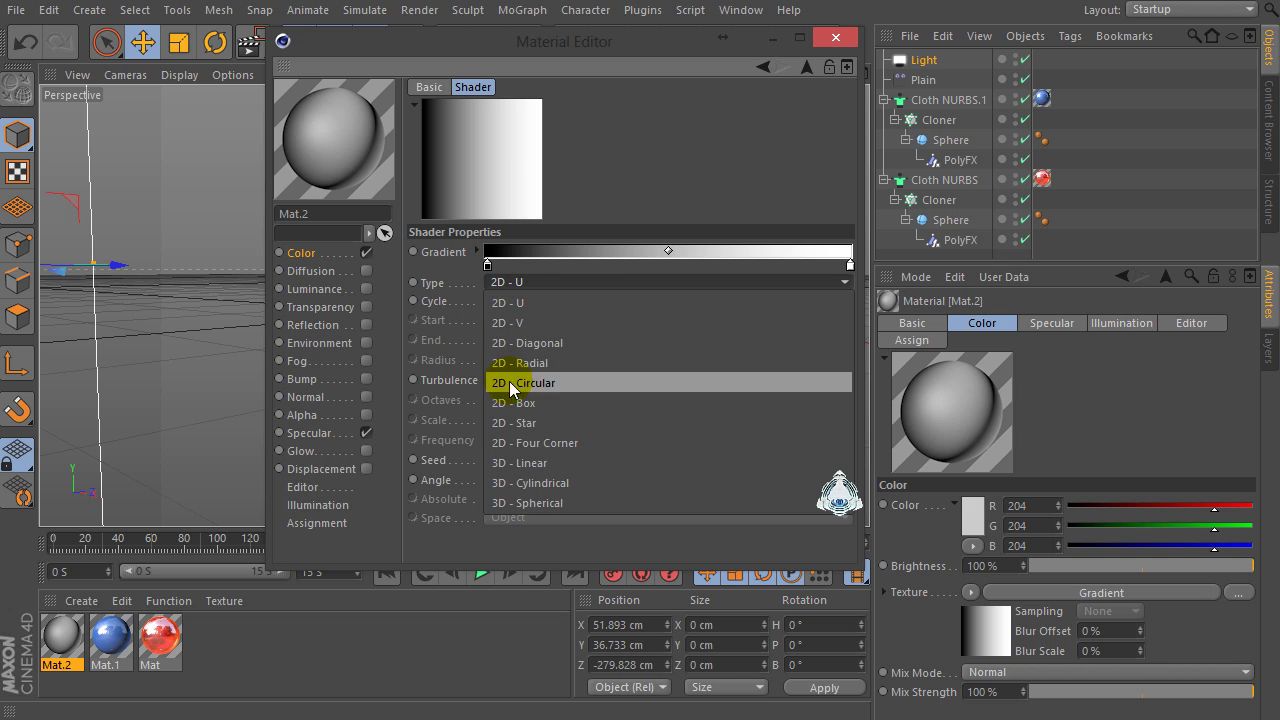
click(580, 381)
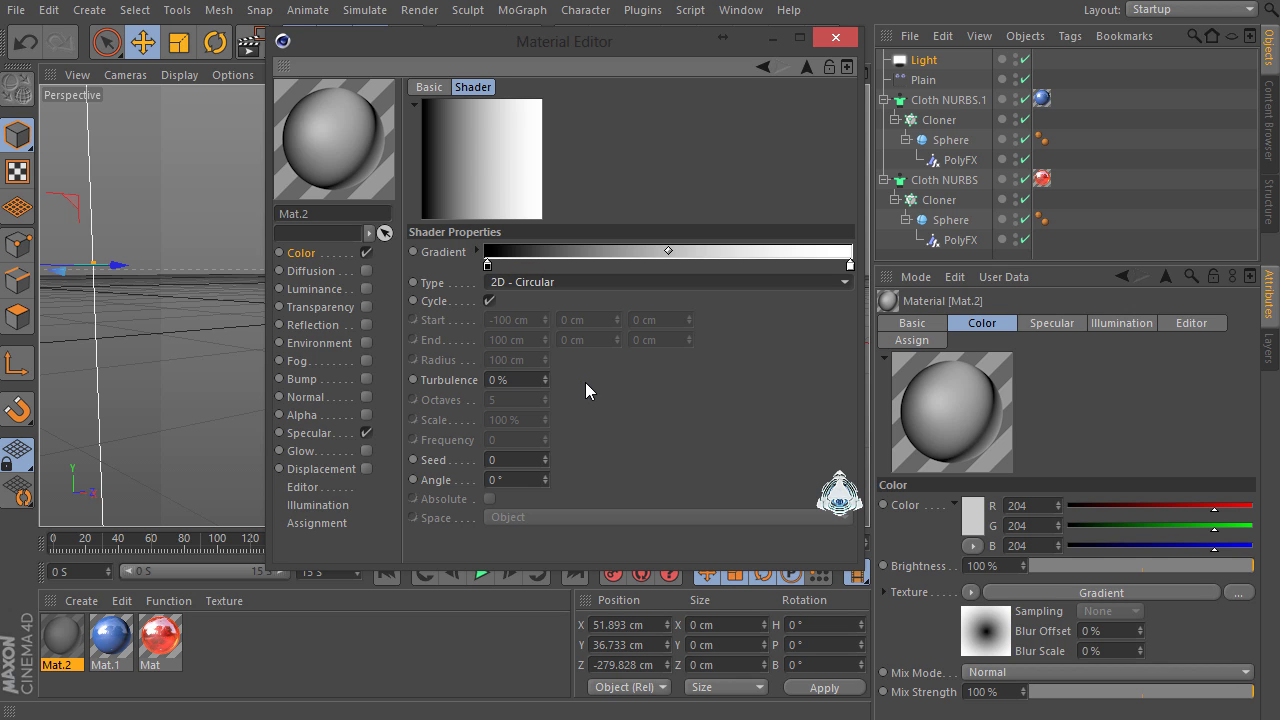
right_click(488, 270)
click(505, 278)
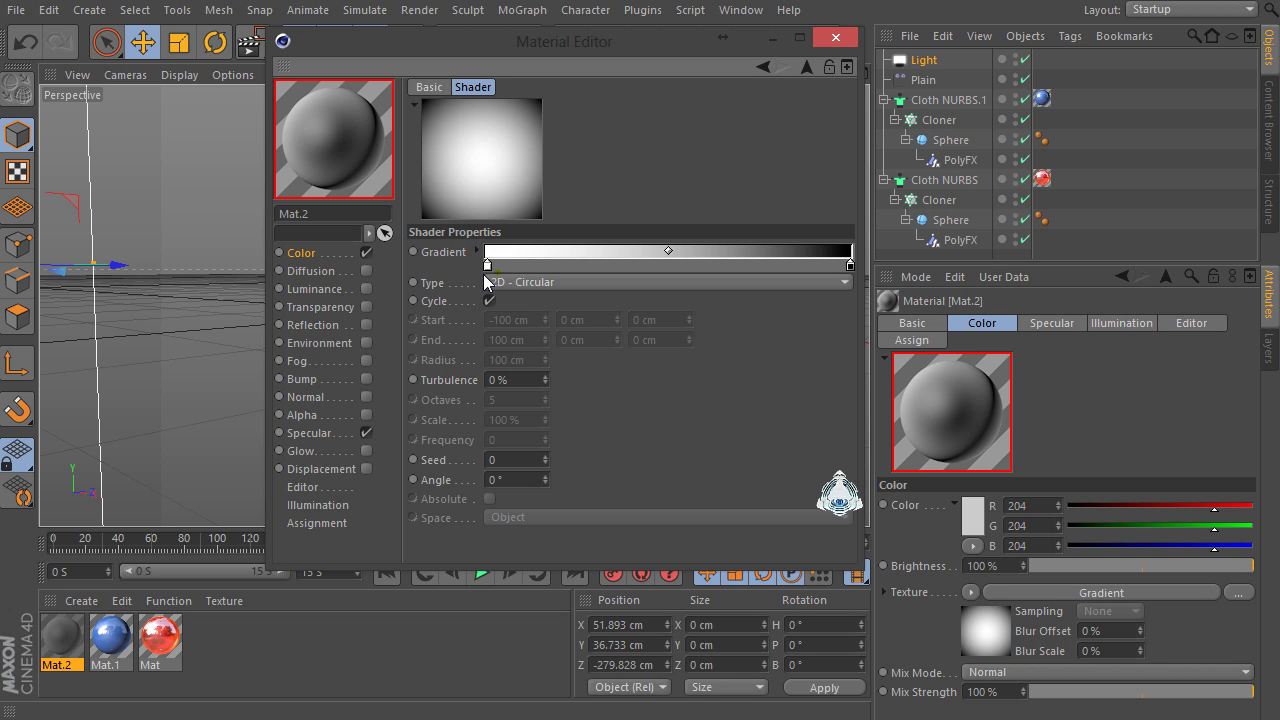
Lighten the gradient's black end knot to a mid grey of about 43% brightness.
double_click(849, 265)
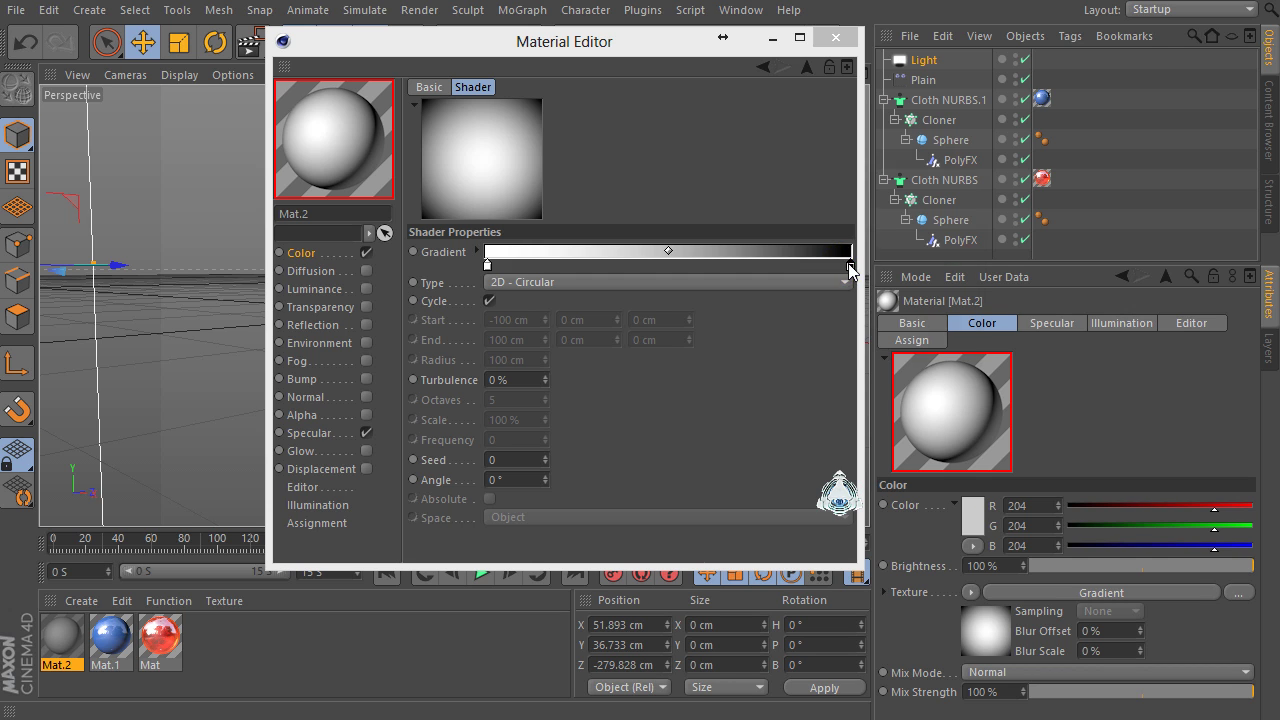
drag(717, 268, 731, 262)
click(813, 359)
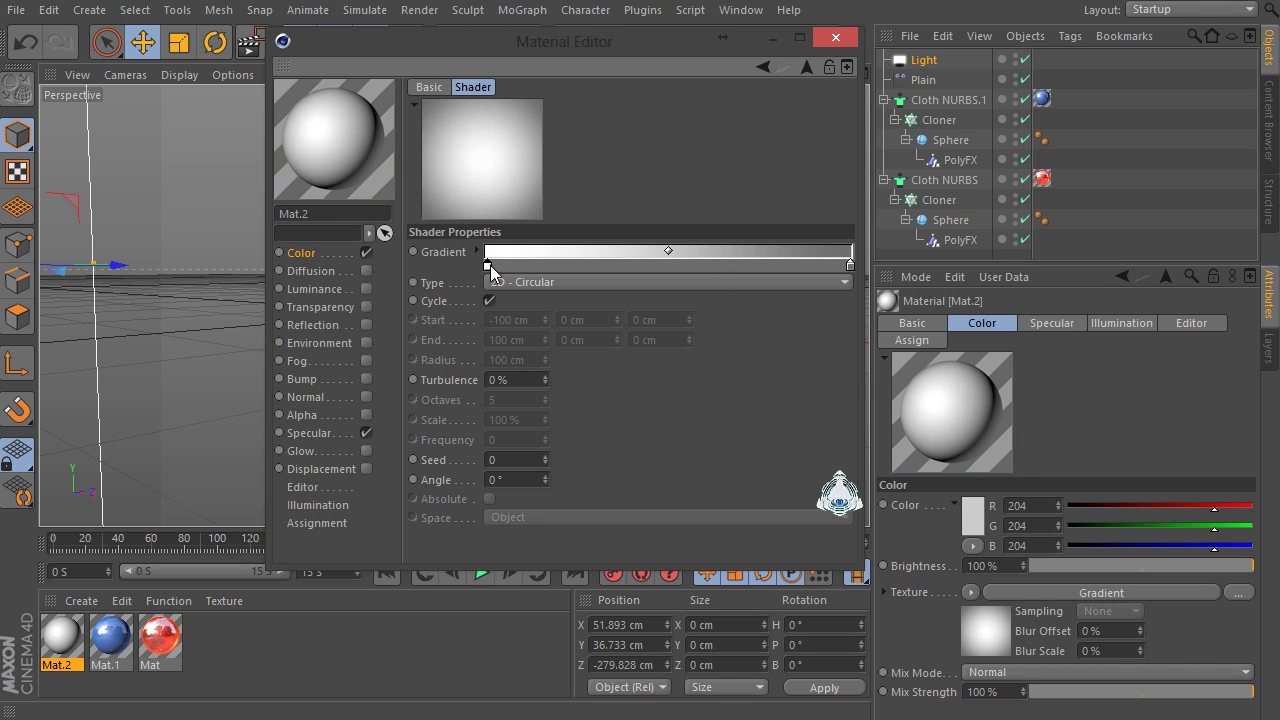
Change the gradient's white start knot to a muted blue with hue 208° and RGB 55, 96, 132.
double_click(490, 265)
click(549, 190)
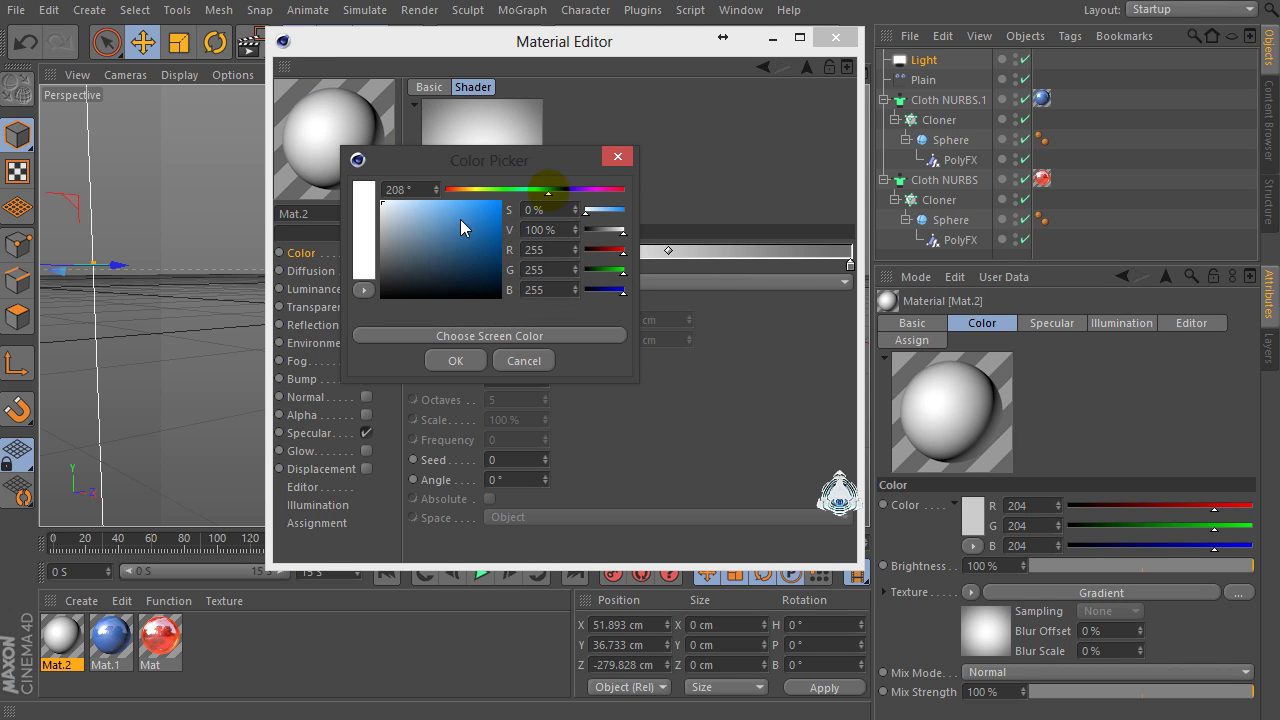
mouse_move(461, 222)
mouse_down()
mouse_move(486, 197)
mouse_move(449, 214)
mouse_move(462, 251)
mouse_up()
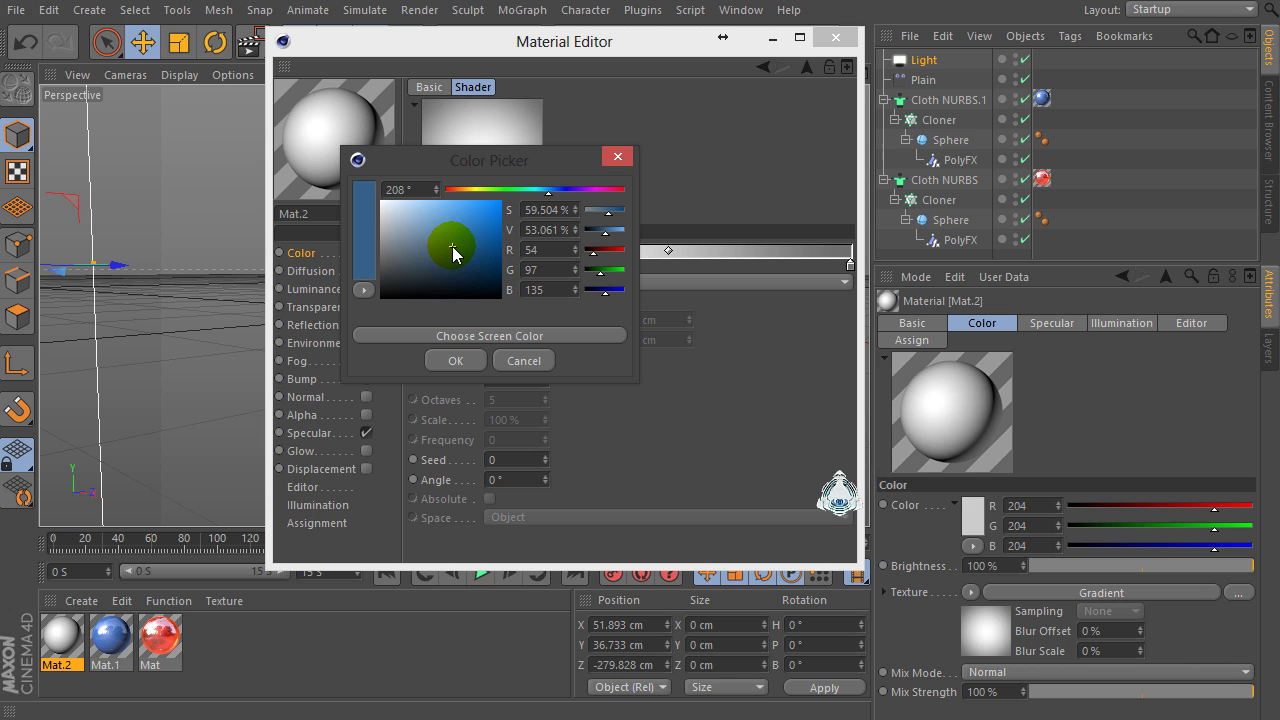
drag(451, 254, 449, 258)
click(455, 362)
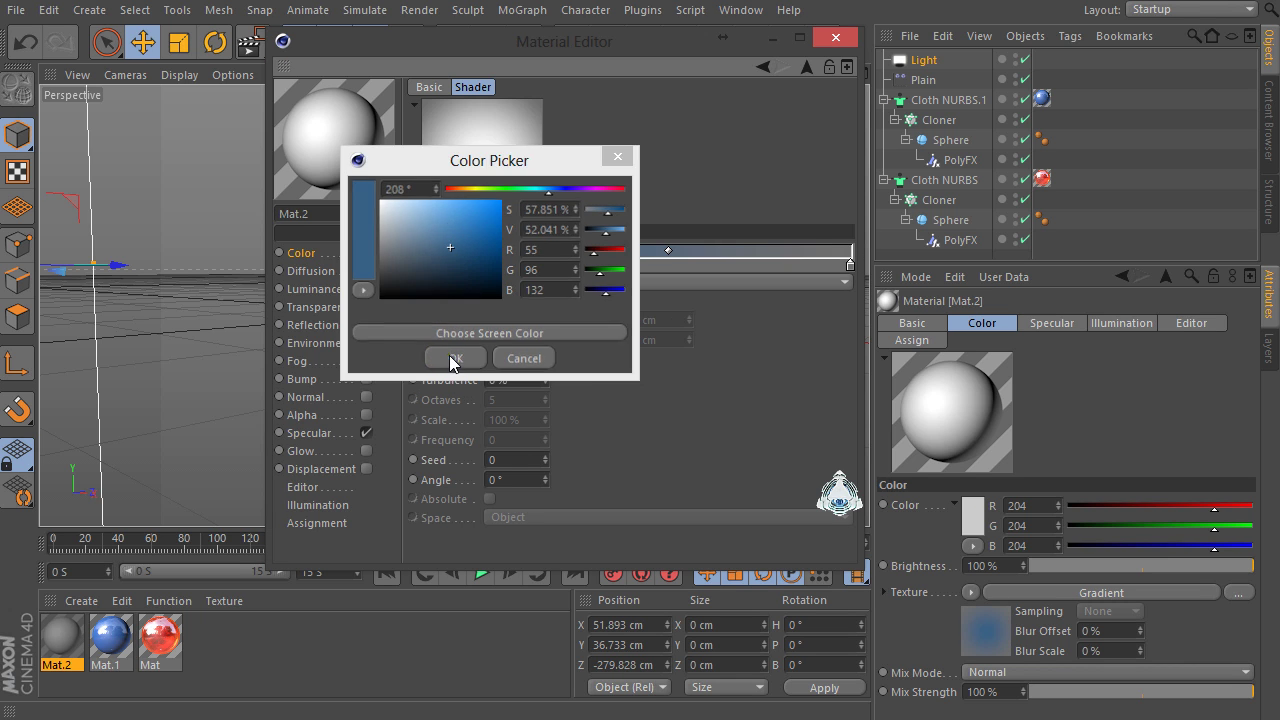
Change the gradient's end knot to a darker blue with hue 211° and RGB about 46, 74, 104.
double_click(850, 266)
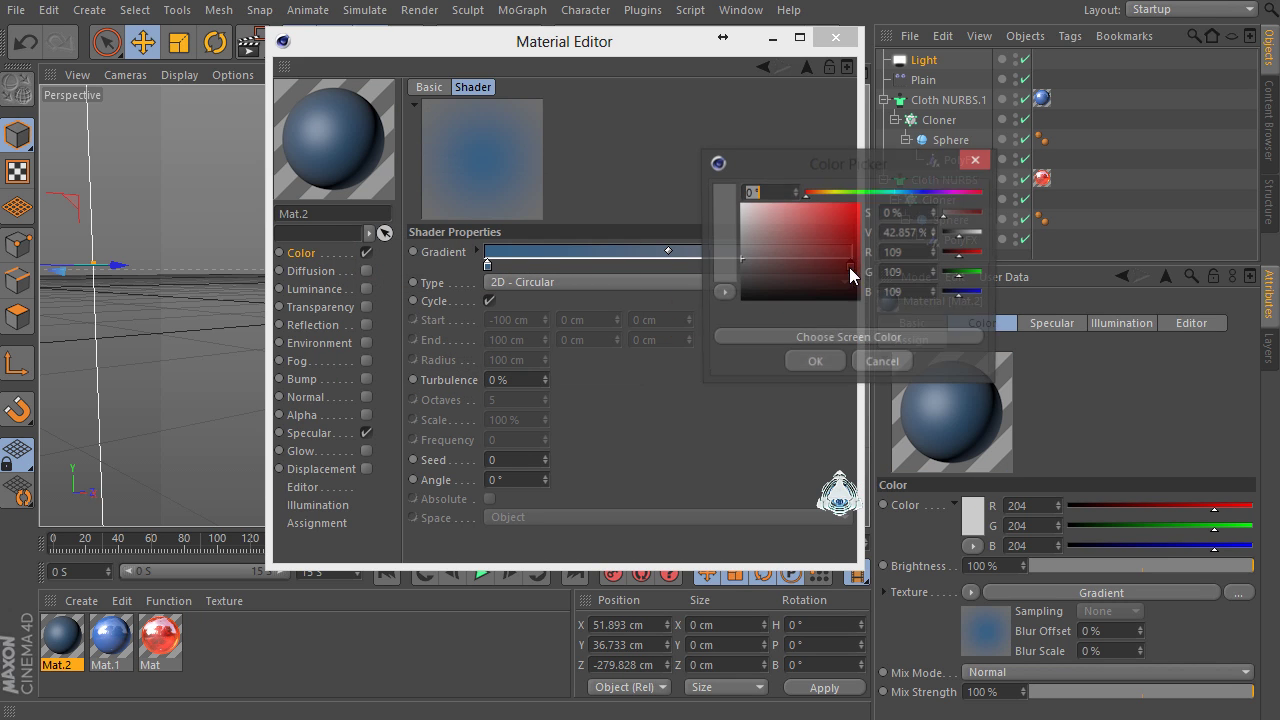
click(910, 194)
drag(815, 250, 801, 260)
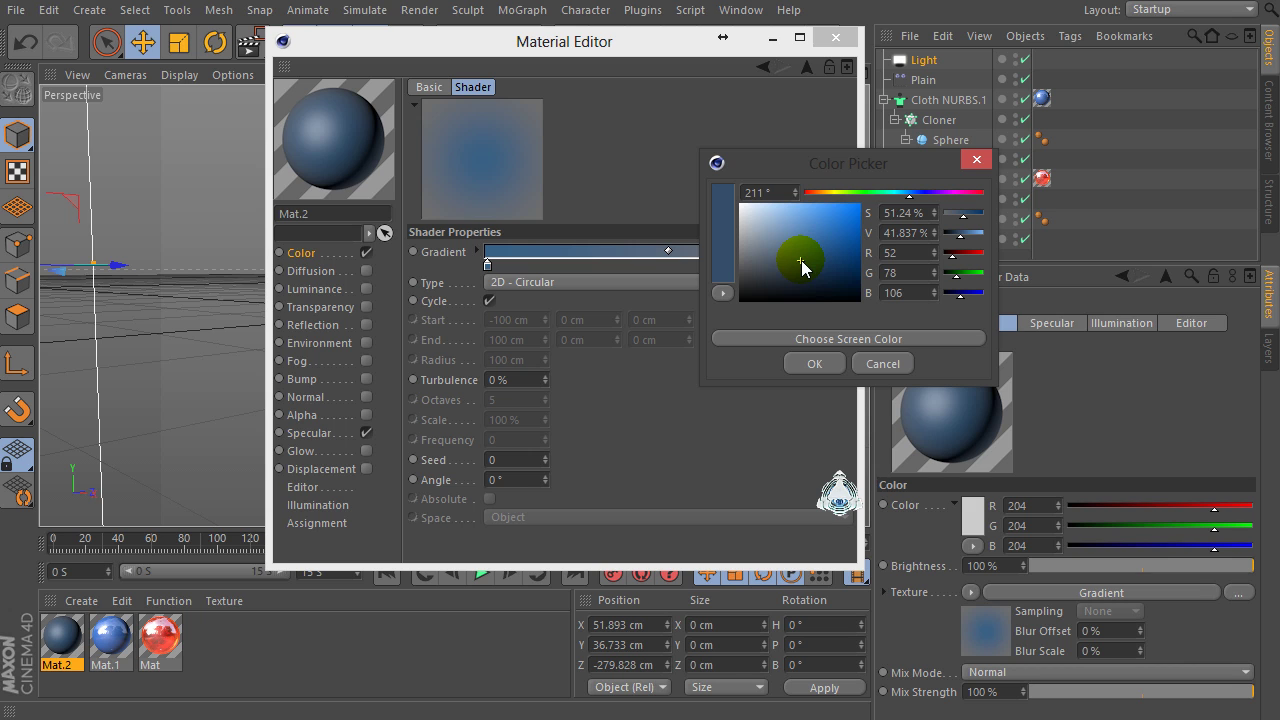
click(793, 358)
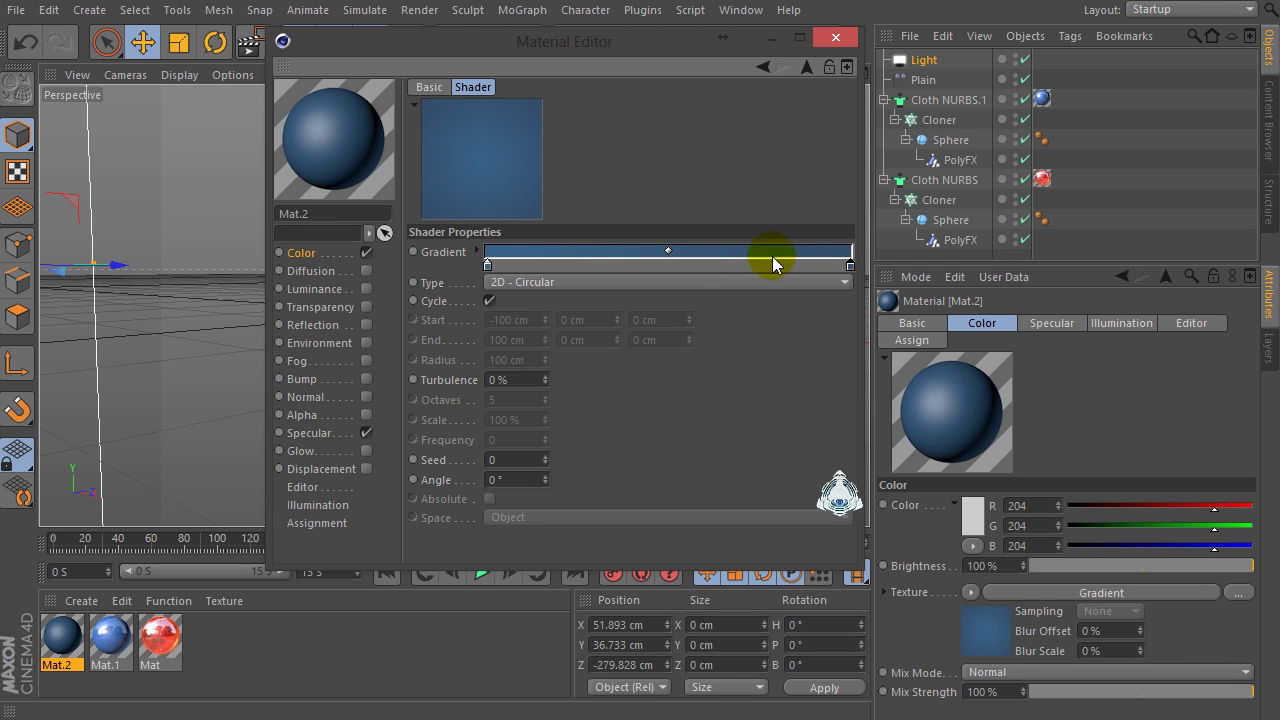
double_click(850, 266)
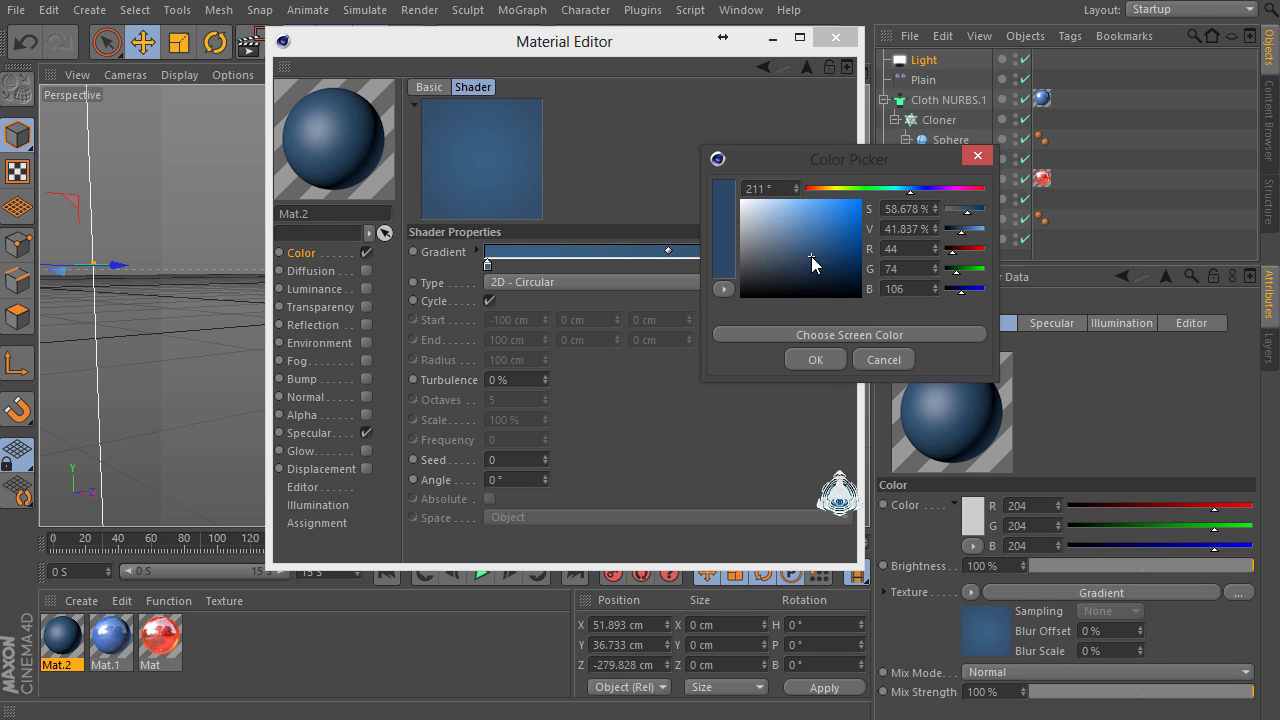
drag(819, 256, 802, 258)
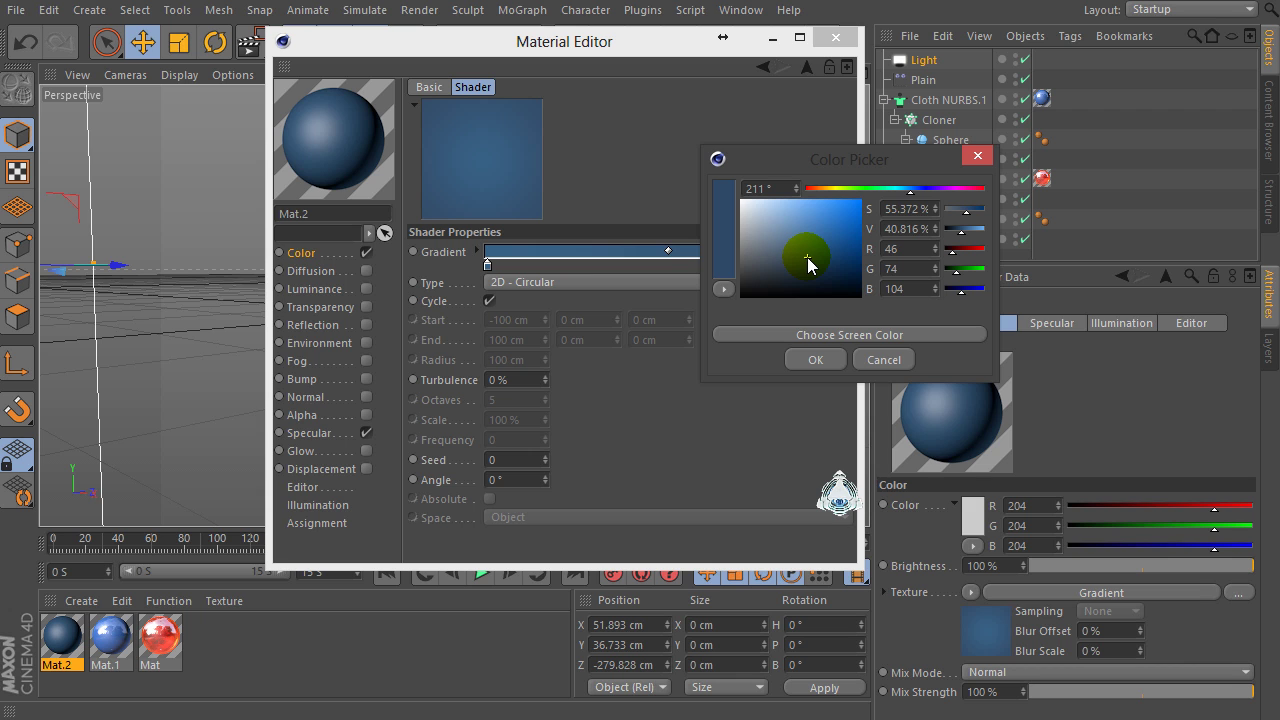
click(815, 359)
Lighten the gradient's start knot to a blue with hue 208° and RGB 65, 112, 153, and finish editing the material.
double_click(488, 264)
click(448, 250)
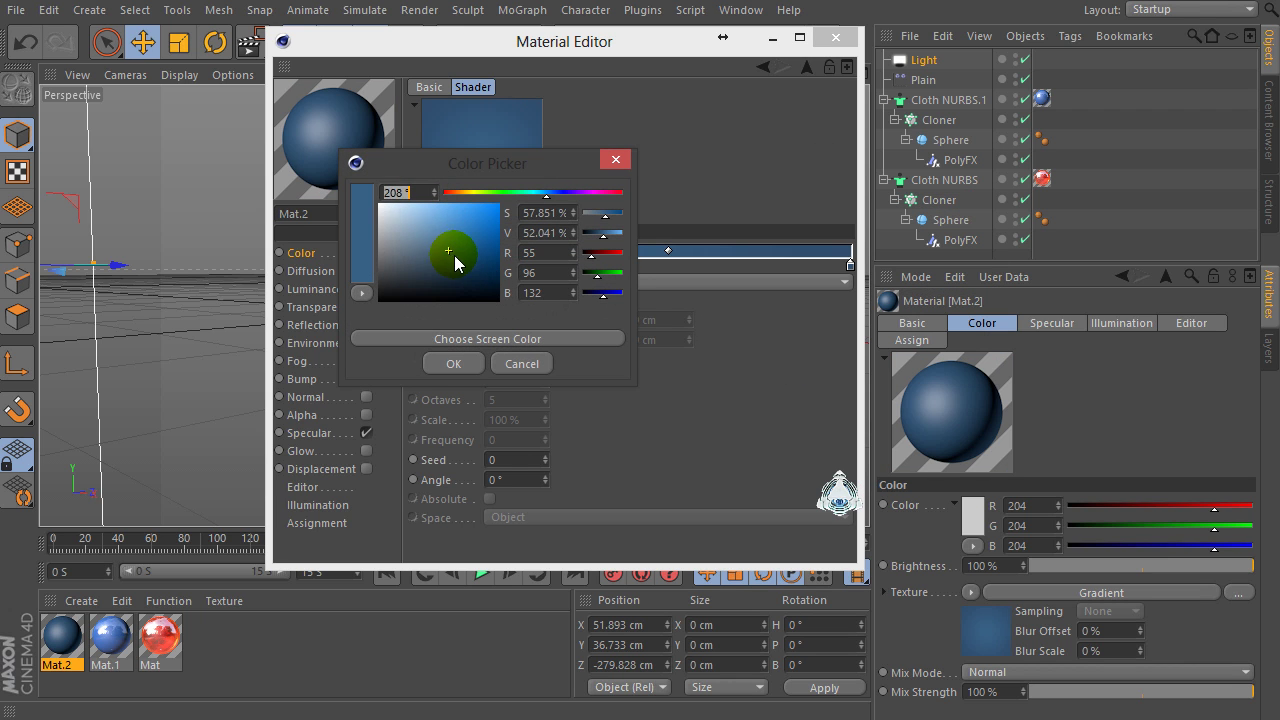
drag(445, 258, 444, 252)
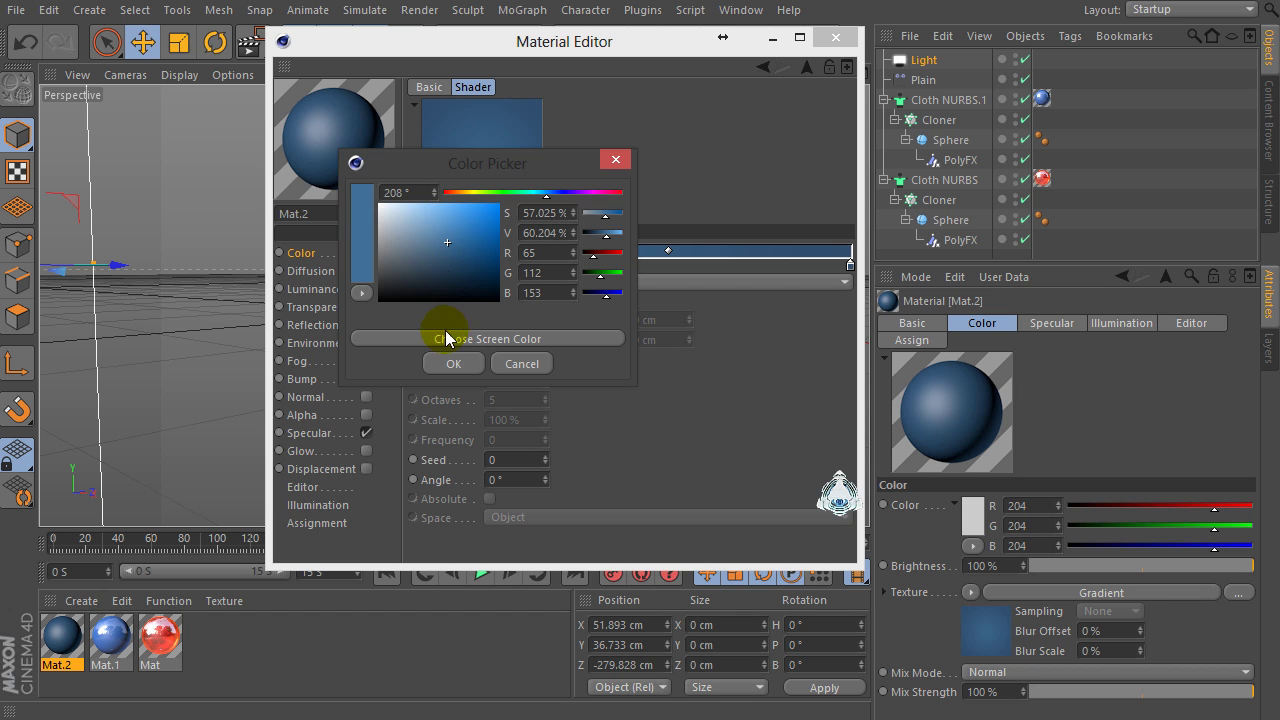
click(452, 364)
click(836, 38)
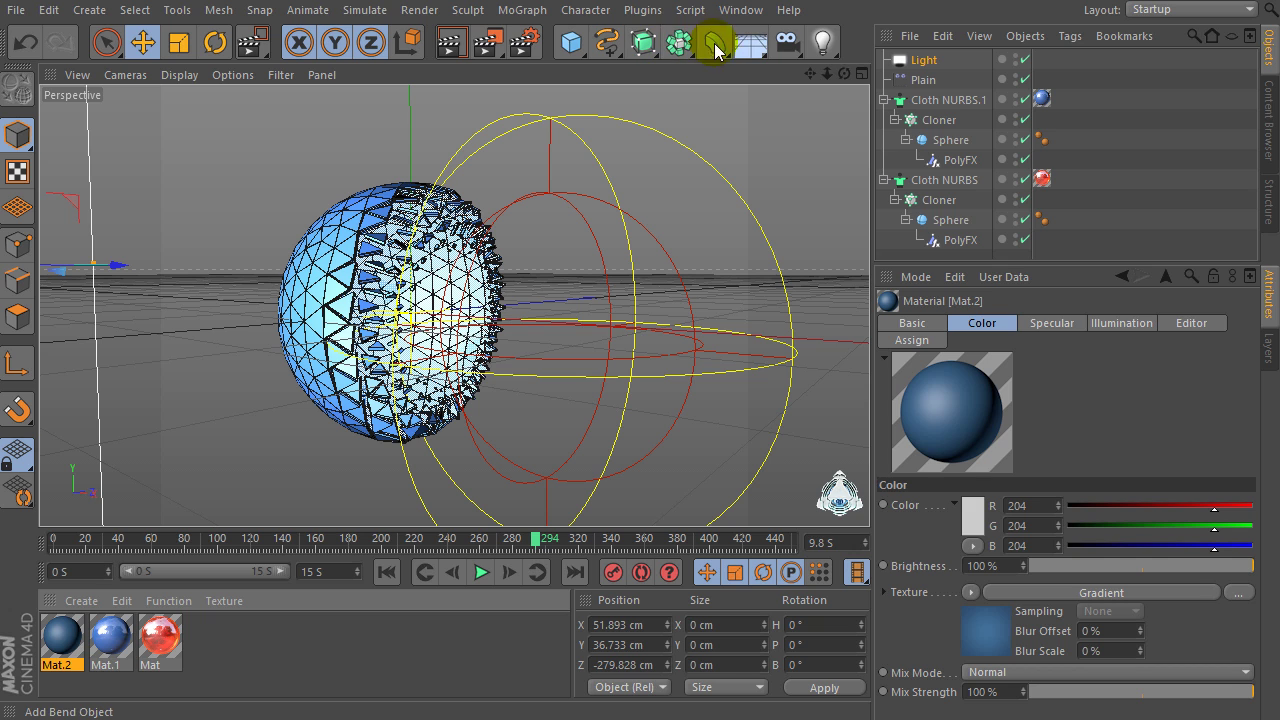
Add a Background object to the scene and assign Mat.2 to it.
drag(750, 42, 853, 220)
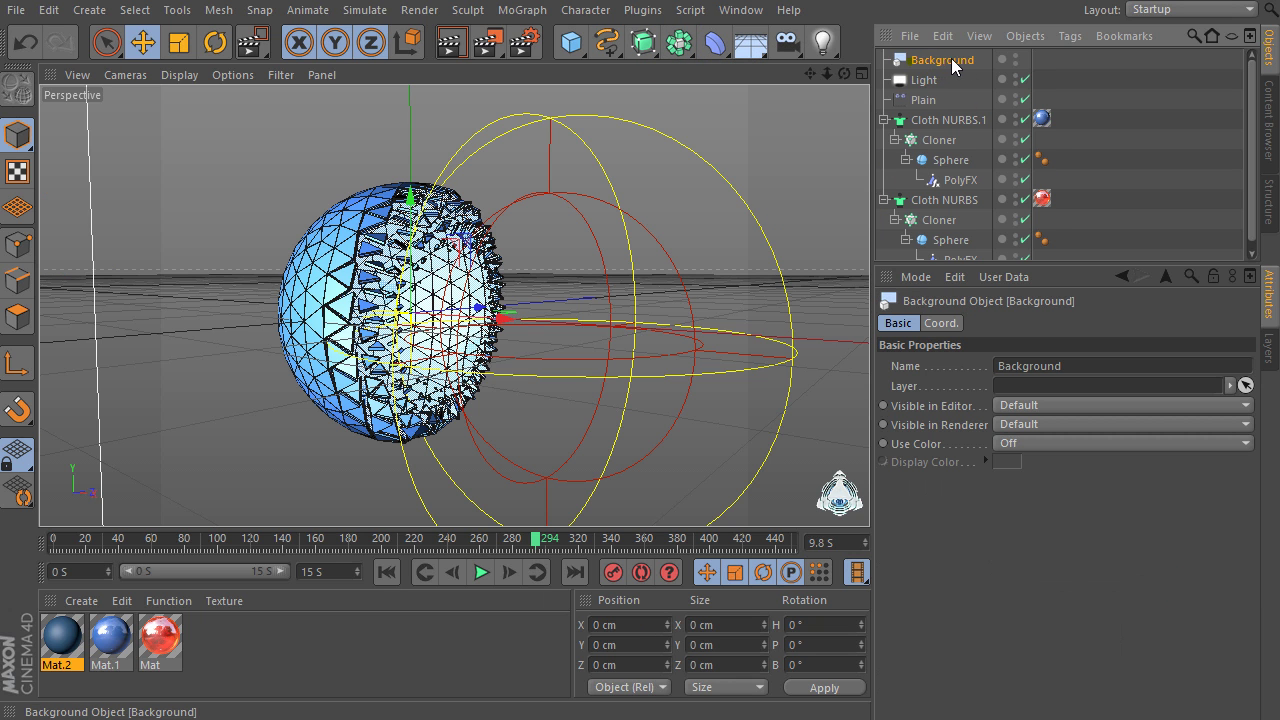
drag(61, 638, 737, 240)
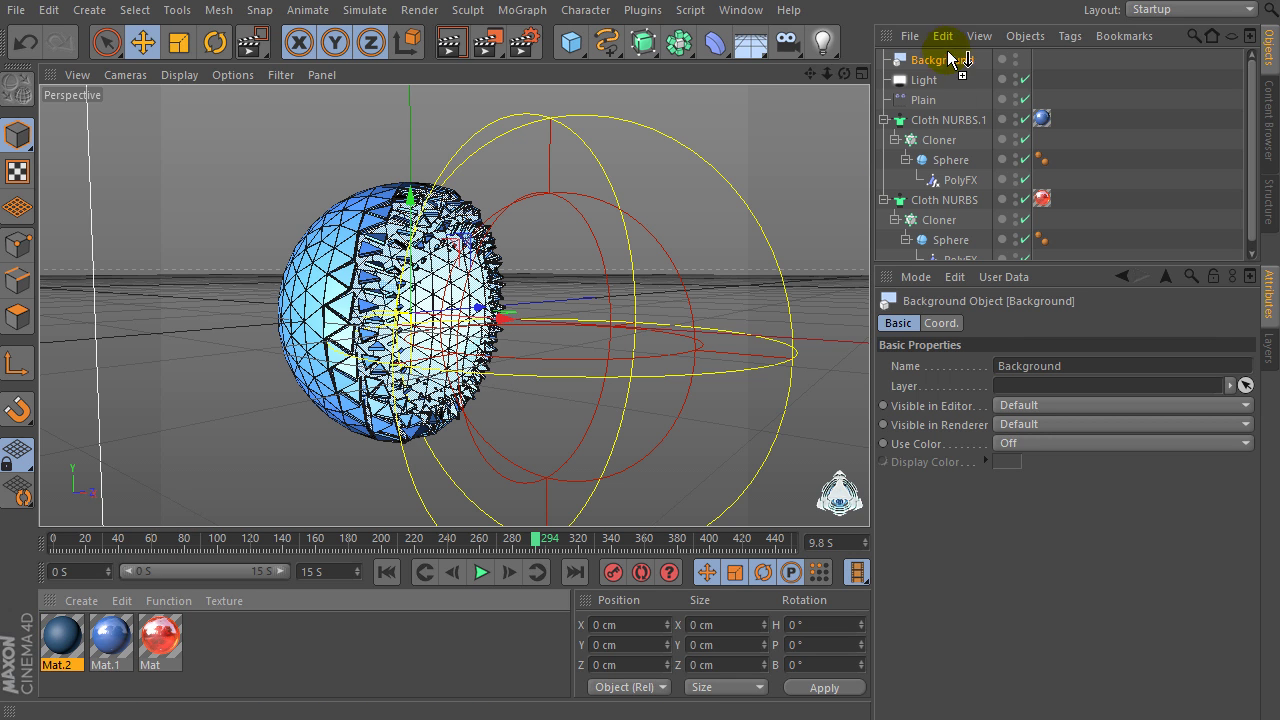
drag(950, 60, 950, 60)
Darken the end knot of Mat.2's circular gradient slightly and close the material for editing.
click(61, 638)
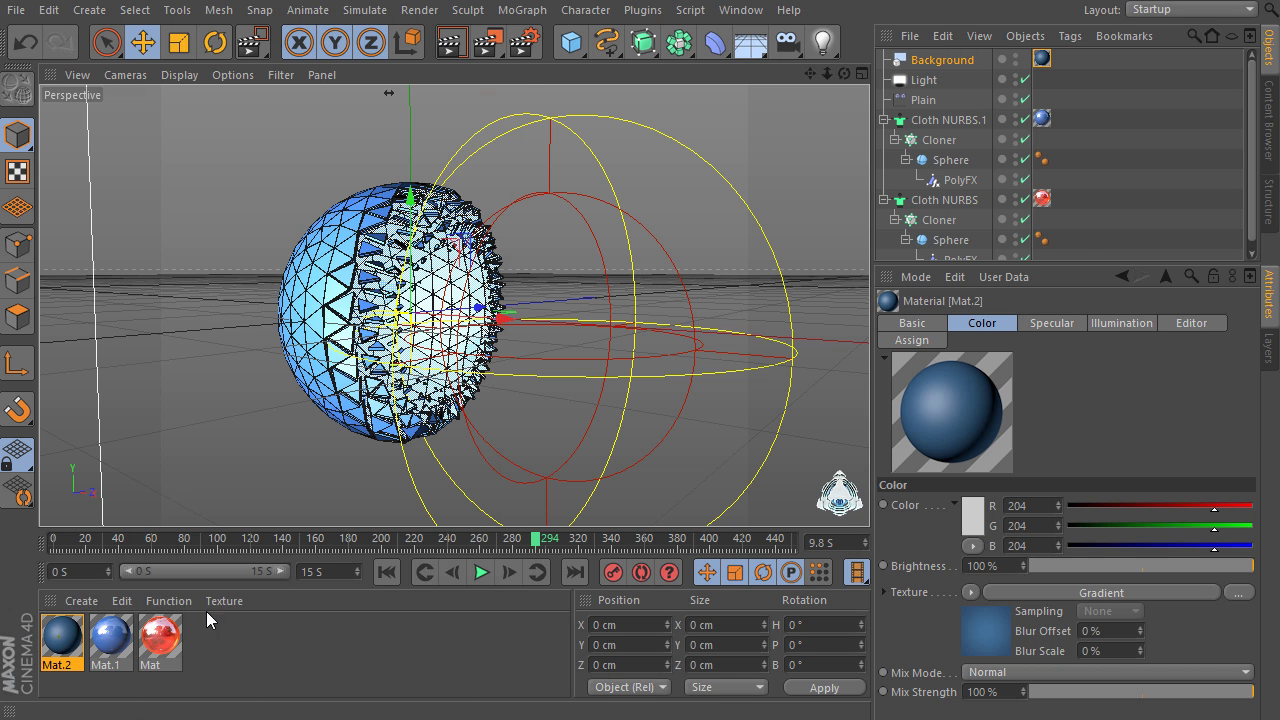
double_click(61, 638)
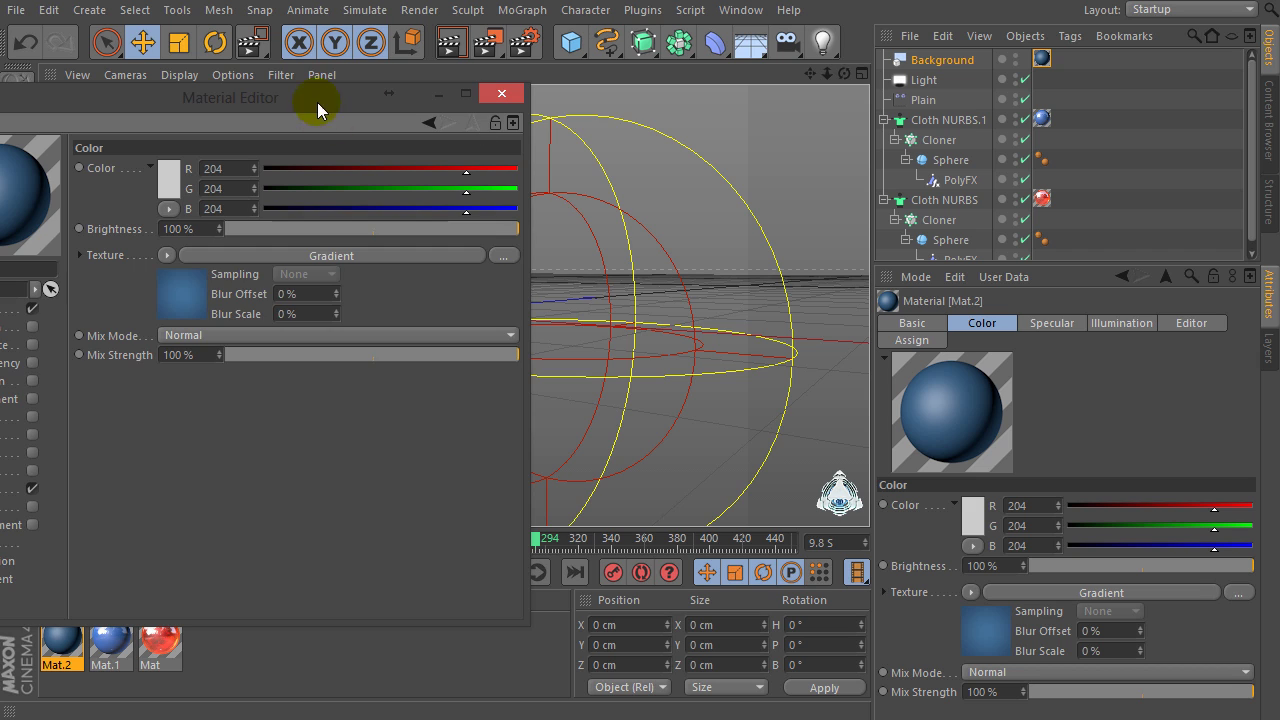
drag(317, 102, 634, 70)
click(520, 262)
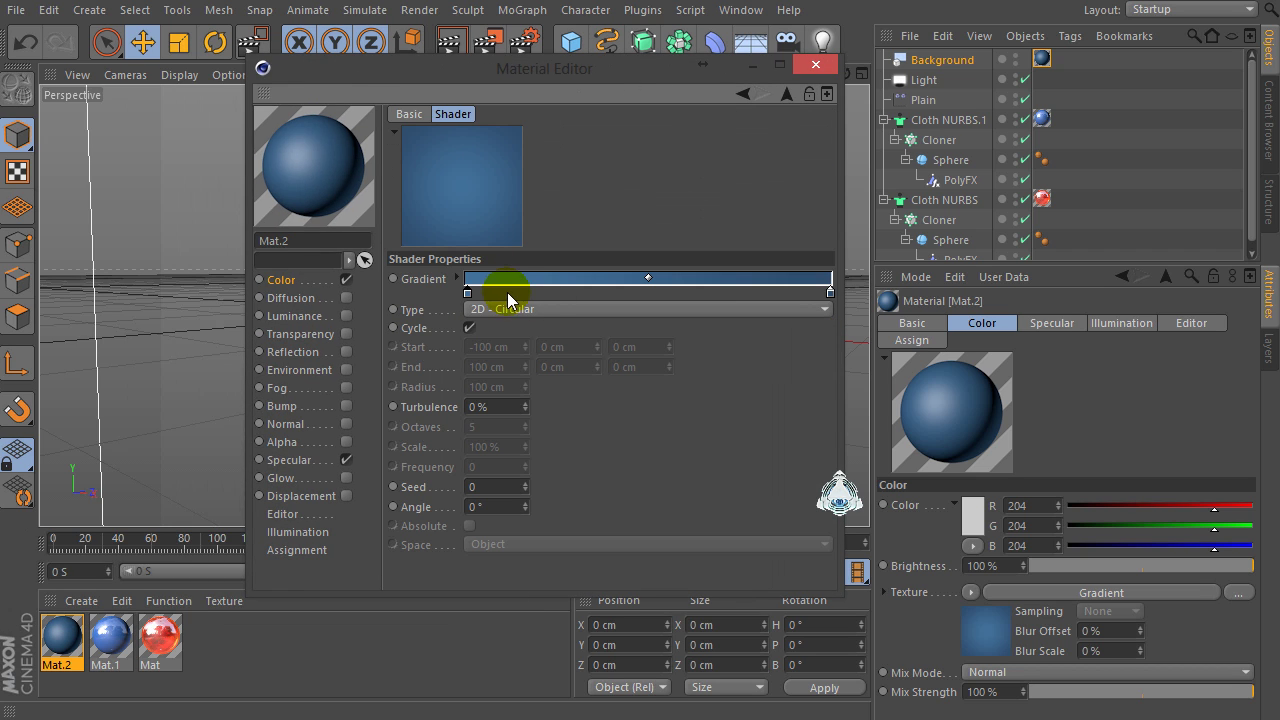
double_click(830, 292)
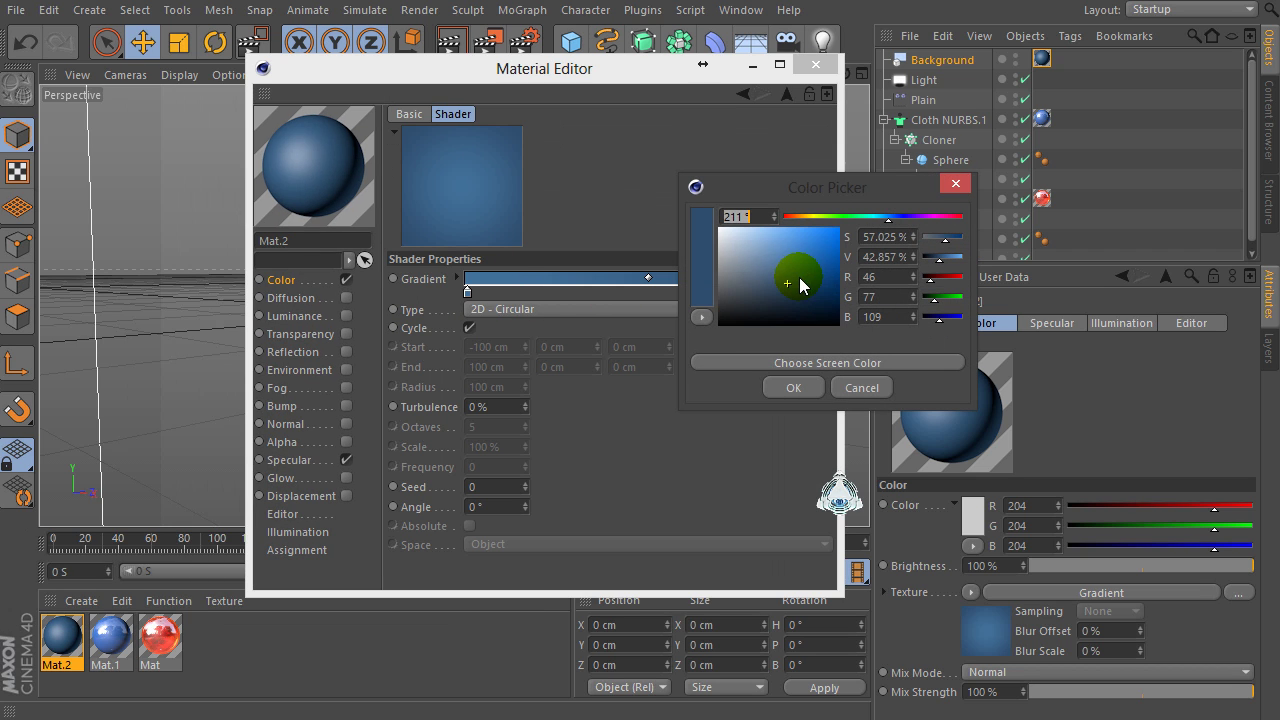
click(793, 387)
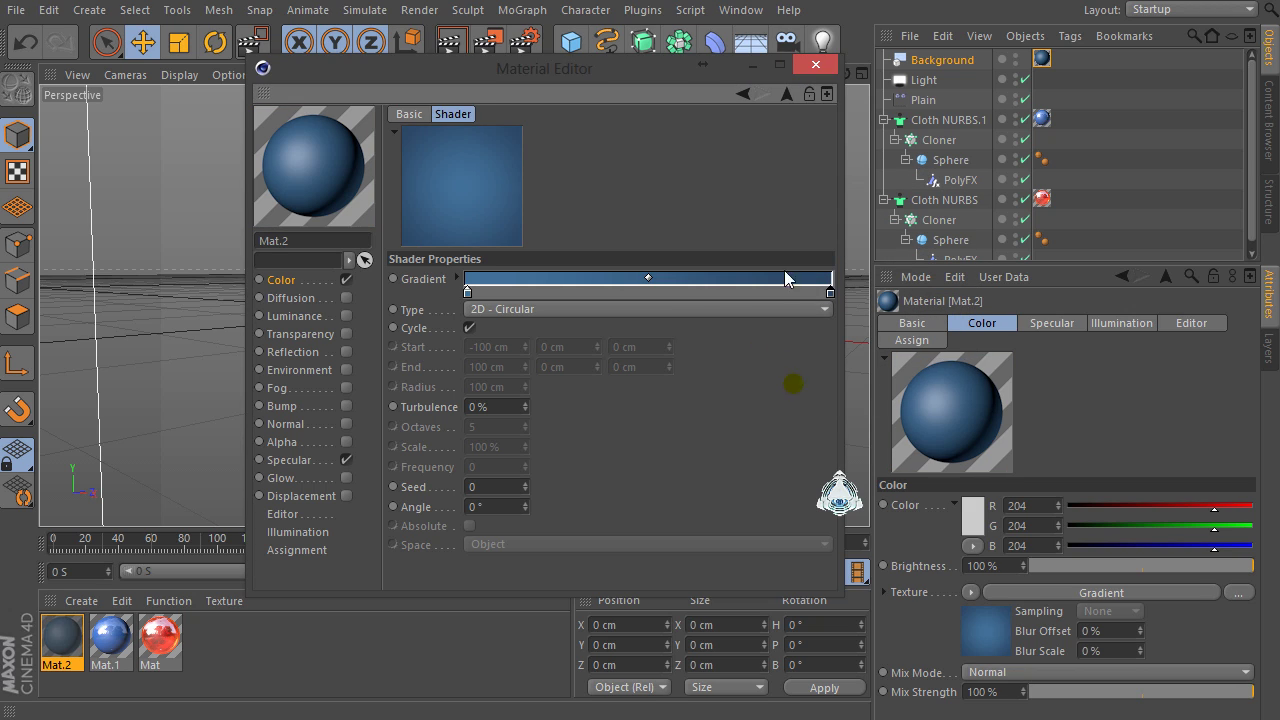
click(821, 70)
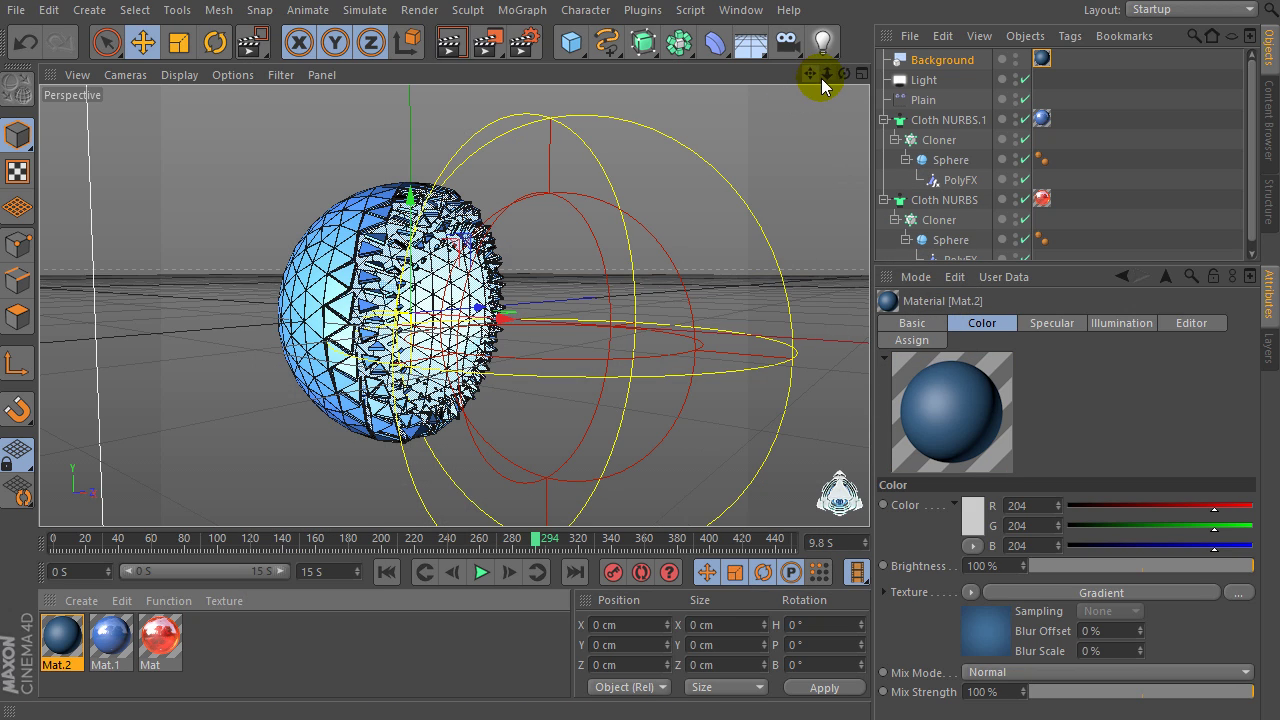
Set the render output to the HDV/HDTV 720 29.97 preset and the frame range to All Frames.
drag(810, 74, 834, 86)
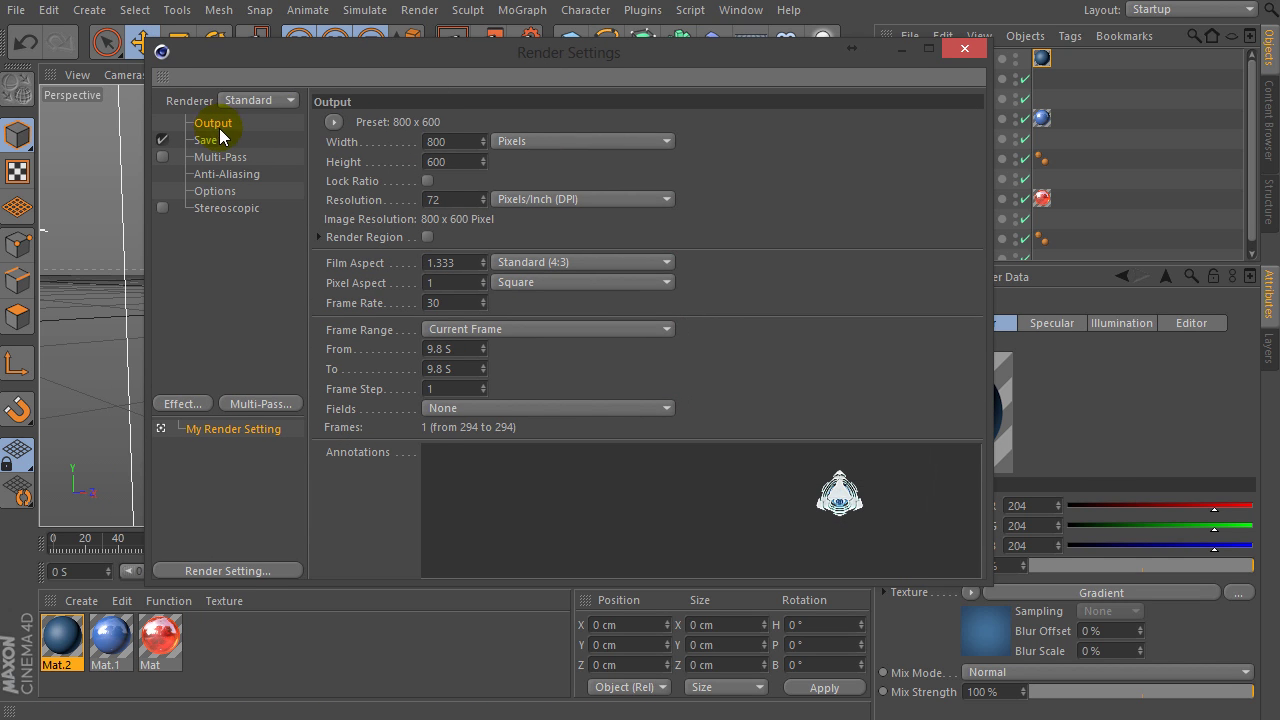
click(333, 121)
mouse_move(383, 183)
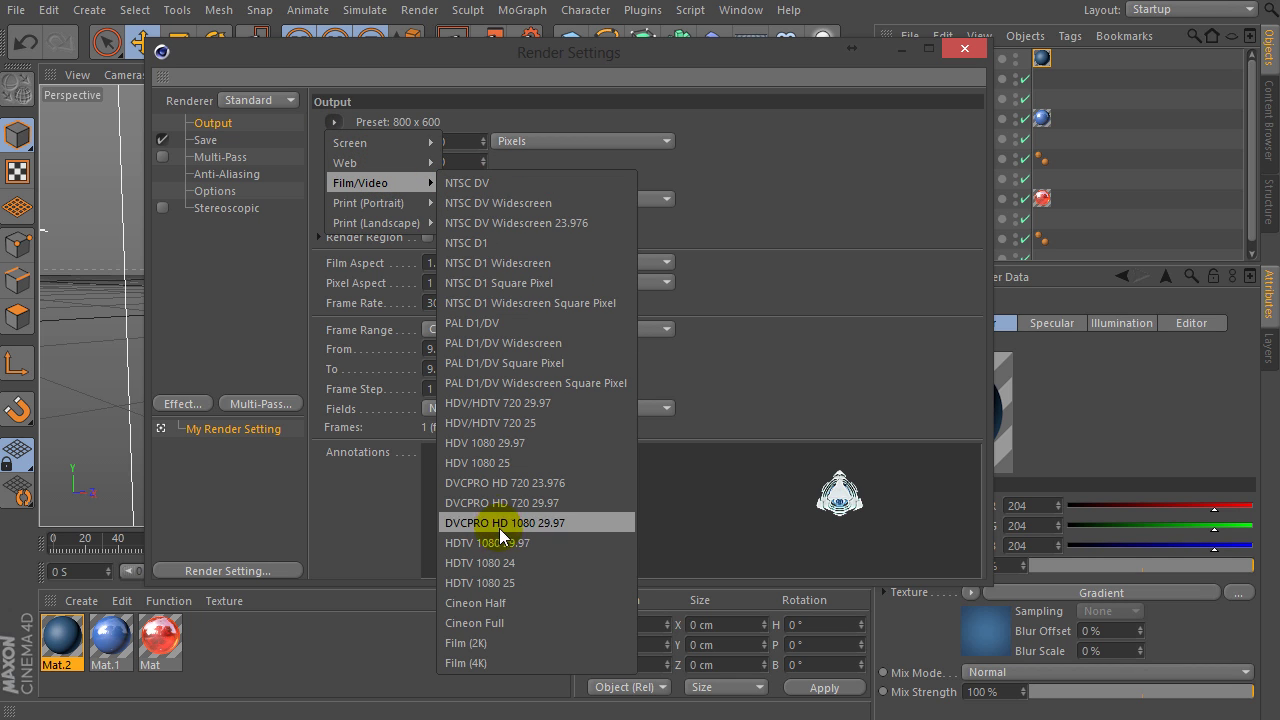
click(541, 403)
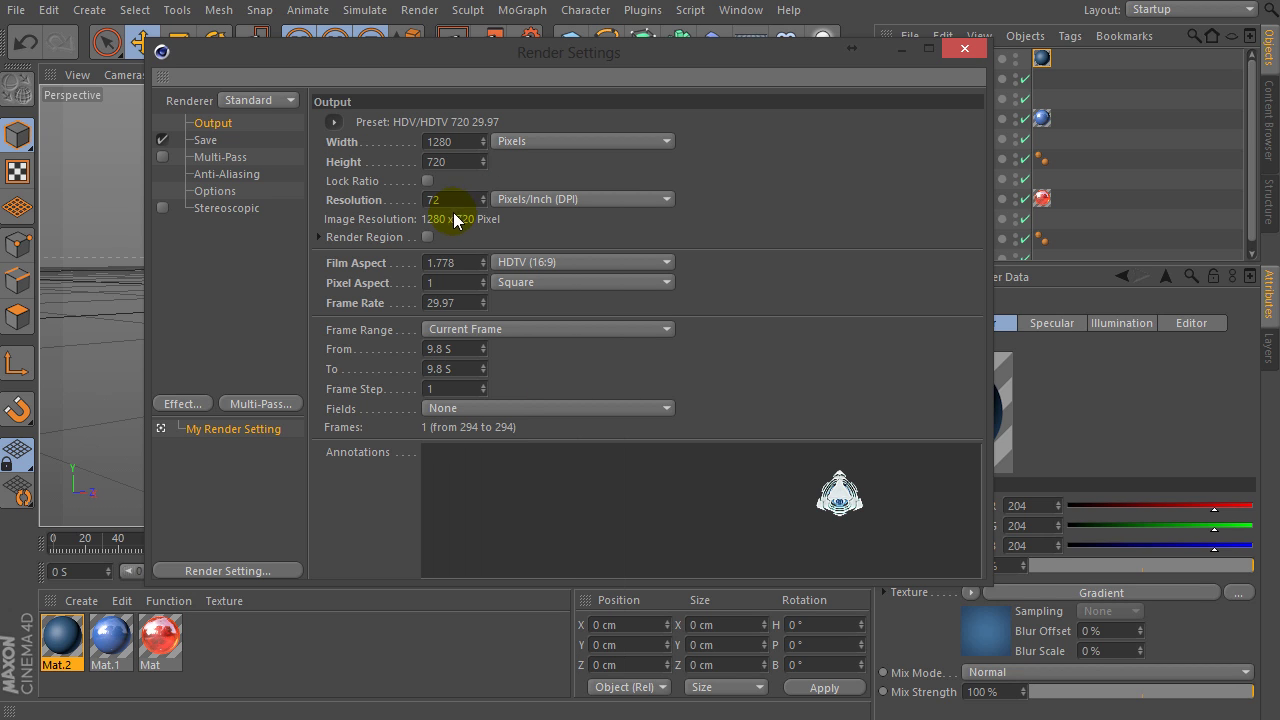
click(460, 329)
click(472, 386)
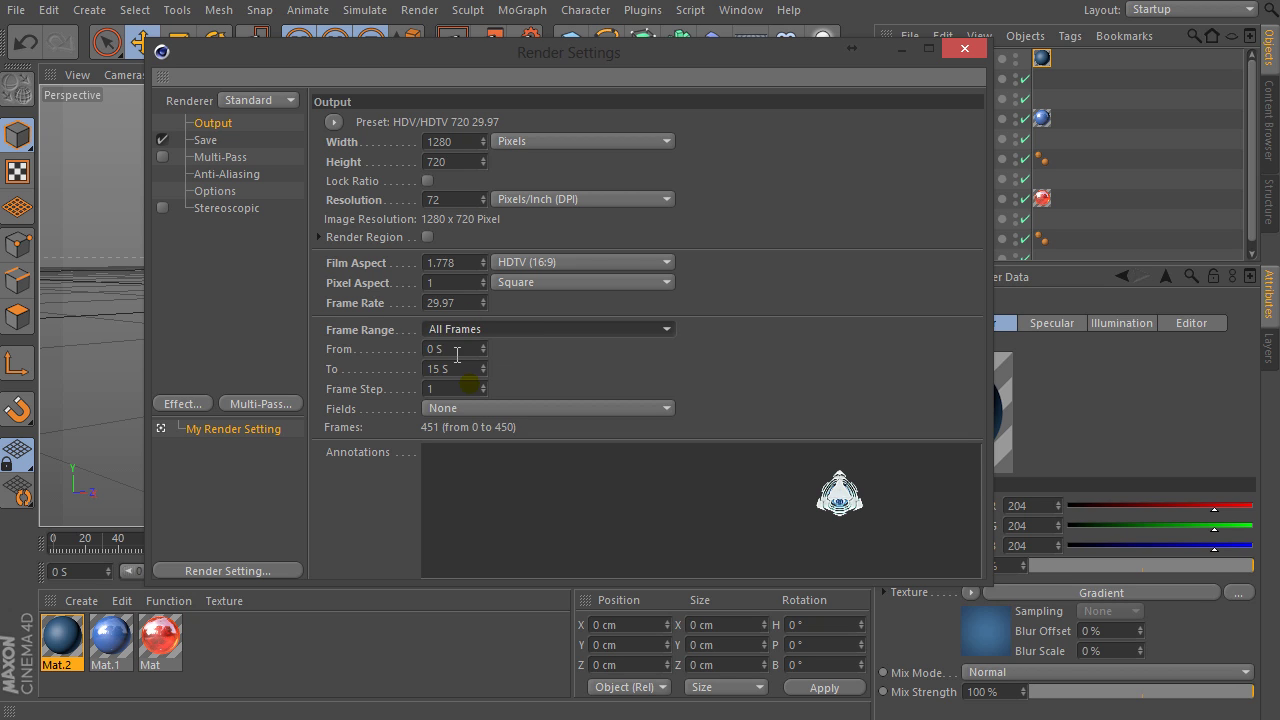
key(Tab)
key(Tab)
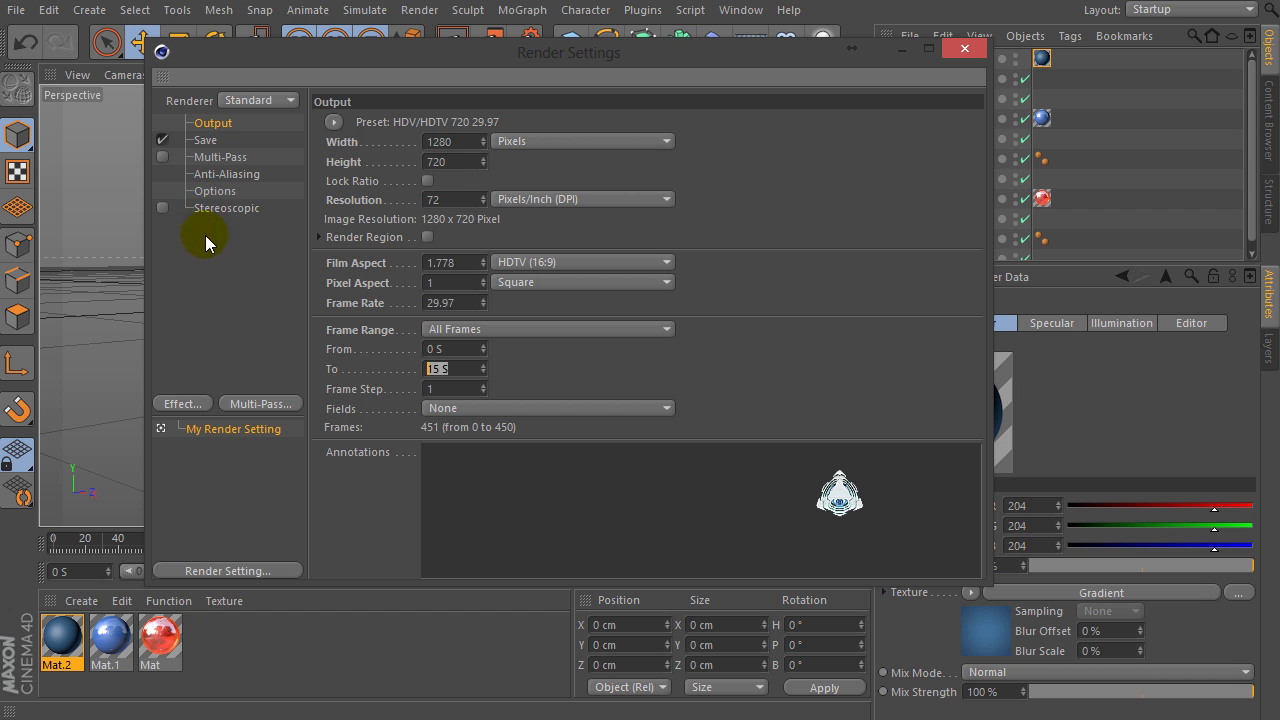
click(194, 406)
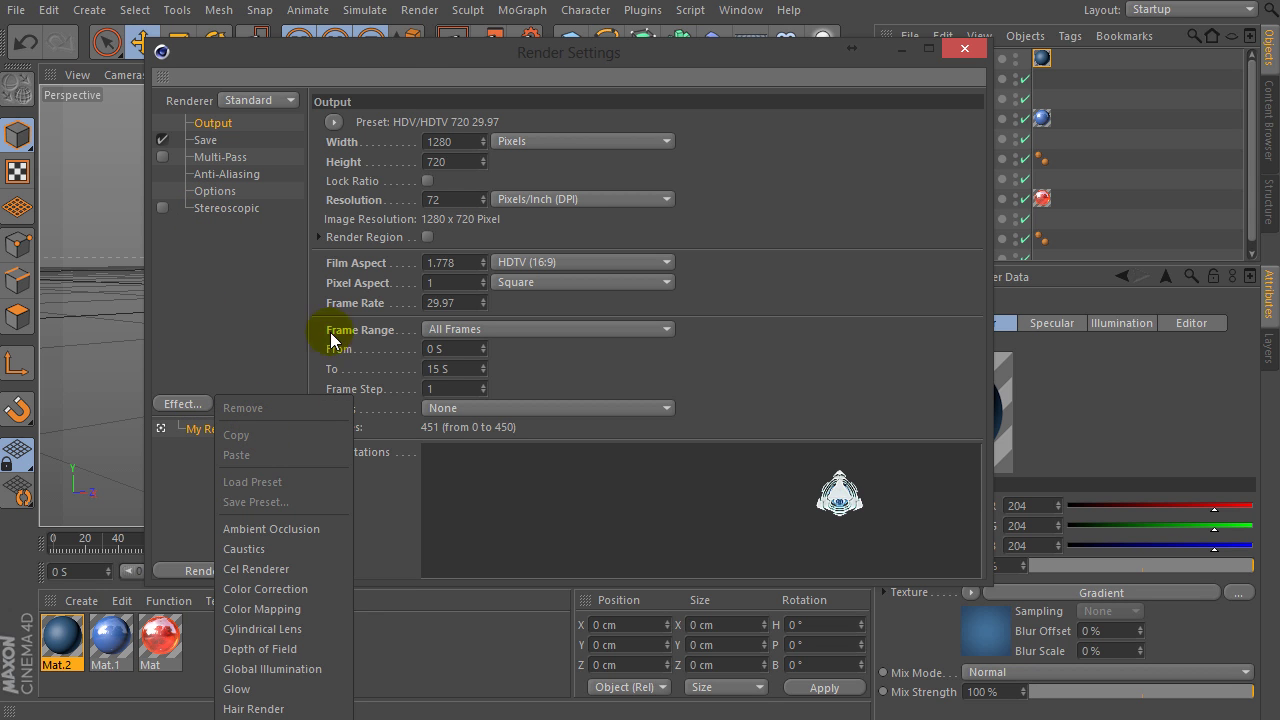
click(253, 709)
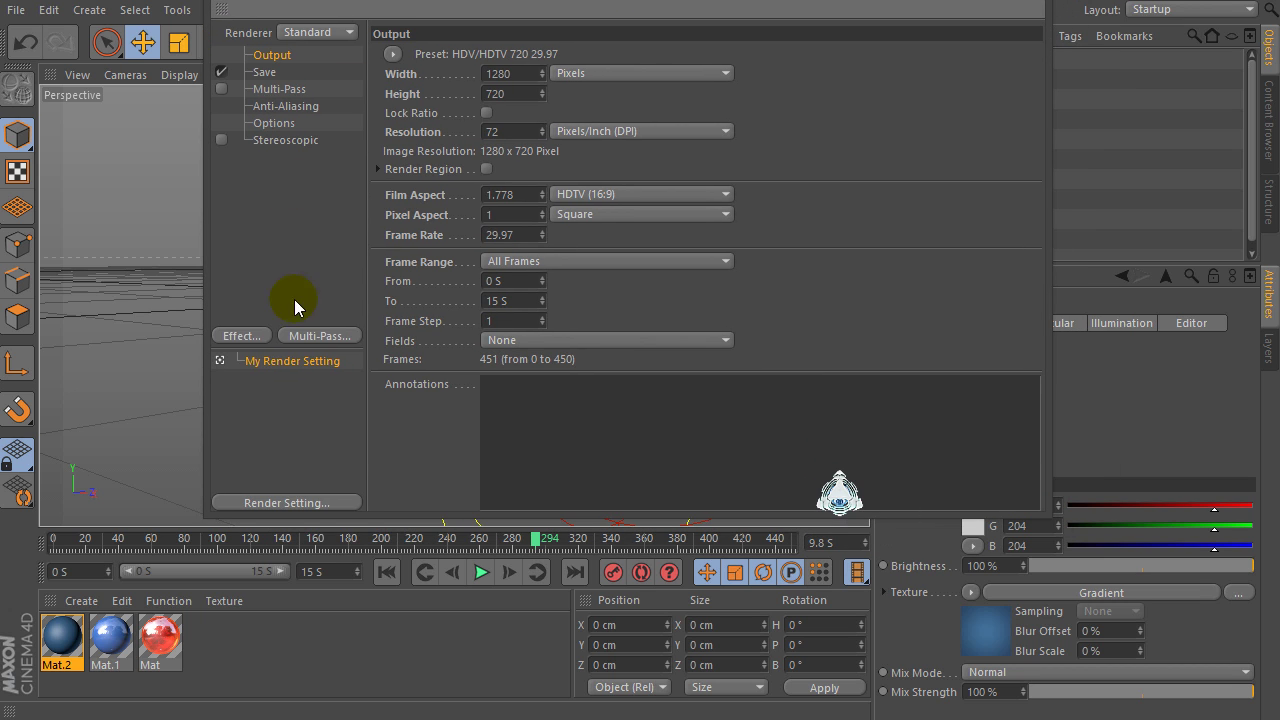
click(246, 336)
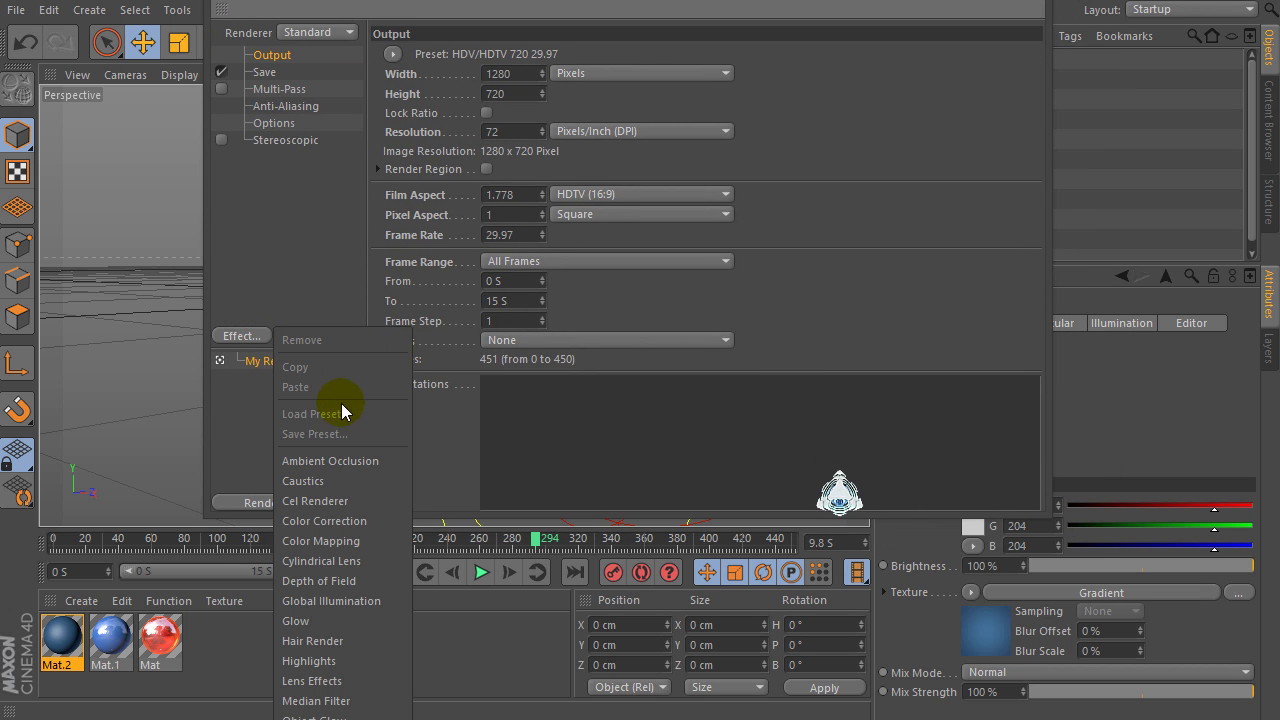
click(319, 614)
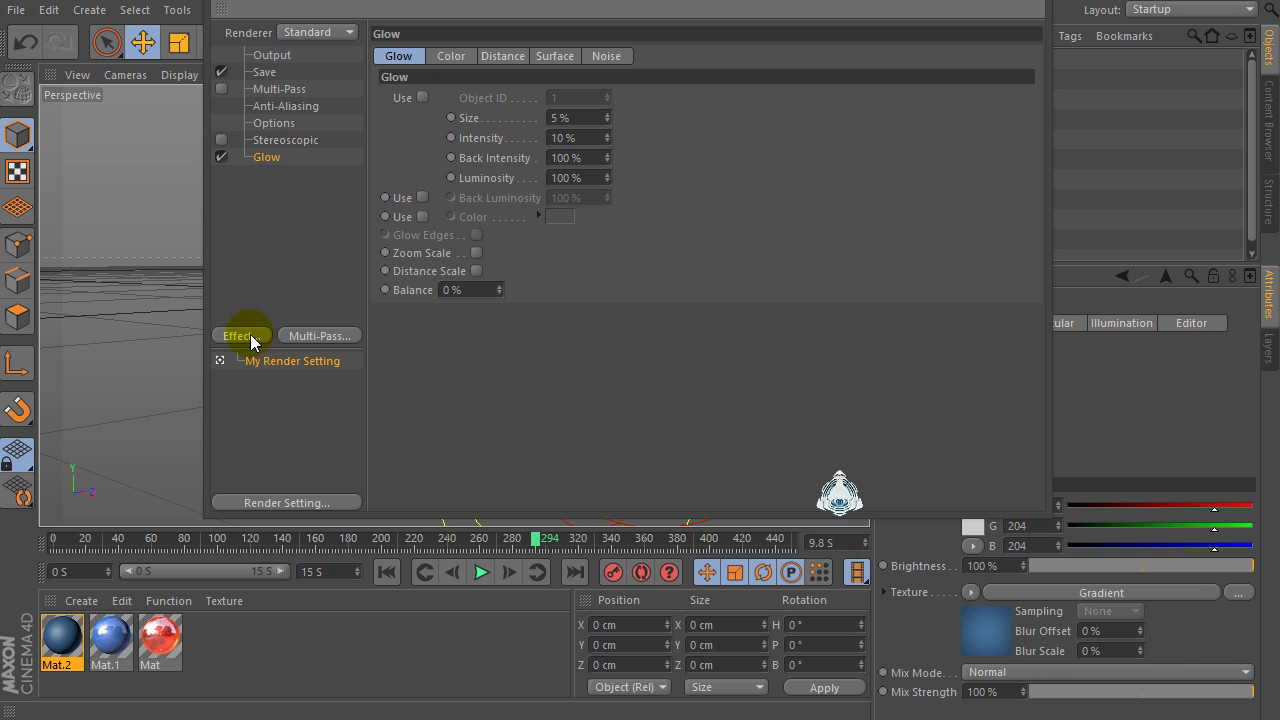
right_click(263, 157)
click(265, 165)
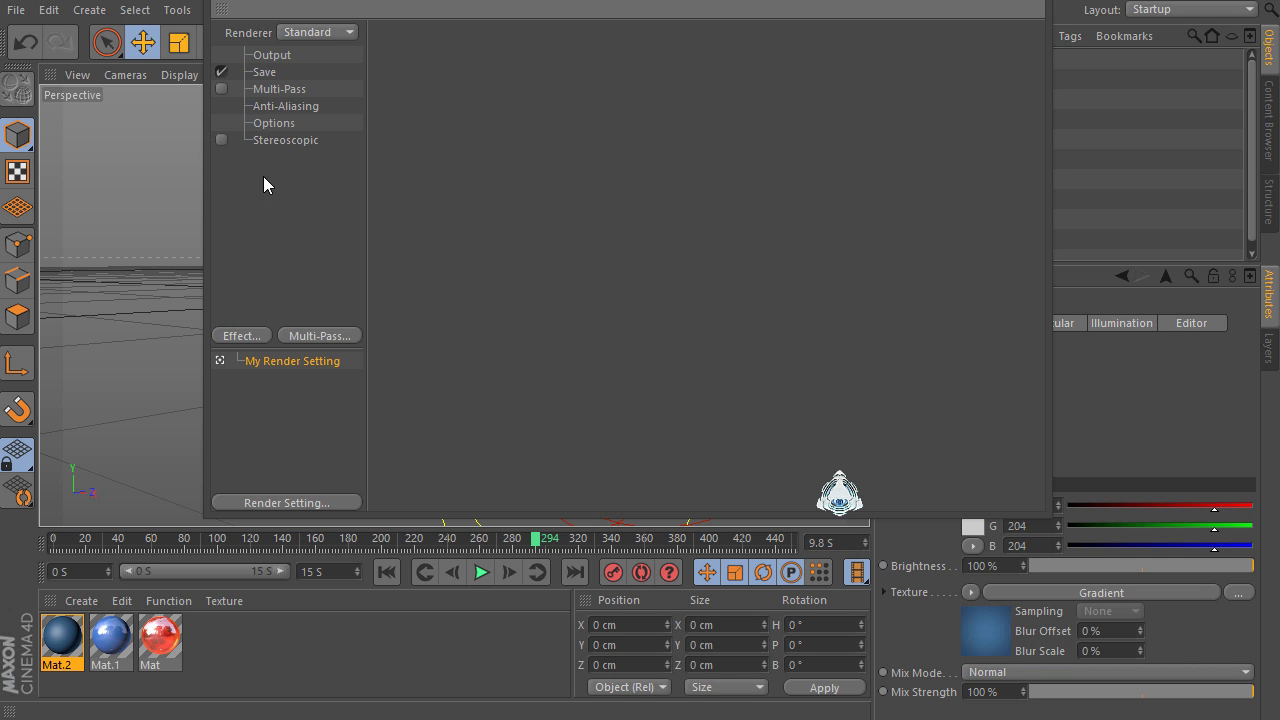
Add Global Illumination to the render settings with a Diffuse Depth of 2 and Low samples.
click(243, 325)
click(325, 599)
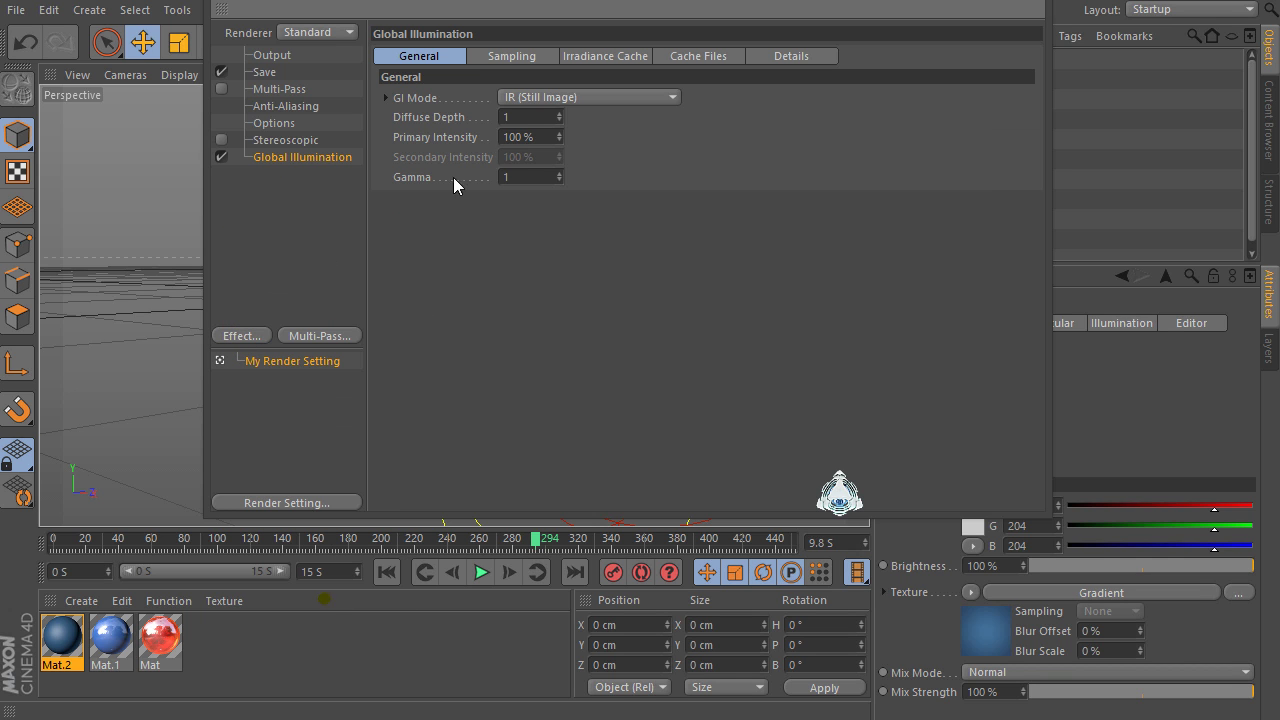
click(559, 114)
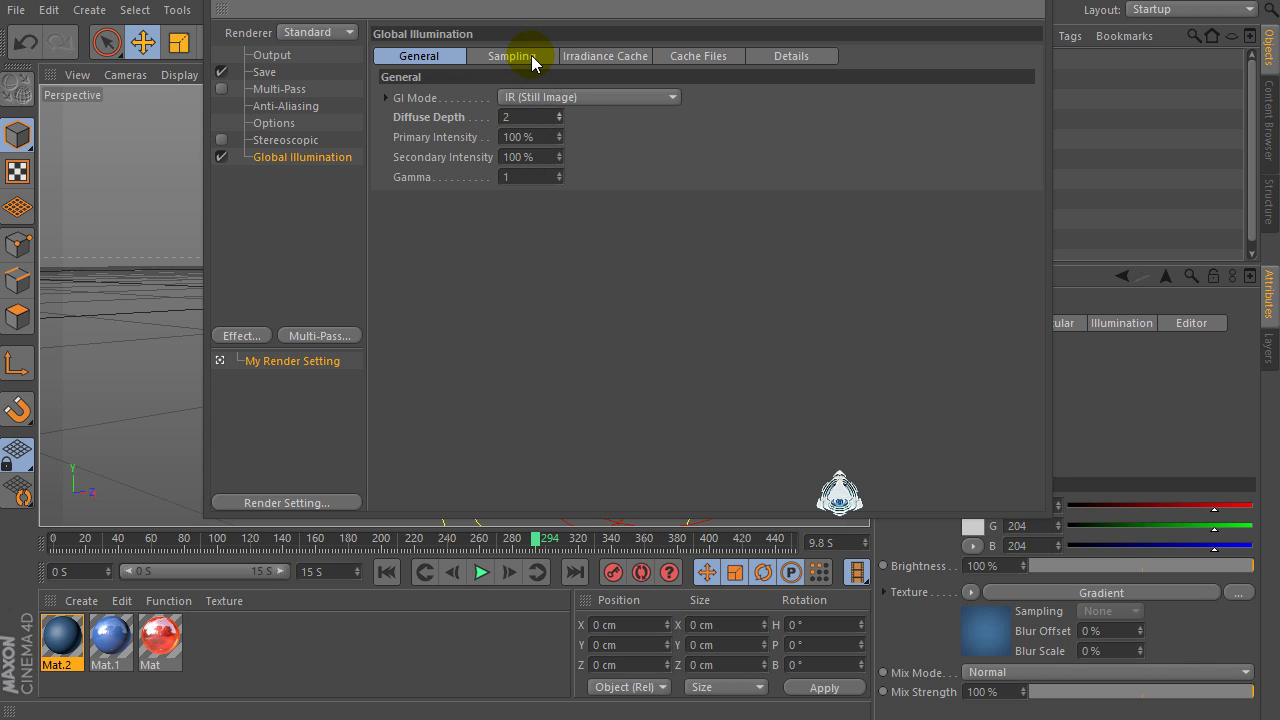
click(531, 55)
click(531, 94)
click(590, 157)
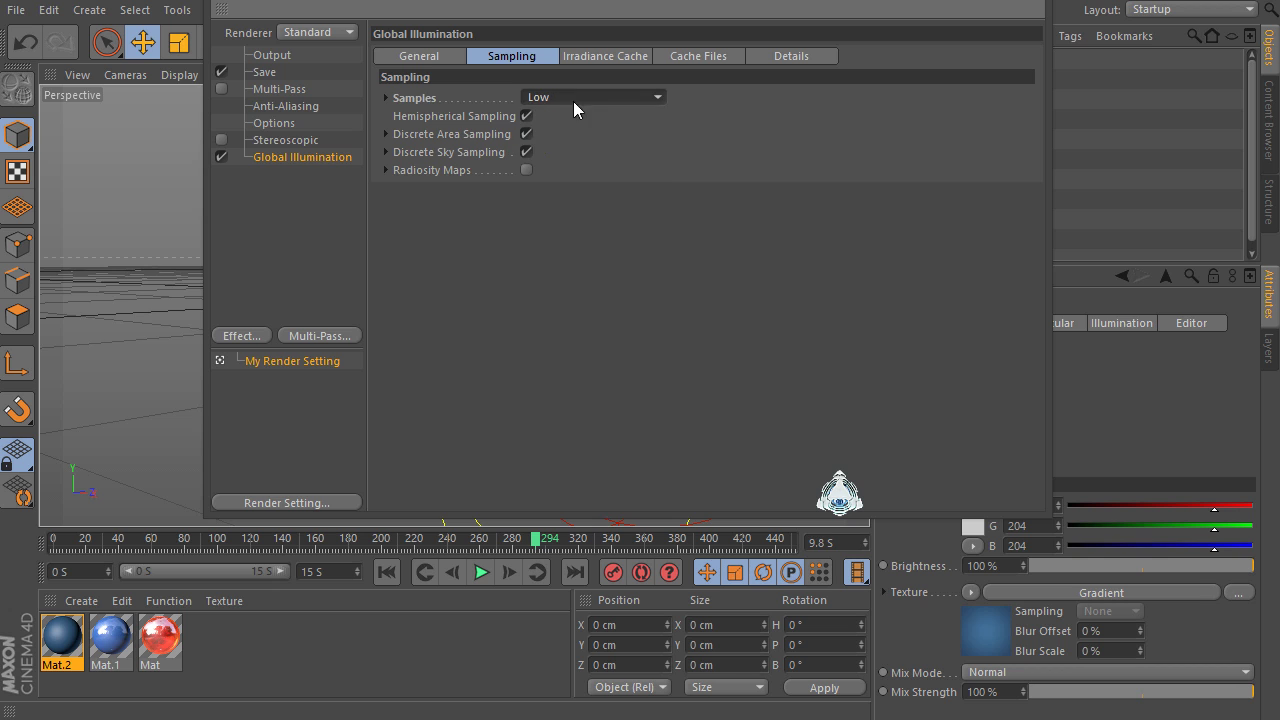
Set the Global Illumination irradiance cache record density to Low and close the render settings.
click(587, 57)
click(573, 97)
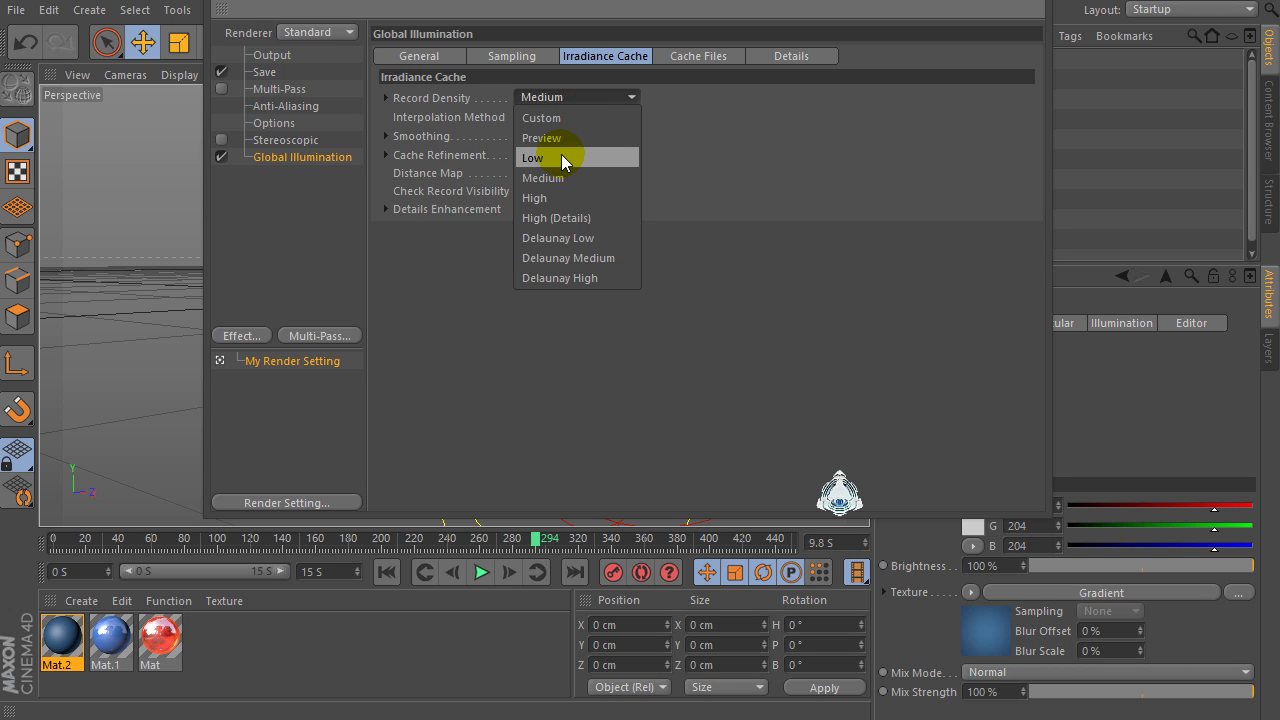
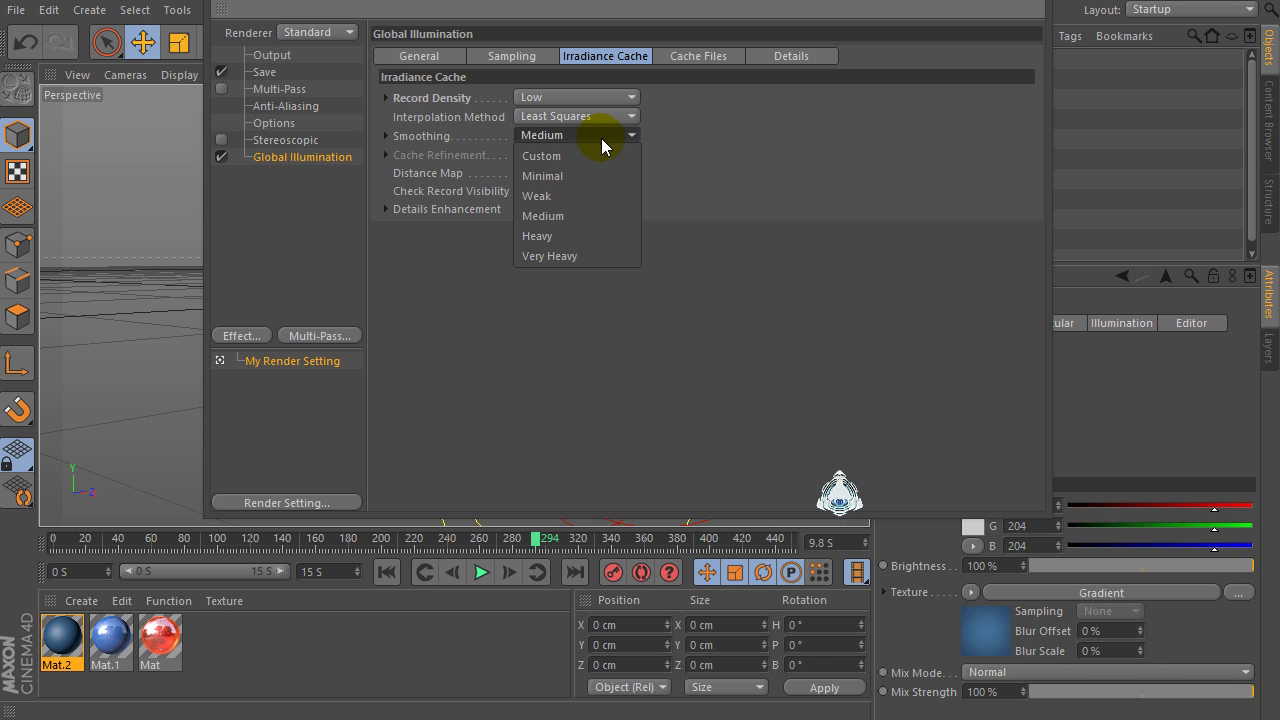
click(541, 156)
click(417, 53)
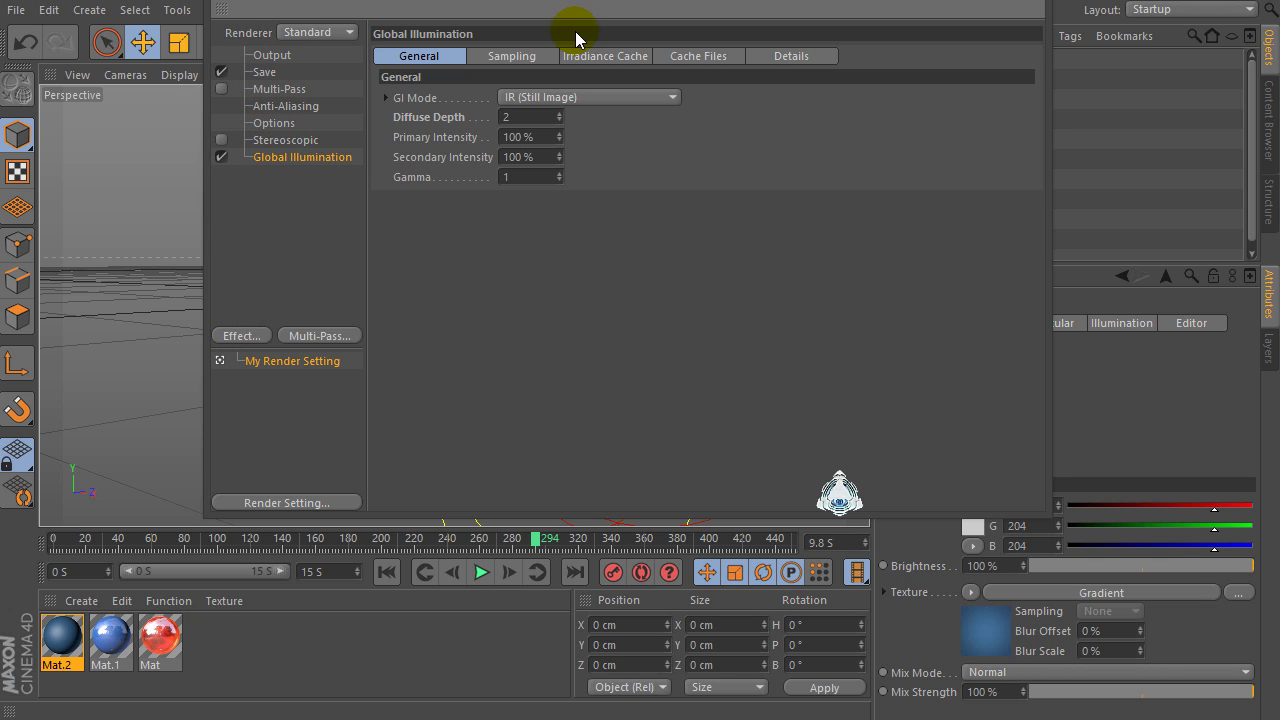
click(1038, 9)
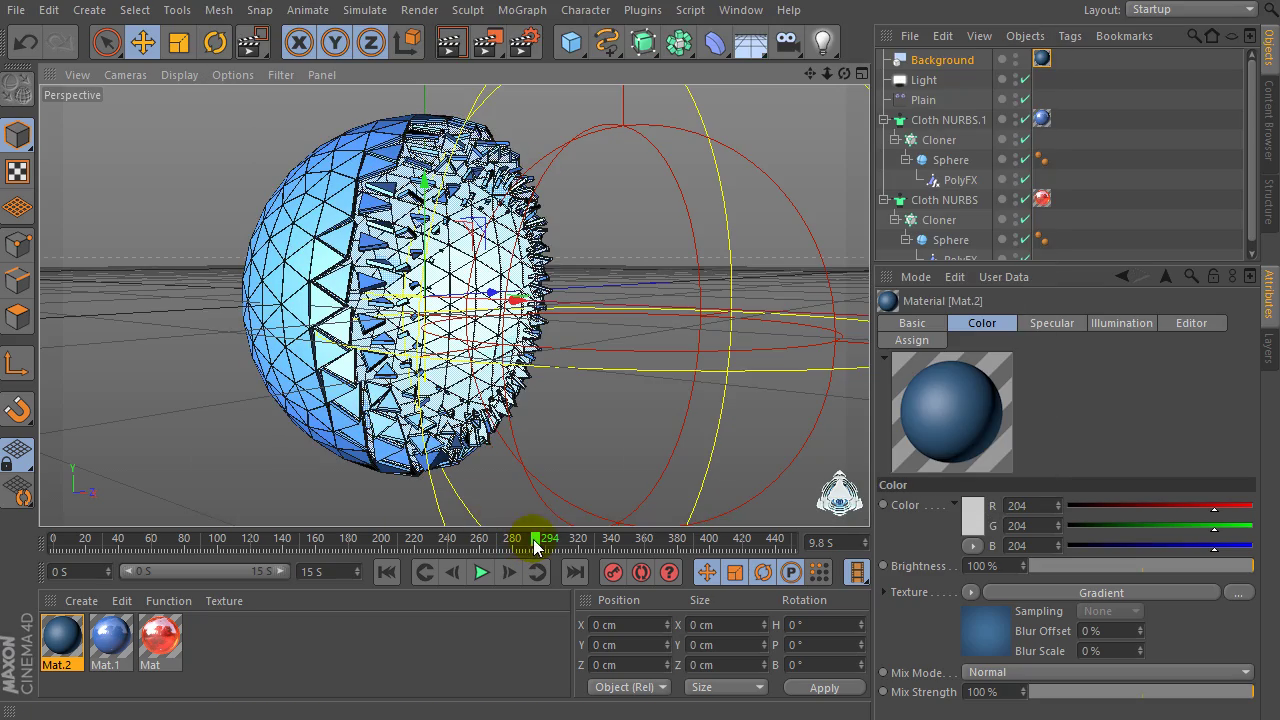
Play the animation from the start, pause at about frame 59, and render the view.
drag(534, 540, 17, 557)
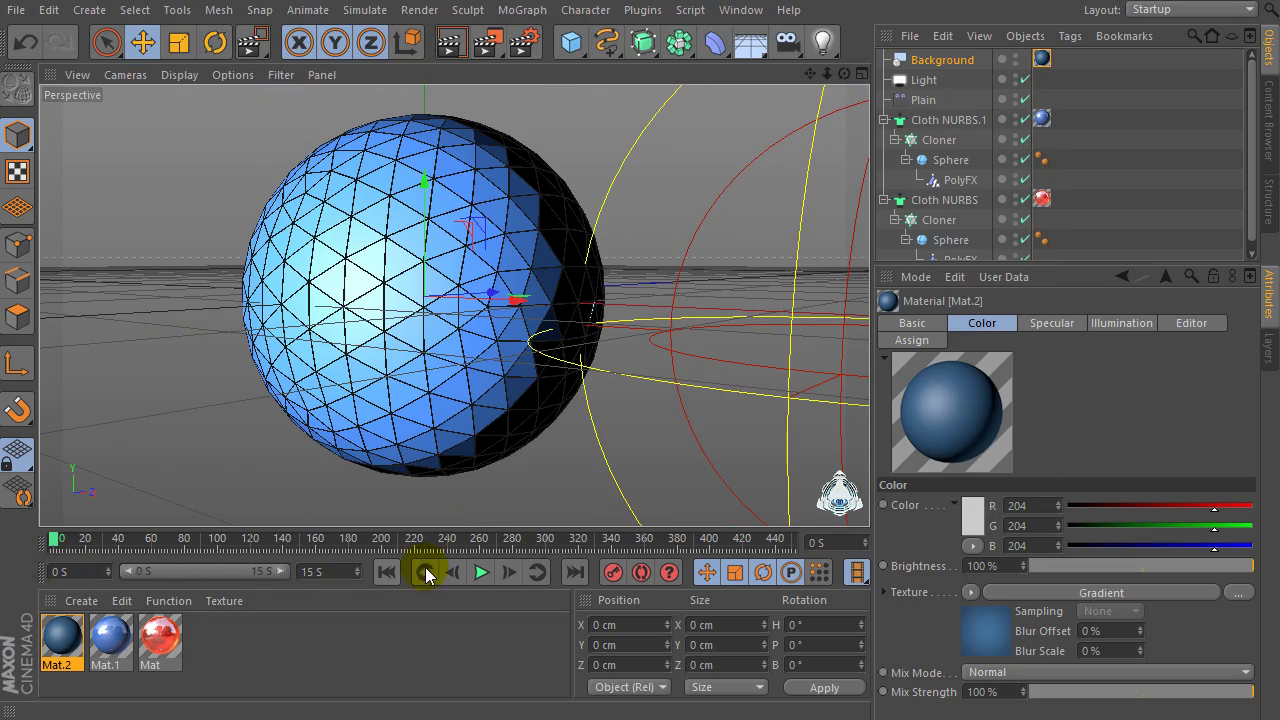
click(472, 574)
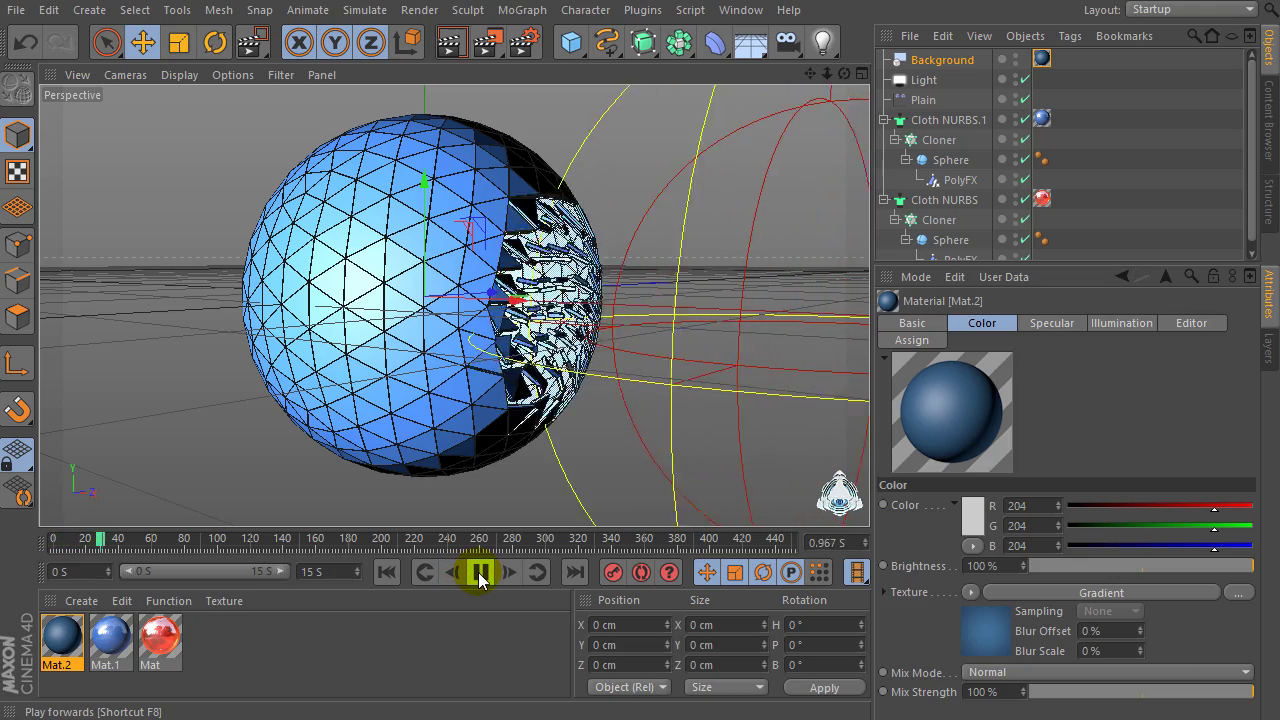
click(481, 572)
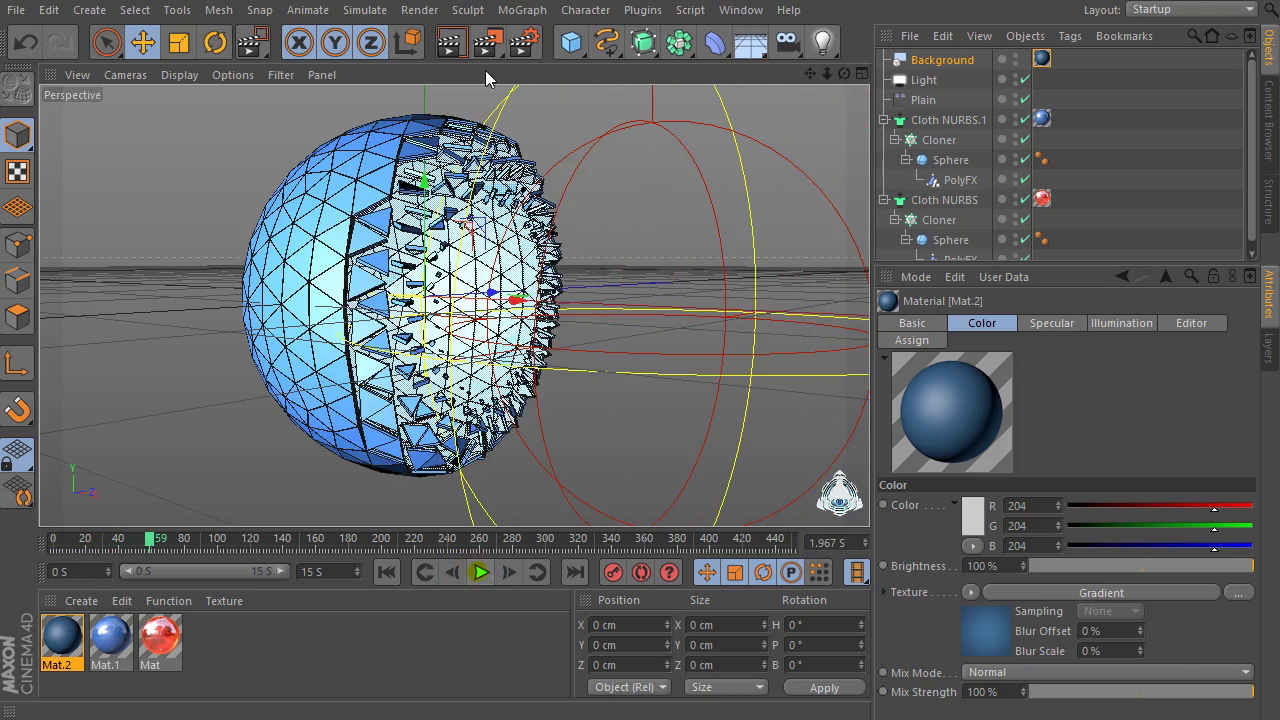
click(449, 43)
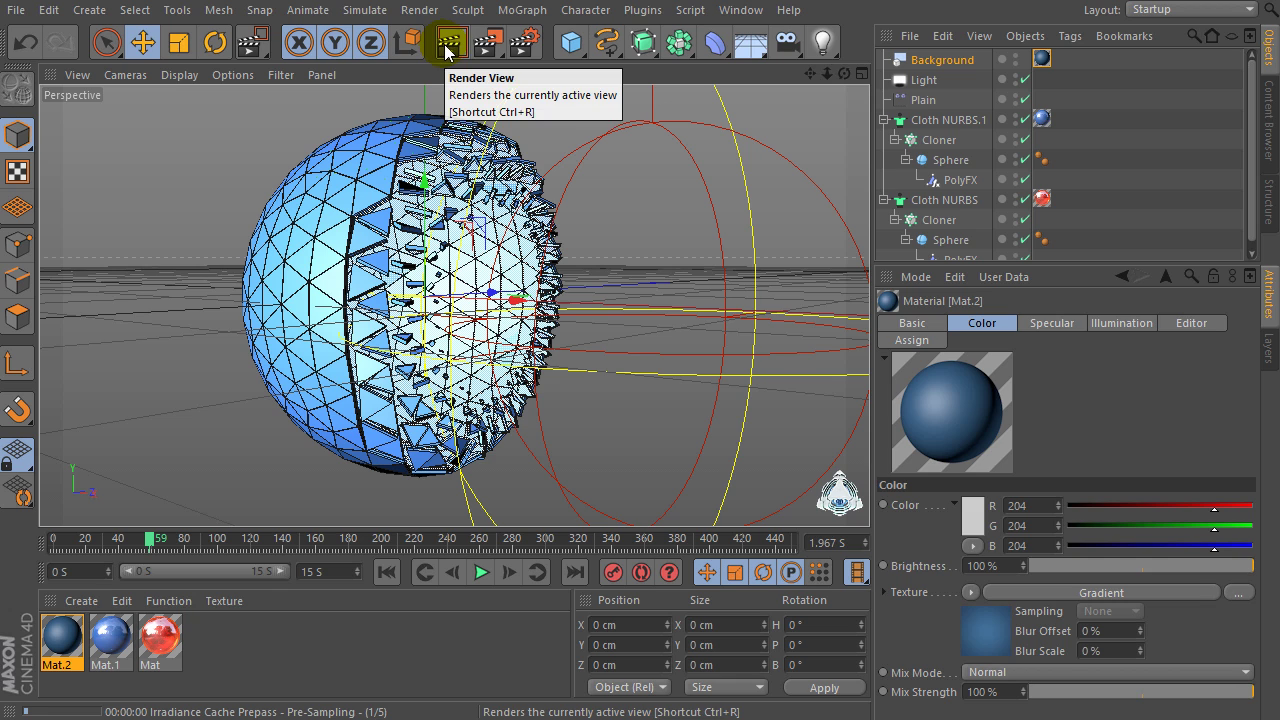
click(673, 215)
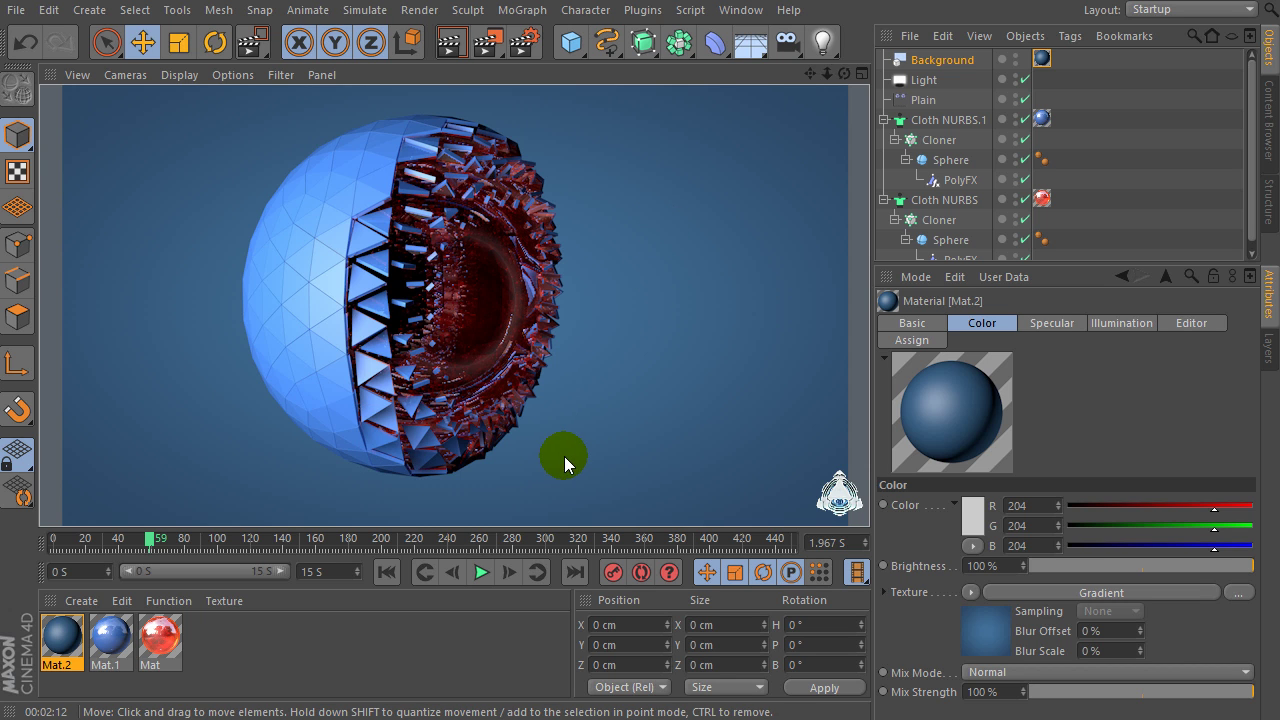
Advance to about frame 290, move the area light to about X 169 cm and Z -277 cm, and render the view.
click(486, 572)
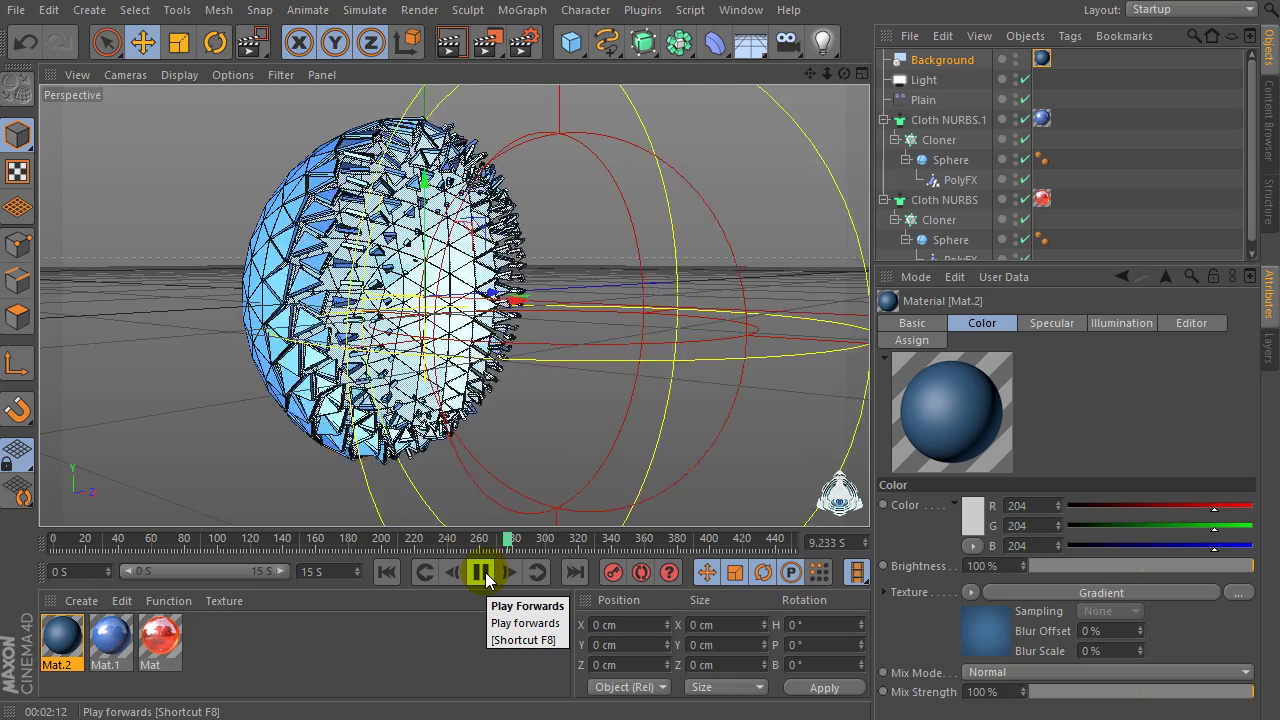
click(486, 578)
click(924, 80)
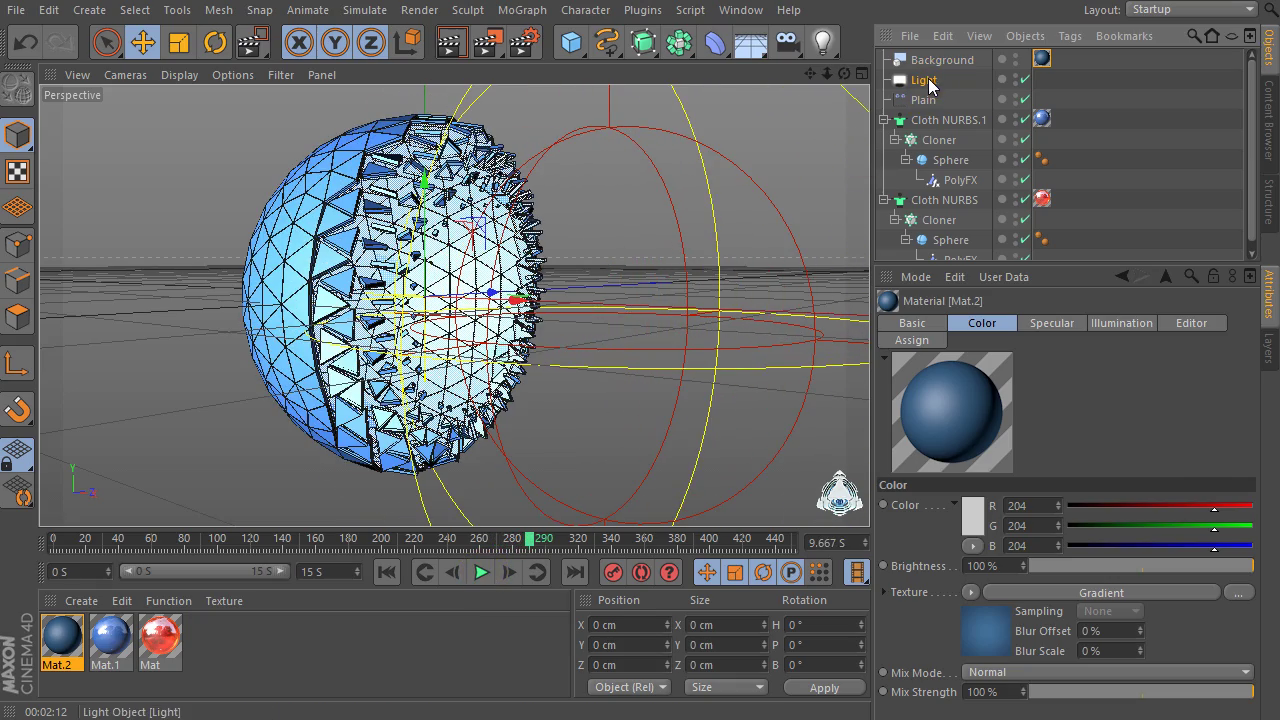
drag(826, 76, 417, 163)
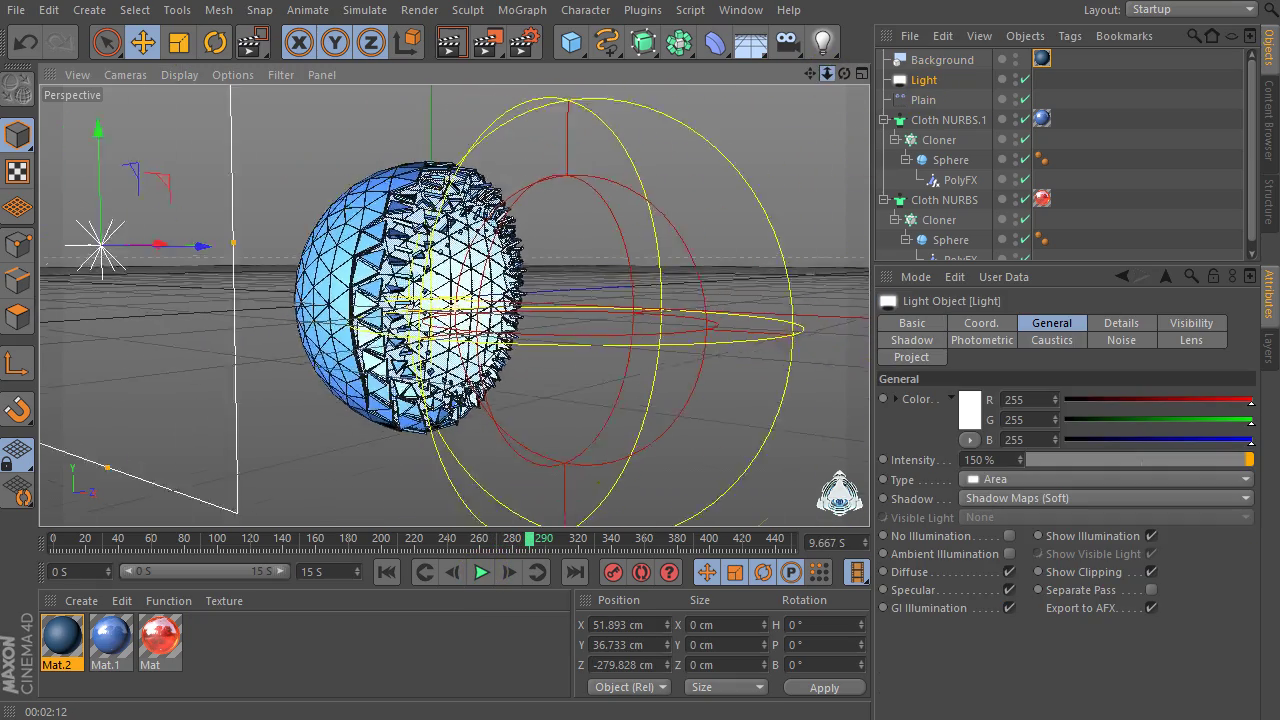
drag(233, 251, 385, 270)
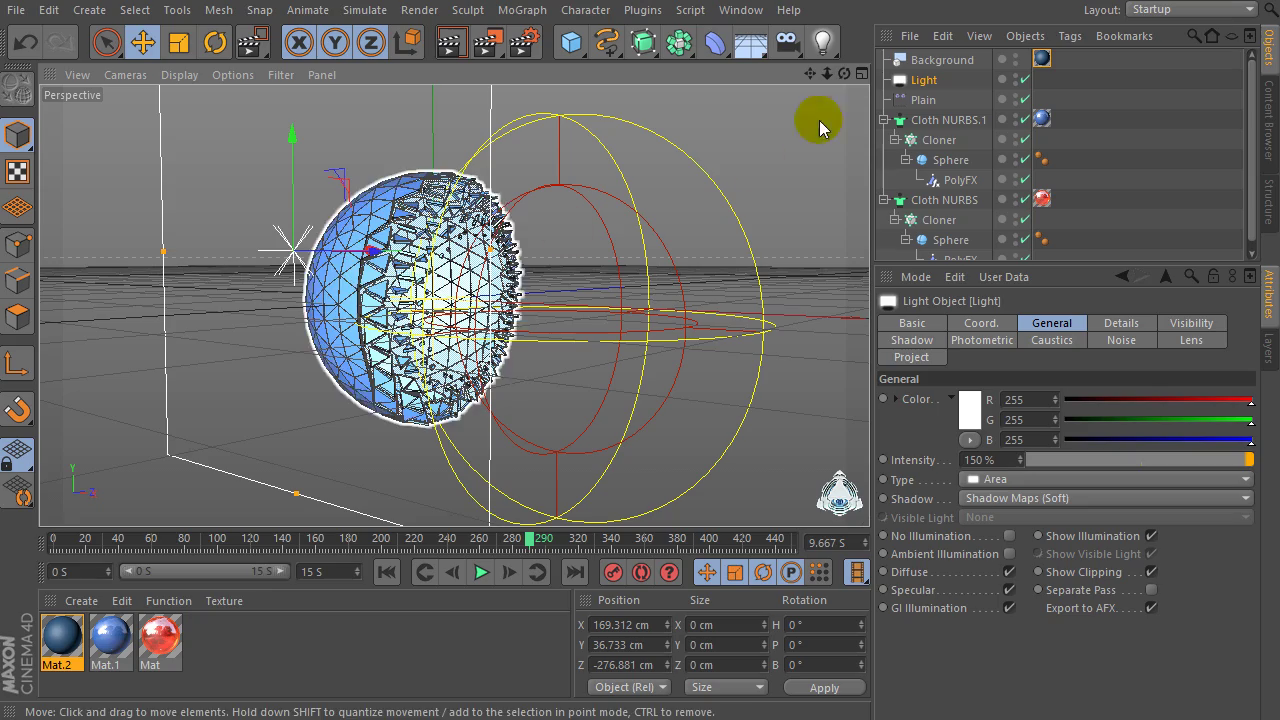
mouse_move(827, 74)
mouse_down()
mouse_move(855, 74)
mouse_move(820, 84)
mouse_move(820, 72)
mouse_move(845, 74)
mouse_move(806, 71)
mouse_move(816, 61)
mouse_move(845, 75)
mouse_move(805, 77)
mouse_up()
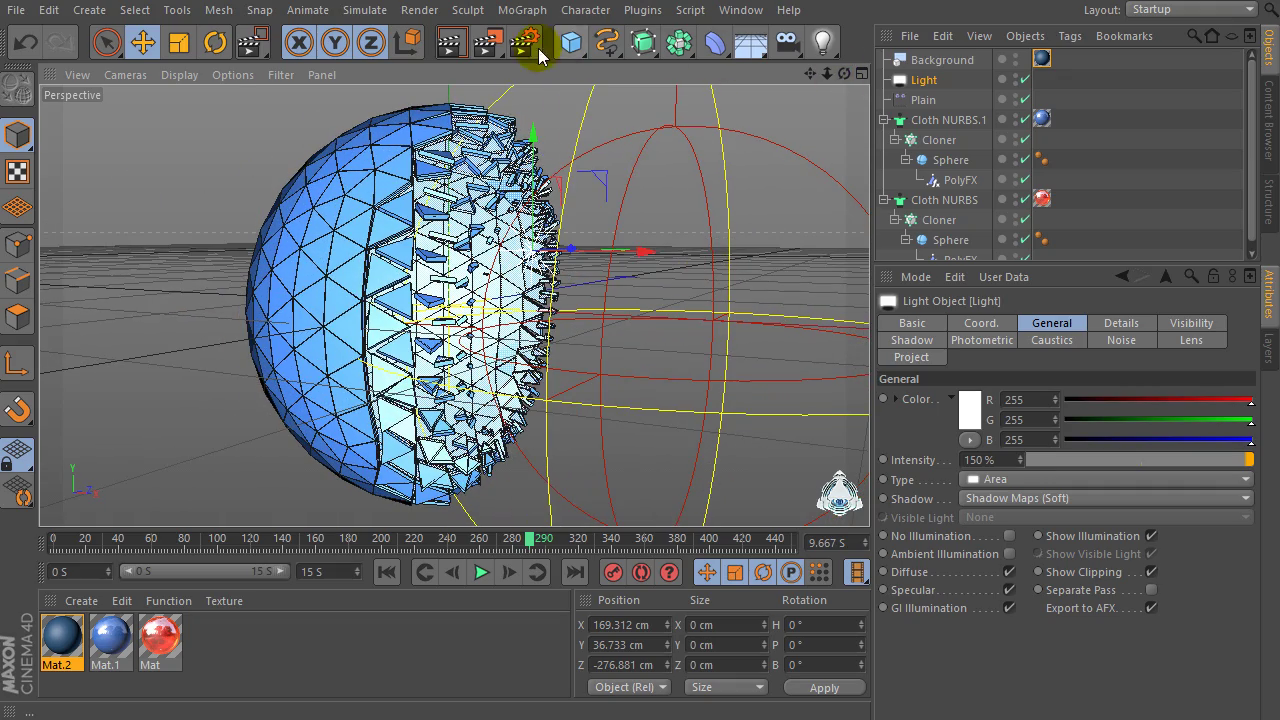
click(451, 42)
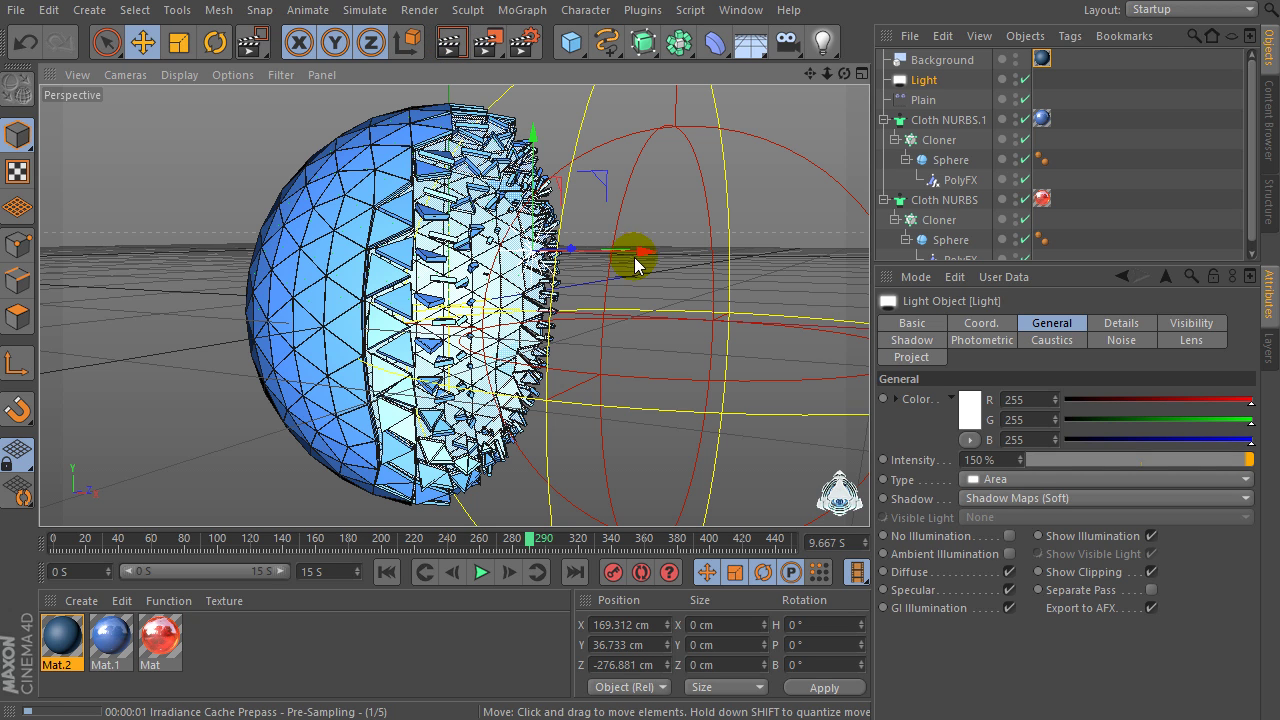